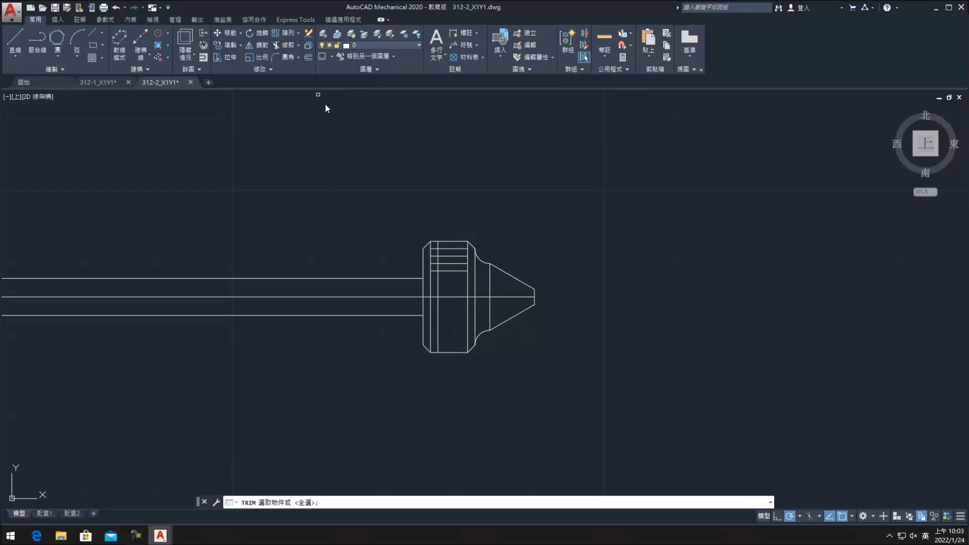
- Trim the stray line ends inside the hub and erase the extra vertical hub line
key("Return")
left_click(437, 276)
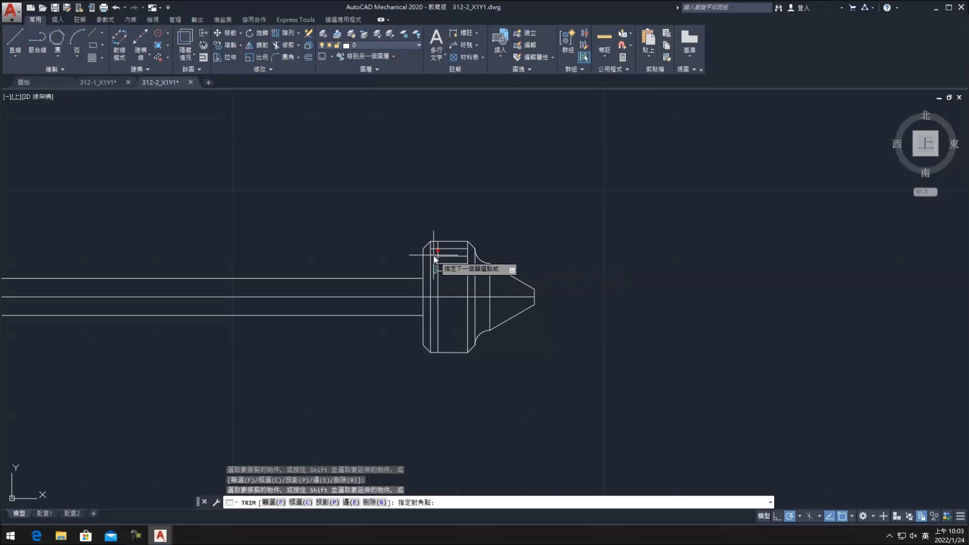
left_click(433, 242)
key("Escape")
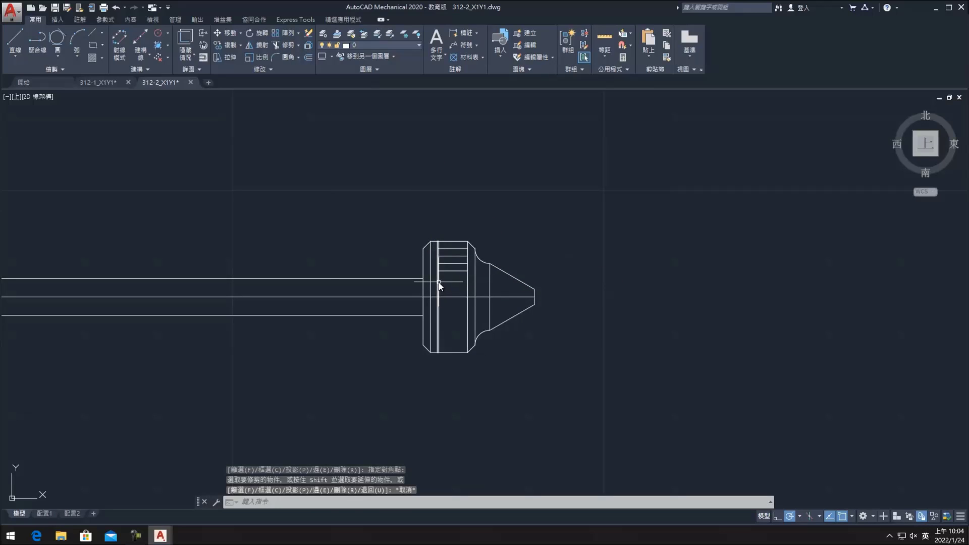
left_click(438, 286)
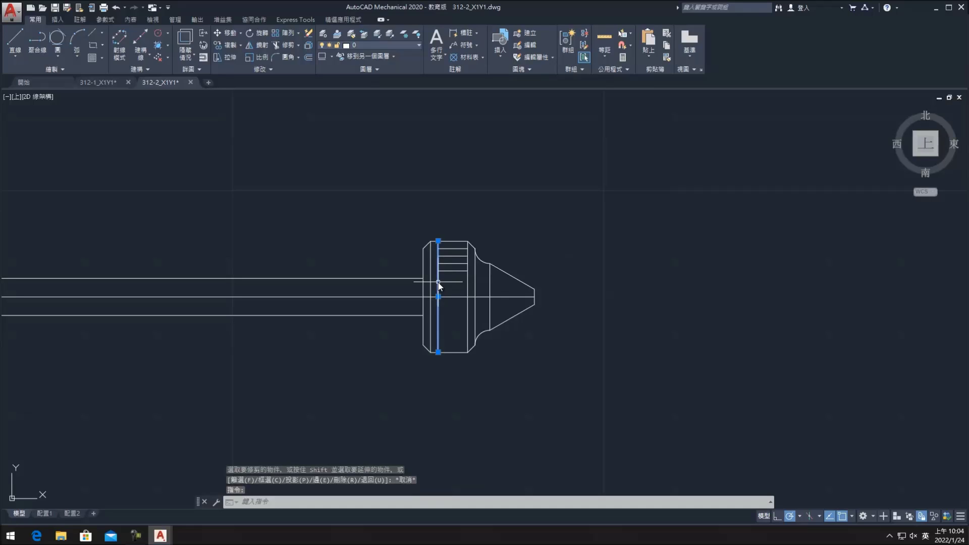
key("Delete")
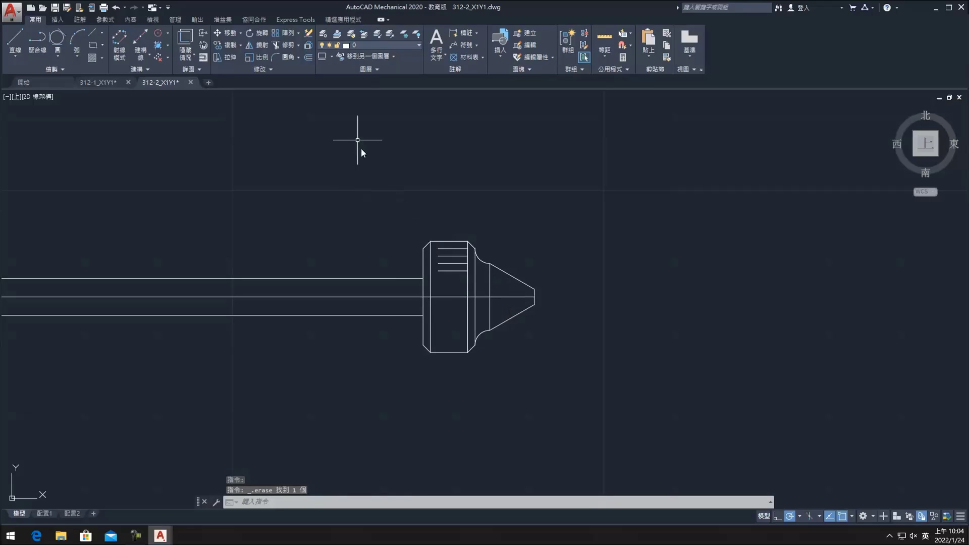
- Lengthen the centre line 3 units beyond both shaft ends, then select the hub's short lines
left_click(252, 69)
left_click(219, 83)
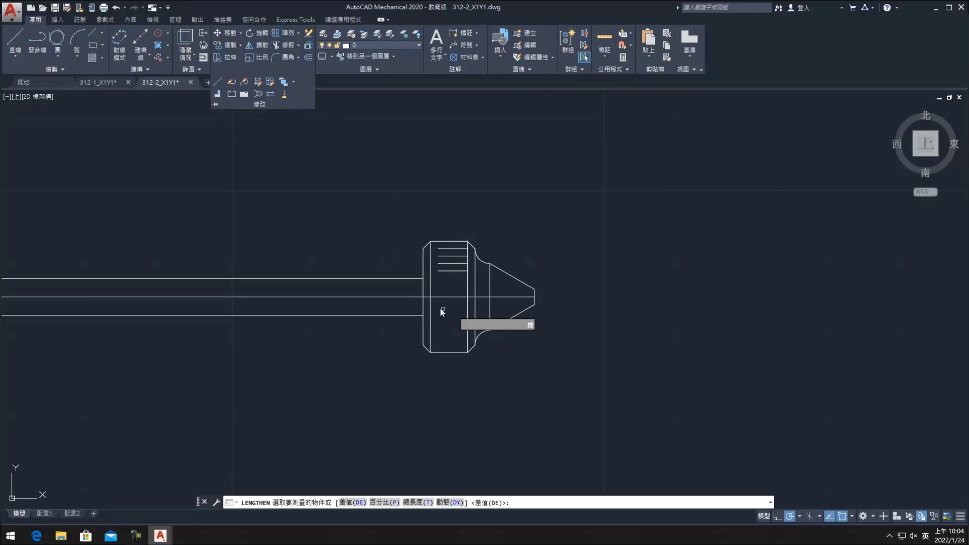
scroll(482, 315, "down", 3)
key("Return")
key("Return")
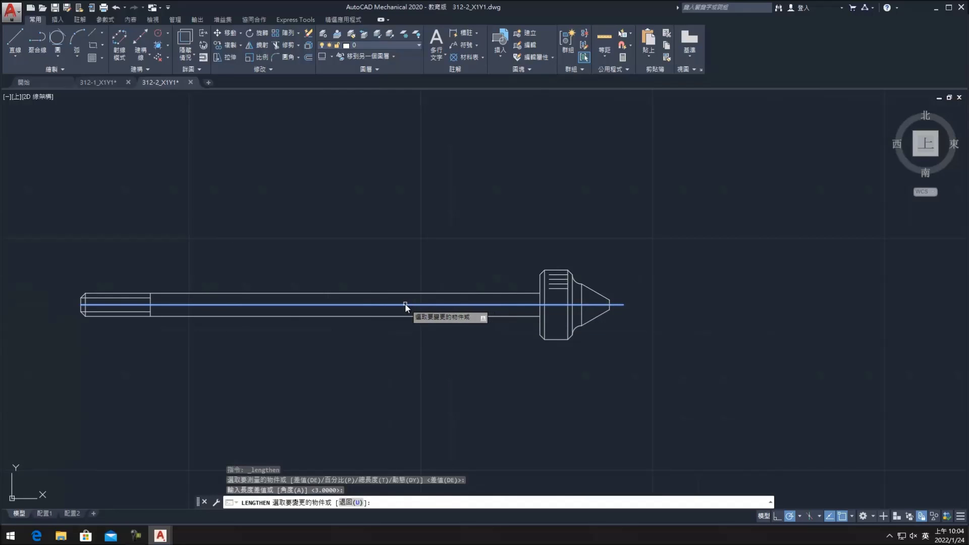
left_click(406, 305)
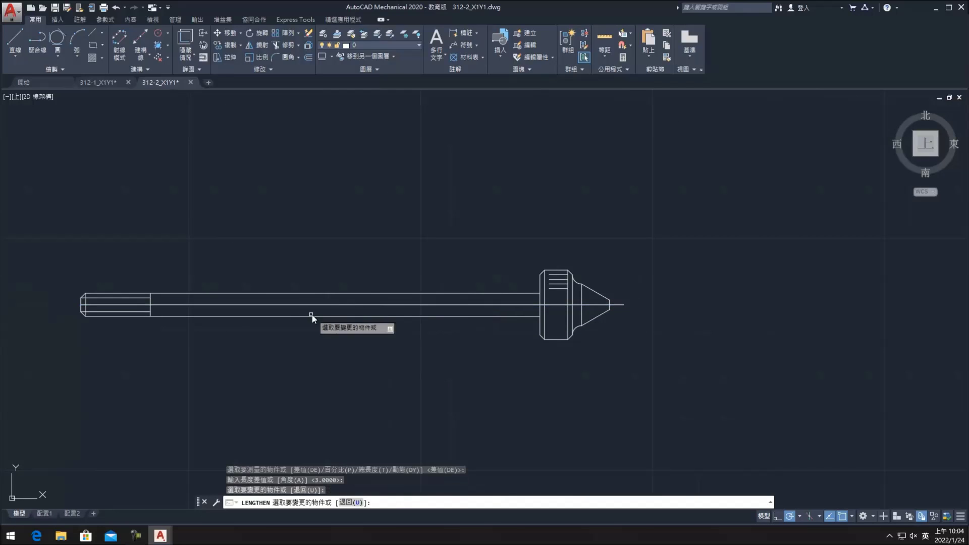
left_click(234, 305)
key("Escape")
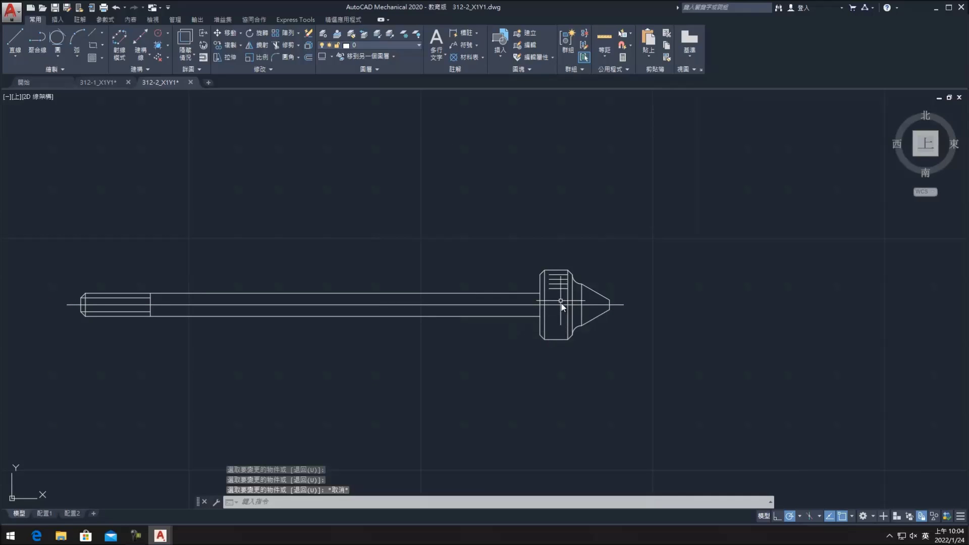
left_click(557, 288)
left_click(556, 275)
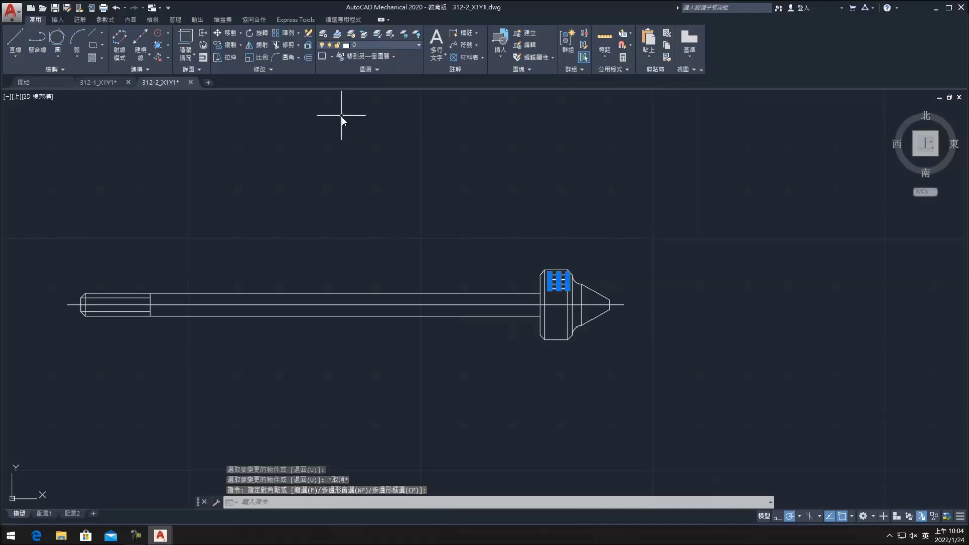
- Put the hub lines on layer L and the centre line on the dashed centre-line layer
left_click(379, 46)
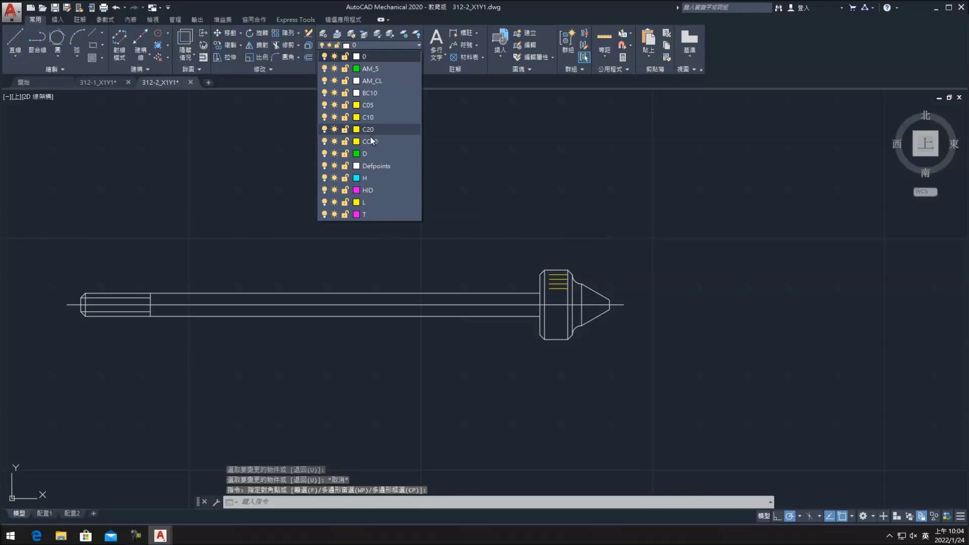
left_click(386, 201)
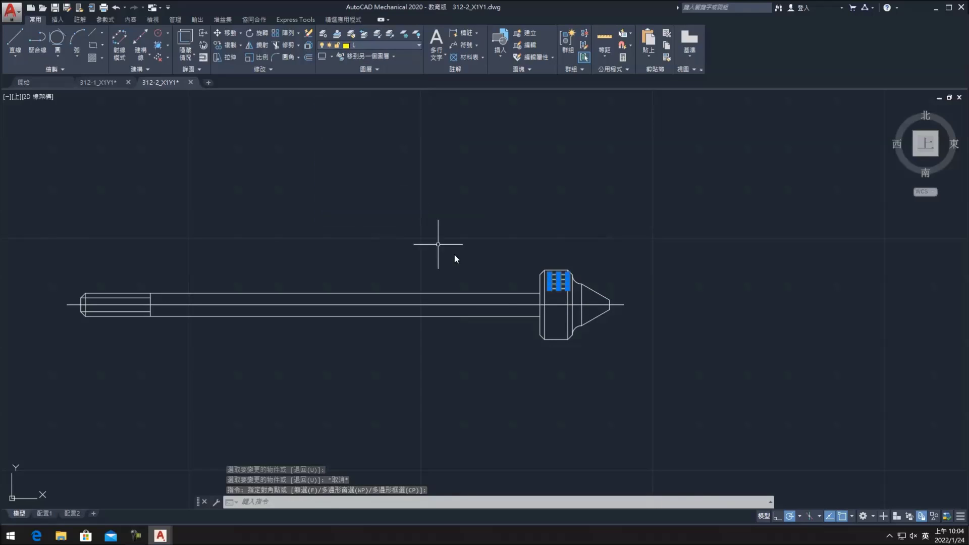
key("Escape")
left_click(557, 306)
left_click(388, 51)
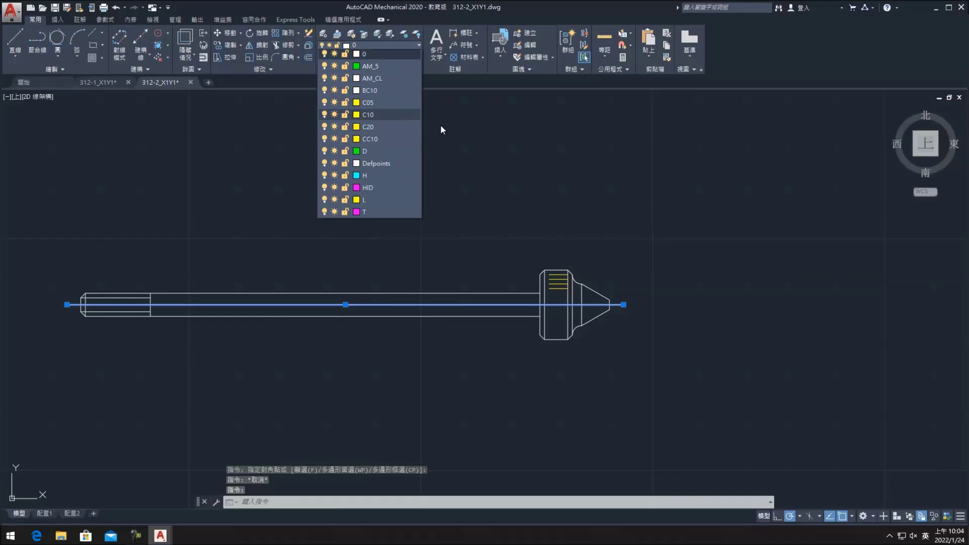
left_click(380, 132)
key("Escape")
- Move the long lines at the shaft's left end onto layer L
left_click(126, 313)
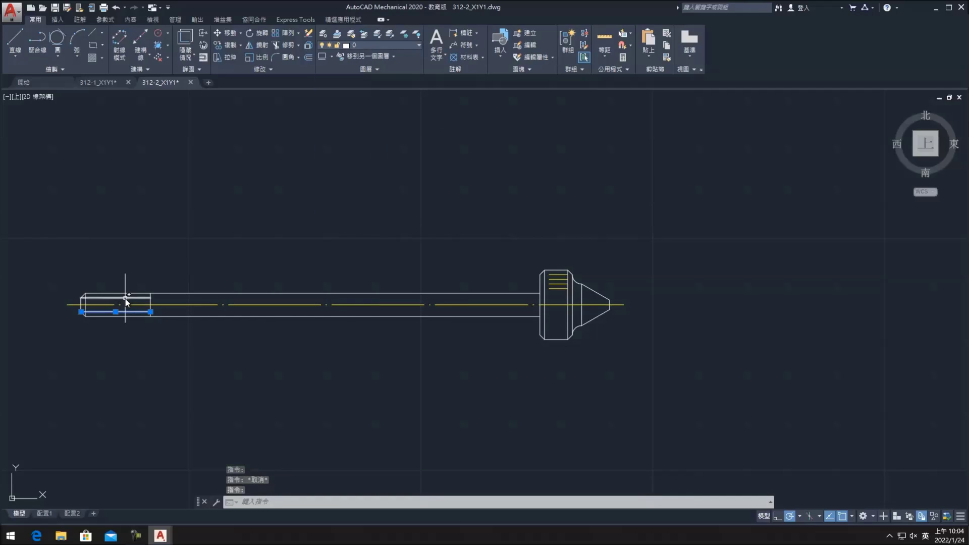
left_click(377, 44)
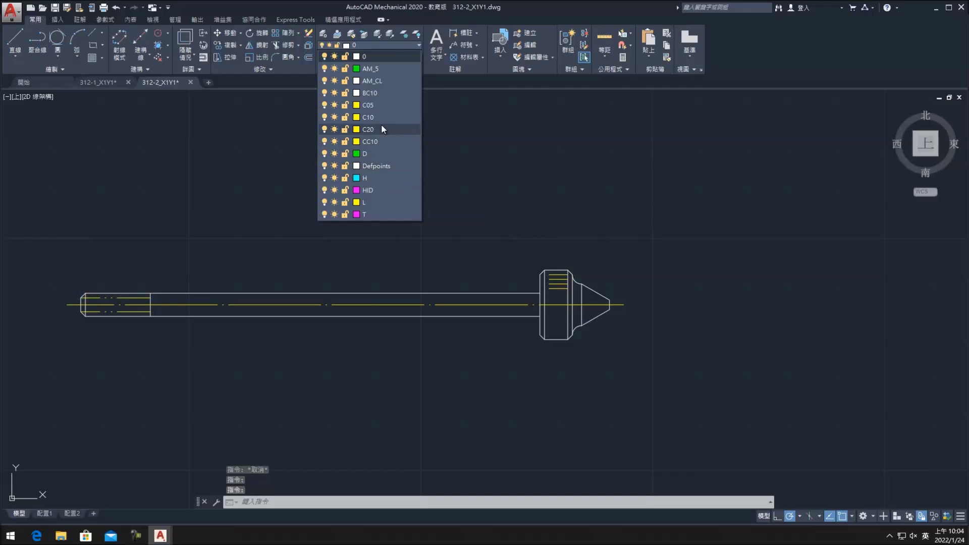
left_click(376, 198)
key("Escape")
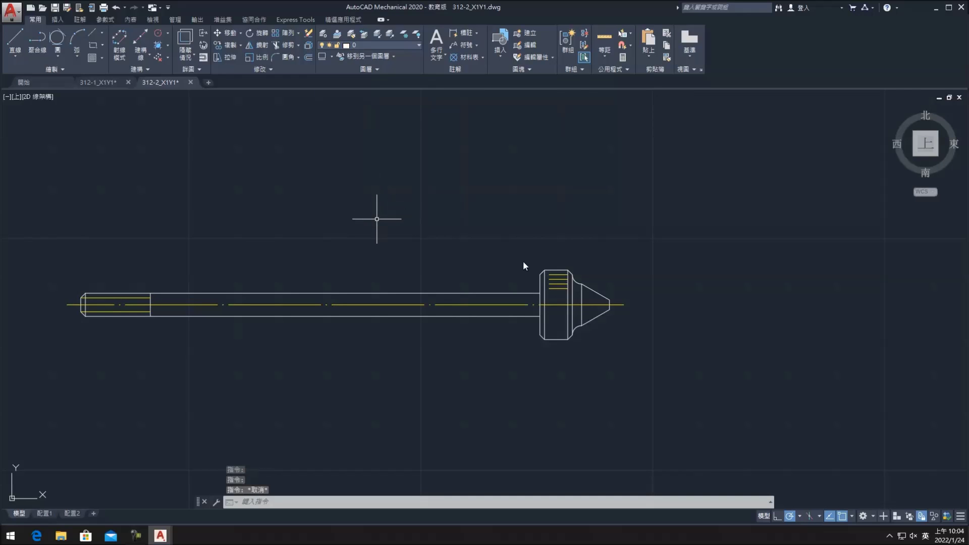
- Move the whole shaft by its cone tip onto the title-block sheet below the existing view
scroll(487, 283, "down", 3)
left_click(597, 334)
left_click(312, 262)
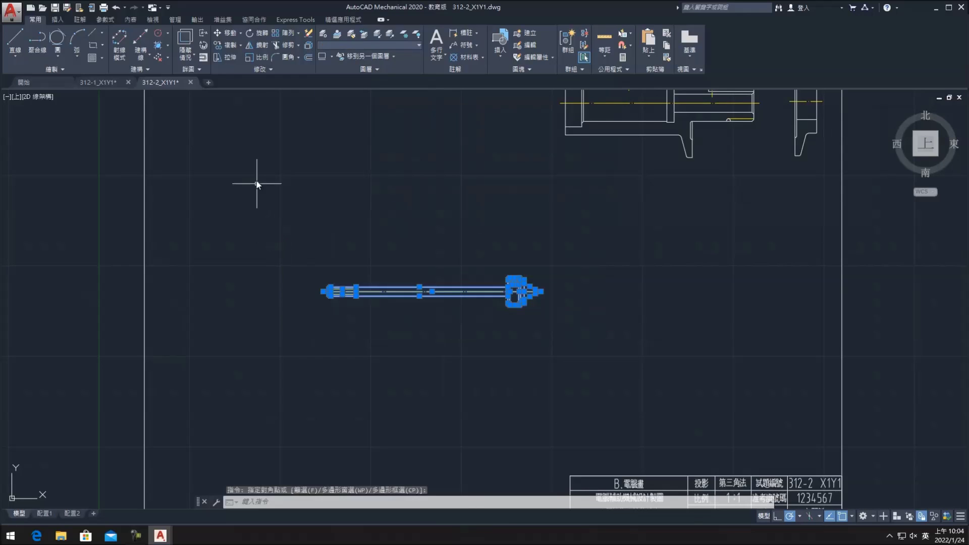
left_click(231, 36)
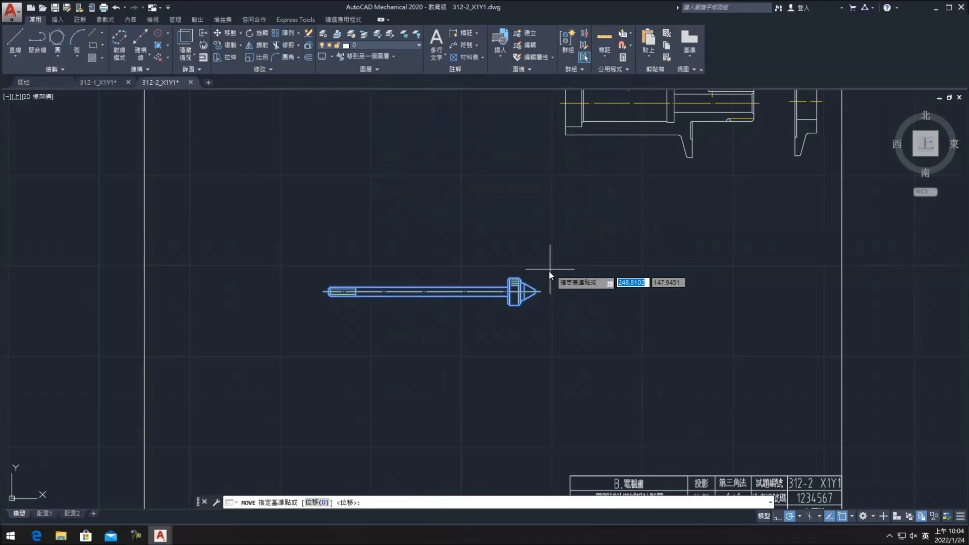
left_click(525, 291)
left_click(792, 185)
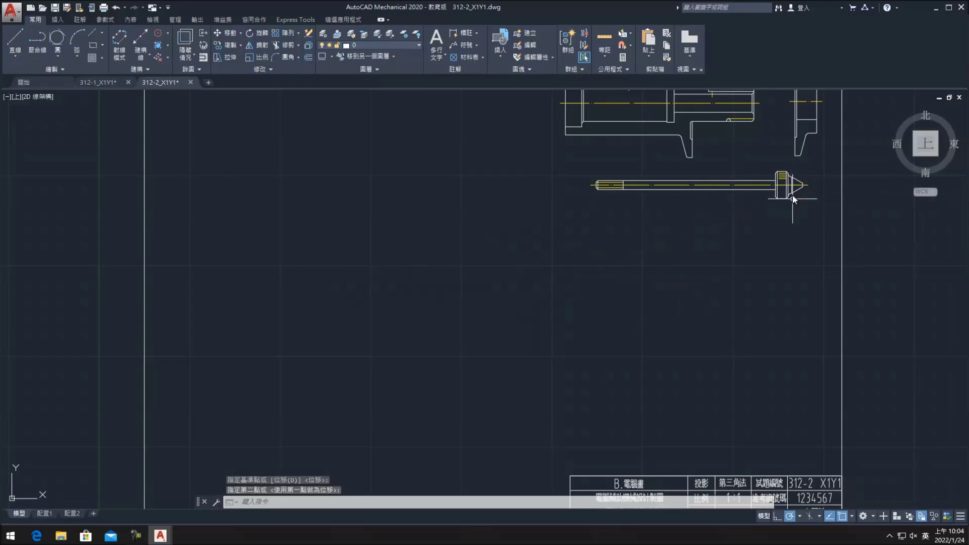
key("Escape")
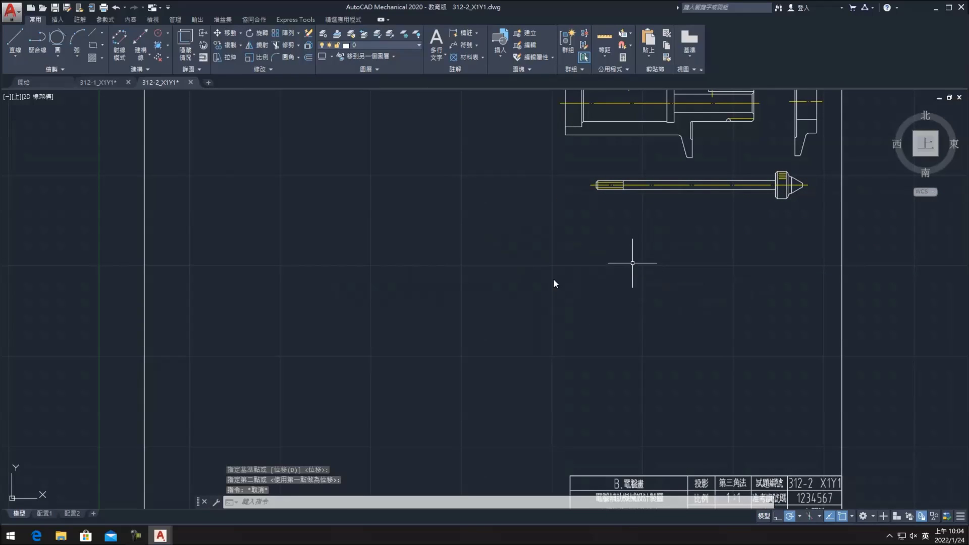
left_click(15, 40)
- Draw a vertical line and a horizontal line crossing it
left_click(413, 245)
left_click(415, 410)
key("Return")
key("Return")
left_click(361, 315)
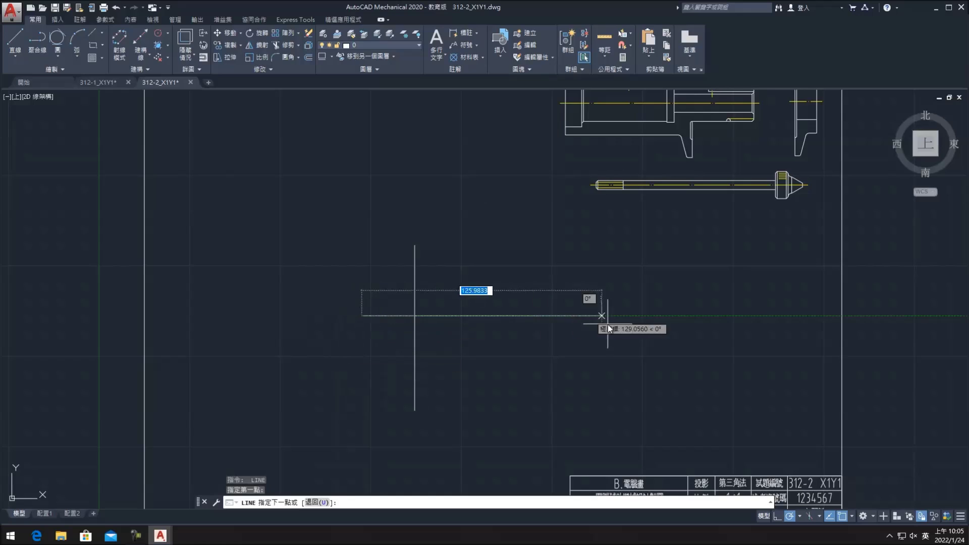
left_click(656, 316)
key("Escape")
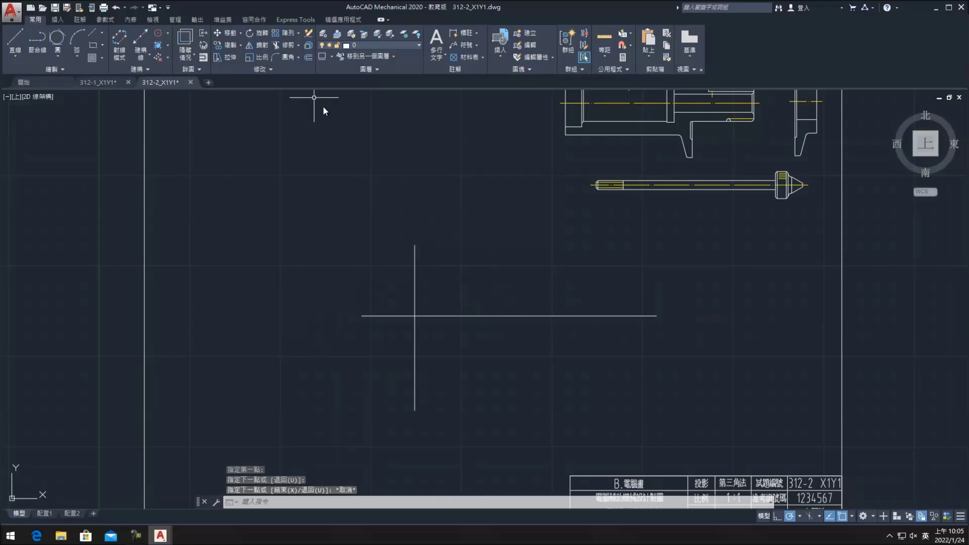
- Offset the vertical line 17 units to the right
left_click(309, 57)
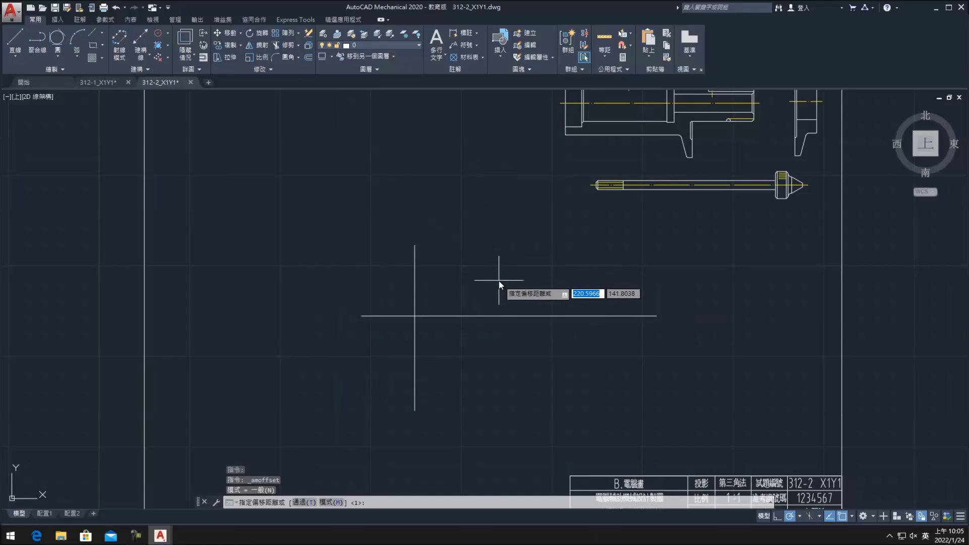
scroll(499, 281, "up", 2)
type("17")
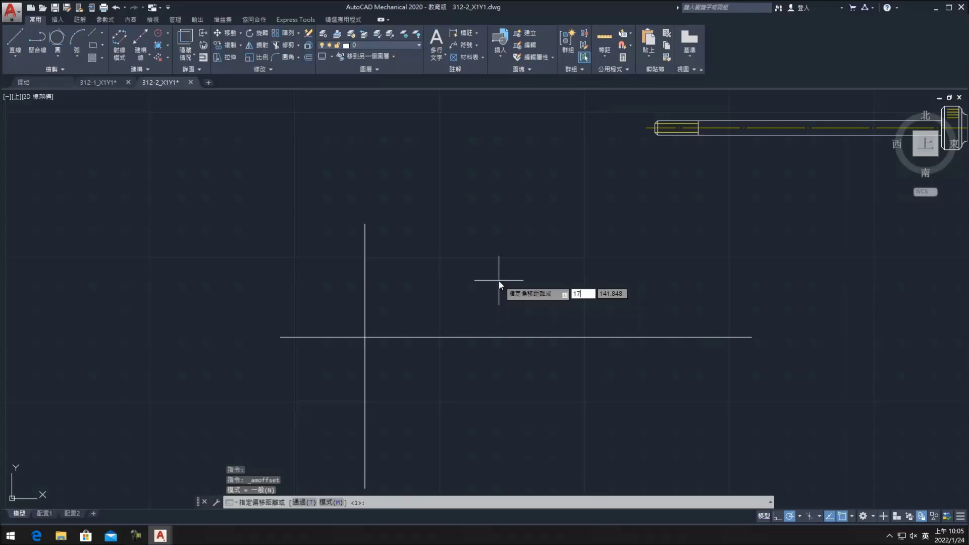
key("Return")
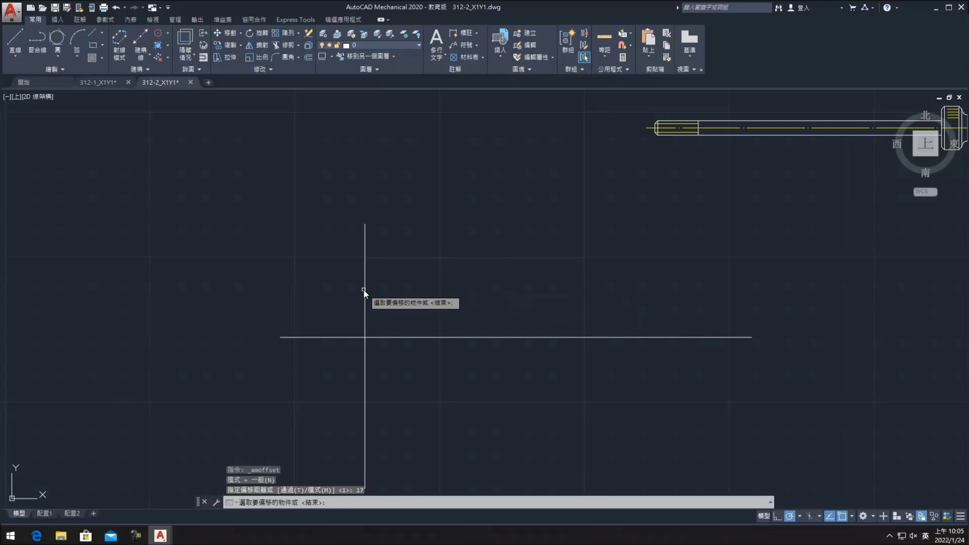
left_click(364, 292)
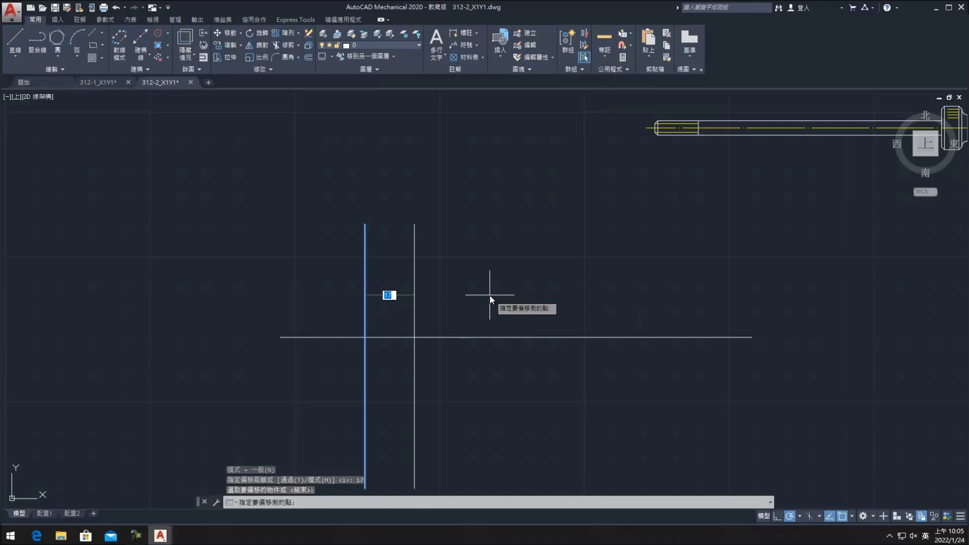
left_click(489, 295)
key("Return")
key("Return")
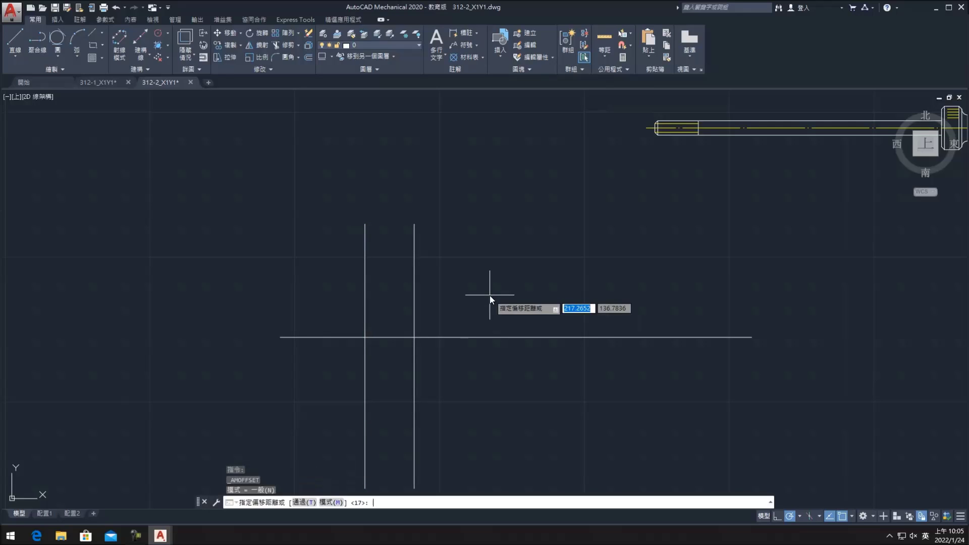
- Offset the new vertical line 3 units to each side
type("3")
key("Return")
left_click(413, 299)
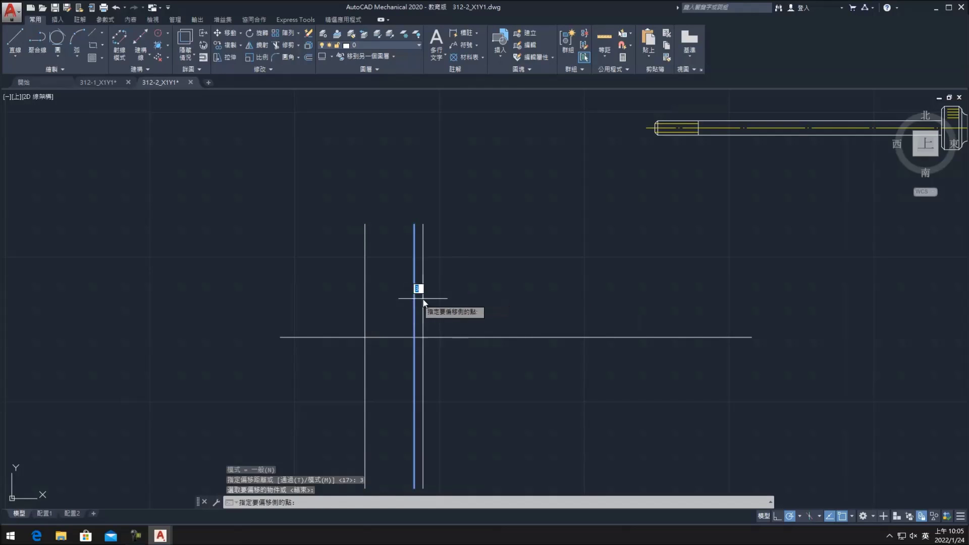
left_click(414, 303)
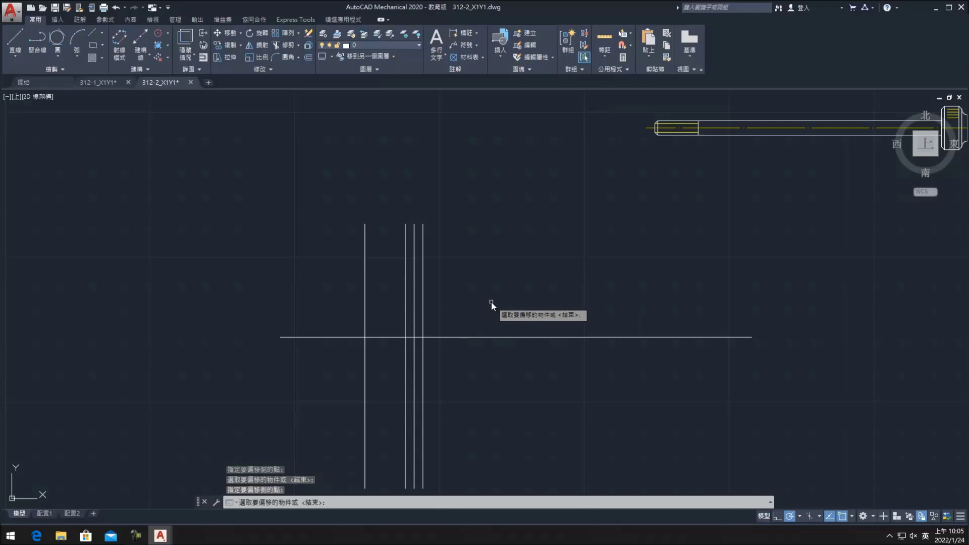
key("Return")
key("Return")
- Offset the rightmost vertical line 2 units further right, then set offset distance 4
type("2")
key("Return")
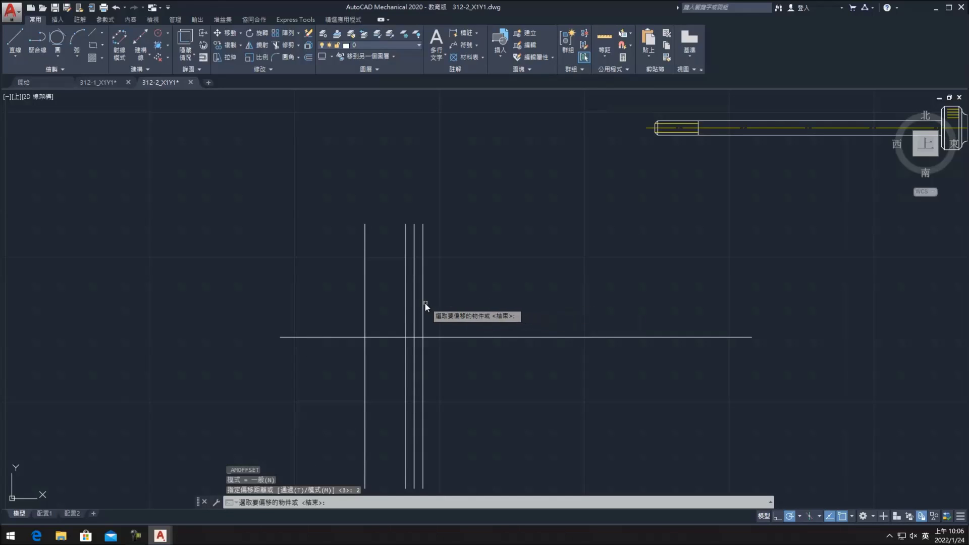
left_click(424, 301)
left_click(489, 302)
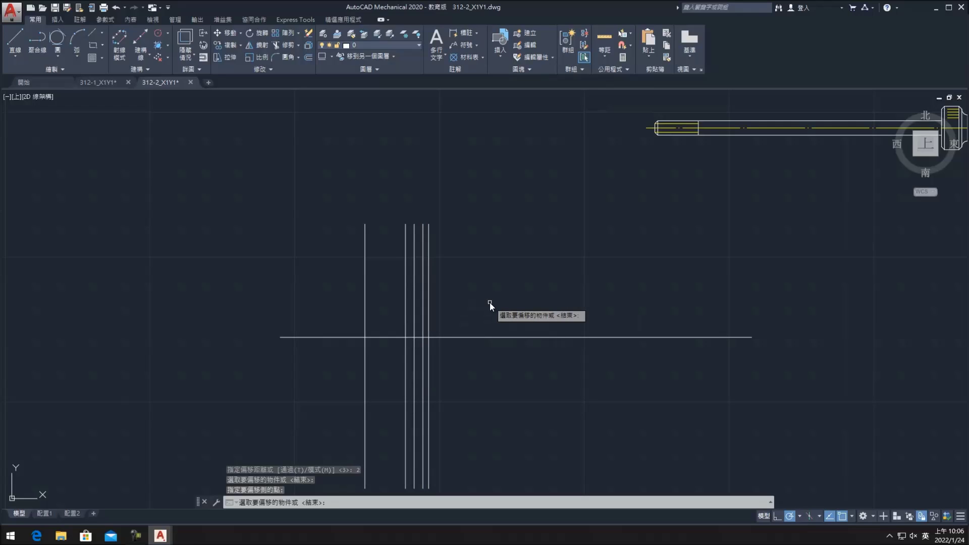
key("Return")
key("Return")
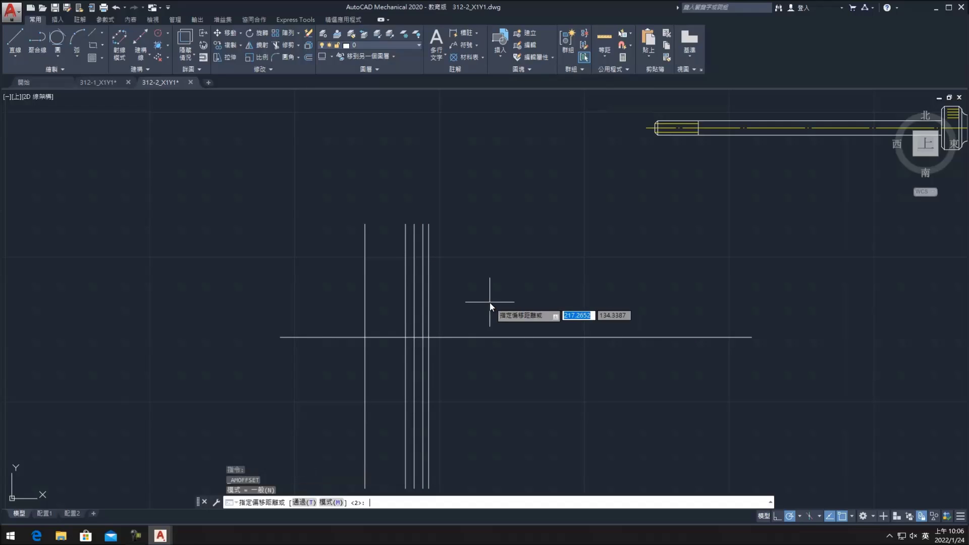
type("4")
key("Return")
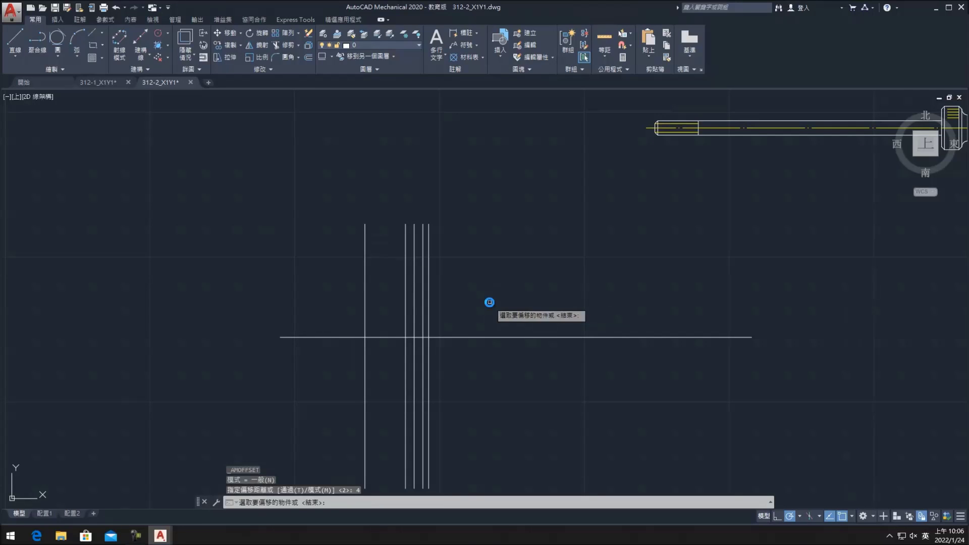
- Offset the horizontal line 4 and 5 units above and below
left_click(481, 336)
left_click(477, 337)
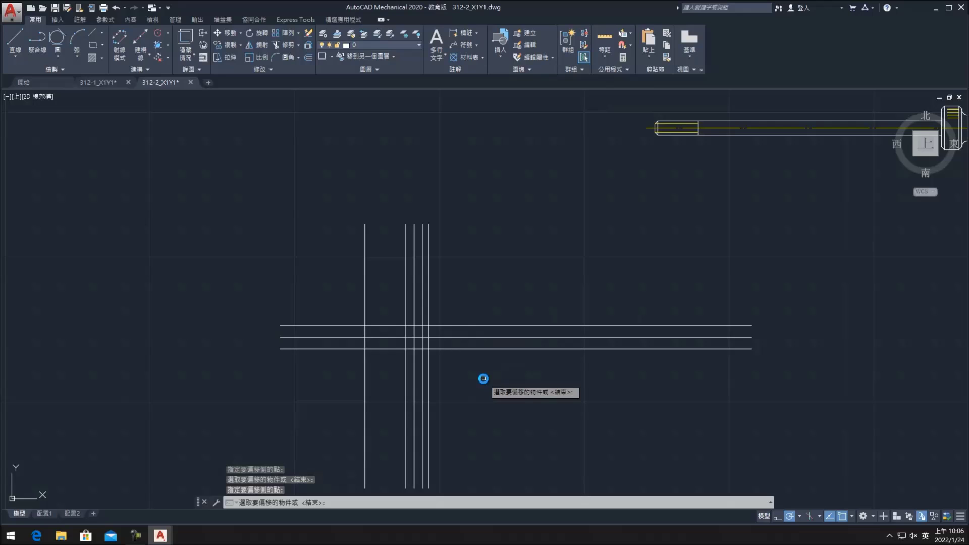
key("Return")
key("Return")
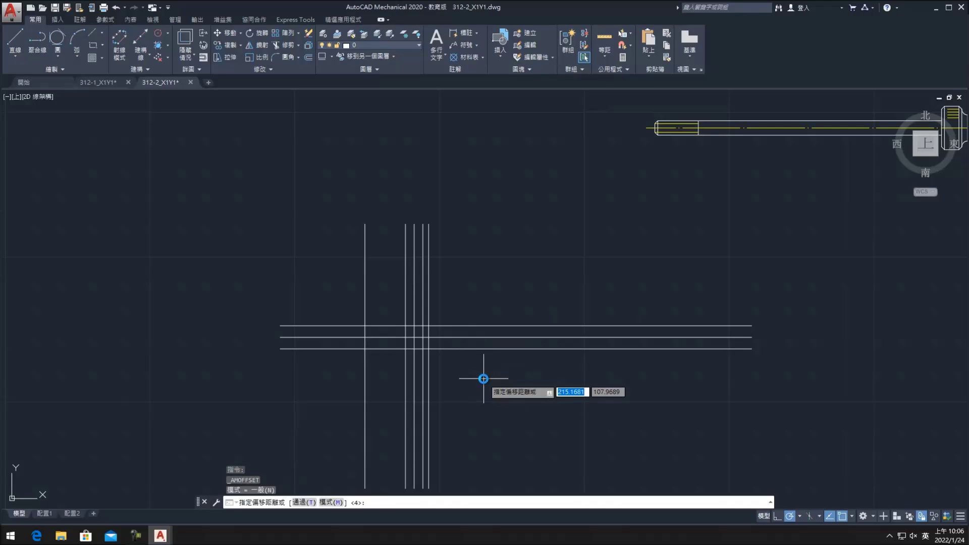
type("5")
key("Return")
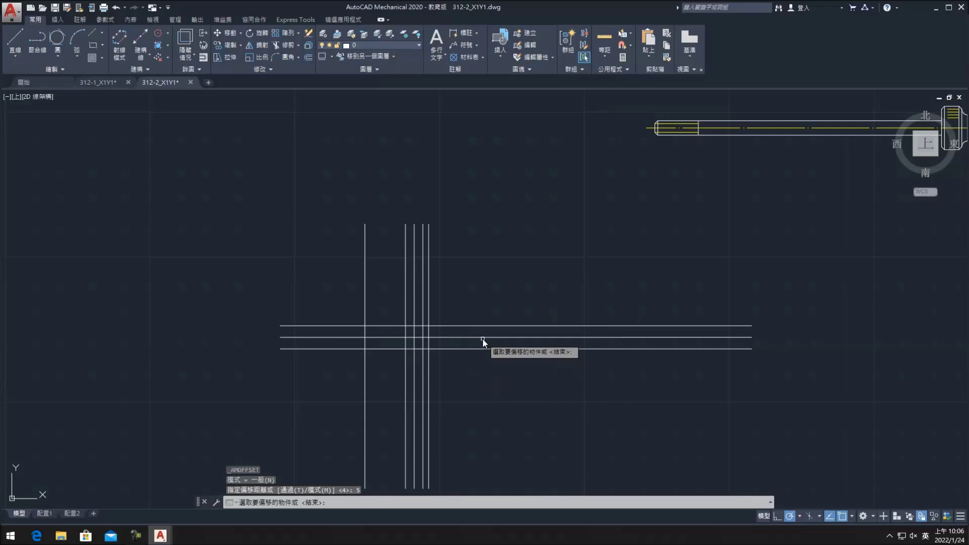
left_click(482, 337)
left_click(487, 310)
left_click(487, 337)
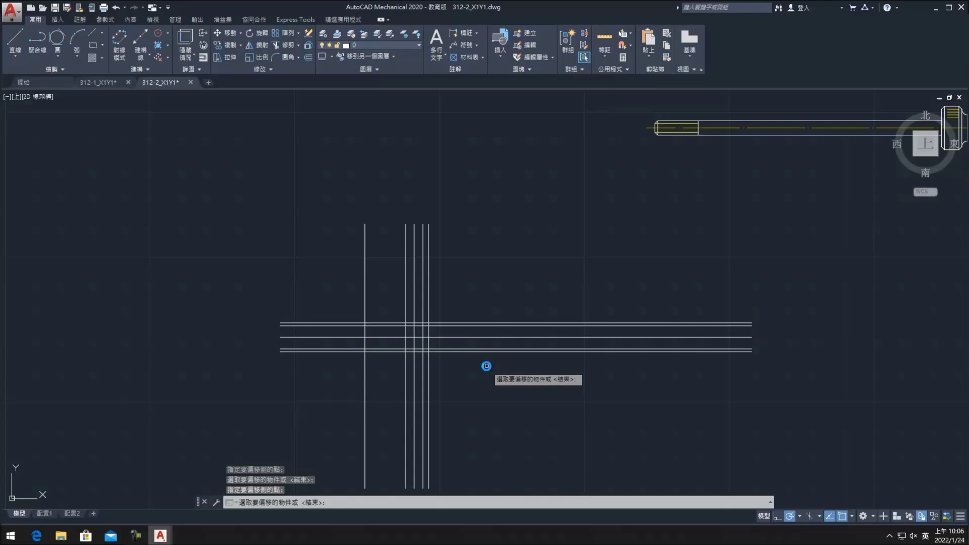
- Offset the horizontal line 8 units above and below
key("Return")
key("Return")
type("8")
key("Return")
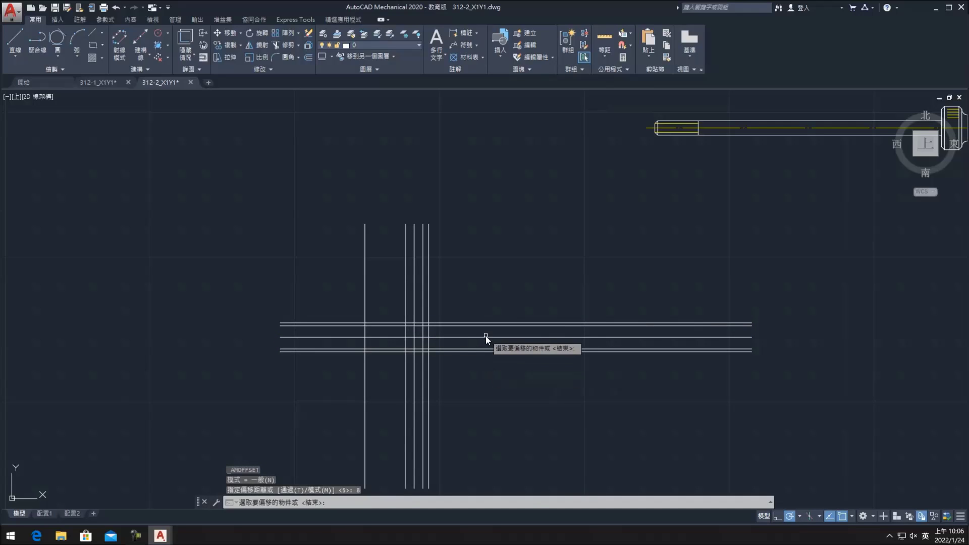
left_click(486, 338)
left_click(474, 369)
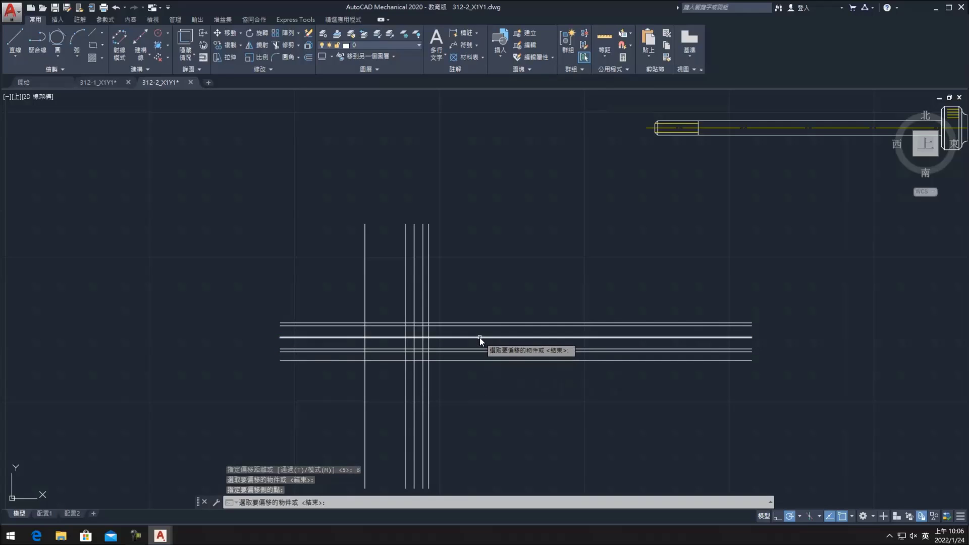
left_click(480, 338)
left_click(496, 293)
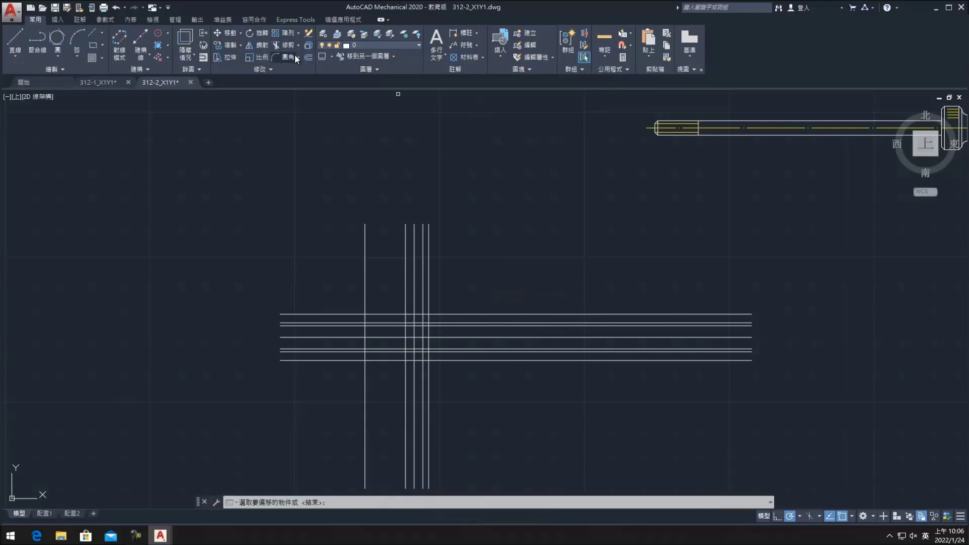
- Offset the left vertical line 74 units to the right
type("74")
key("Return")
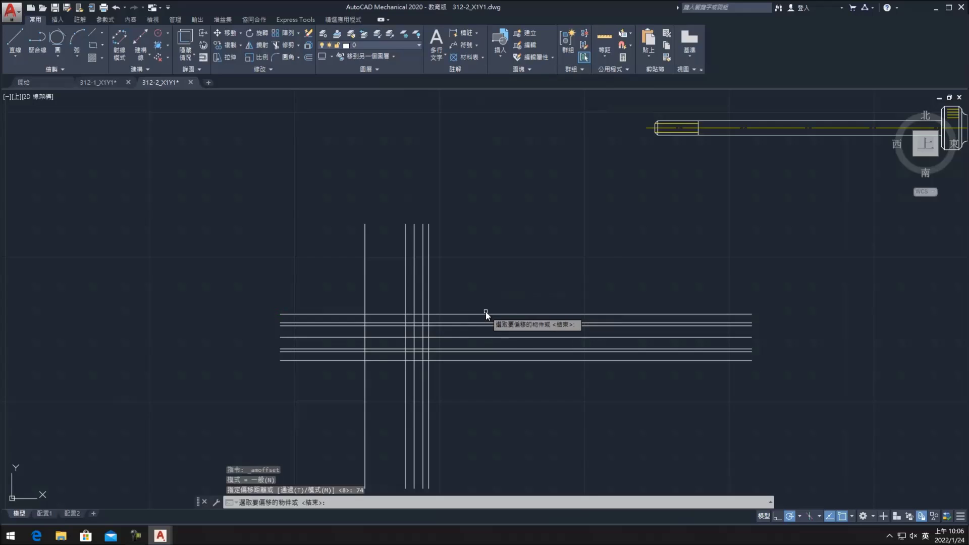
left_click(365, 393)
left_click(652, 389)
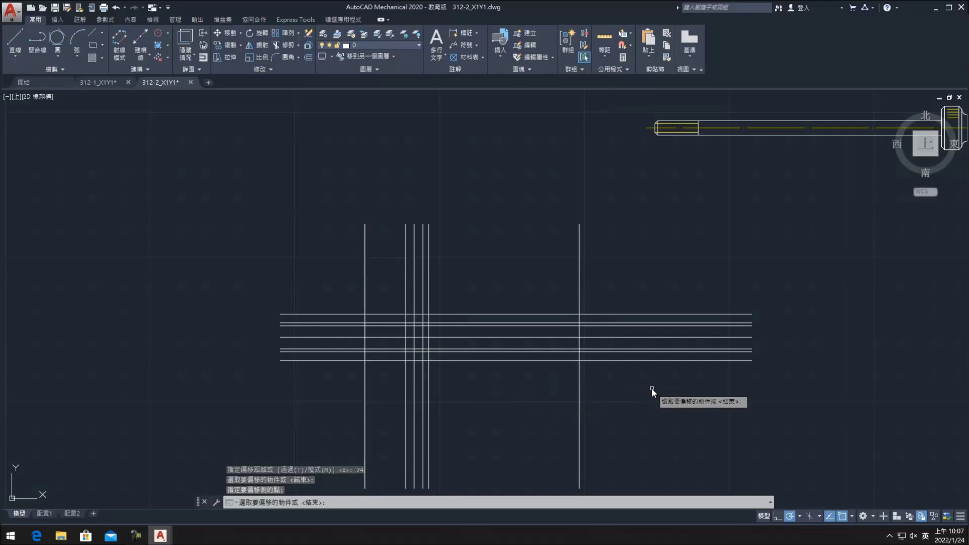
- Trim the vertical line ends sticking out above and below the horizontal lines
left_click(287, 43)
scroll(783, 364, "down", 4)
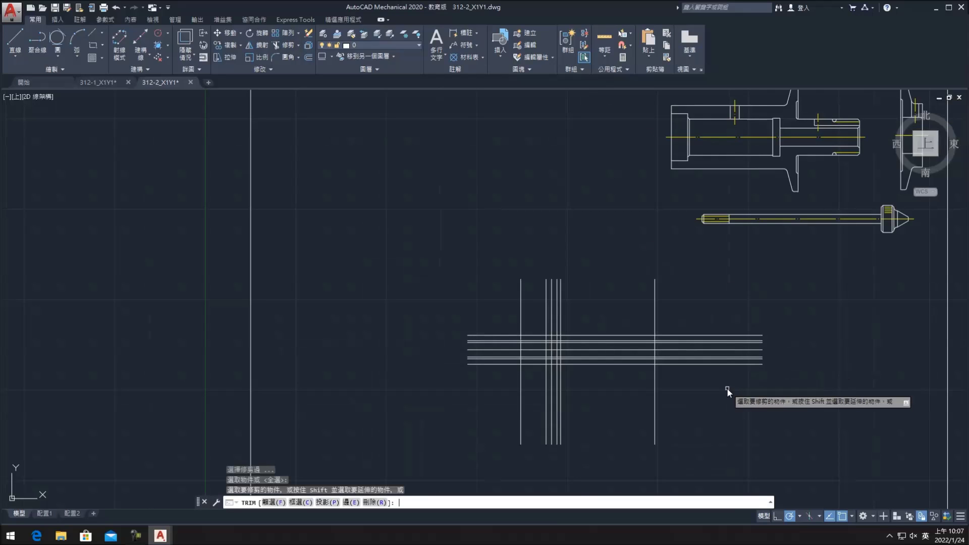
left_click(726, 388)
left_click(499, 408)
left_click(489, 313)
left_click_drag(489, 310, 685, 307)
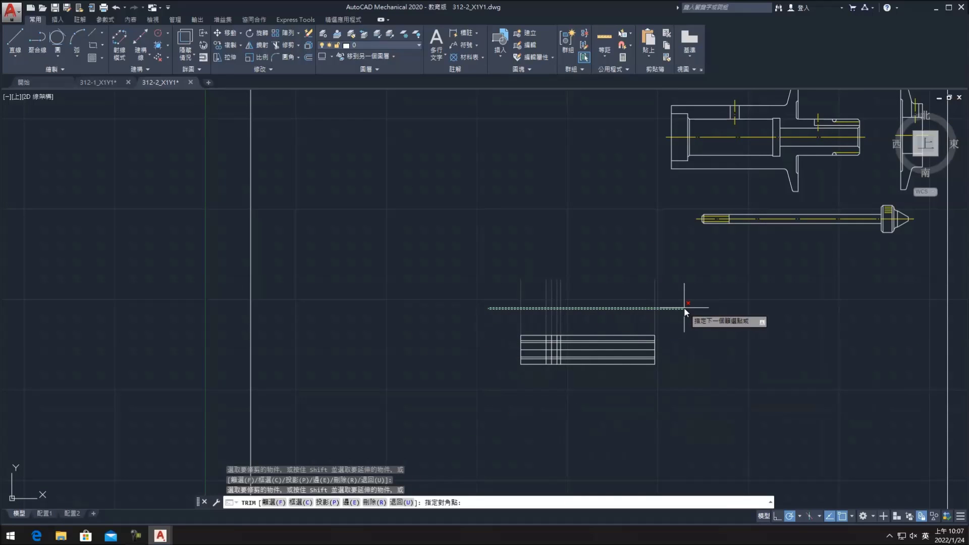
left_click(684, 308)
scroll(611, 326, "up", 4)
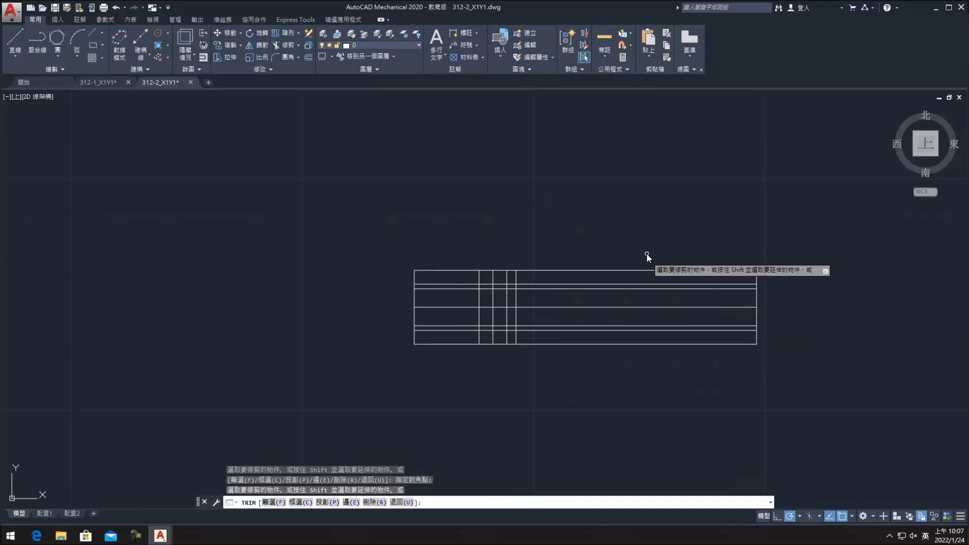
middle_click_drag(644, 246, 582, 244)
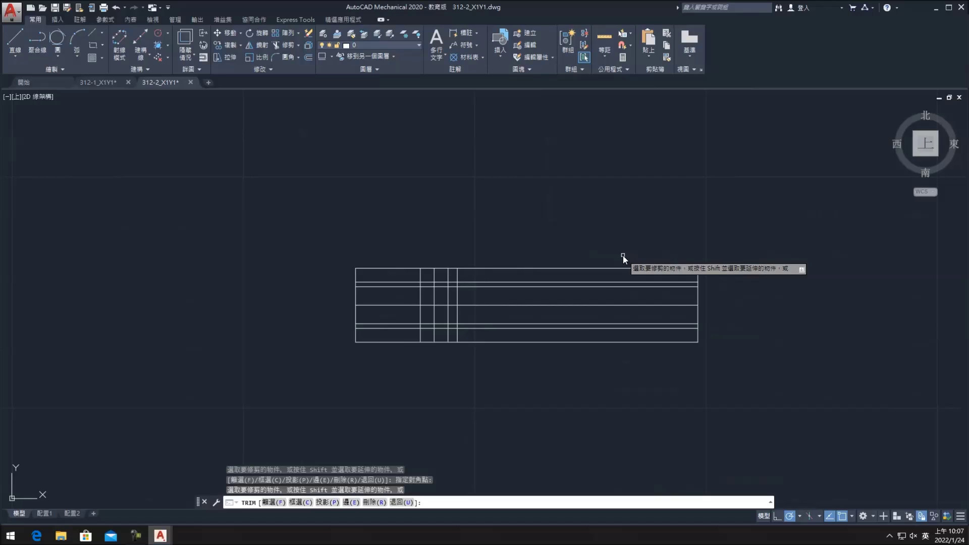
scroll(389, 295, "up", 2)
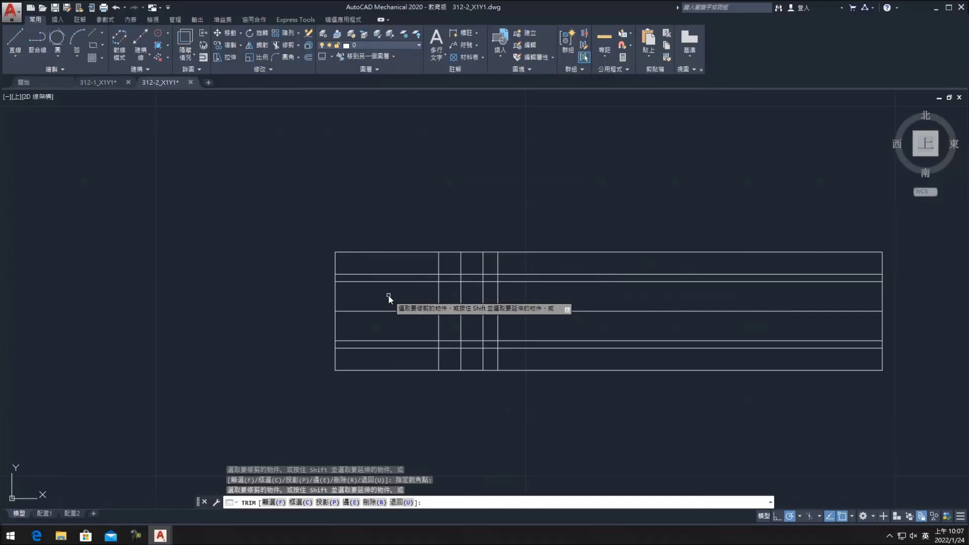
- Trim the top-edge pieces and the vertical lines inside the middle band
left_click(417, 251)
left_click(451, 252)
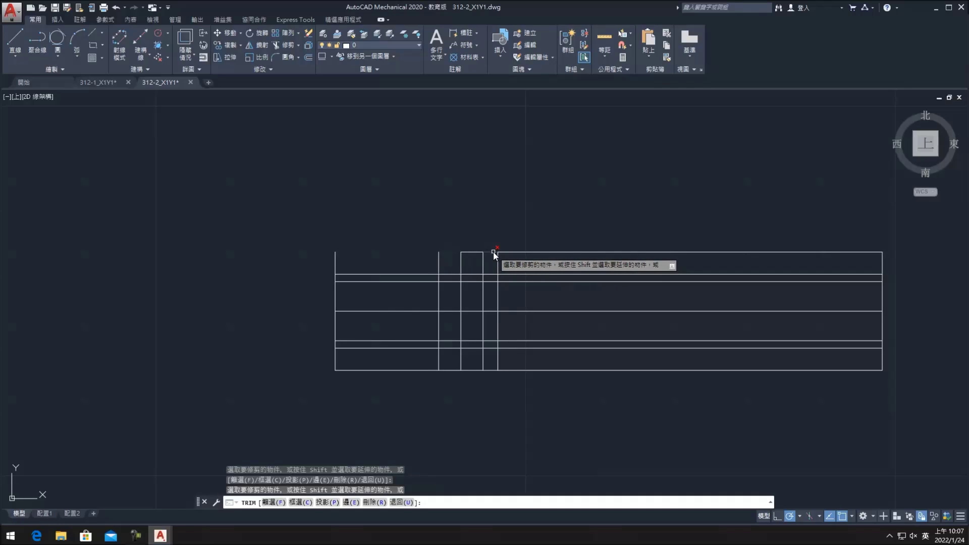
left_click(492, 252)
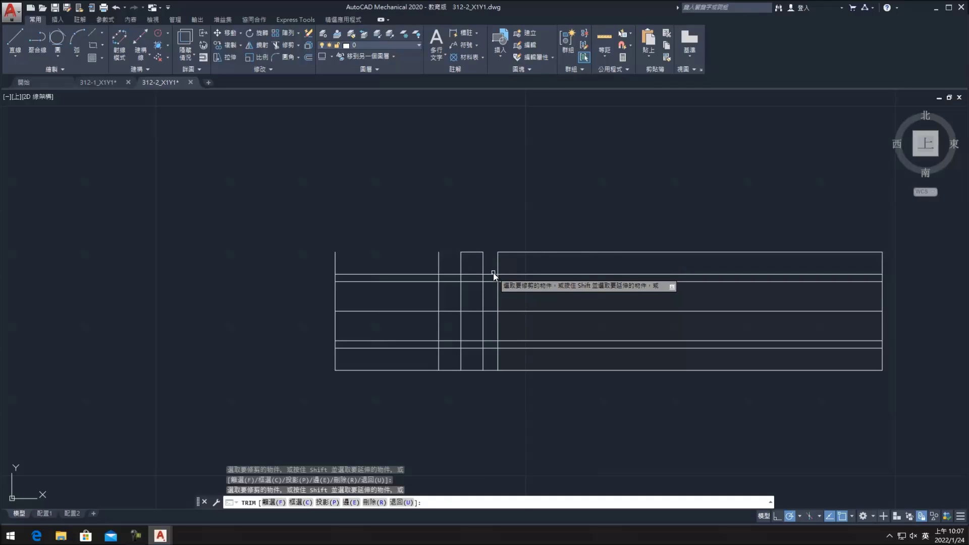
left_click_drag(492, 291, 445, 291)
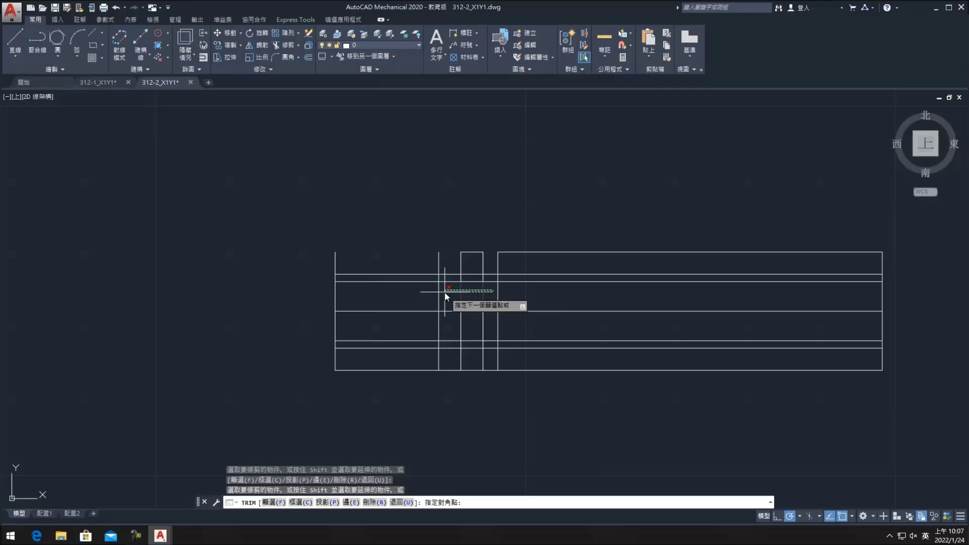
left_click_drag(445, 295, 490, 294)
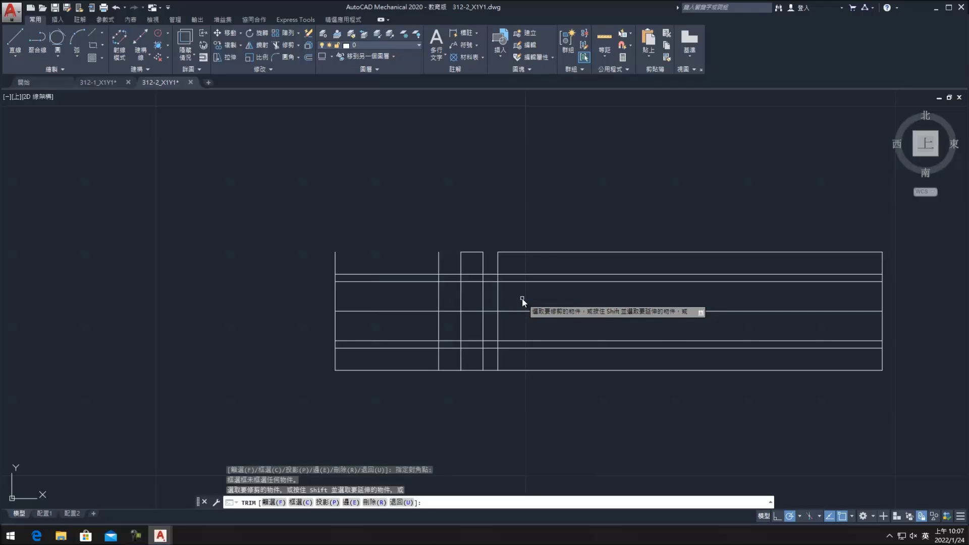
left_click(521, 298)
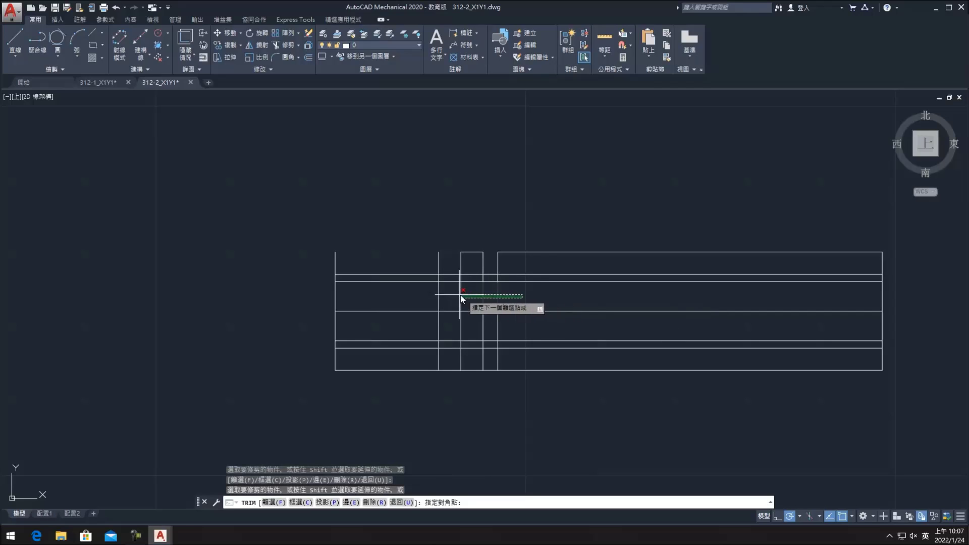
left_click_drag(516, 298, 433, 293)
left_click_drag(528, 326, 419, 329)
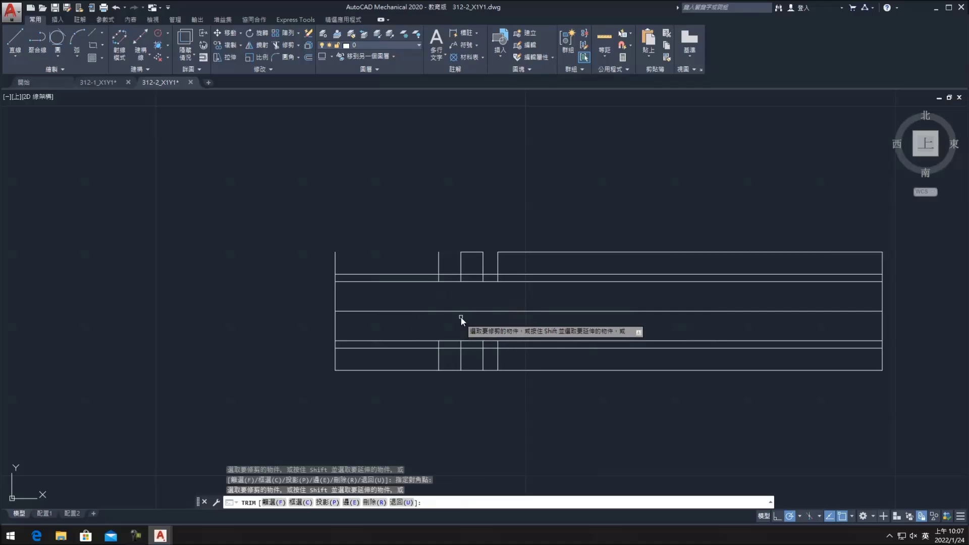
scroll(471, 292, "up", 2)
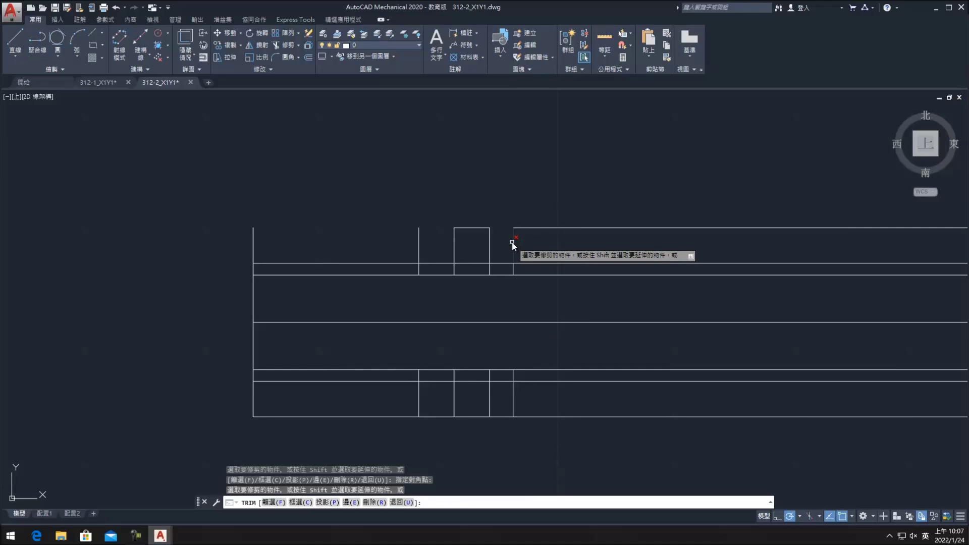
scroll(512, 241, "down", 4)
scroll(524, 254, "up", 4)
- Trim the top segments around the groove and the leftover vertical stubs and inner lines
left_click(521, 216)
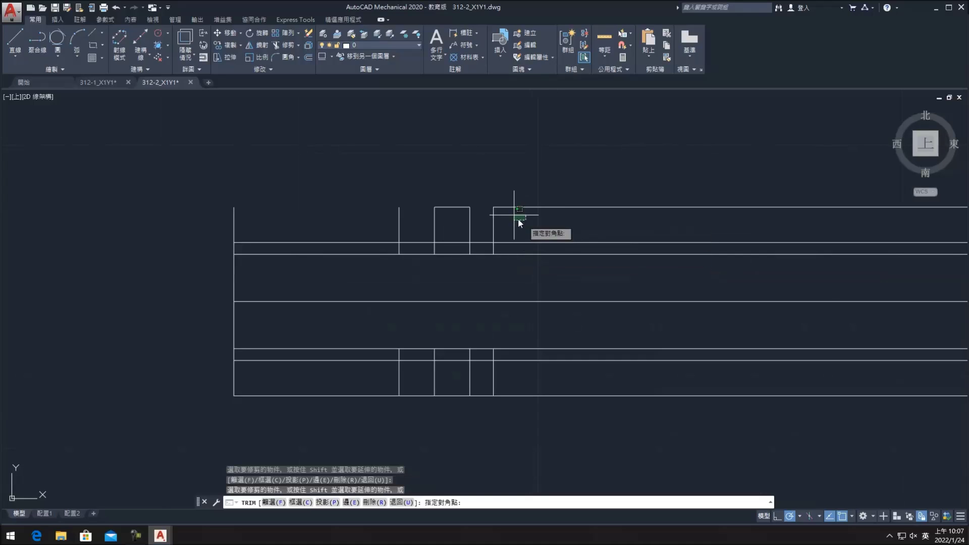
left_click(486, 197)
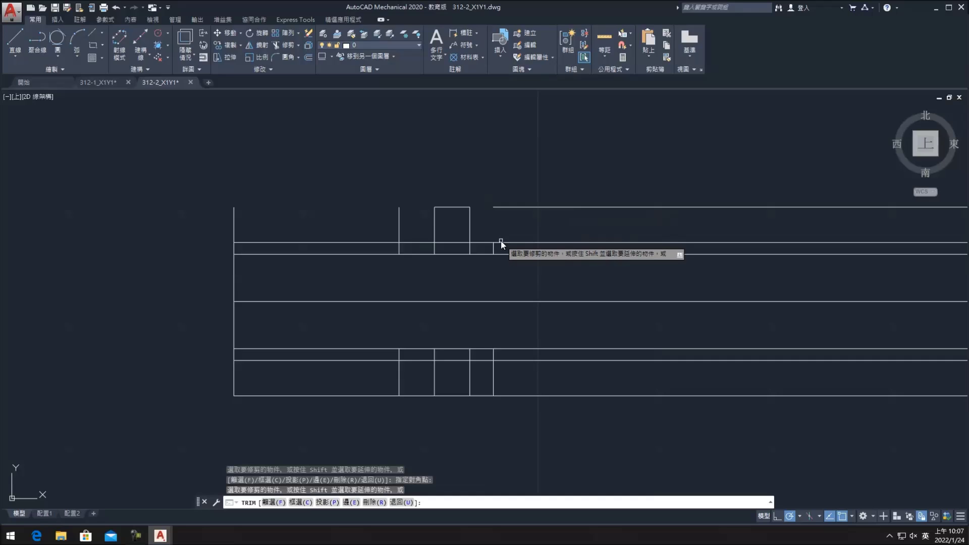
left_click(489, 243)
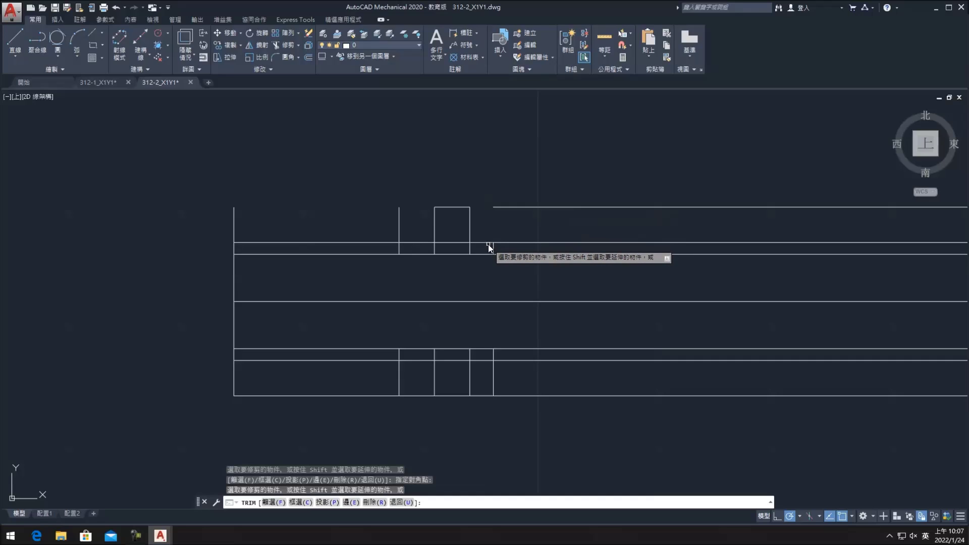
left_click(463, 243)
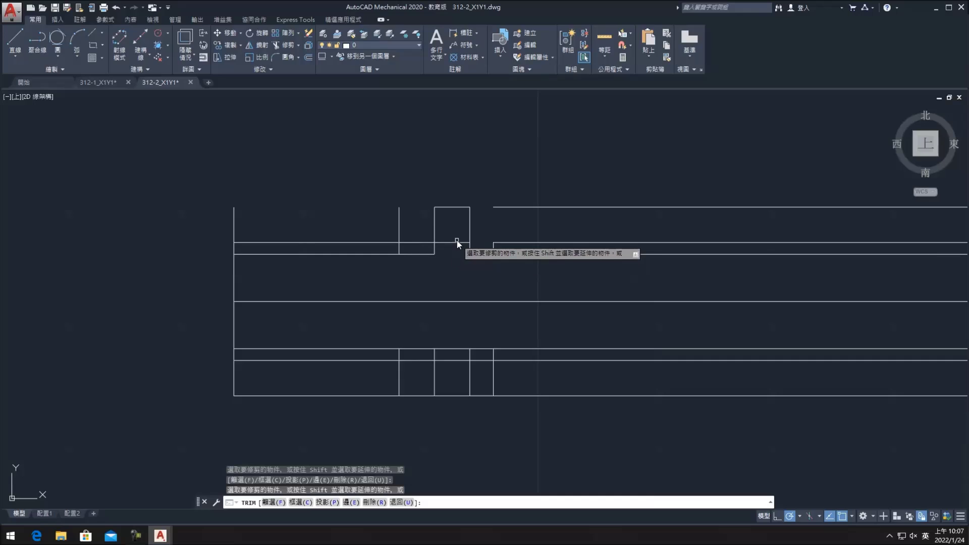
left_click(426, 242)
left_click(398, 222)
left_click(233, 217)
scroll(521, 265, "down", 3)
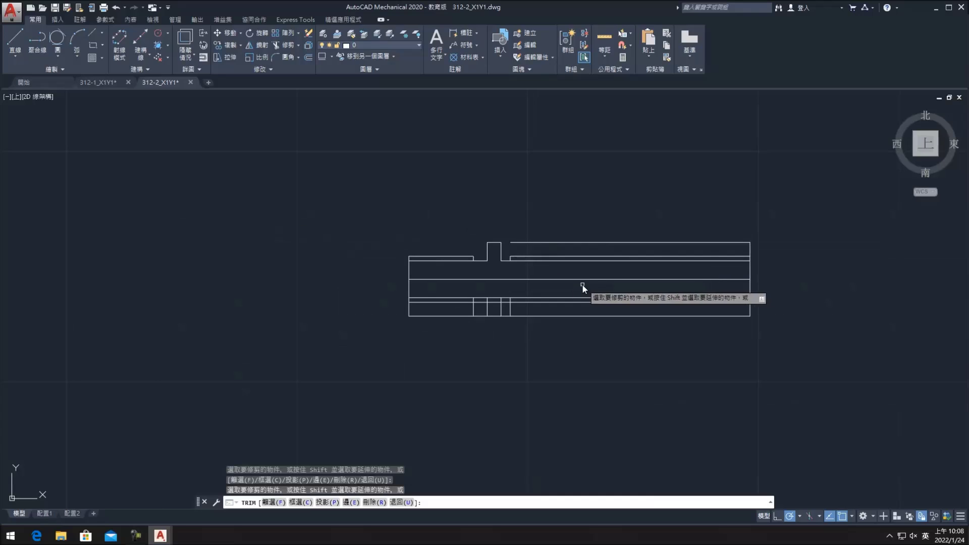
left_click(750, 249)
left_click(533, 261)
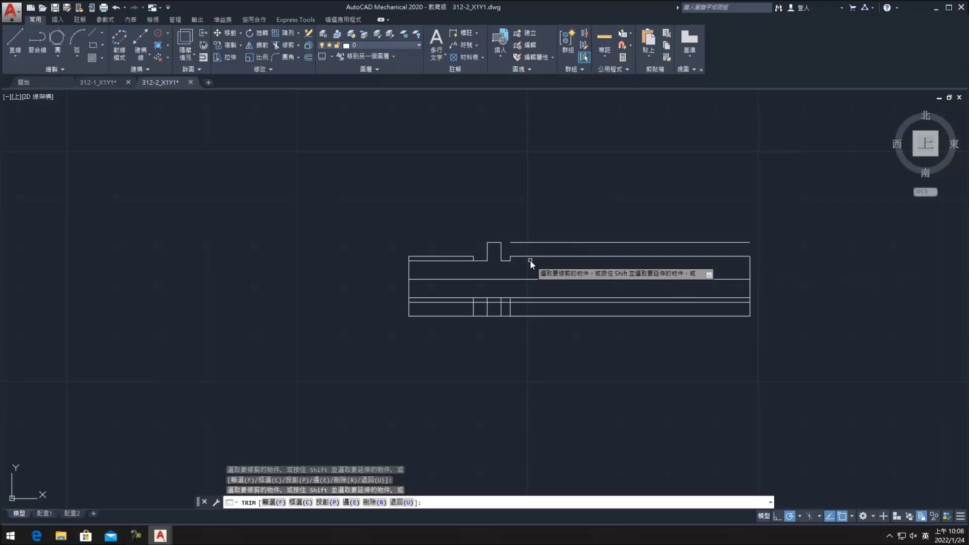
left_click(453, 261)
scroll(492, 296, "up", 2)
scroll(477, 307, "up", 2)
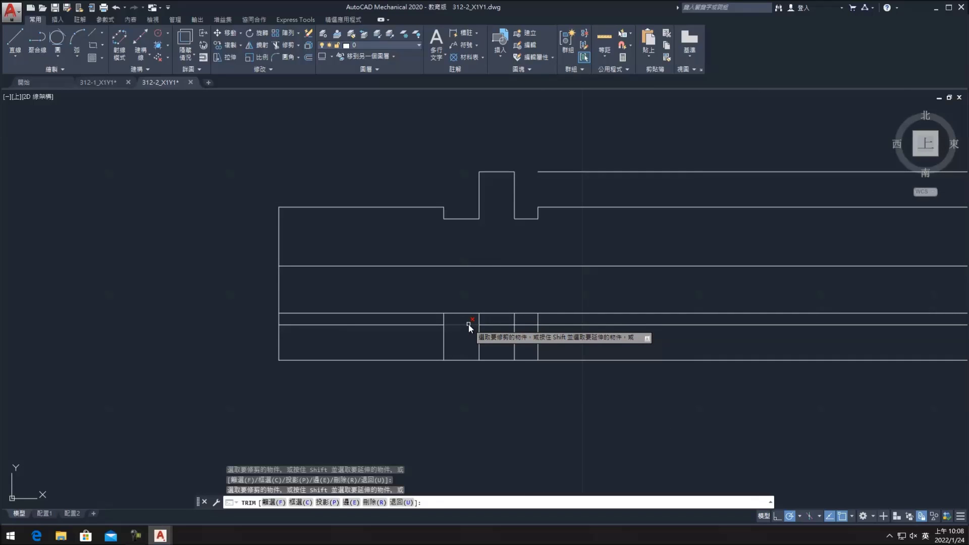
- Trim the segments around the bottom groove to finish the raised-key profile
left_click(469, 324)
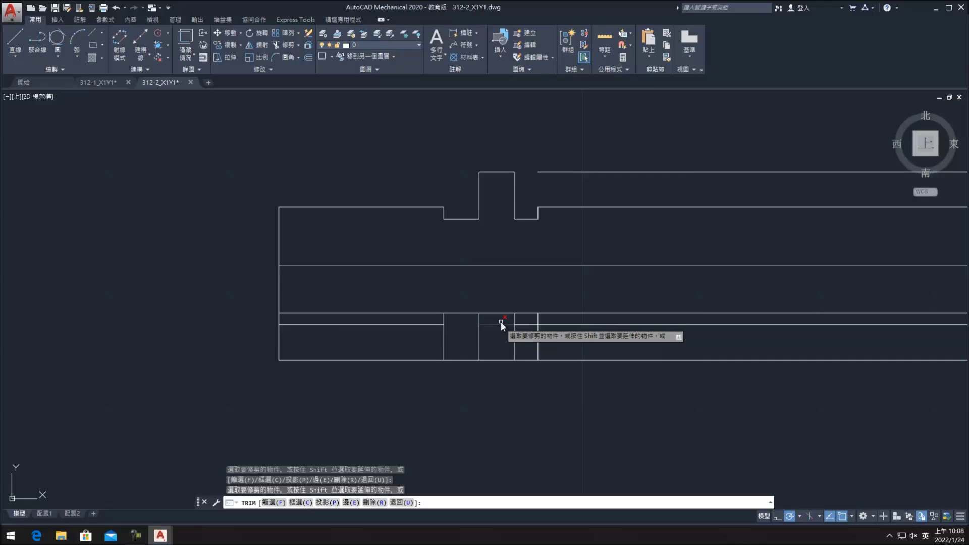
left_click(501, 314)
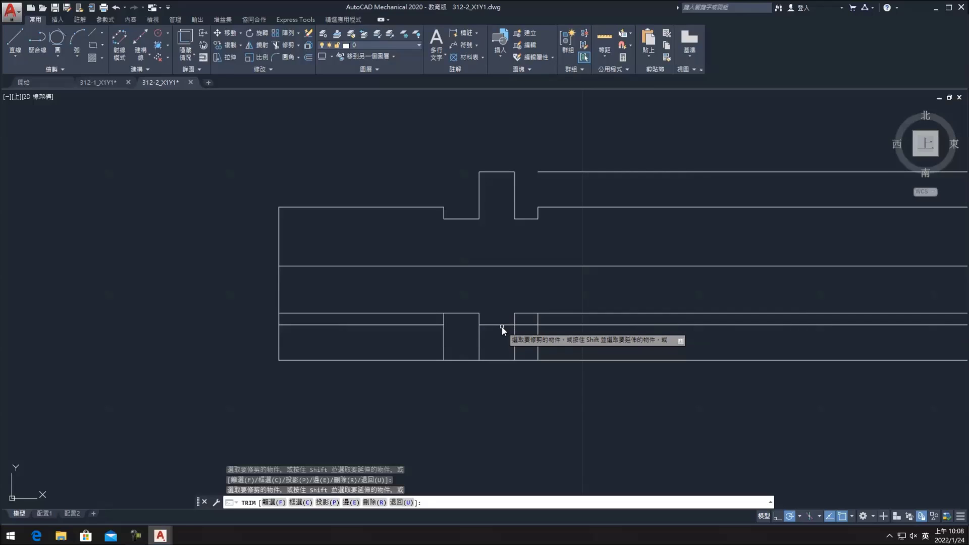
left_click(502, 326)
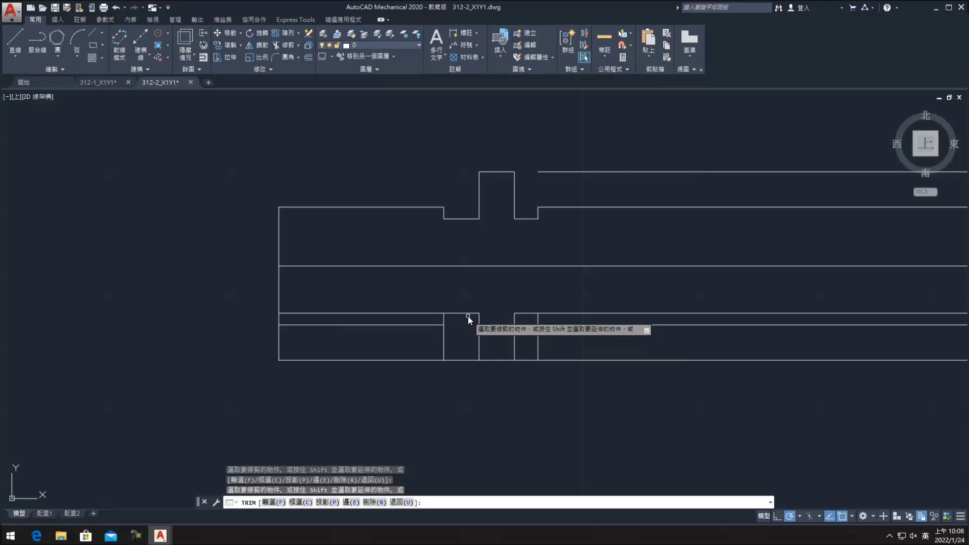
left_click(500, 356)
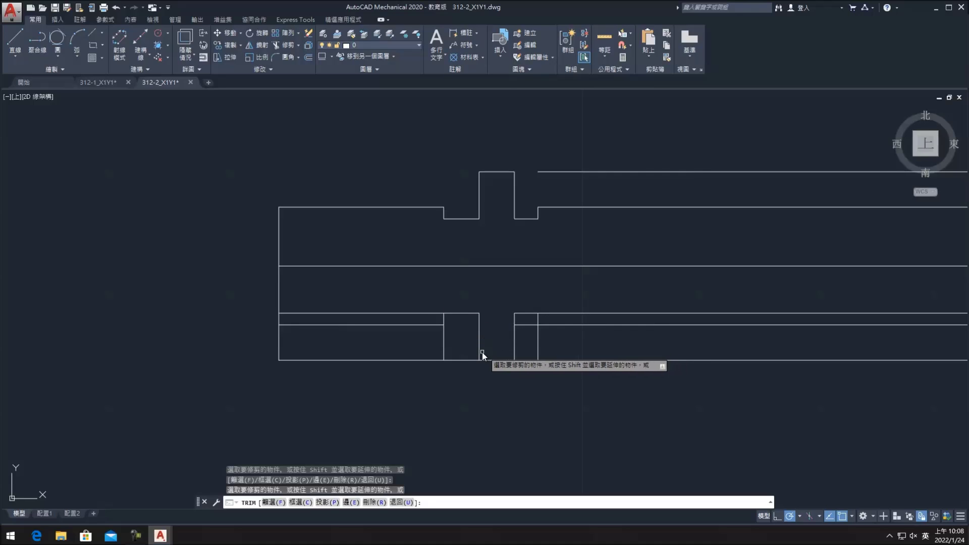
key("Escape")
scroll(449, 323, "down", 4)
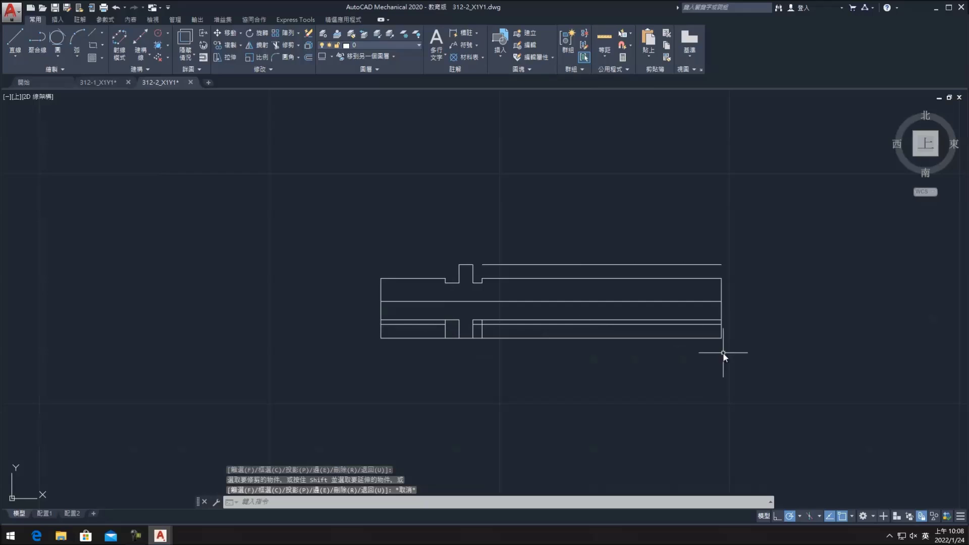
- Trim the bottom-left edge, lower left vertical and left groove-wall segments
left_click(743, 321)
key("Escape")
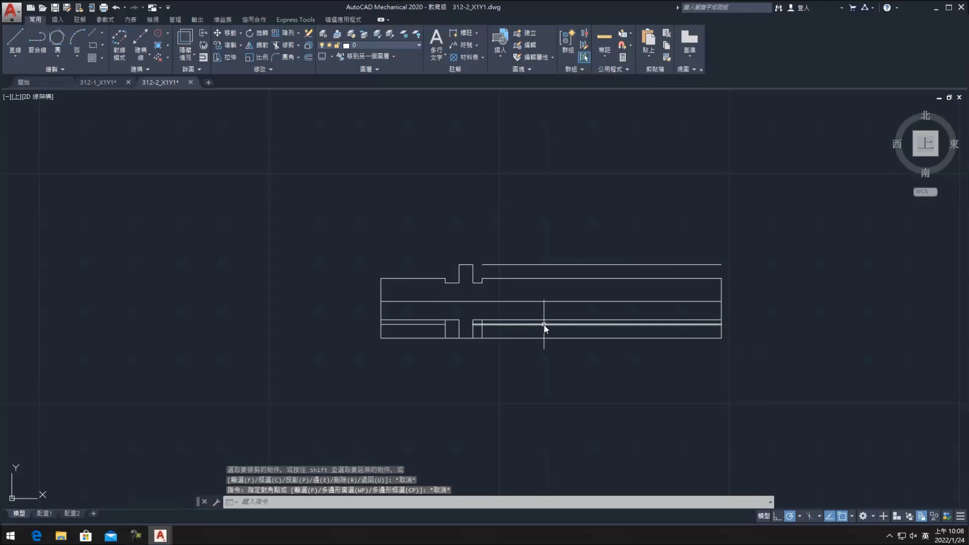
left_click(289, 46)
key("Return")
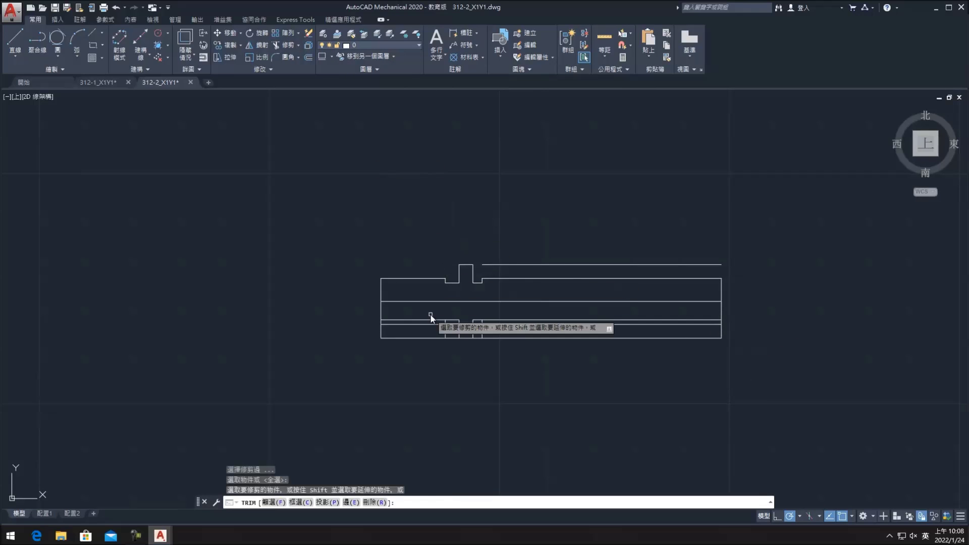
scroll(433, 309, "up", 2)
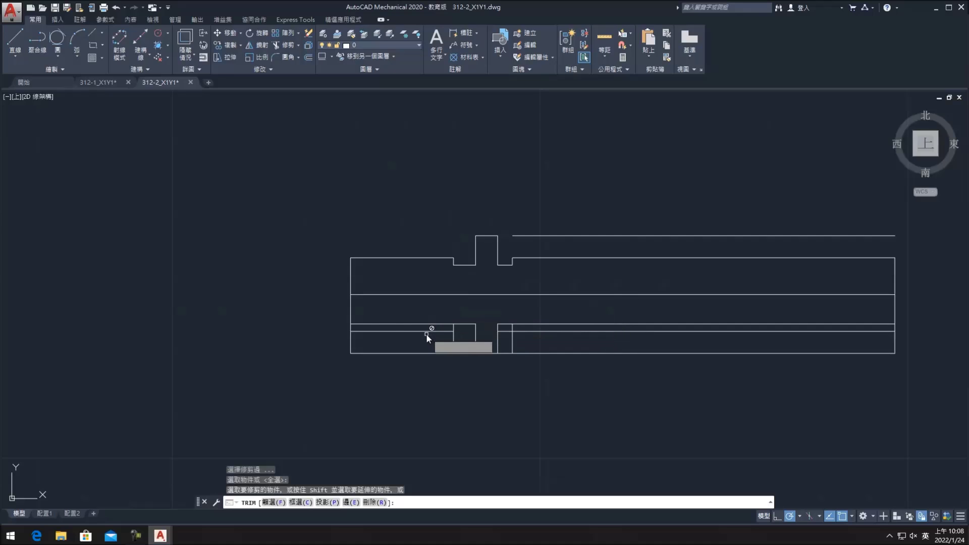
left_click(423, 354)
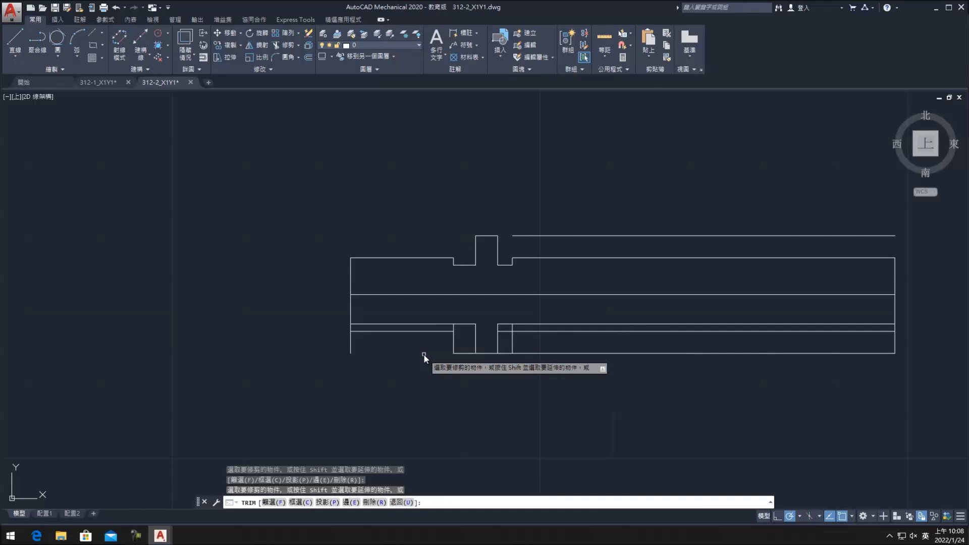
left_click(350, 348)
left_click(443, 324)
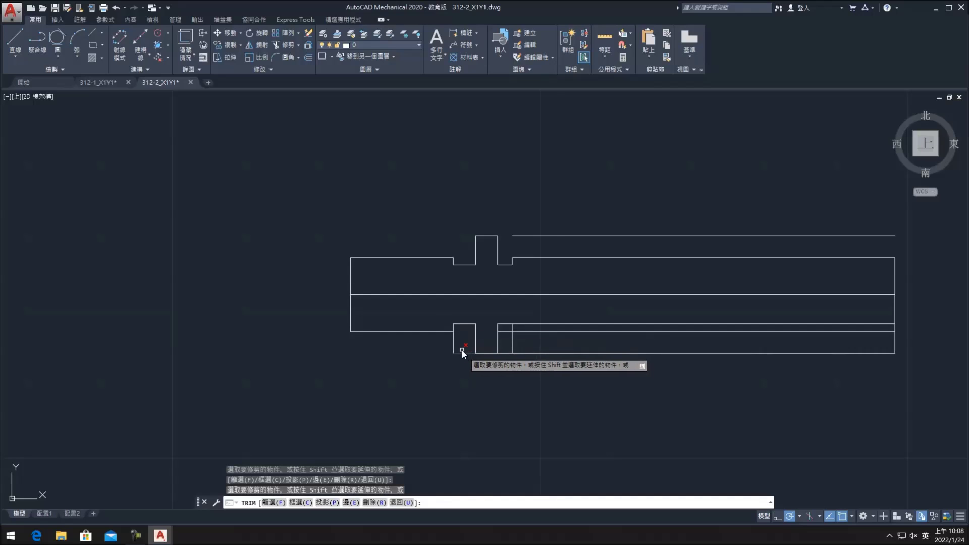
left_click(453, 345)
- Trim the bottom piece under the groove, the right groove wall and adjacent inner lines
left_click(464, 352)
left_click(512, 343)
left_click(517, 325)
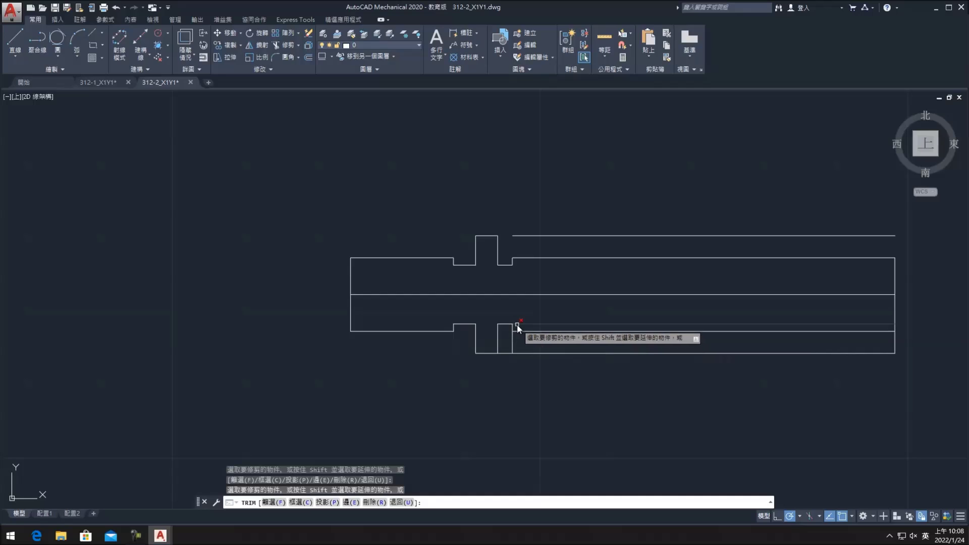
left_click(505, 353)
key("Escape")
left_click(546, 353)
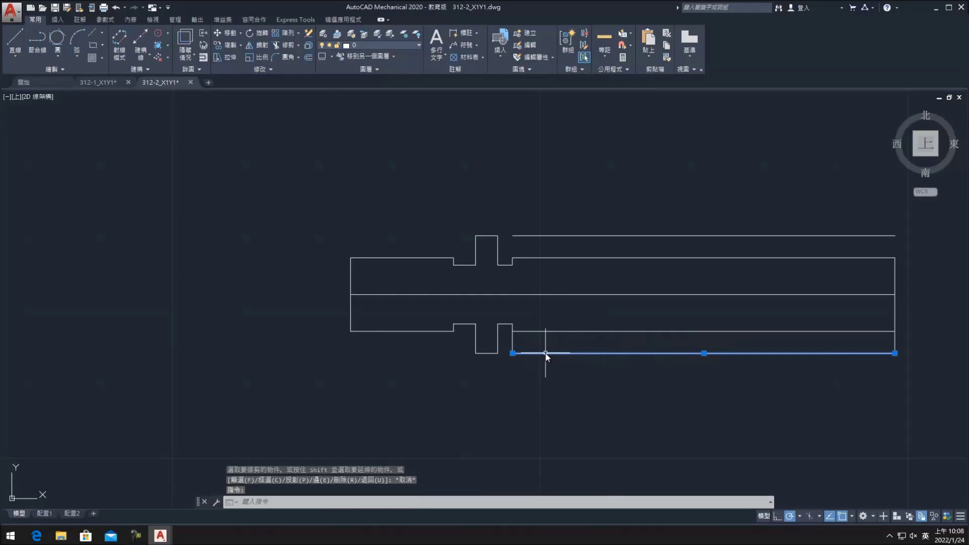
- Delete the leftover bottom line and the long construction line above the shaft
key("Delete")
left_click(513, 343)
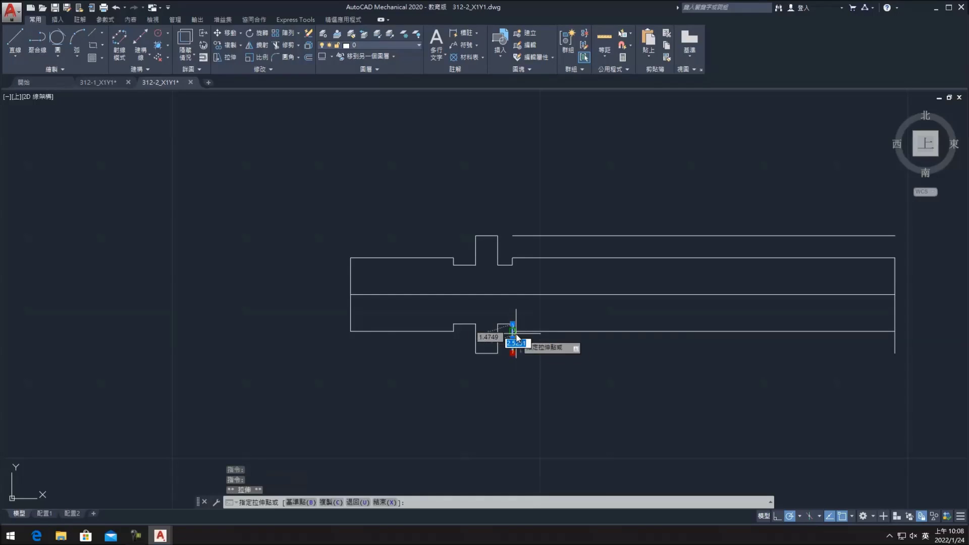
key("Escape")
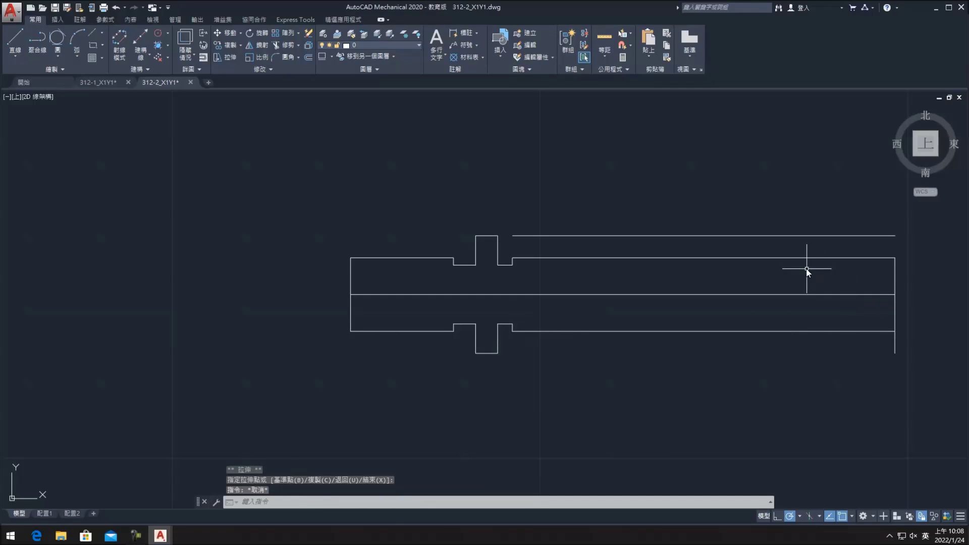
left_click(759, 236)
key("Delete")
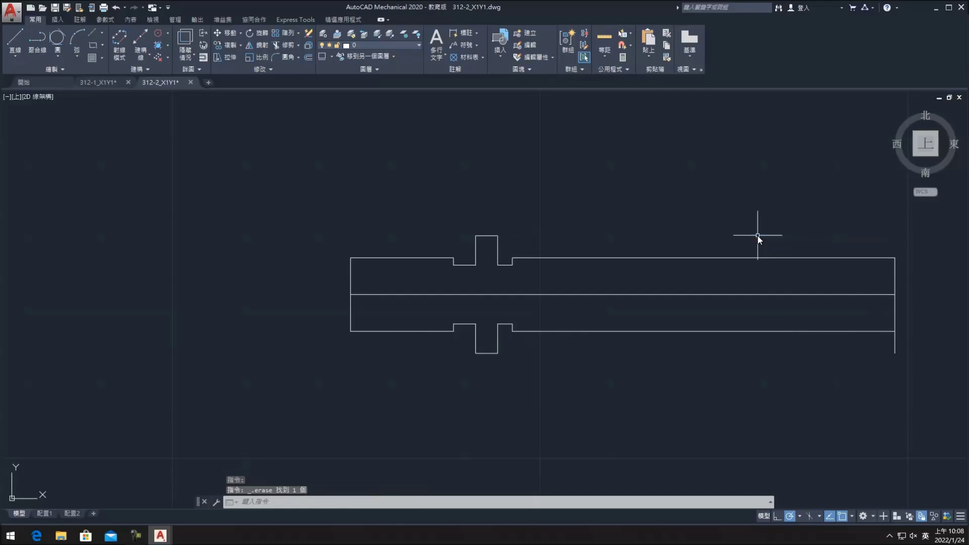
left_click(895, 308)
left_click(897, 350)
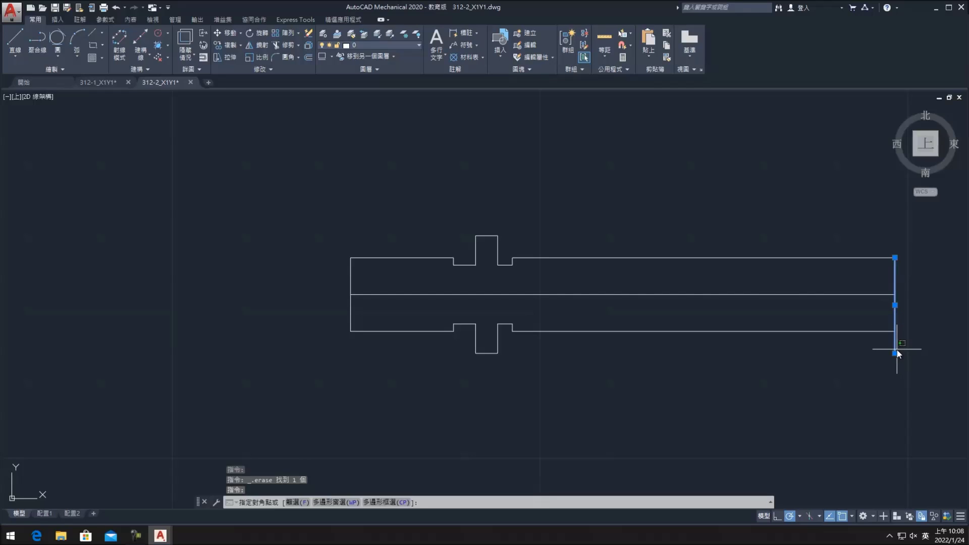
left_click(899, 350)
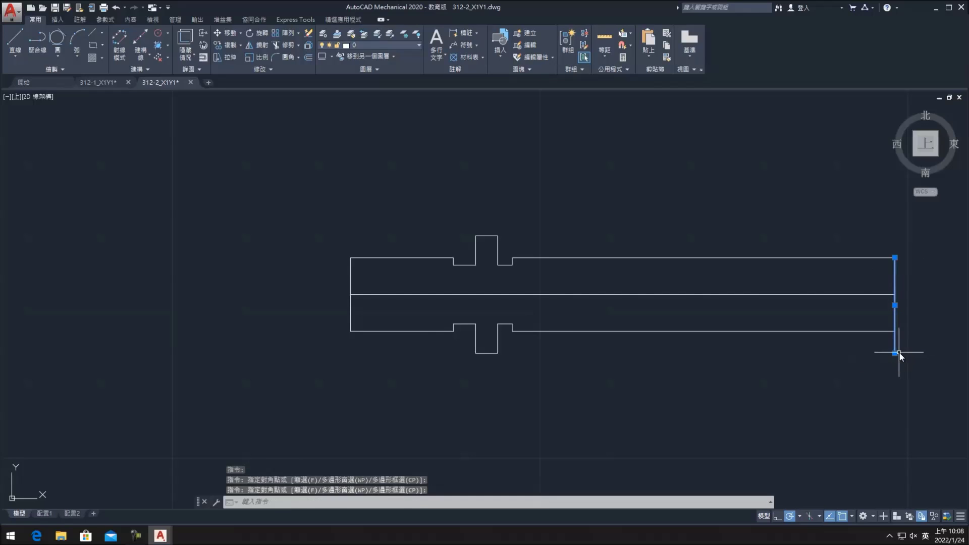
left_click(895, 353)
key("Escape")
- Stretch the upper and lower short inner lines left to the shaft's left end
scroll(789, 364, "down", 2)
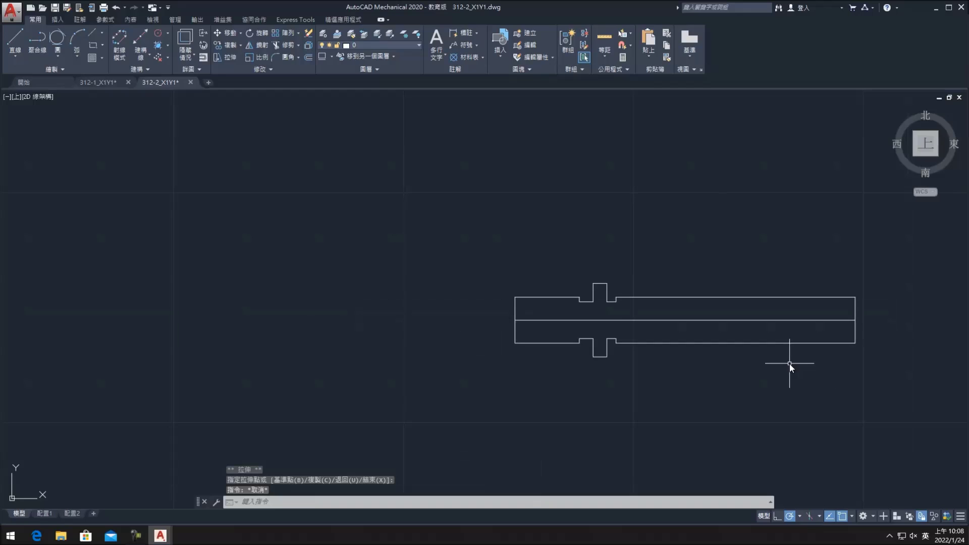
middle_click_drag(788, 362, 714, 362)
key("F7")
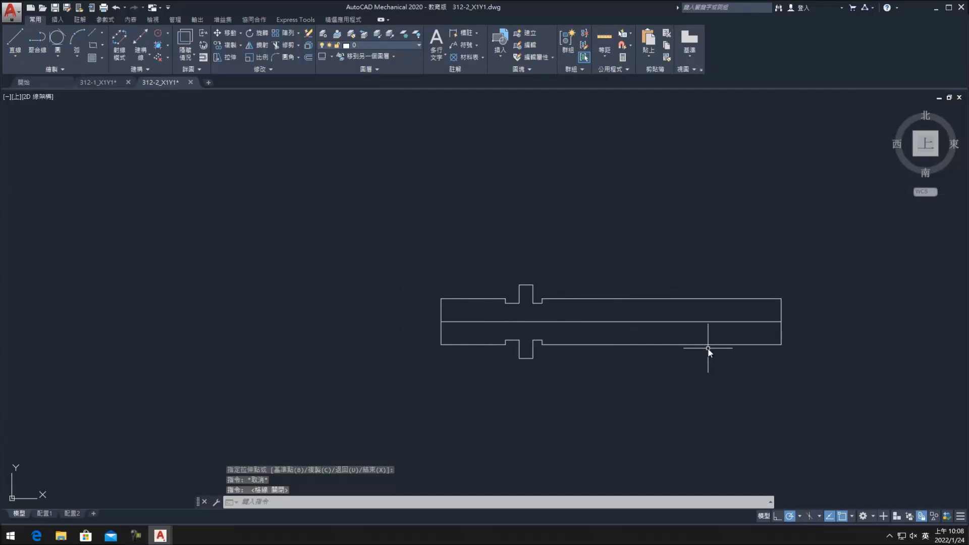
key("F7")
scroll(534, 306, "up", 2)
left_click(501, 306)
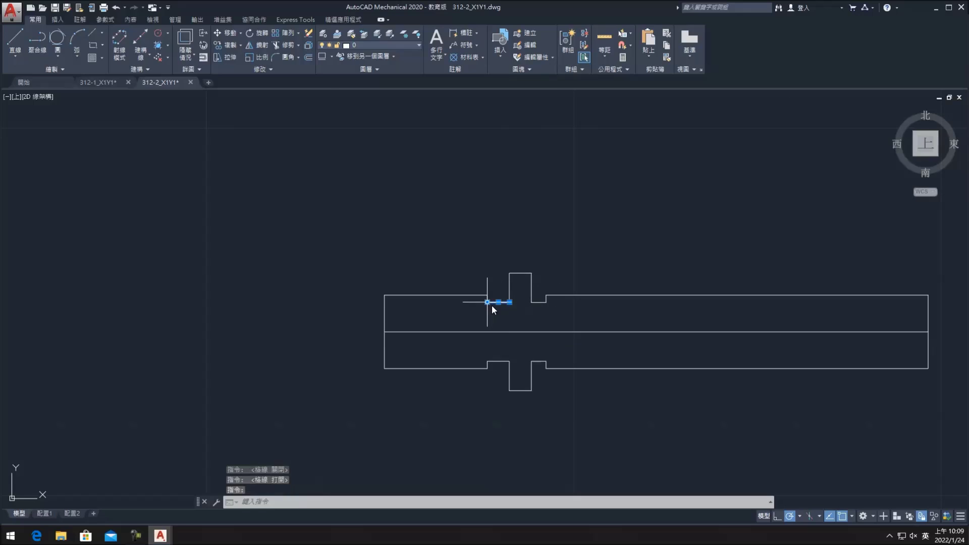
left_click(382, 305)
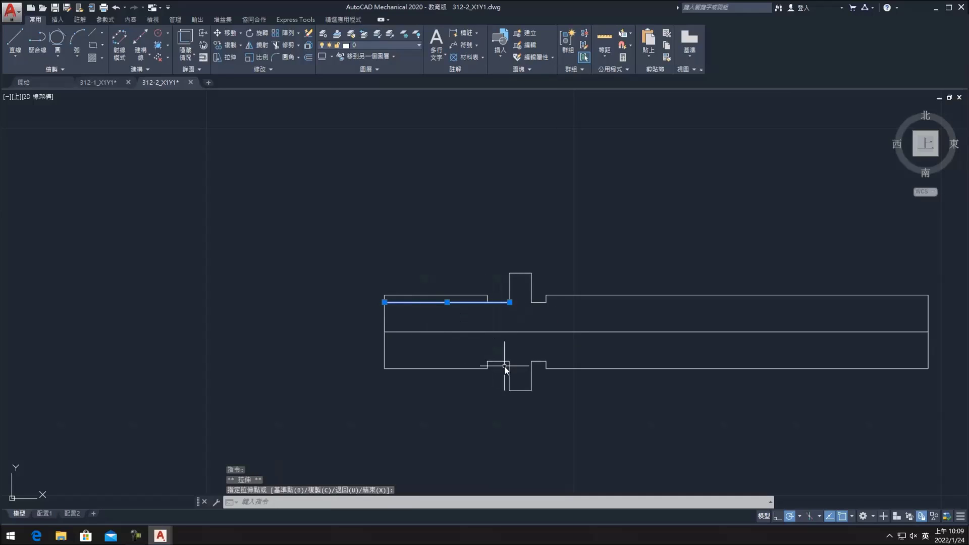
key("Delete")
key("Escape")
left_click(497, 361)
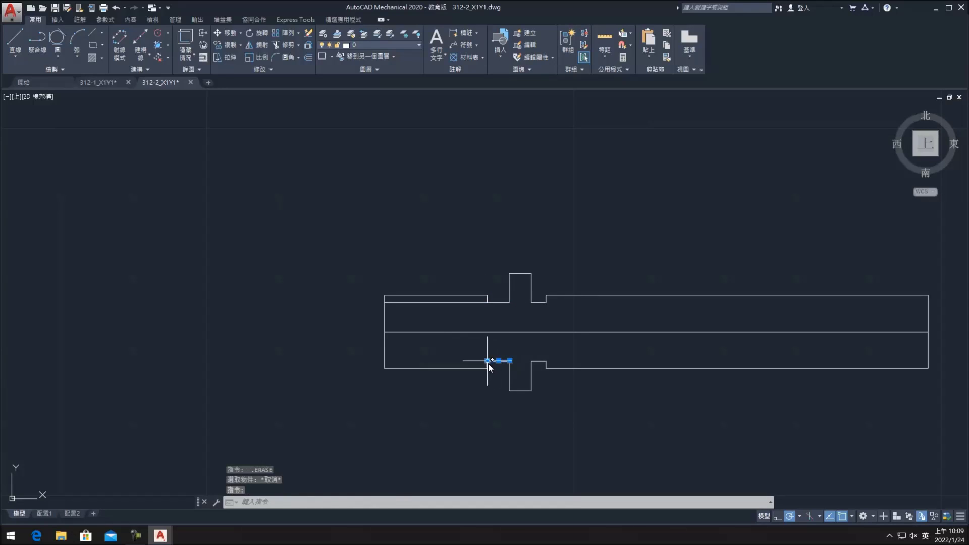
left_click(383, 361)
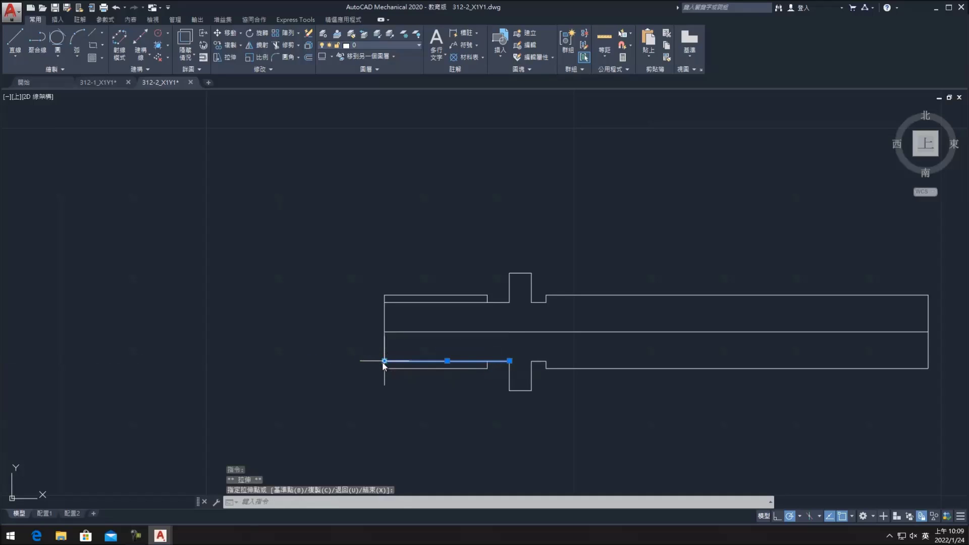
key("Escape")
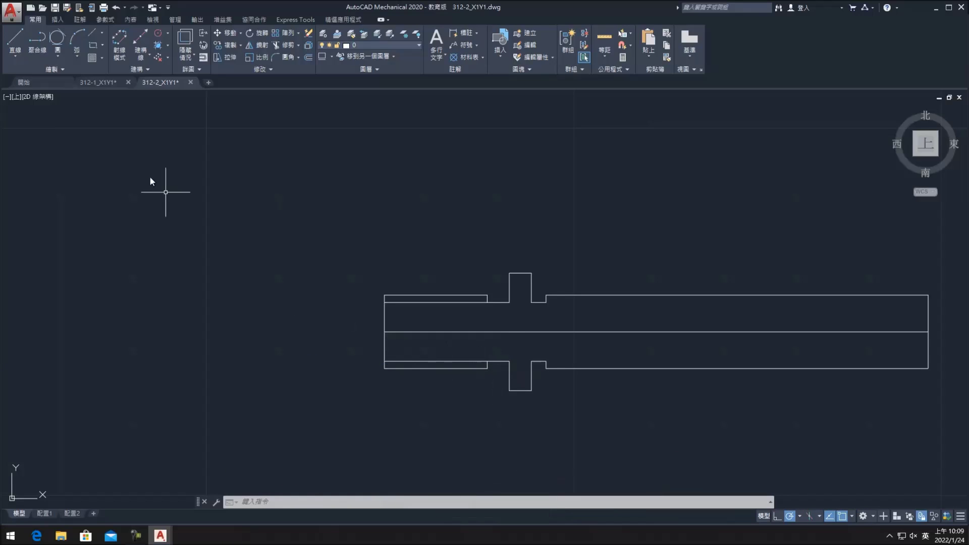
- Add 1-unit chamfers to the top-left and bottom-left corners of the shaft outline
left_click(299, 57)
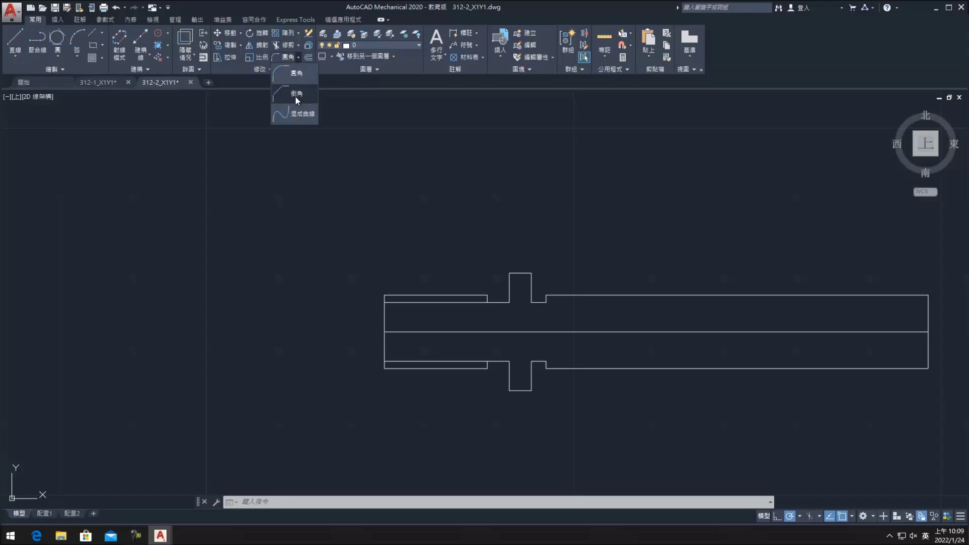
left_click(295, 95)
left_click(386, 296)
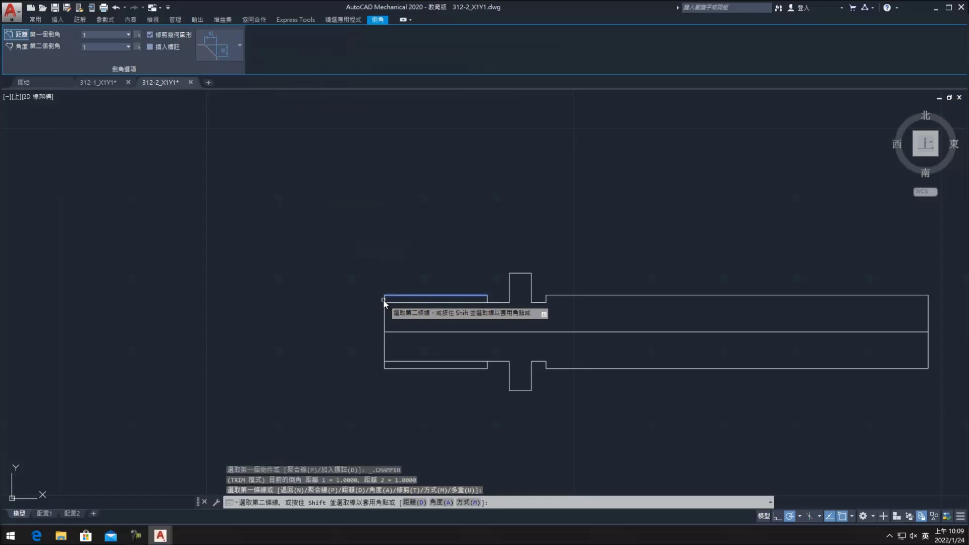
left_click(383, 298)
key("Return")
left_click(384, 362)
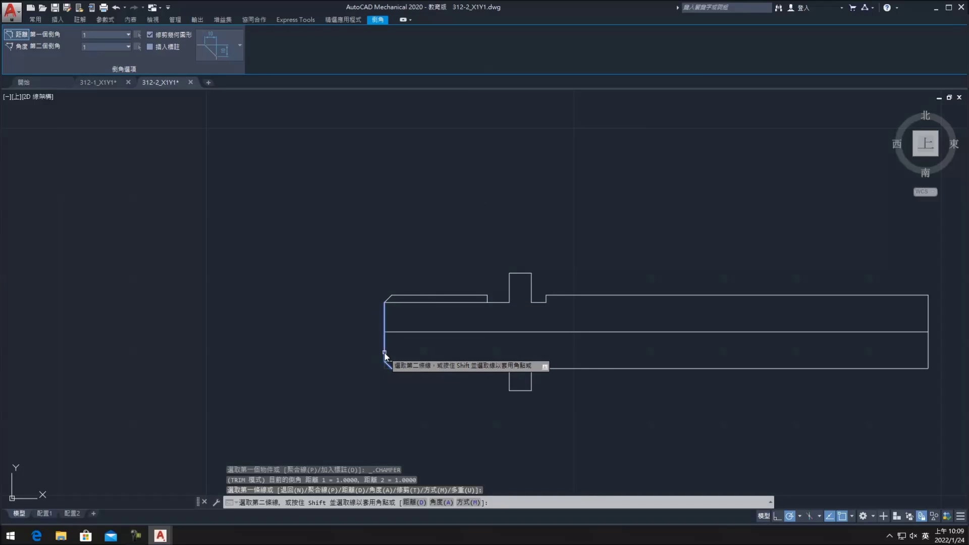
left_click(385, 356)
scroll(456, 362, "down", 2)
scroll(477, 379, "down", 2)
scroll(504, 412, "up", 4)
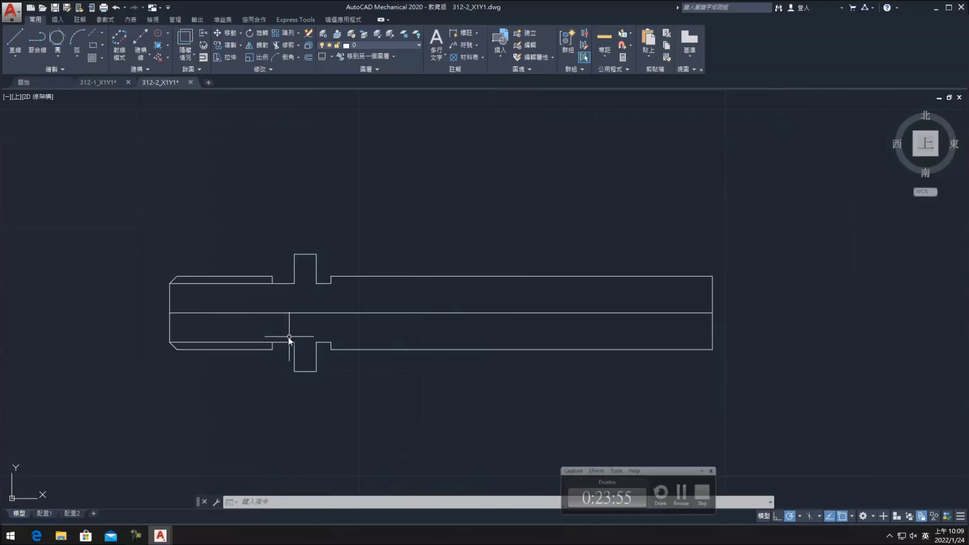
left_click(298, 57)
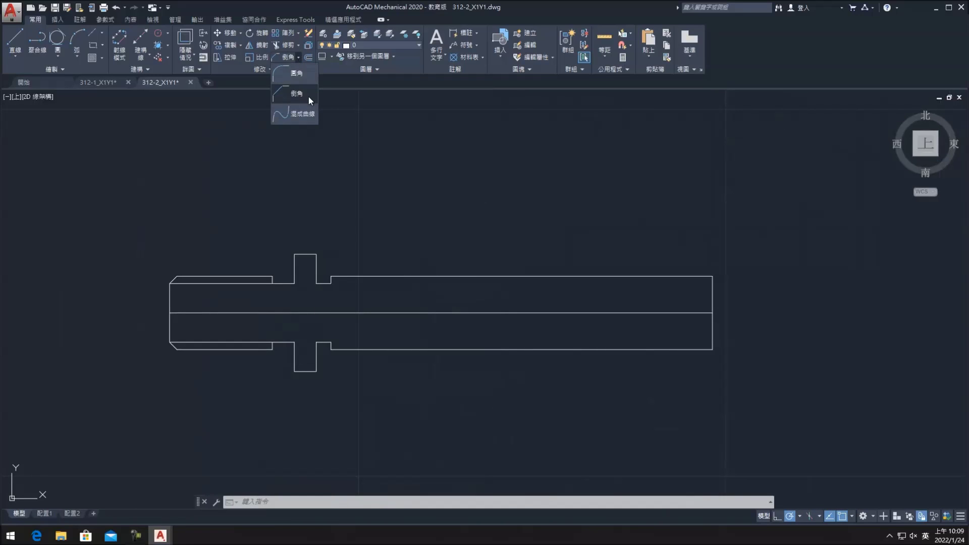
- Fillet the upper and lower notches into rounded semicircular ends
left_click(297, 74)
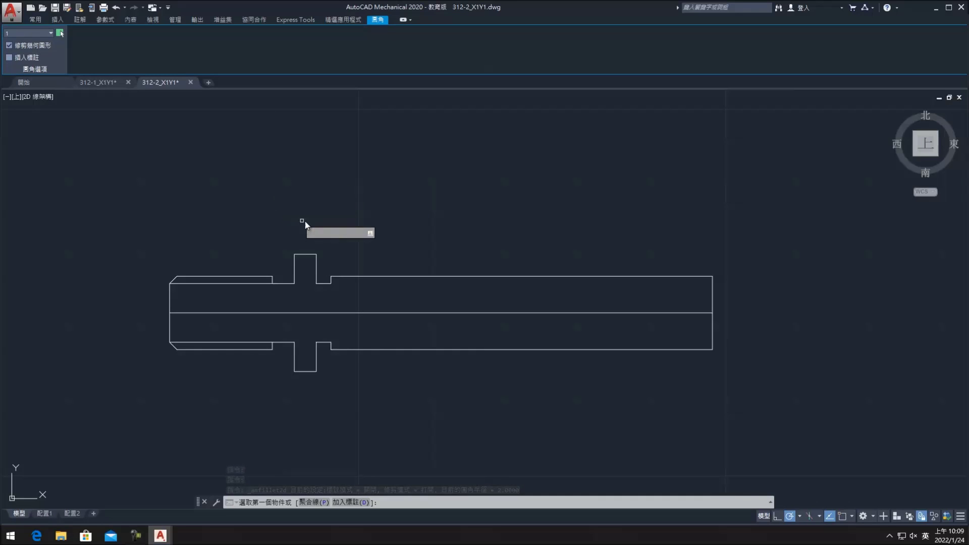
left_click(318, 271)
left_click(323, 283)
scroll(323, 284, "up", 4)
left_click(334, 282)
middle_click_drag(348, 337, 376, 269)
key("Return")
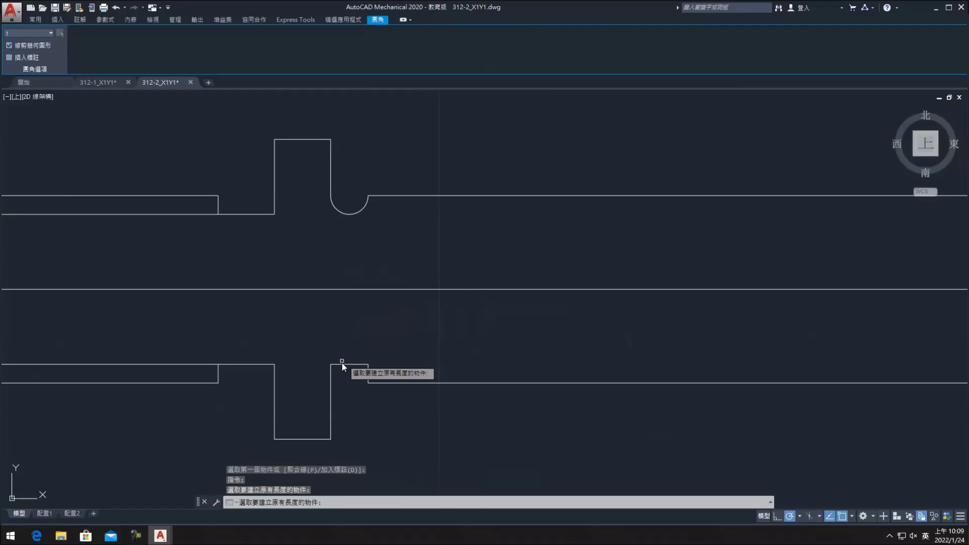
left_click(332, 380)
left_click(345, 365)
- Round the top-left corners of the lower and upper grooves and the upper-left step
key("Return")
key("Return")
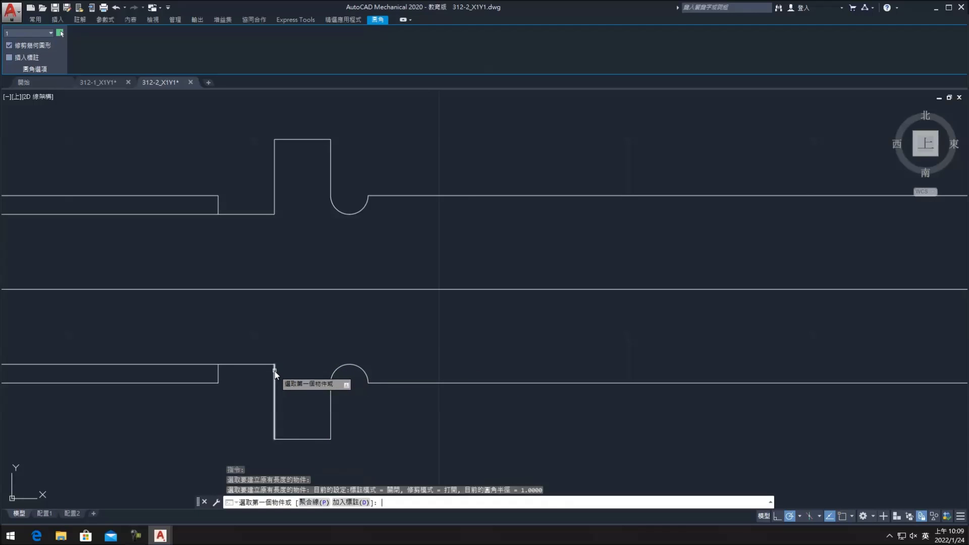
left_click(263, 364)
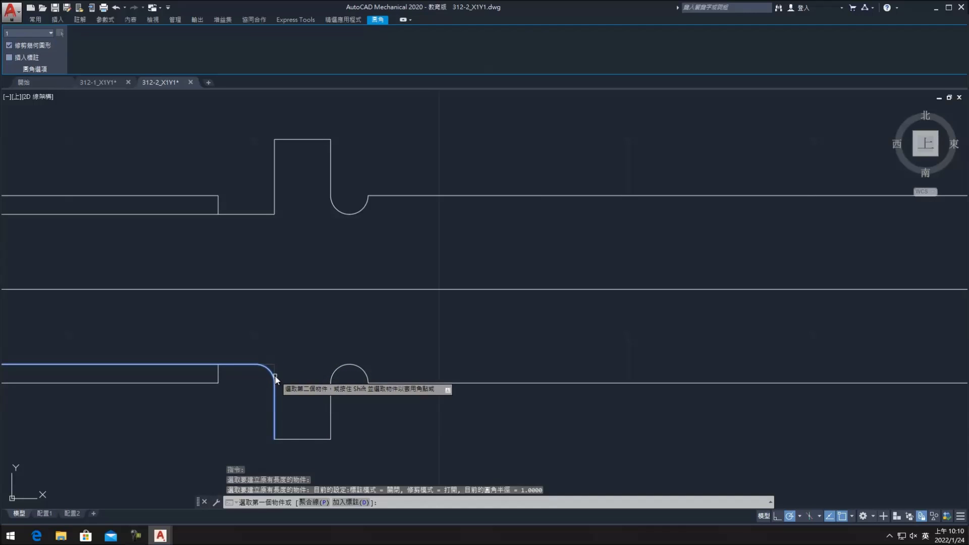
left_click(275, 375)
key("Return")
key("Return")
left_click(263, 214)
left_click(274, 198)
key("Return")
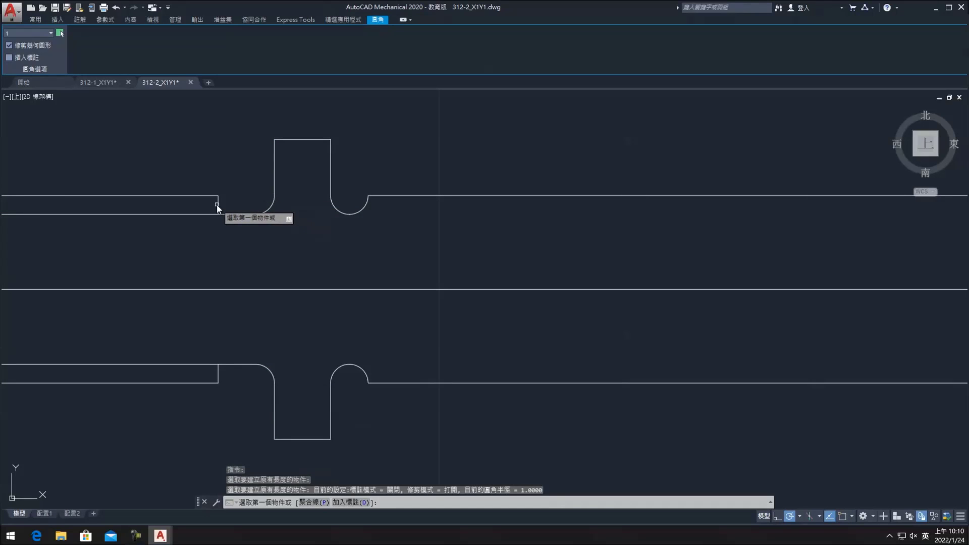
left_click(220, 205)
left_click(228, 212)
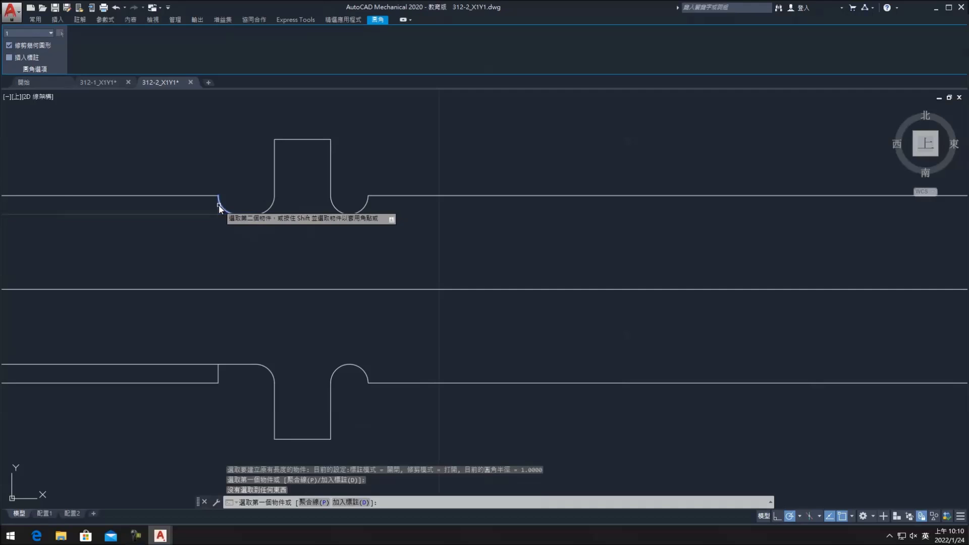
key("Return")
- Fillet the last corner where the shaft edge meets the groove side
left_click(247, 214)
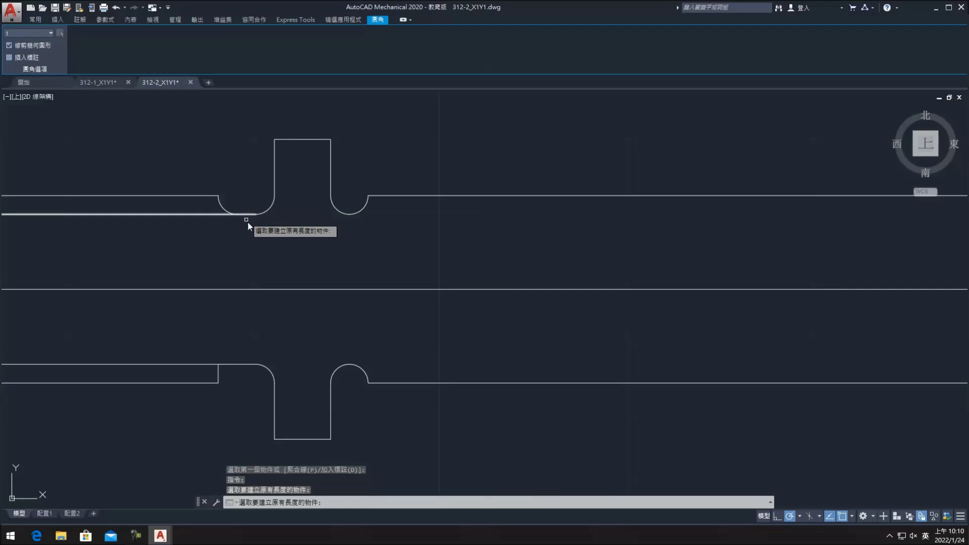
left_click(219, 372)
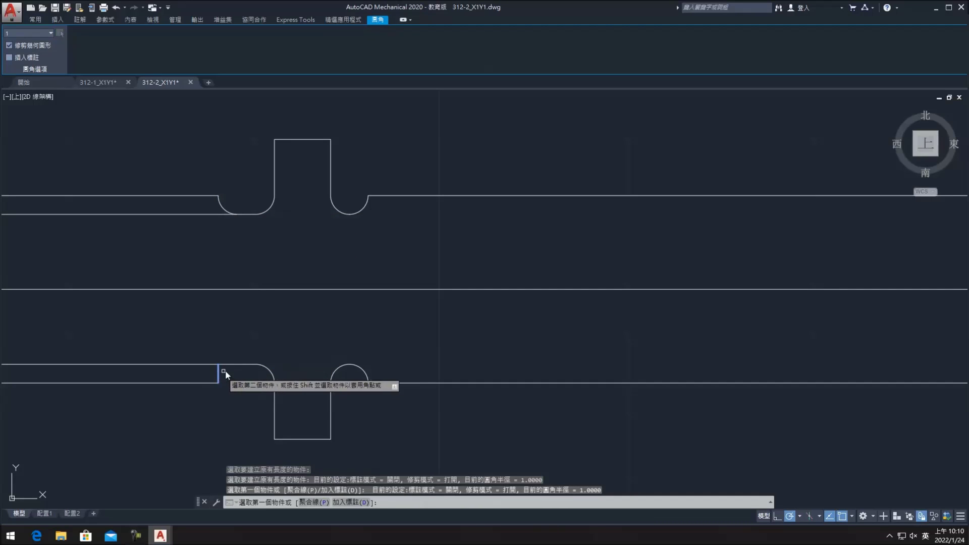
left_click(240, 363)
key("Return")
scroll(275, 352, "down", 2)
key("Escape")
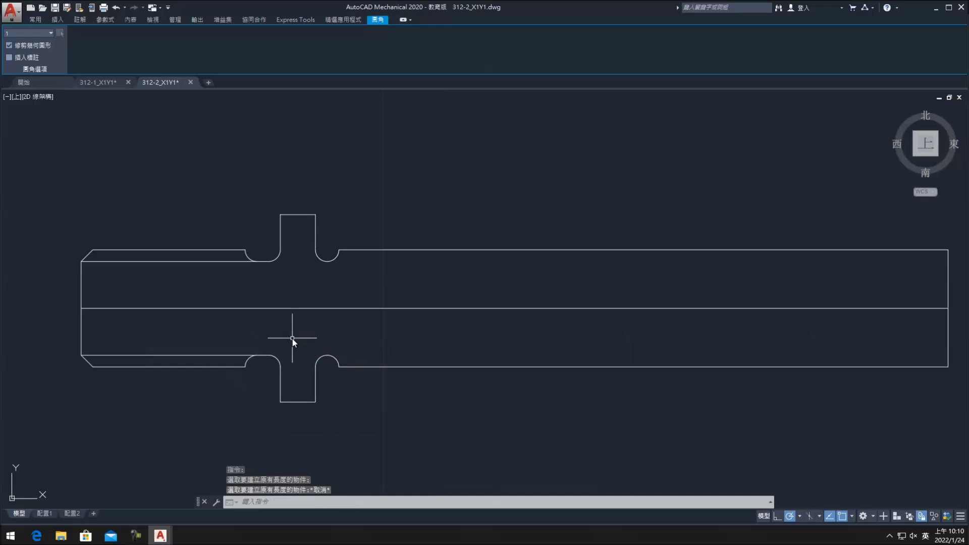
scroll(293, 335, "down", 2)
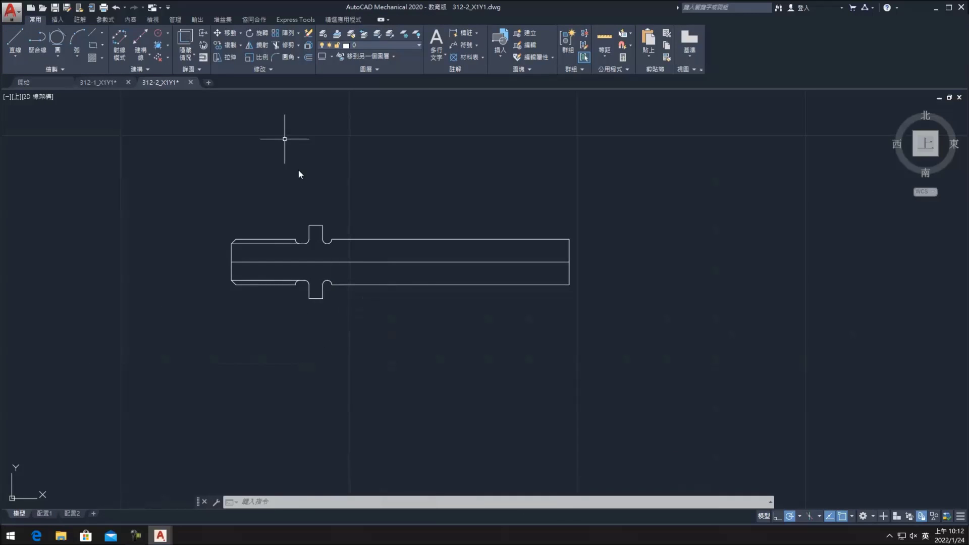
- Offset the shaft's right end line 5 units inward with AMOFFSET
left_click(311, 57)
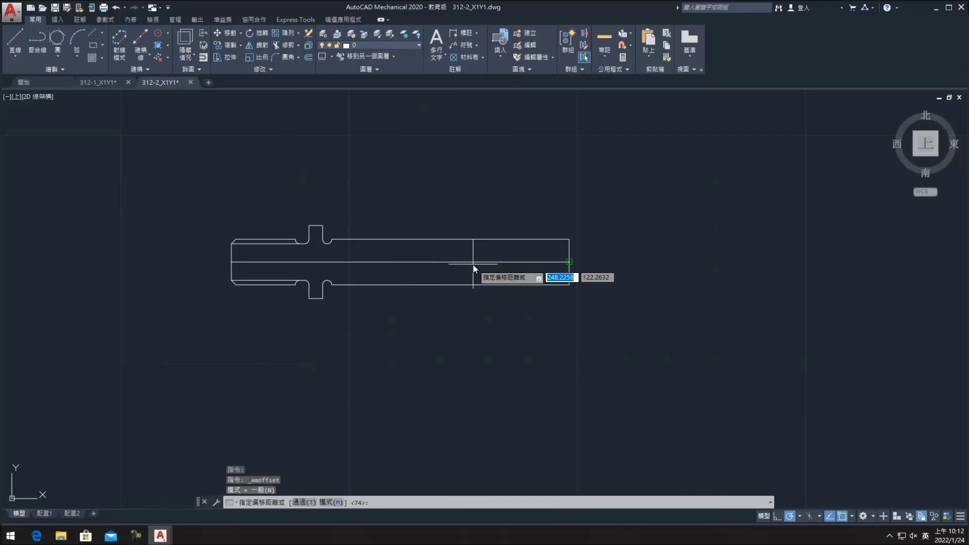
type("5")
key("Return")
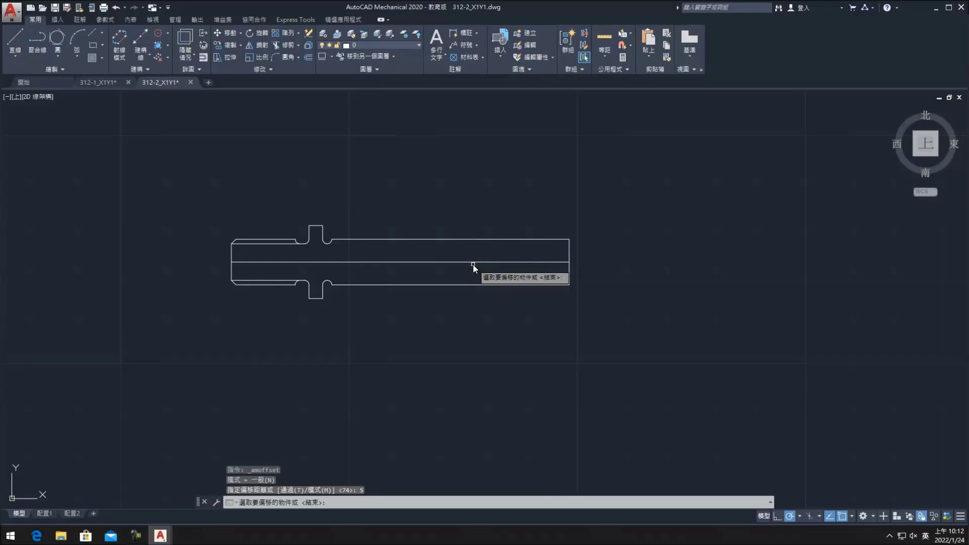
left_click(570, 250)
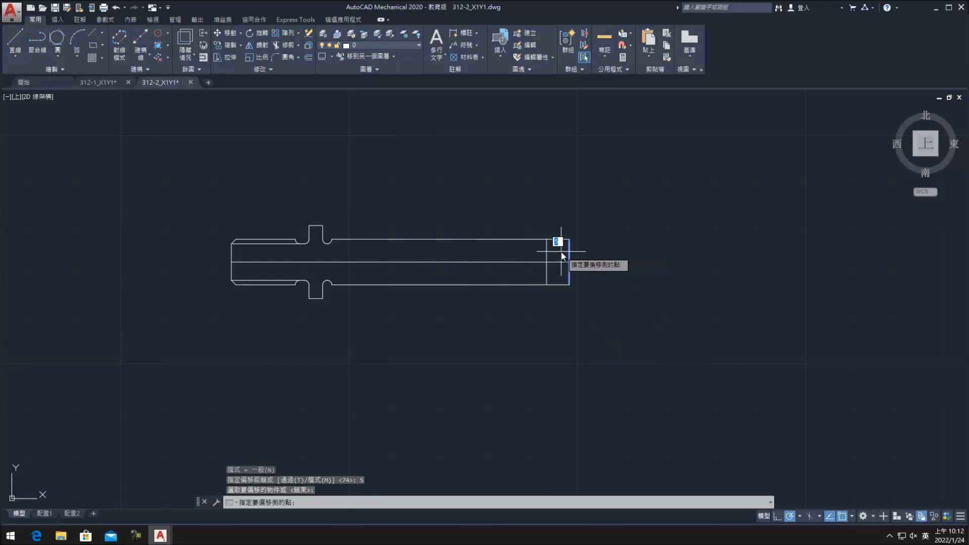
- Add lines 1.5 units to each side of the new offset line
key("Return")
key("Return")
type("0")
key("BackSpace")
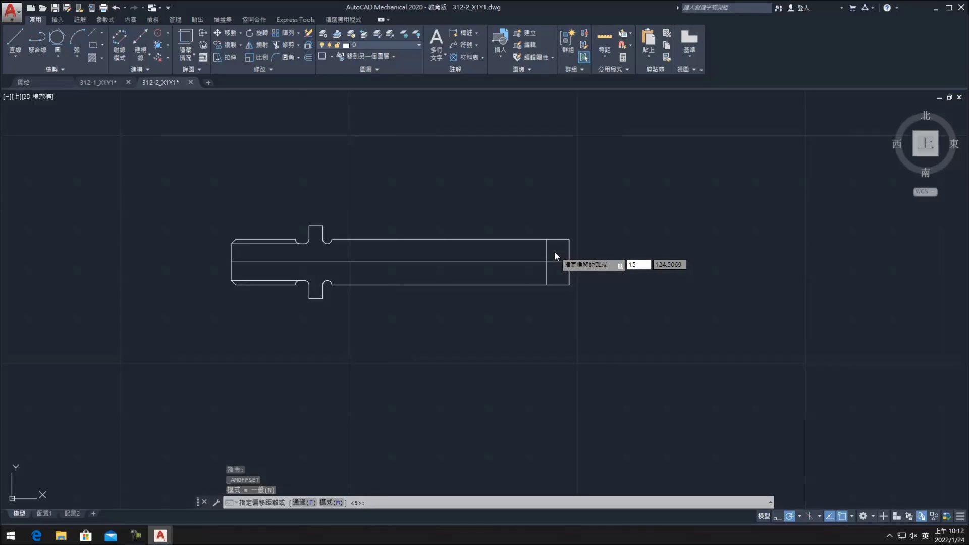
key("Return")
key("Return")
key("Return")
type("1.5")
key("Return")
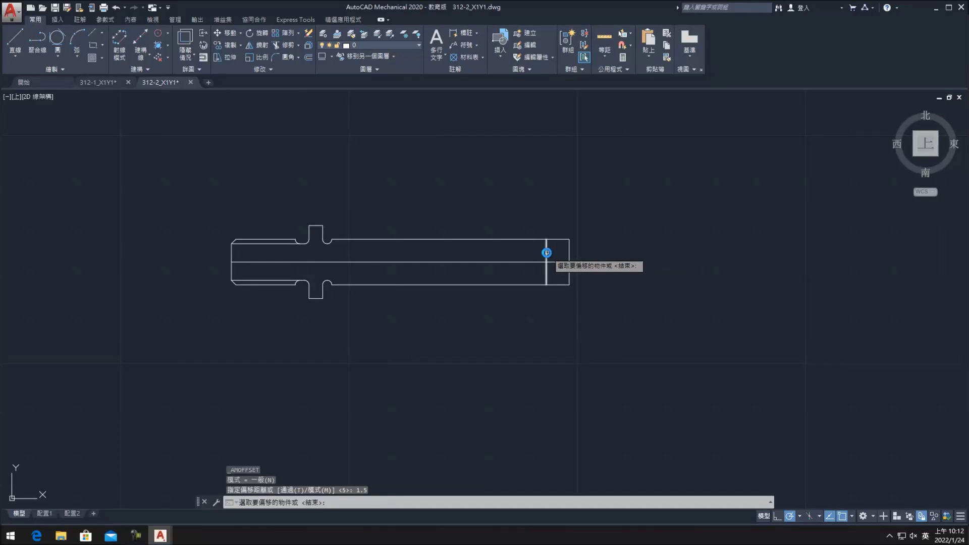
left_click(546, 253)
left_click(545, 255)
left_click(538, 254)
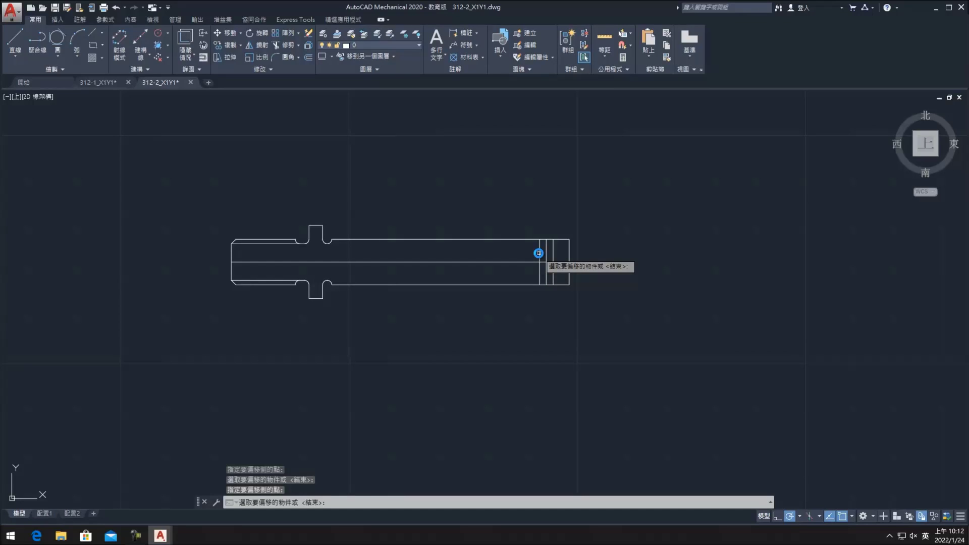
- Offset a line 11 units inside the right end, then another 2 units away
key("Return")
key("Return")
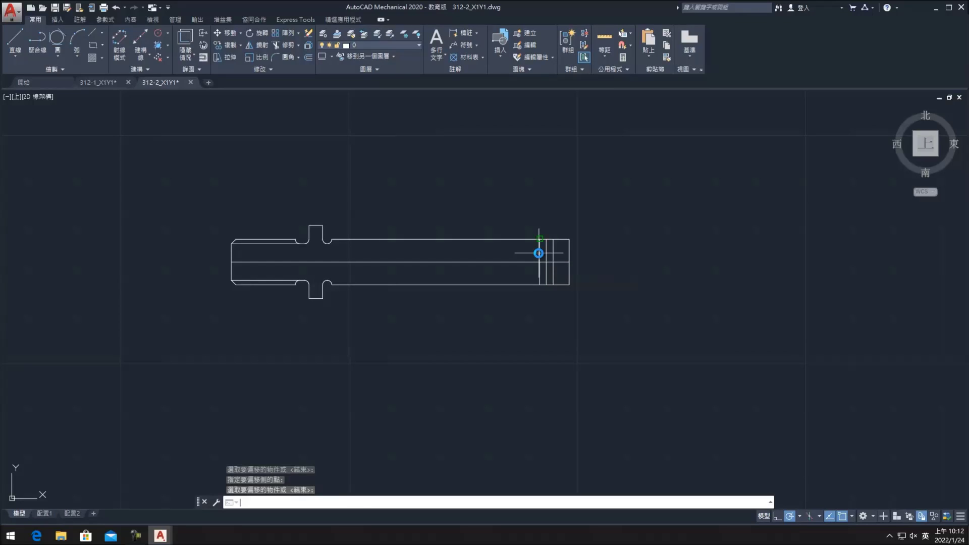
type("11")
key("Return")
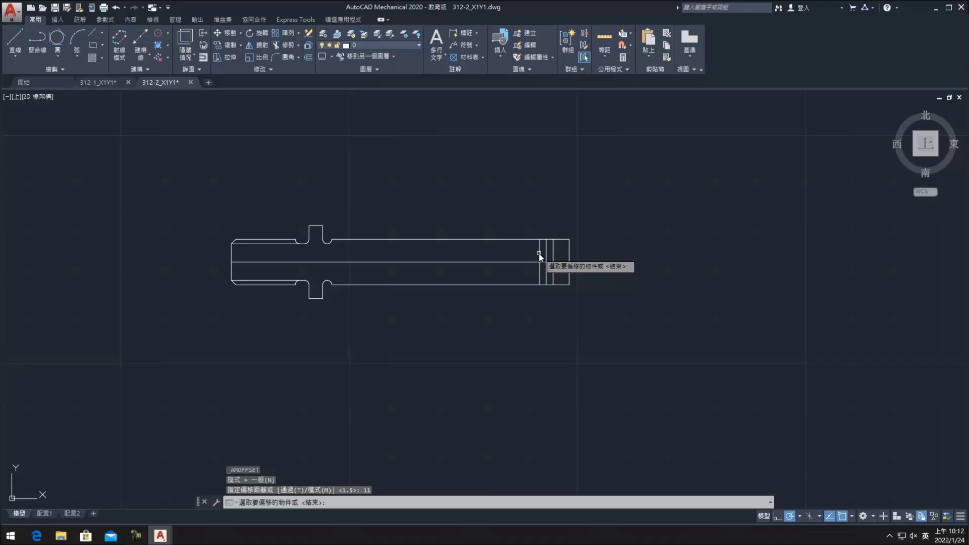
left_click(570, 255)
left_click(501, 260)
key("Return")
key("Return")
type("1")
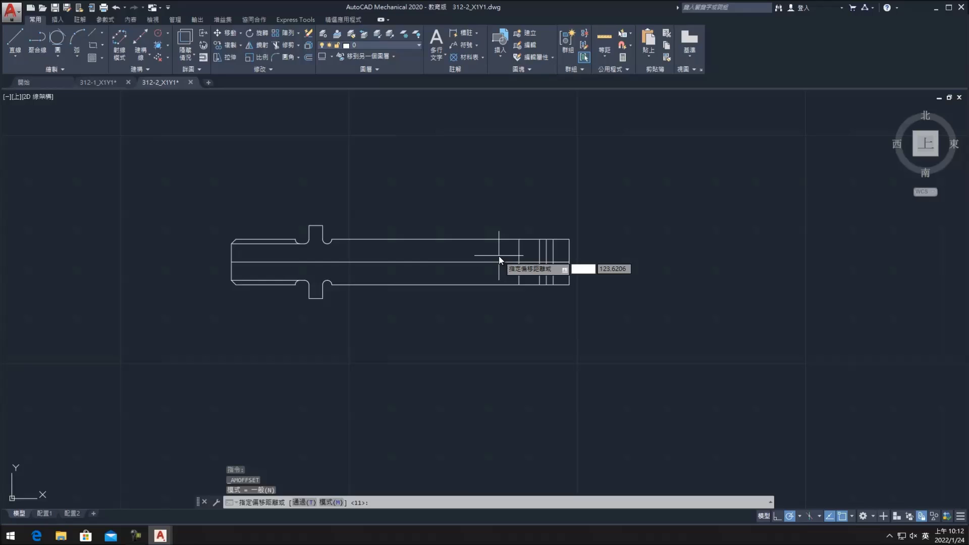
type("2")
key("Return")
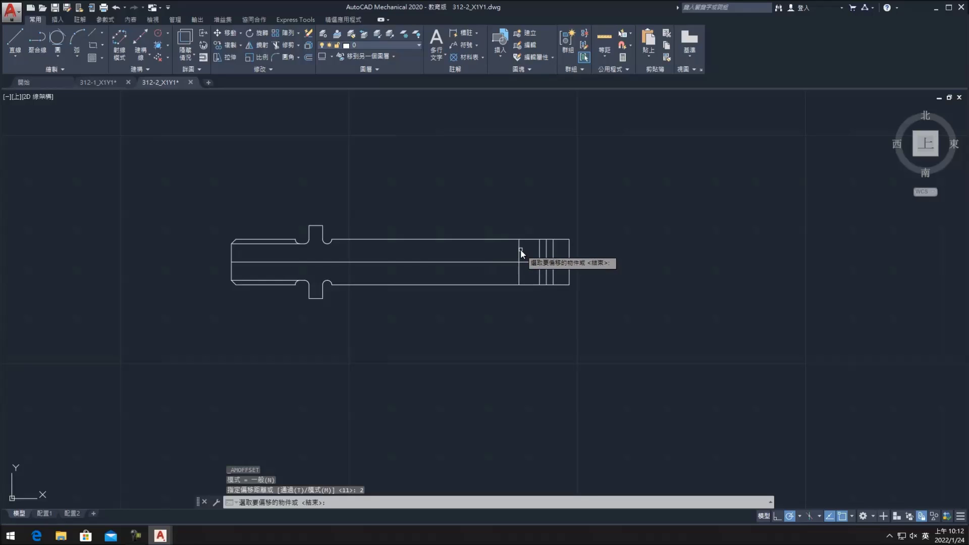
left_click(518, 252)
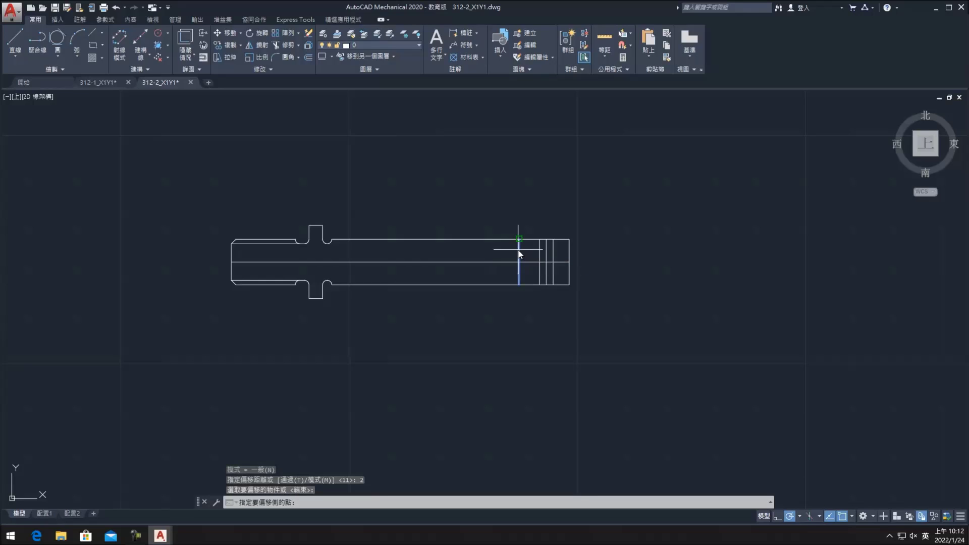
left_click(656, 257)
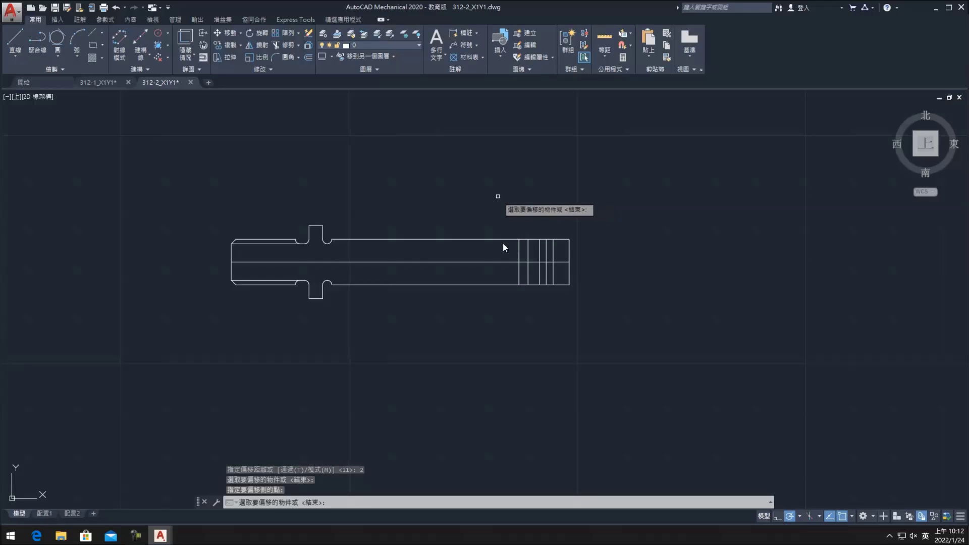
middle_click_drag(503, 244, 505, 265)
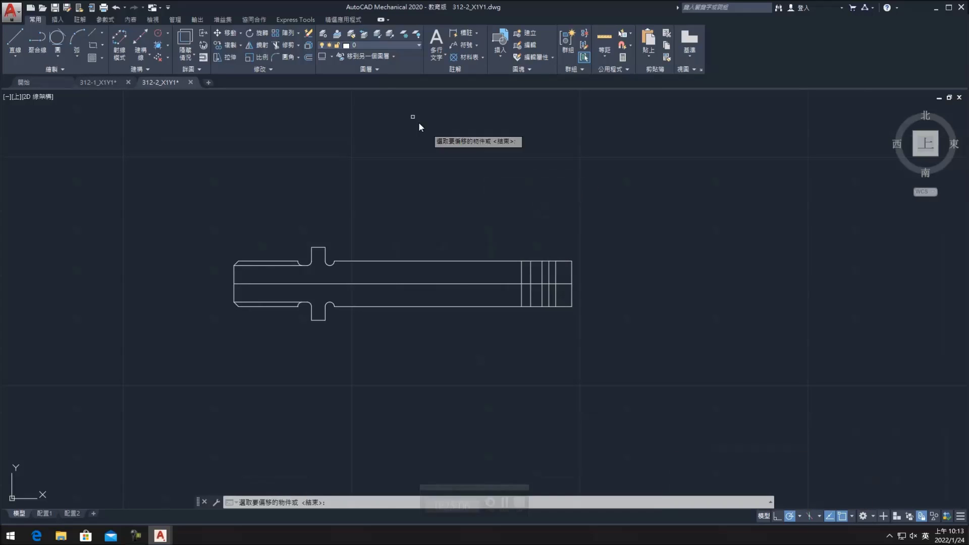
- Offset the shaft's centre line 3.75 units above and below
left_click(308, 57)
type("3.")
key("Return")
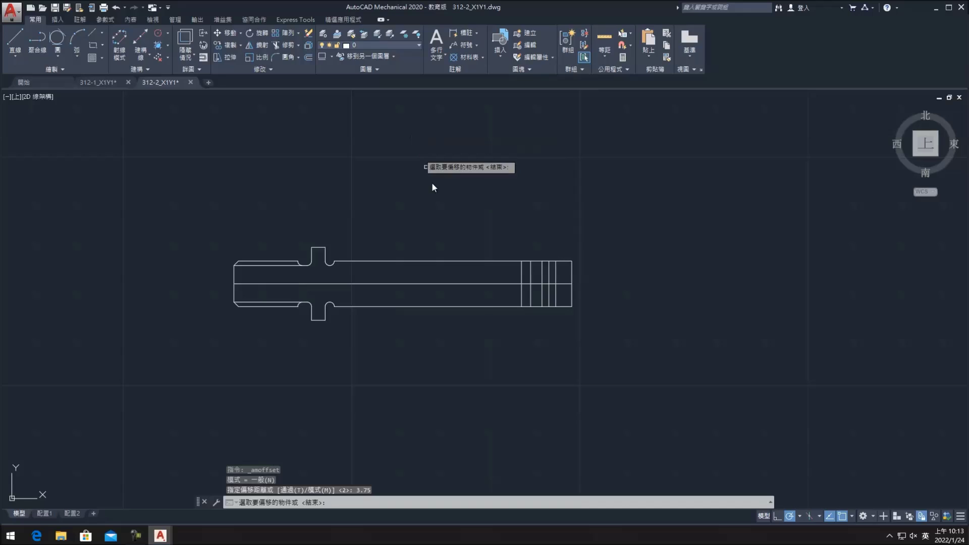
left_click(472, 283)
left_click(472, 263)
left_click(470, 284)
left_click(470, 290)
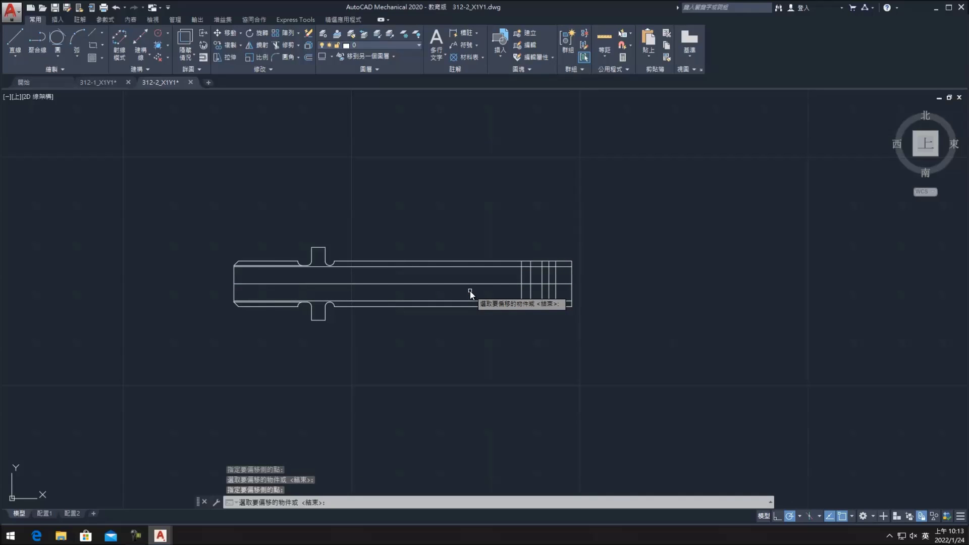
key("Return")
- Offset the centre line 4.5 units to both sides
key("Return")
type("4.5")
key("Return")
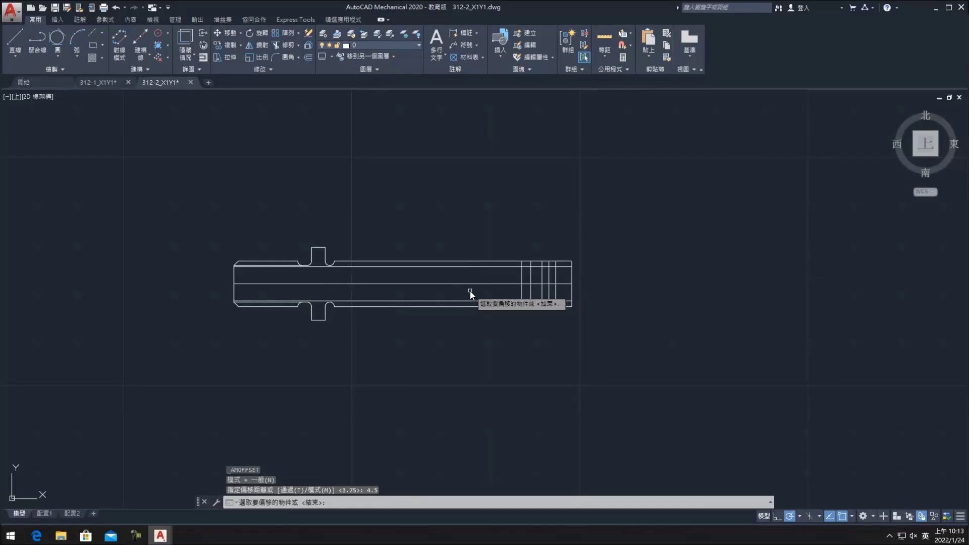
left_click(495, 283)
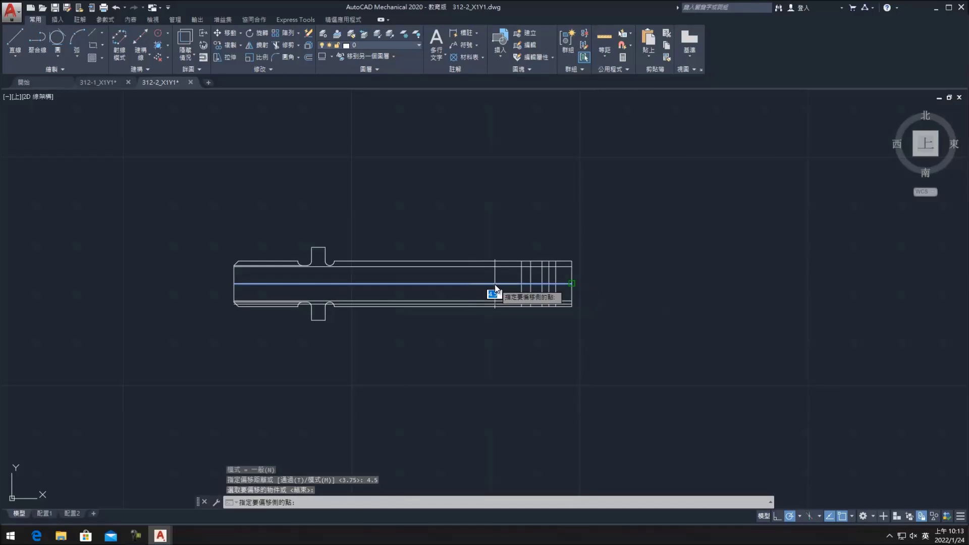
left_click(495, 286)
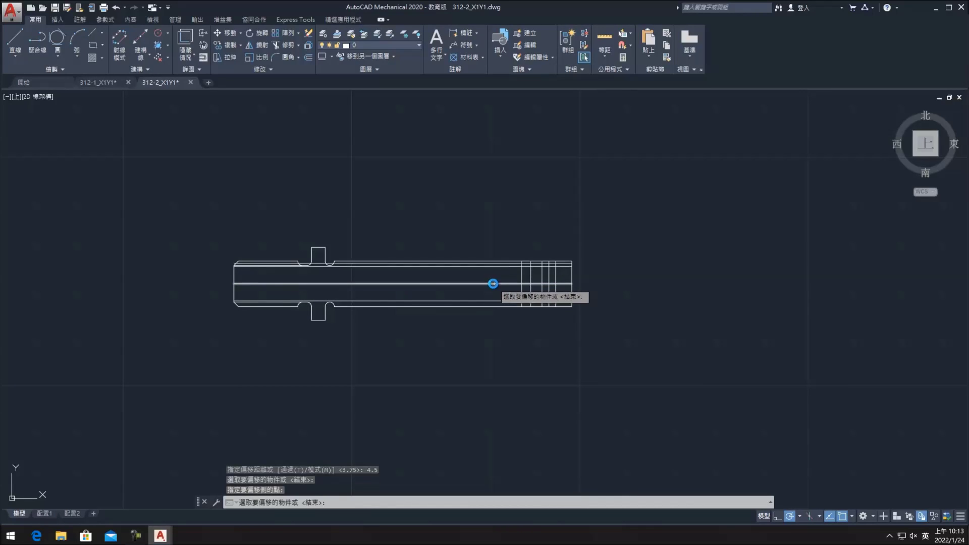
left_click(493, 284)
left_click(493, 289)
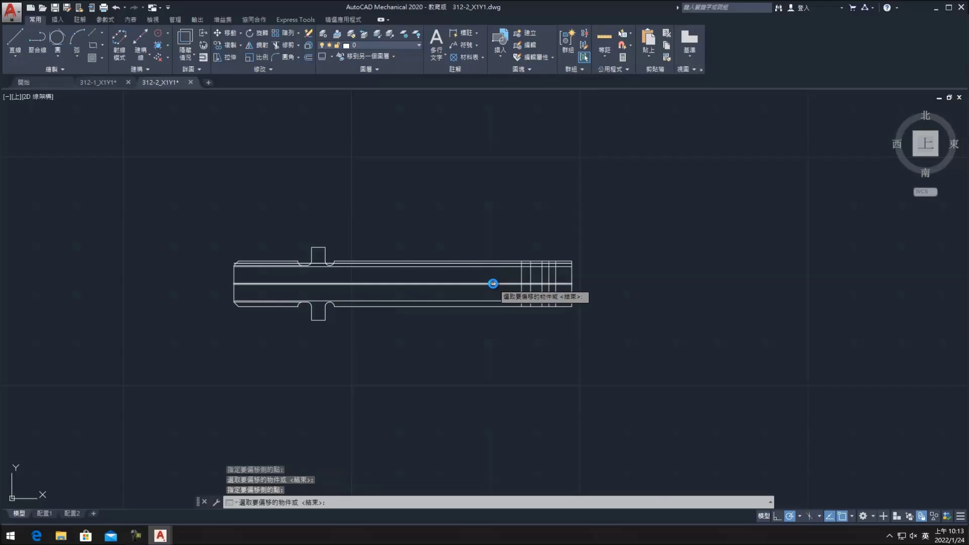
left_click(494, 289)
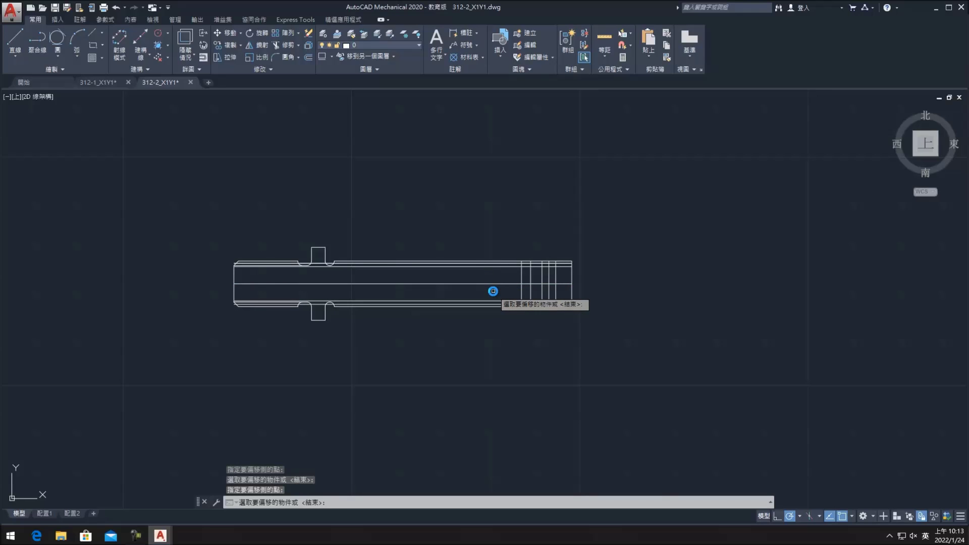
- Offset the centre line 2.5 units beside it
key("Return")
key("Return")
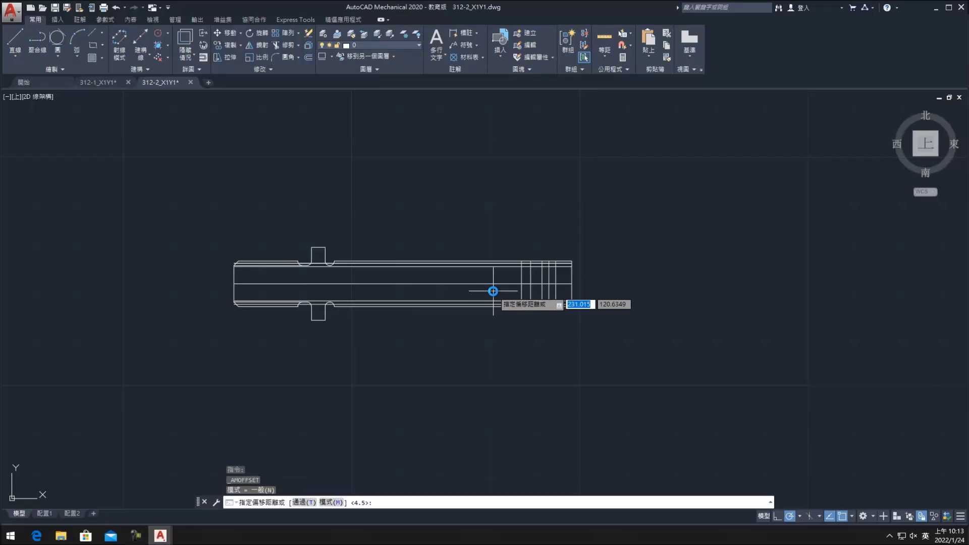
type("2.5")
key("Return")
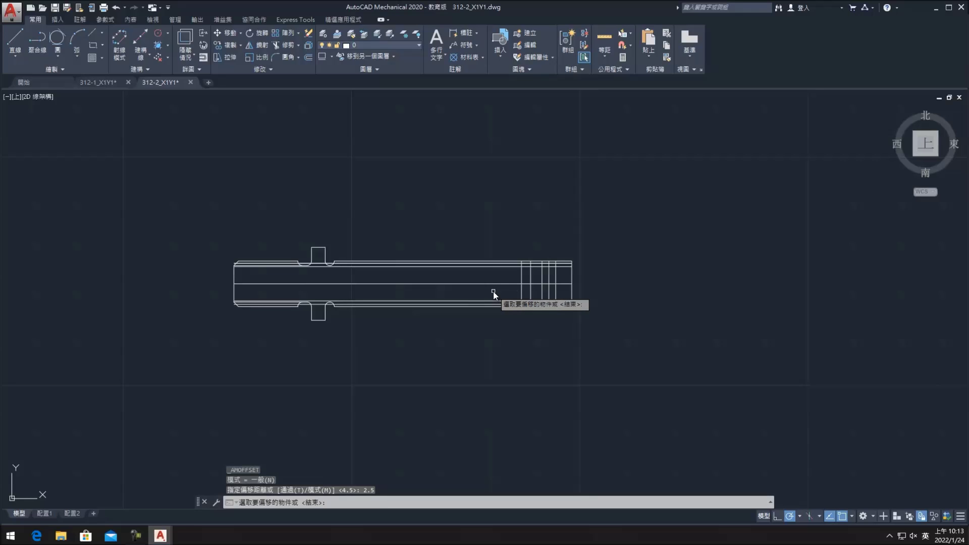
left_click(489, 283)
left_click(490, 283)
scroll(500, 268, "up", 3)
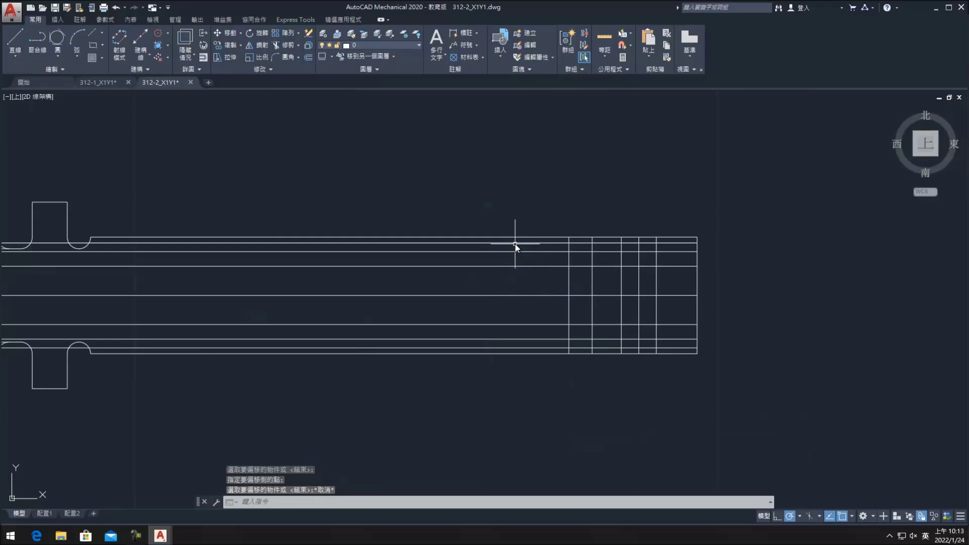
key("Return")
- Erase and restore the upper horizontal line, then save 312-2_X1Y1.dwg
left_click(515, 243)
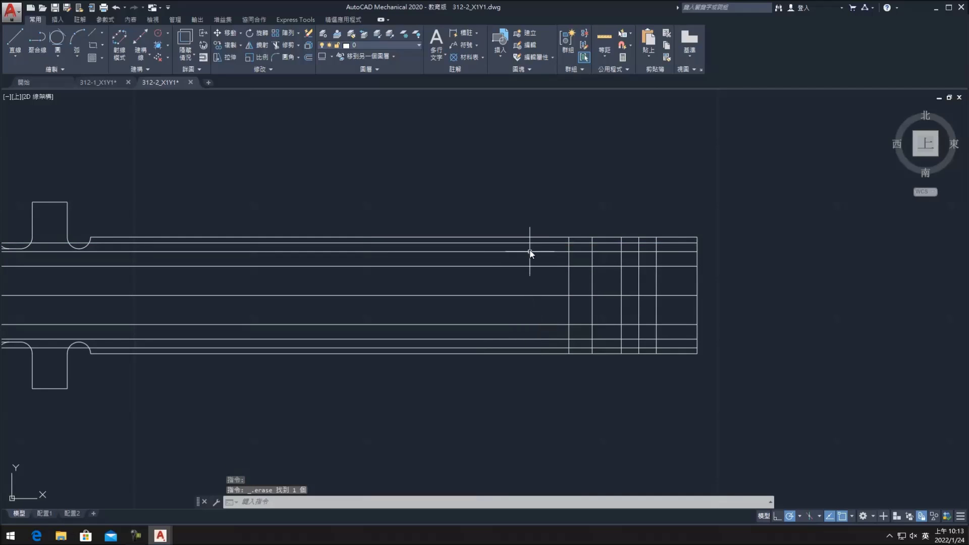
key("Delete")
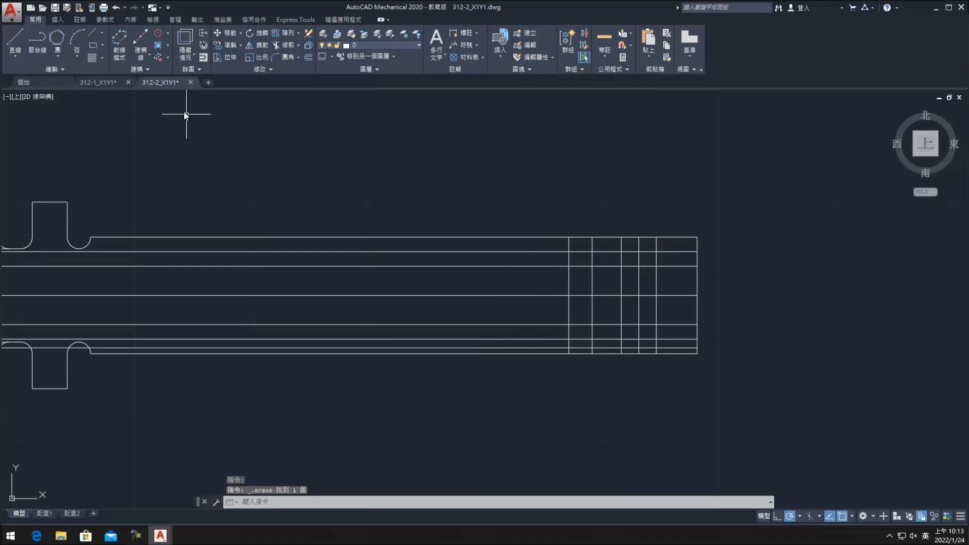
left_click(116, 8)
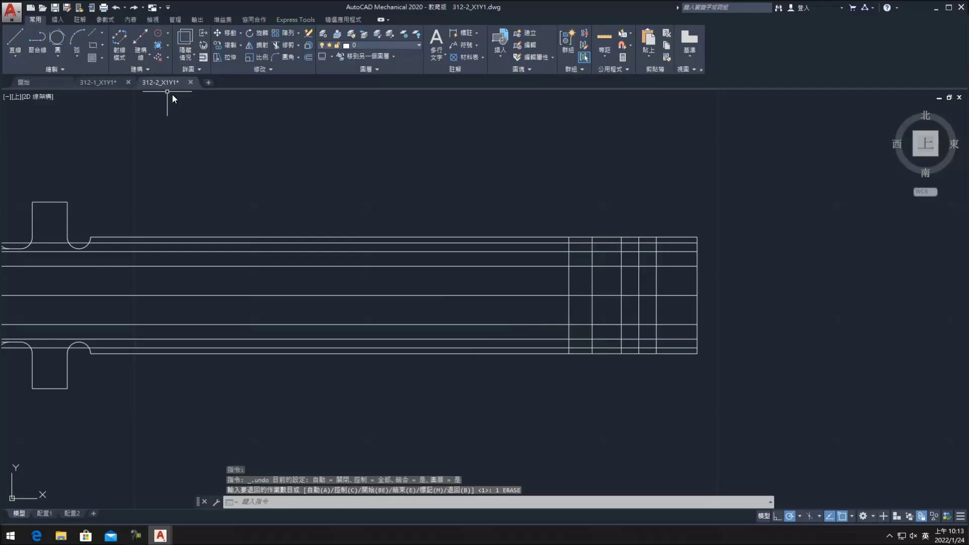
scroll(254, 156, "down", 2)
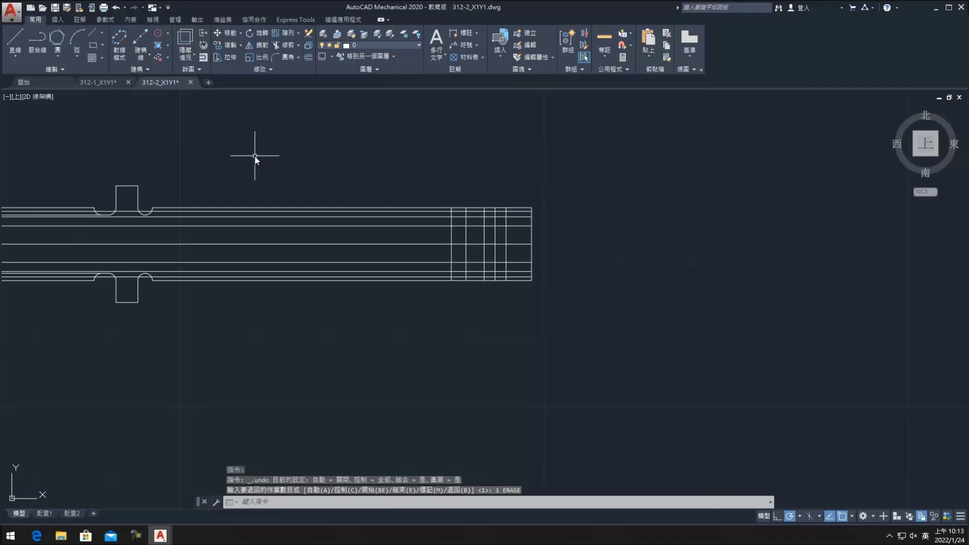
left_click(54, 8)
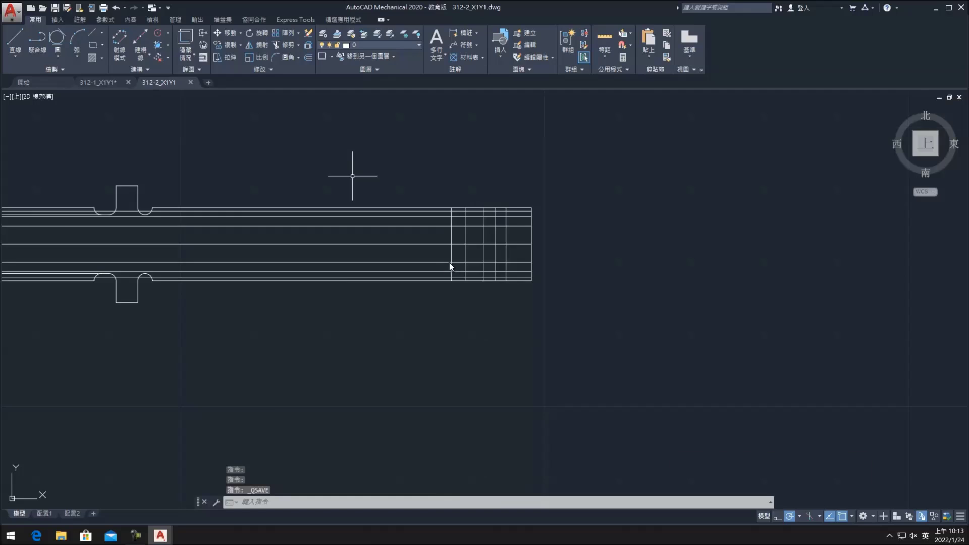
middle_click_drag(352, 175, 451, 266)
left_click(285, 45)
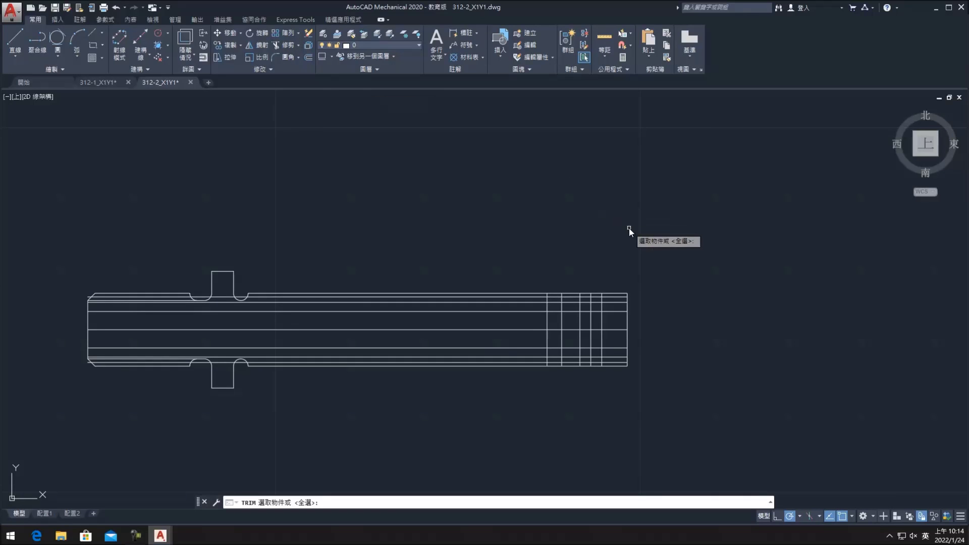
- Trim the surplus offset lines at the shaft's right end, using all objects as cutting edges
key("Return")
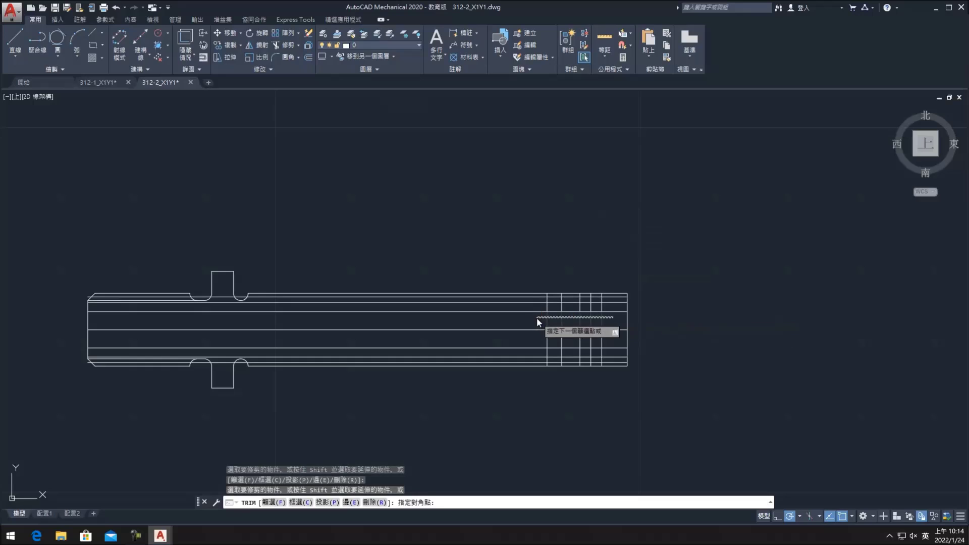
left_click(620, 337)
left_click(552, 334)
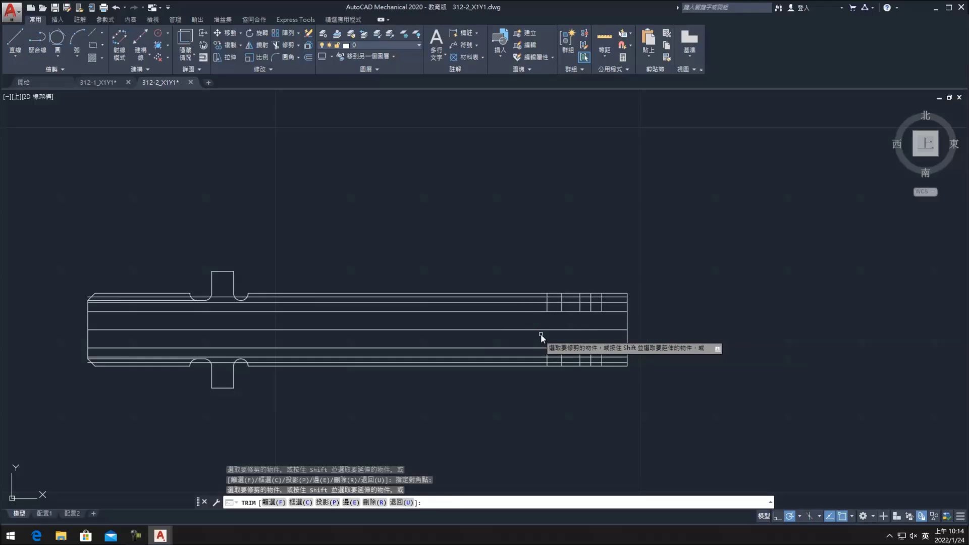
scroll(585, 307, "up", 4)
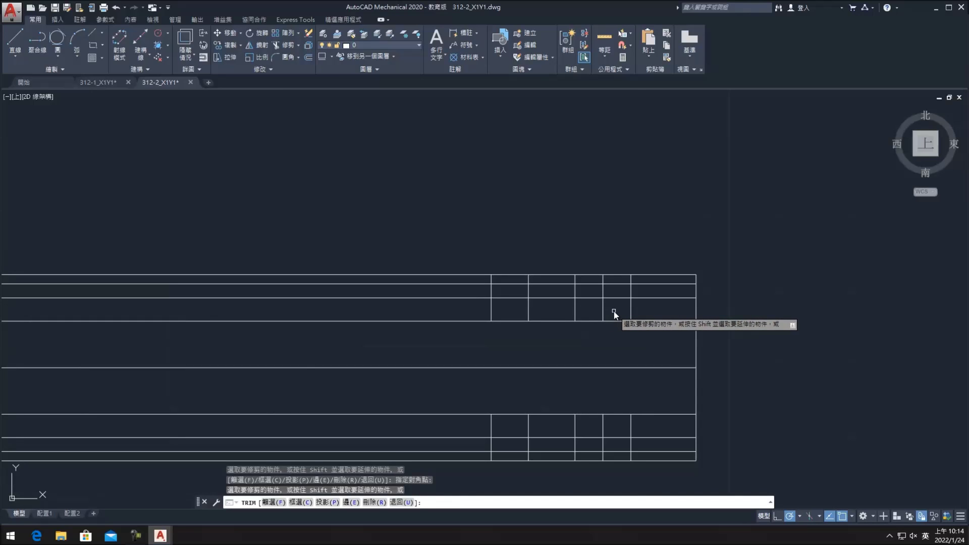
left_click_drag(548, 310, 466, 310)
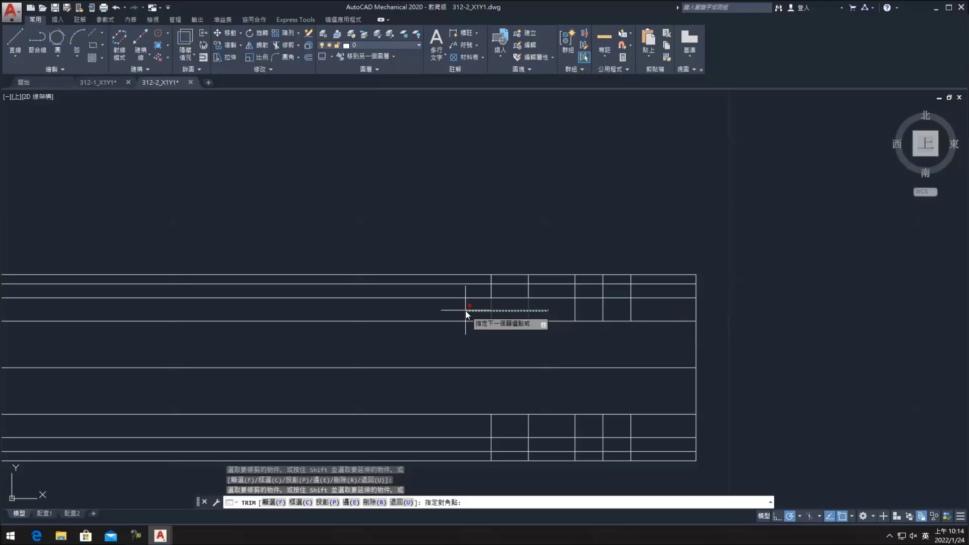
left_click_drag(466, 311, 467, 310)
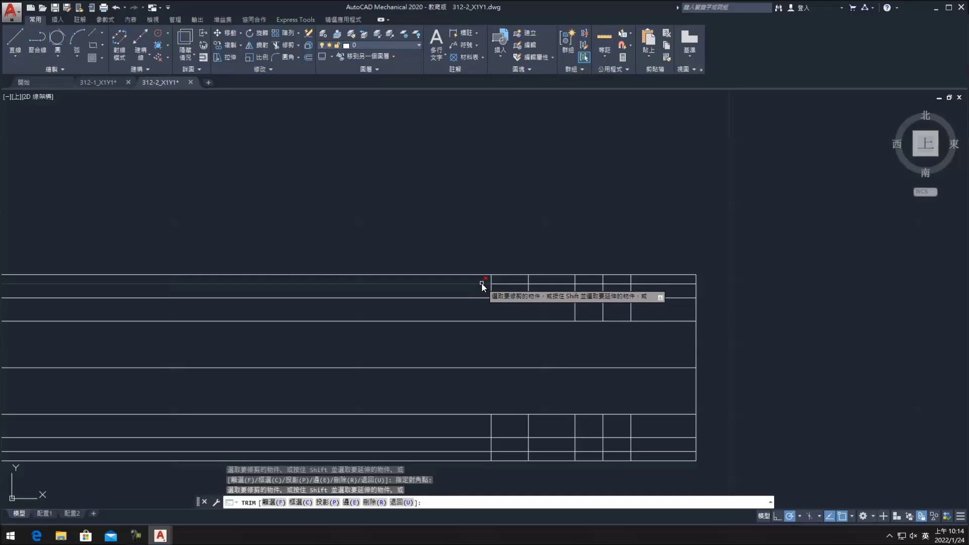
- Trim the upper line pieces around the two verticals to form the stepped groove
left_click(481, 284)
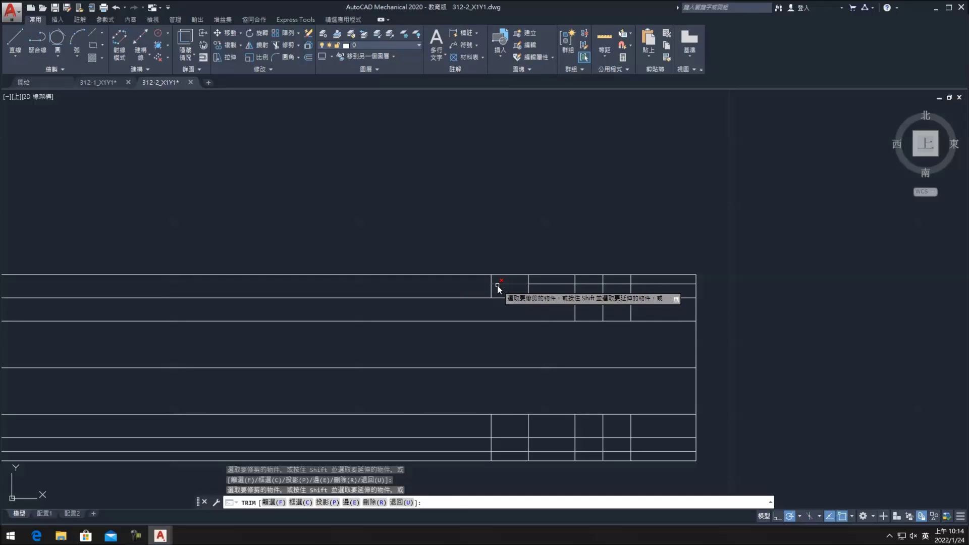
left_click(497, 285)
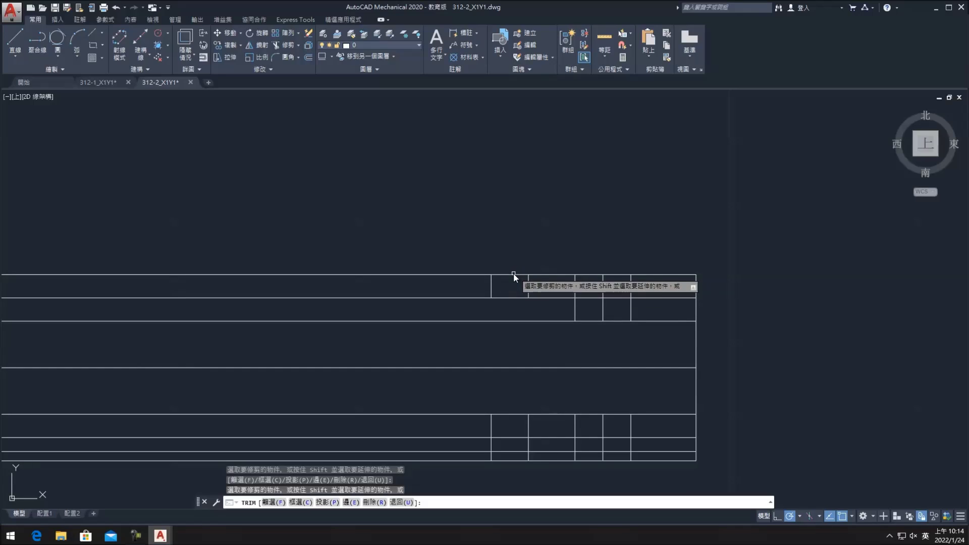
left_click(513, 274)
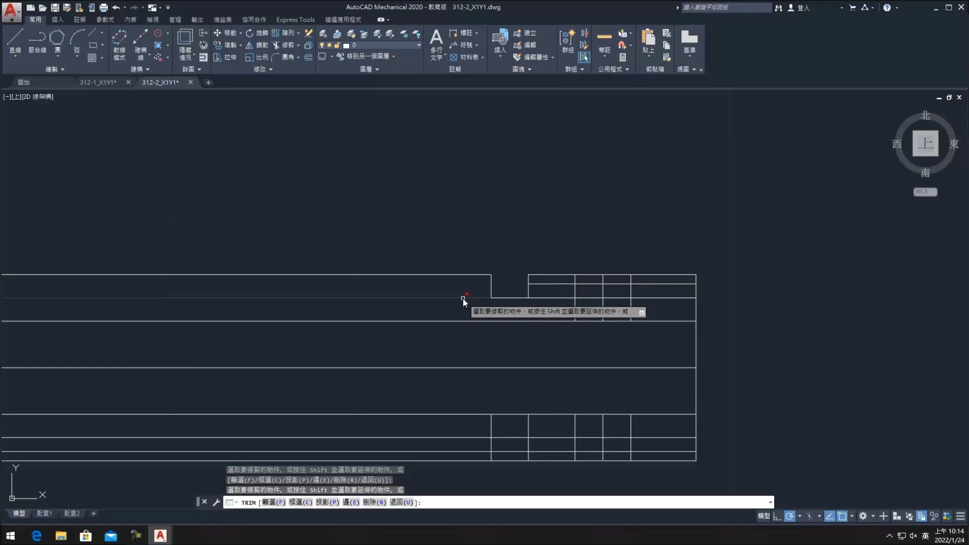
left_click(462, 298)
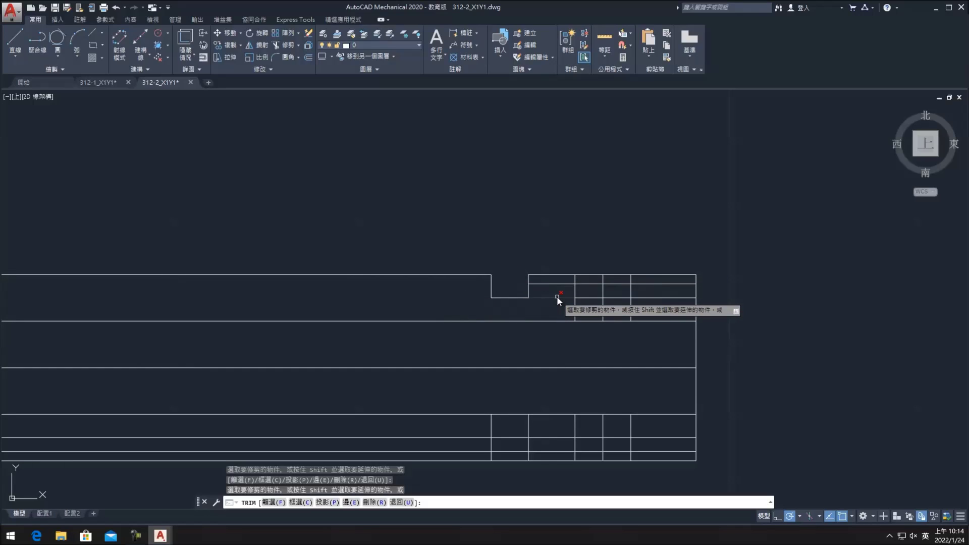
left_click(557, 297)
left_click(530, 275)
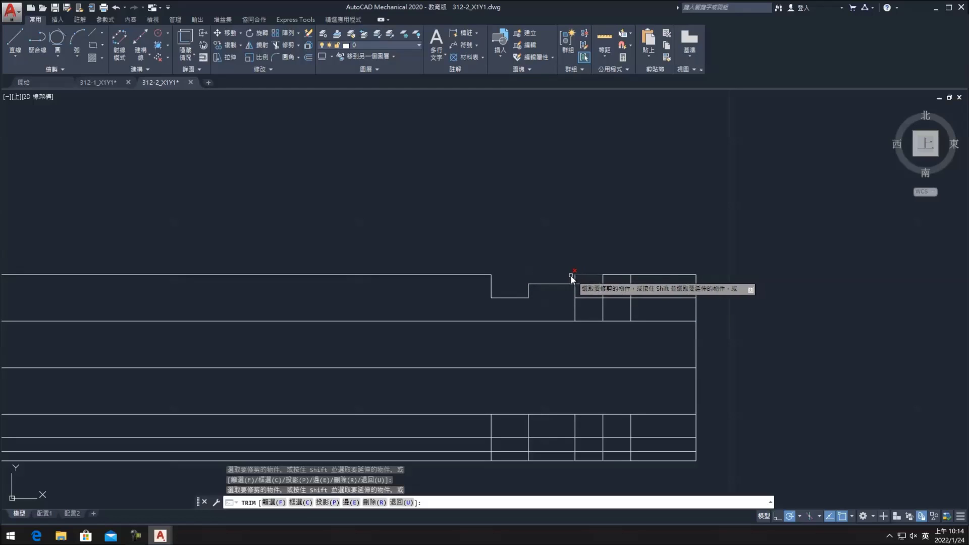
- Cut back the top line at the right end and trim the short lower segments
left_click(554, 271)
left_click(708, 276)
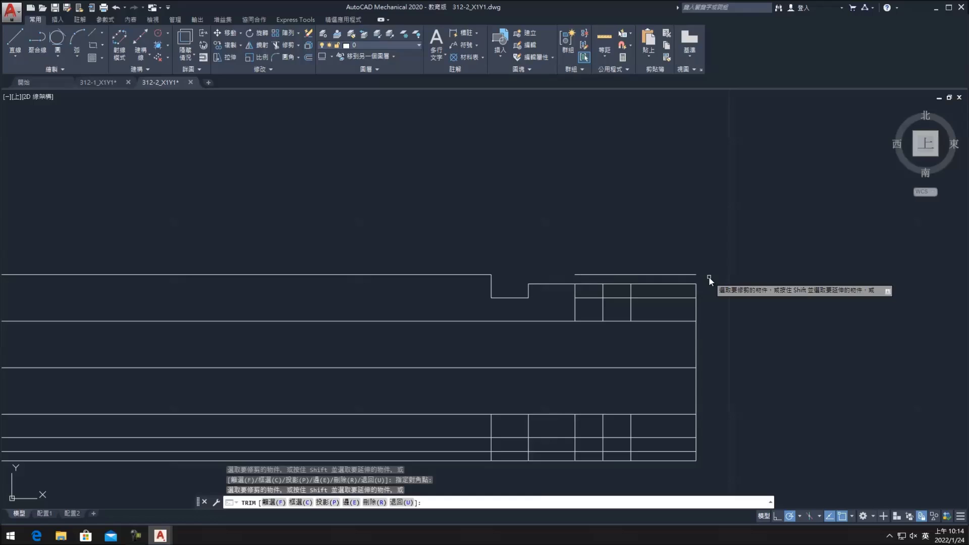
left_click(617, 298)
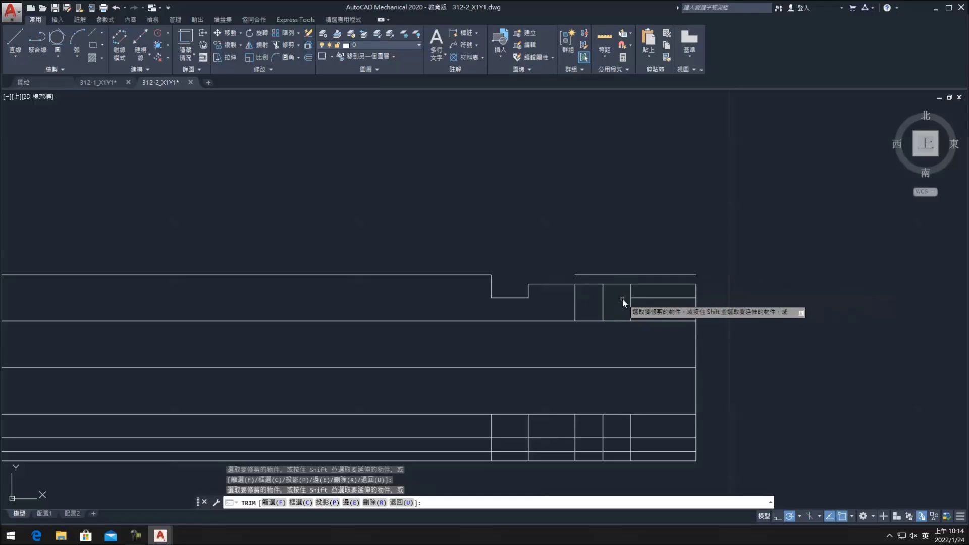
scroll(661, 316, "down", 1)
middle_click_drag(640, 341, 629, 337)
left_click(611, 338)
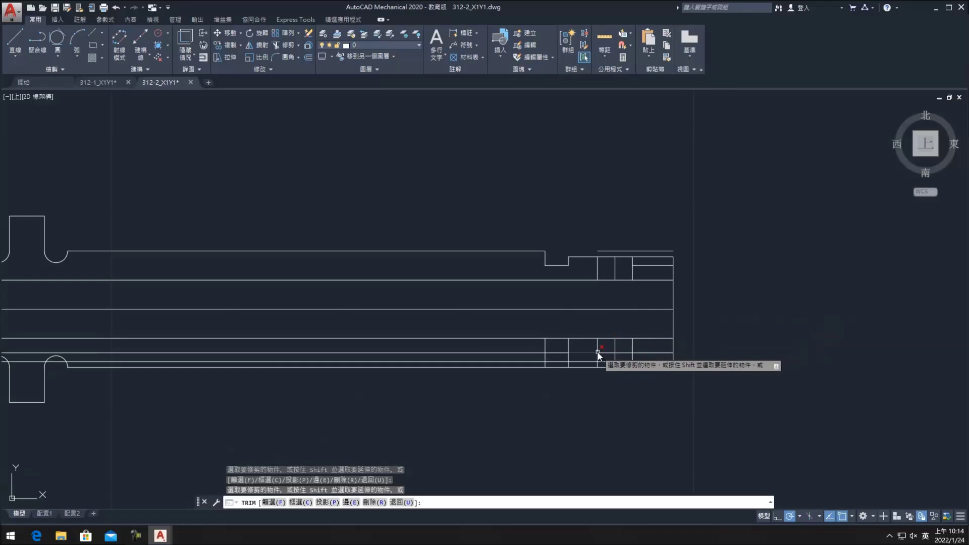
scroll(599, 353, "up", 1)
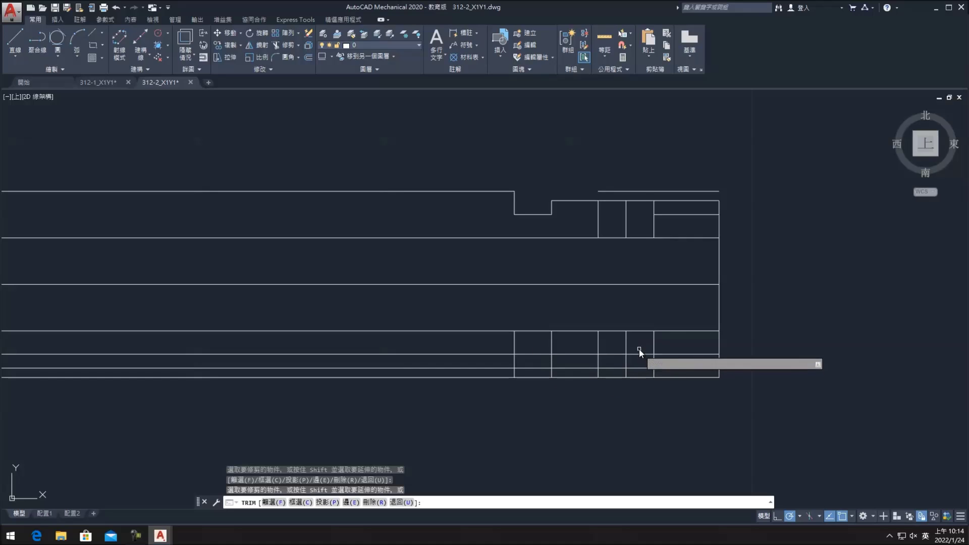
left_click(612, 359)
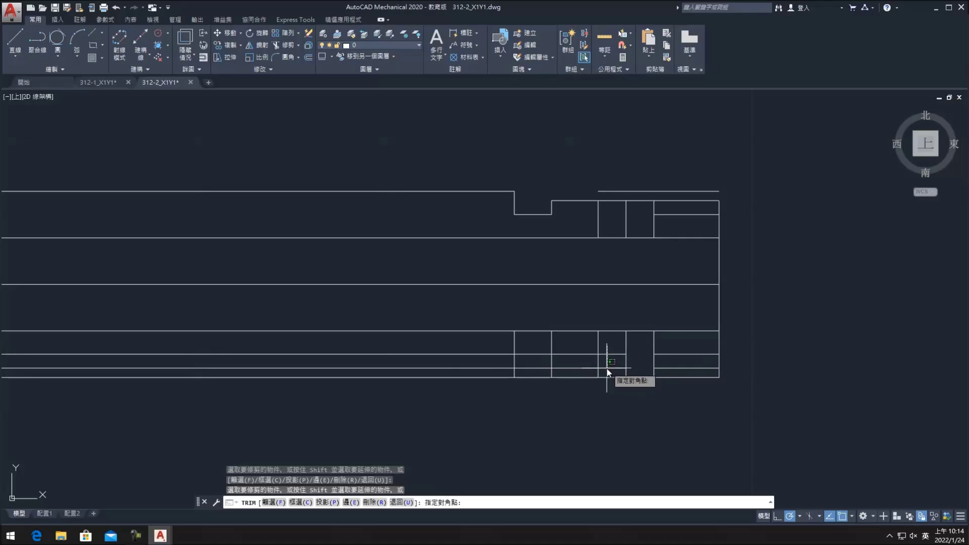
left_click(603, 371)
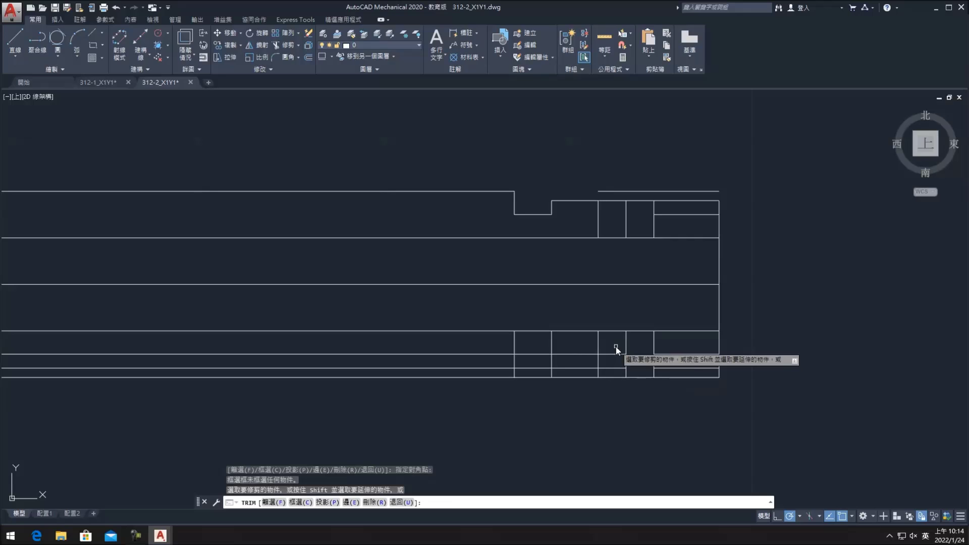
key("Escape")
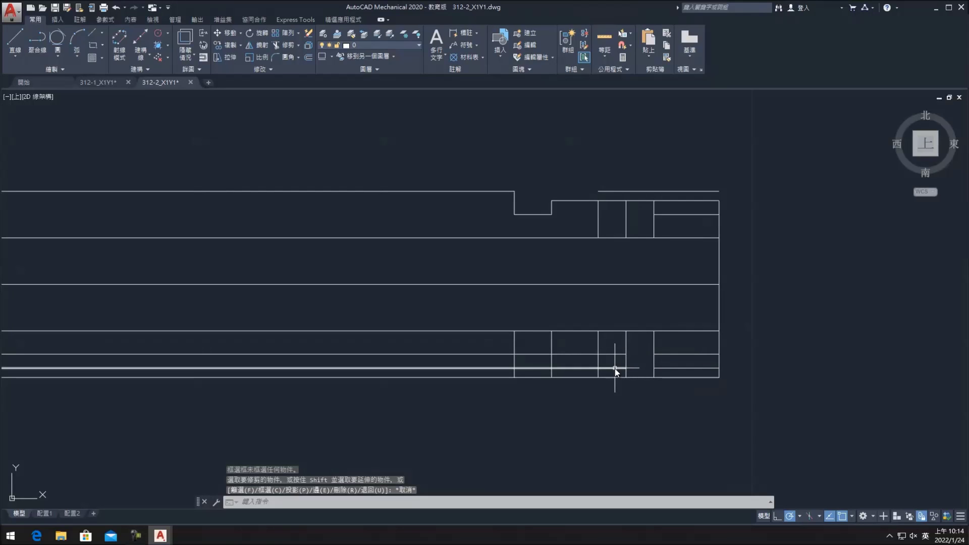
- Erase the two short leftover lines near the upper-right corner
left_click(684, 191)
key("Delete")
left_click(692, 213)
key("Delete")
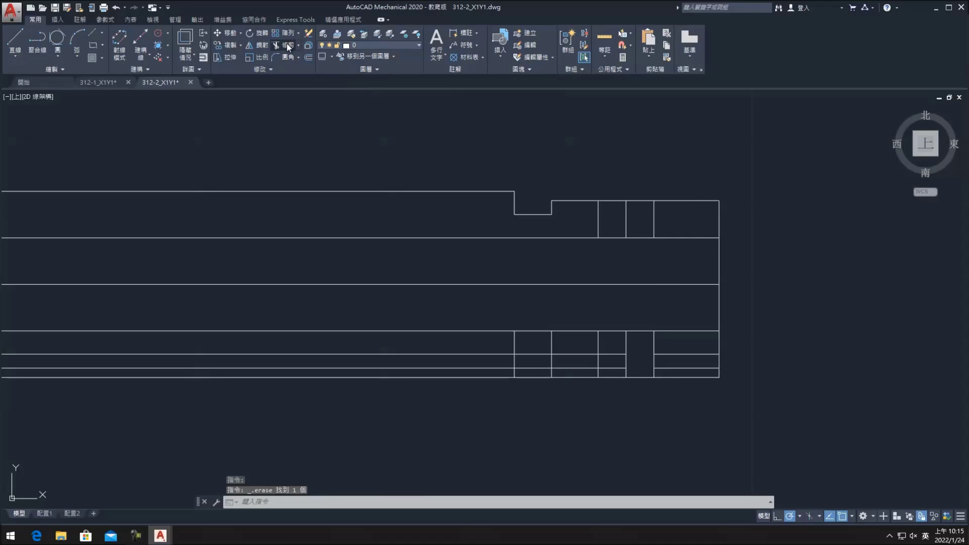
- Trim the lines inside the lower-right cell, then abandon an attempted line stretch
left_click(287, 45)
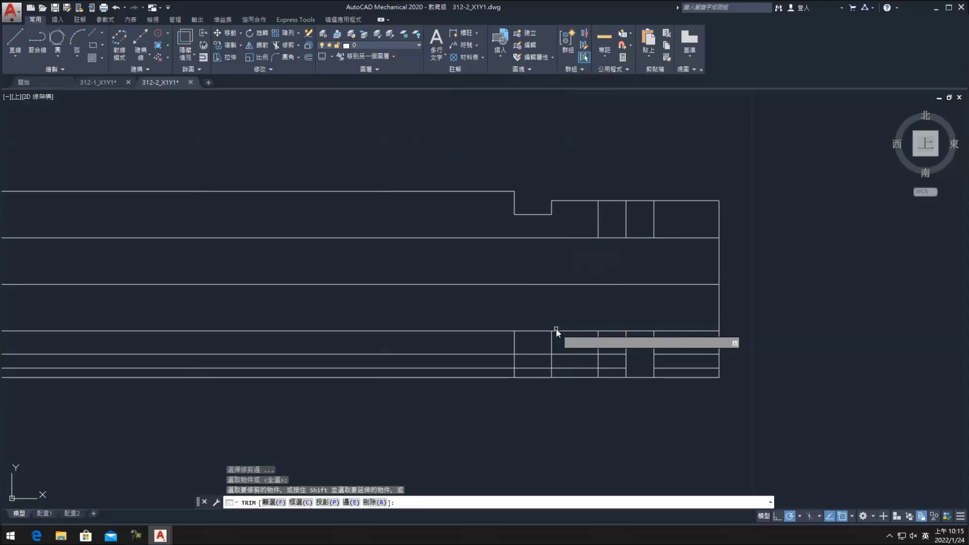
left_click_drag(639, 374, 637, 349)
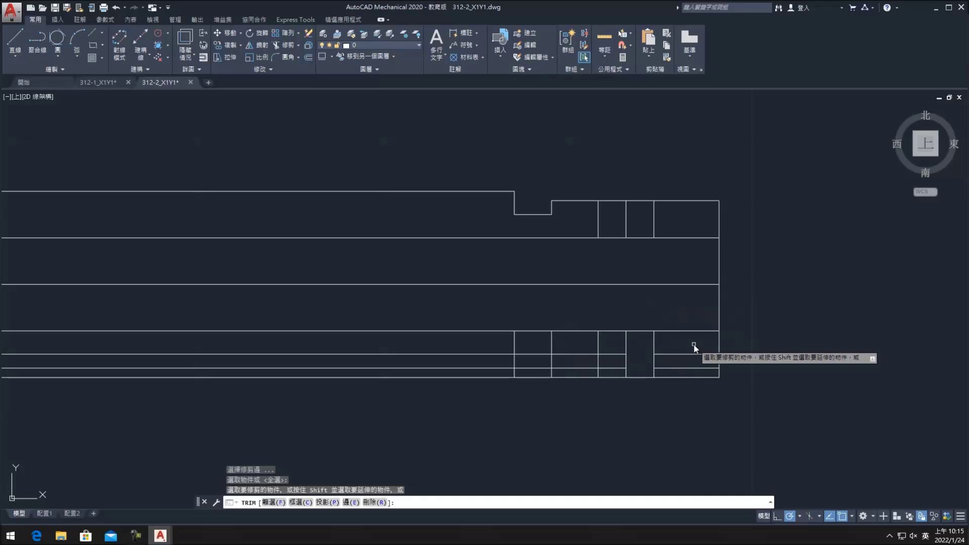
left_click(623, 368)
key("Escape")
left_click(626, 368)
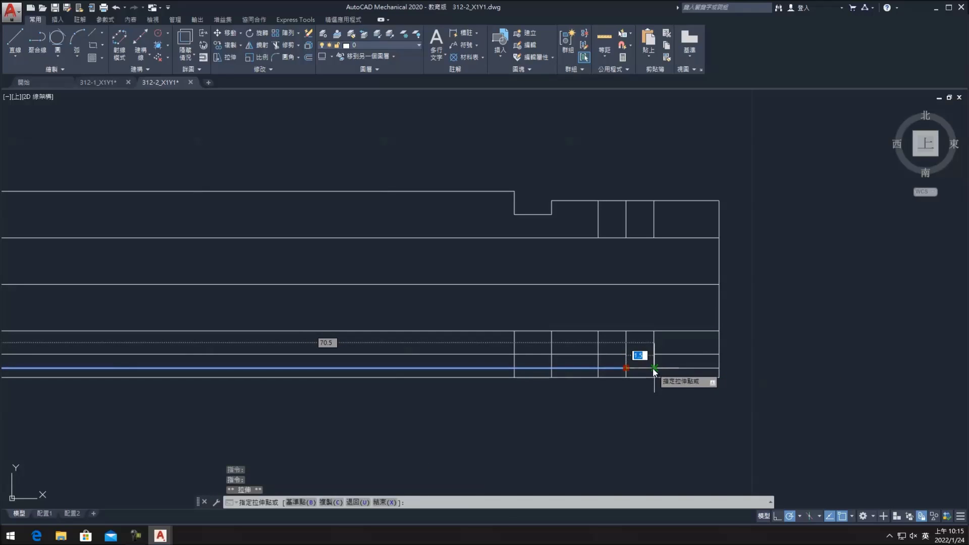
left_click(625, 354)
key("Escape")
key("Escape")
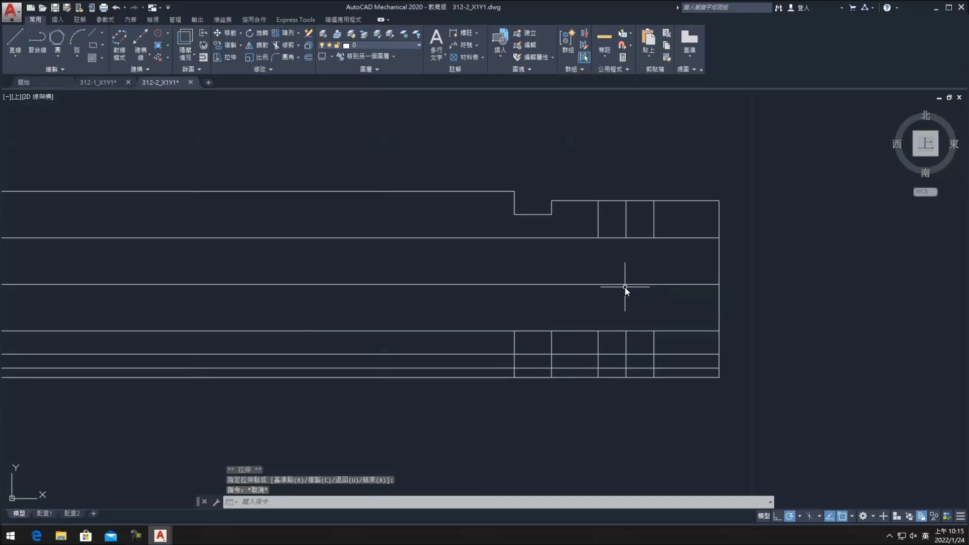
scroll(630, 287, "down", 2)
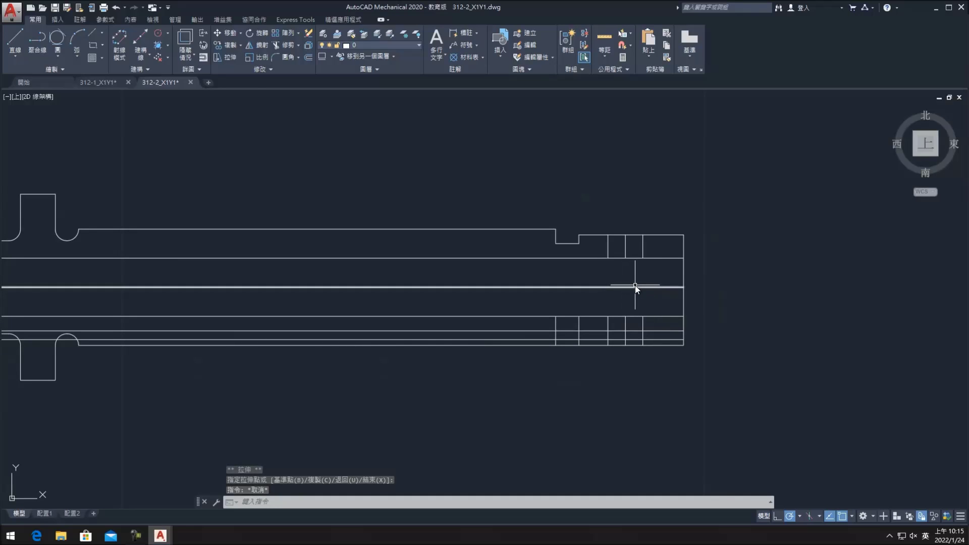
- Trim the short vertical and surrounding segments to shape the lower groove
scroll(555, 283, "up", 1)
scroll(540, 288, "up", 1)
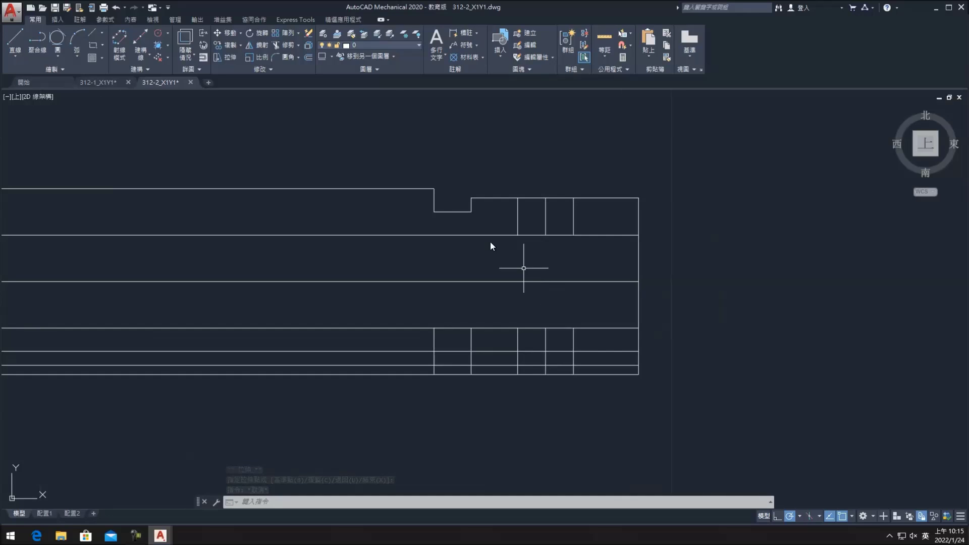
left_click(283, 46)
key("Escape")
key("Return")
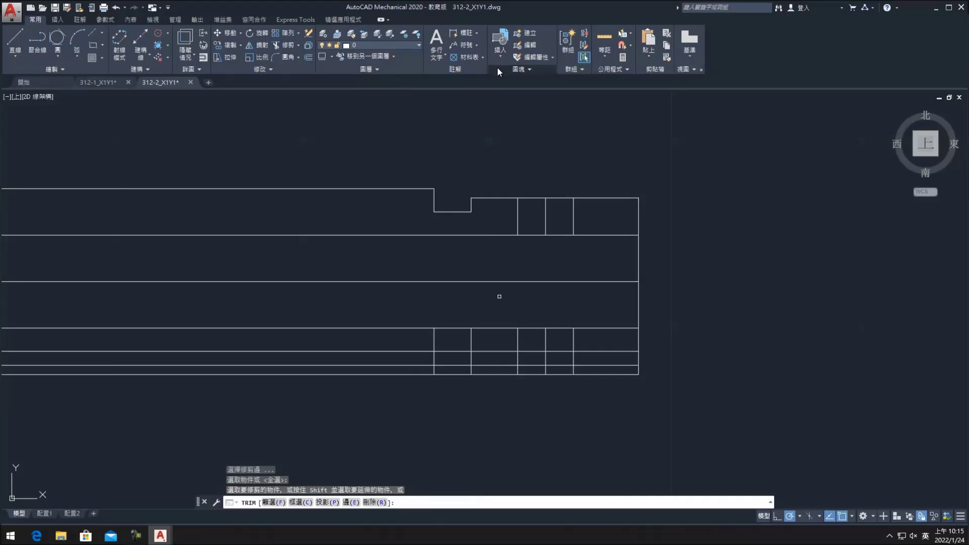
left_click(434, 342)
left_click(471, 338)
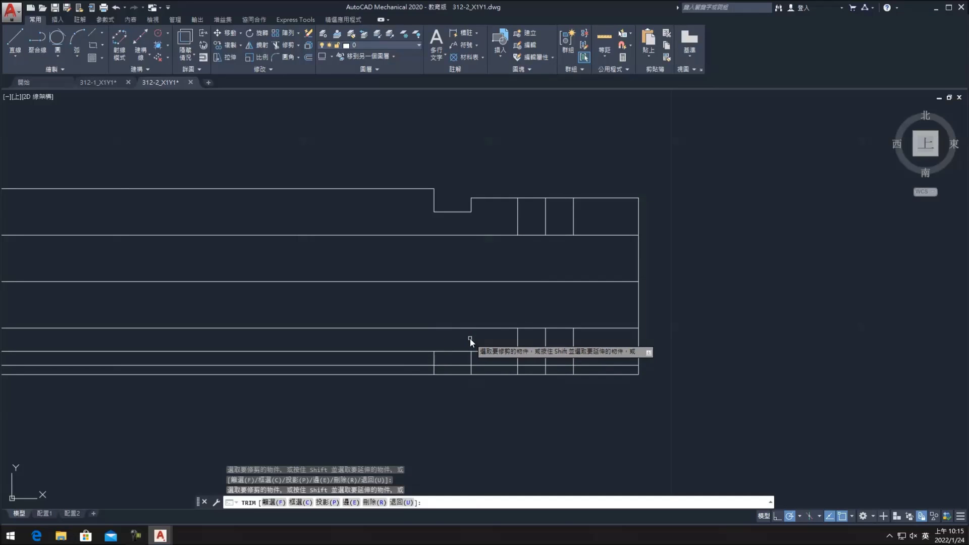
left_click(408, 351)
left_click(487, 352)
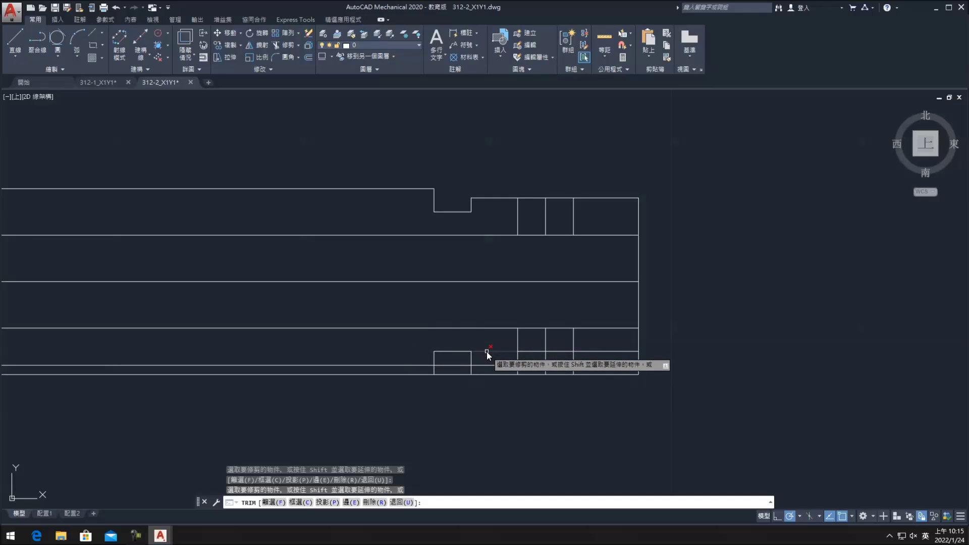
left_click(511, 369)
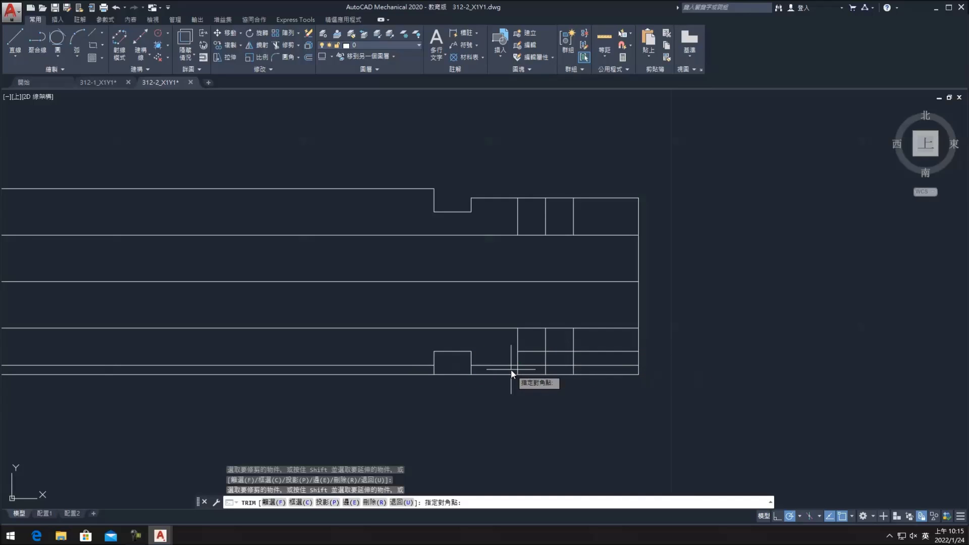
left_click(423, 369)
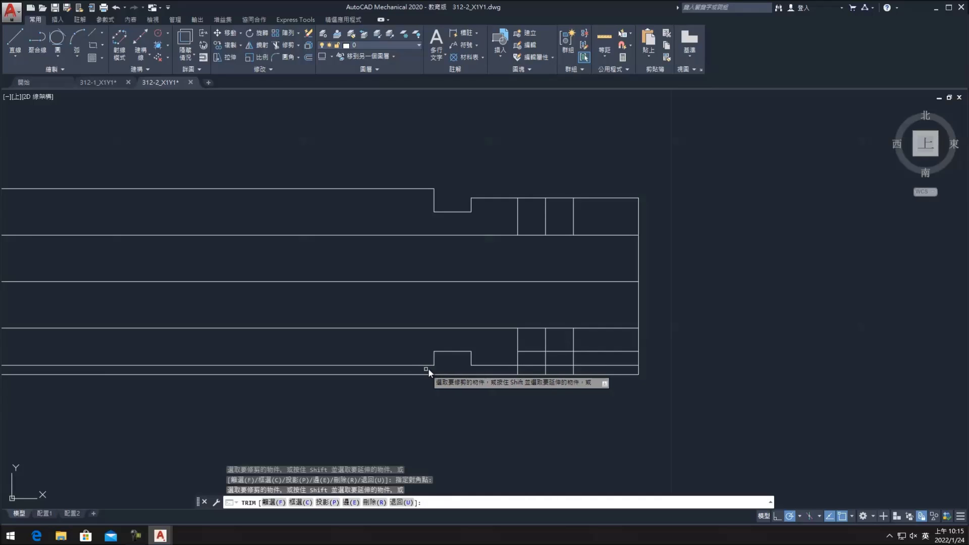
- Undo the last trim, then re-trim the lower groove's line ends and bottom line
left_click(116, 7)
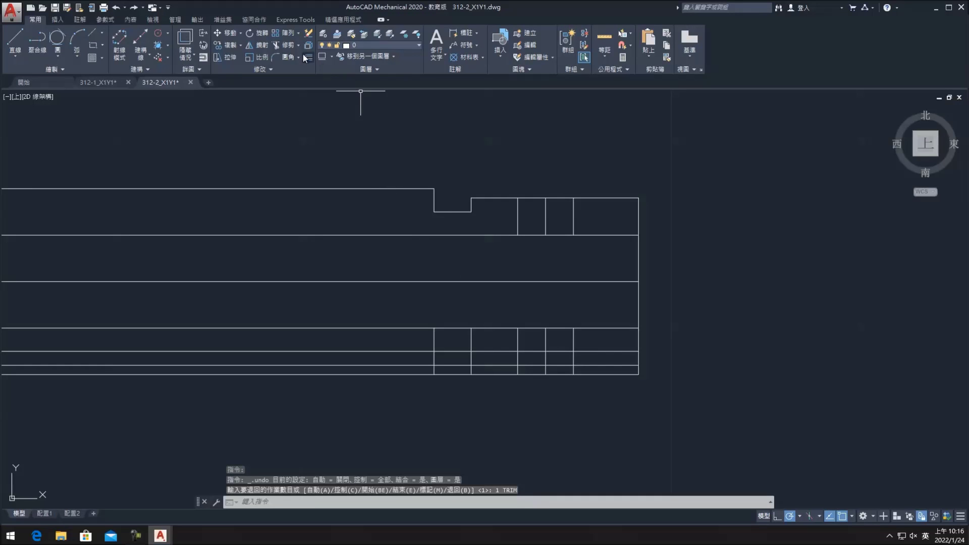
left_click(286, 49)
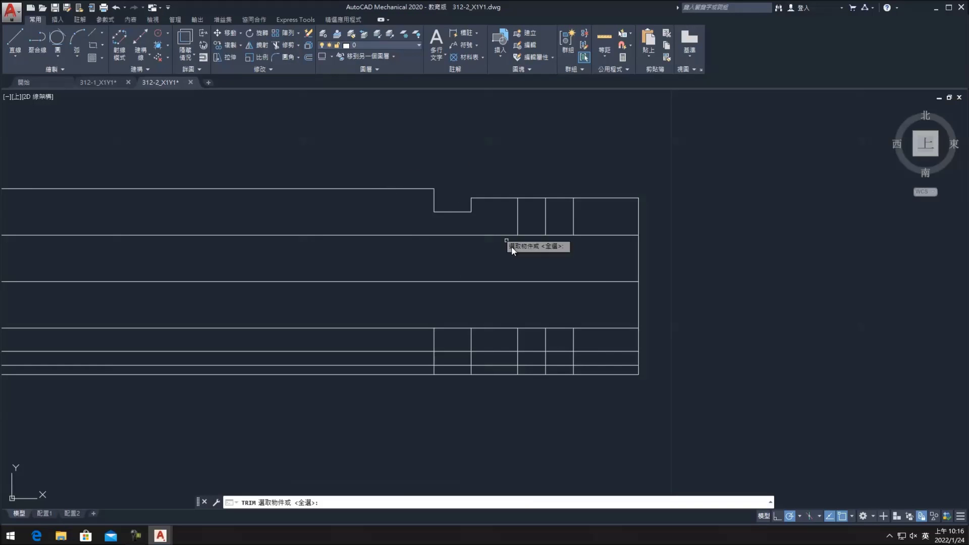
left_click(486, 342)
left_click(419, 355)
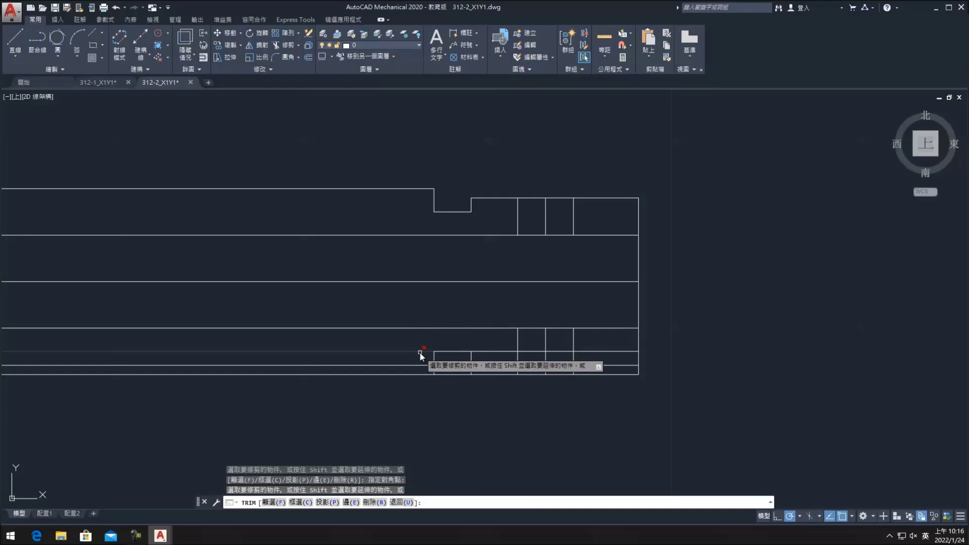
left_click(540, 351)
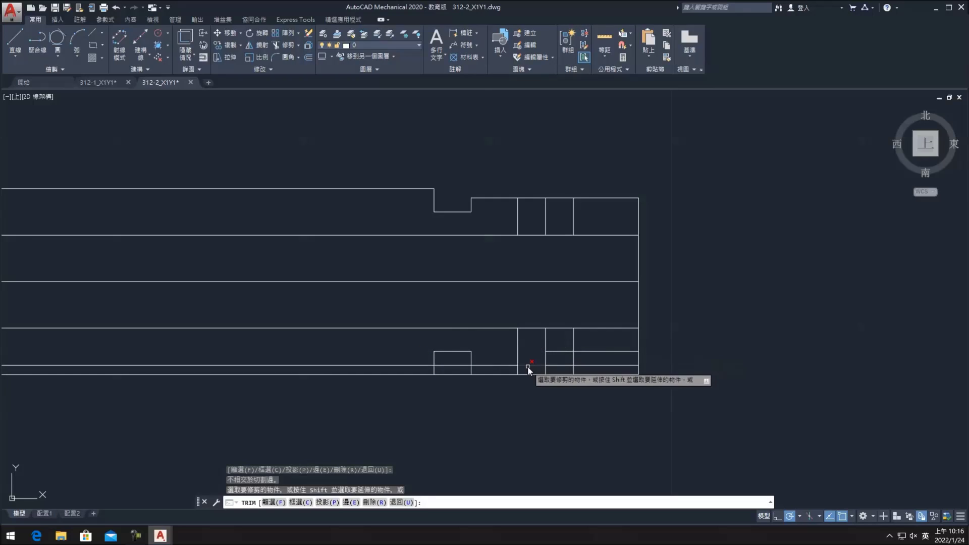
left_click(457, 364)
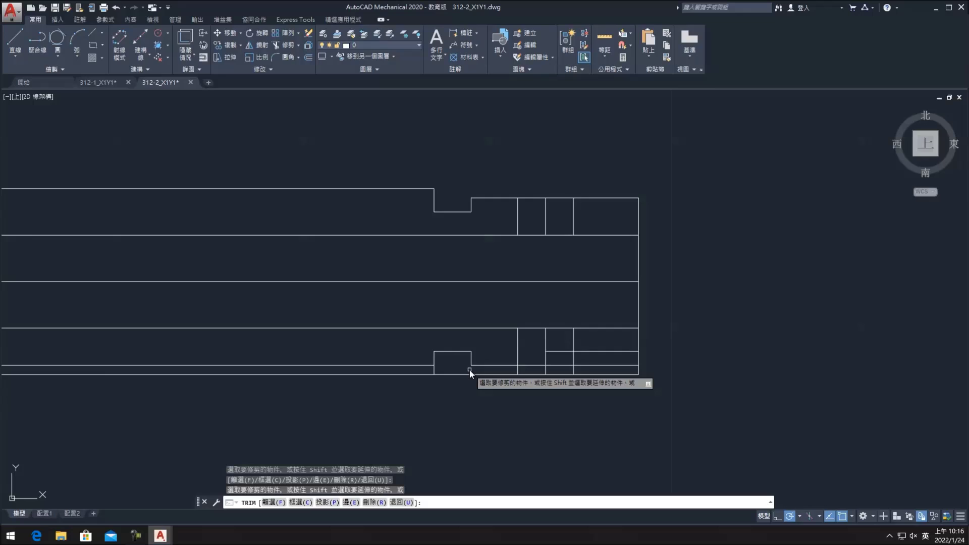
left_click(444, 374)
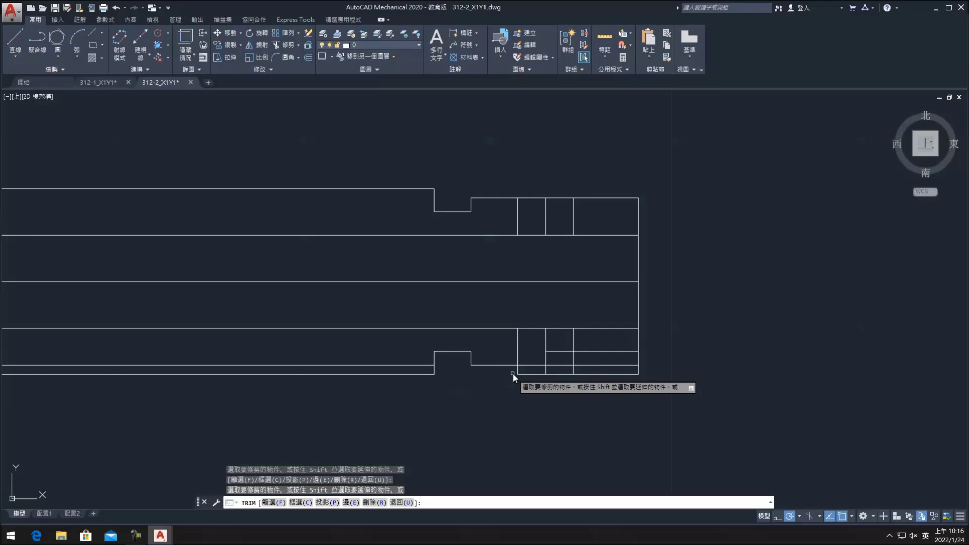
key("Escape")
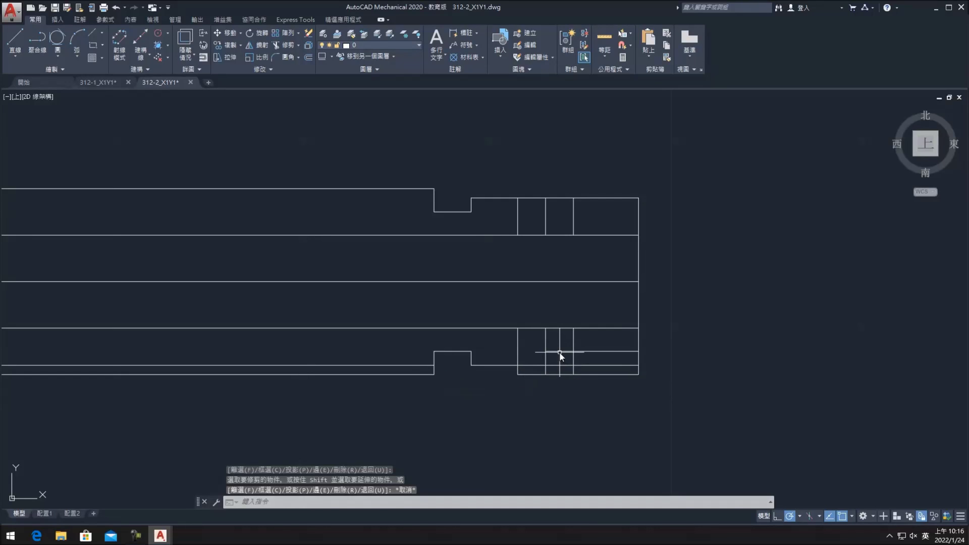
- Erase the two leftover horizontal segments and the bottom edge segment at the right end
left_click(559, 353)
key("Delete")
left_click(596, 351)
key("Delete")
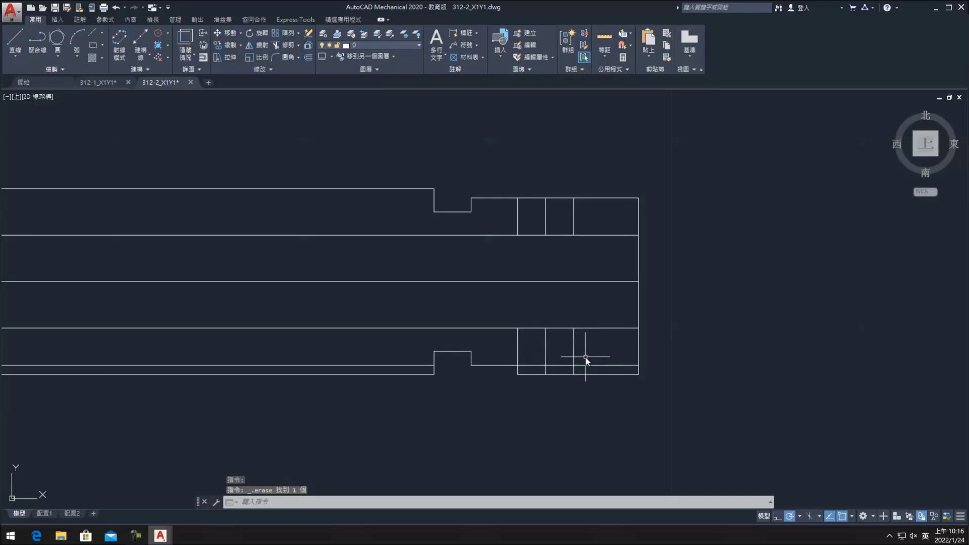
left_click(518, 375)
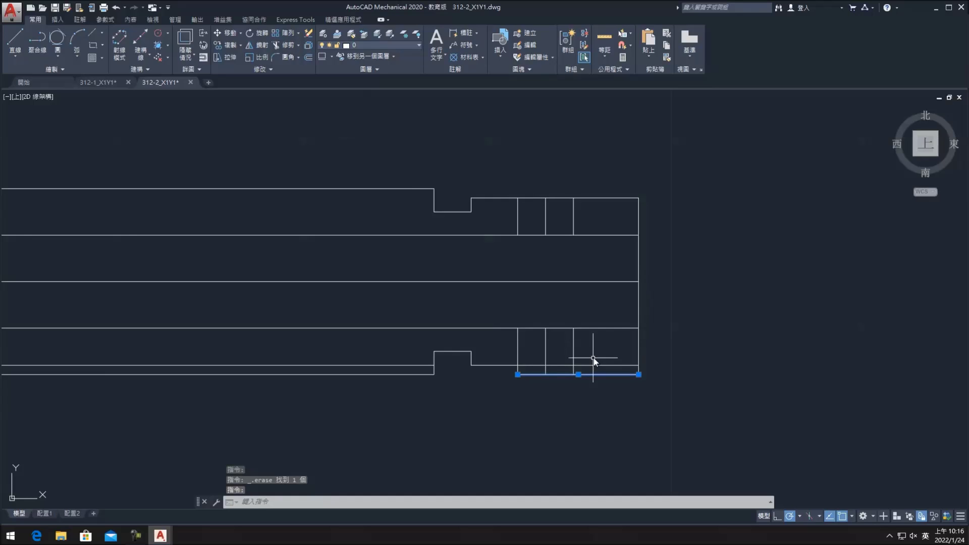
key("Delete")
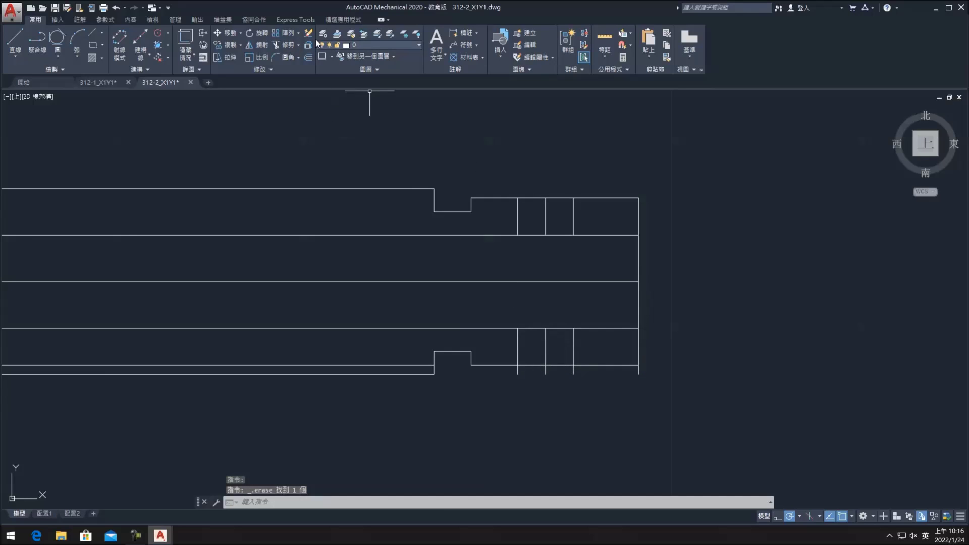
- Trim the right vertical's stub, erase the bottom-left line, and fit the shaft in view
left_click(285, 45)
left_click(568, 369)
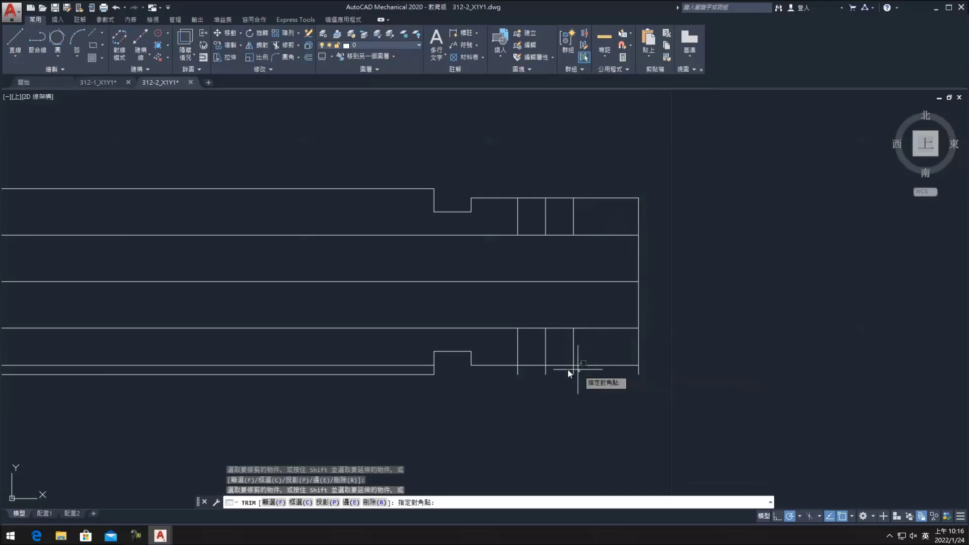
left_click(645, 374)
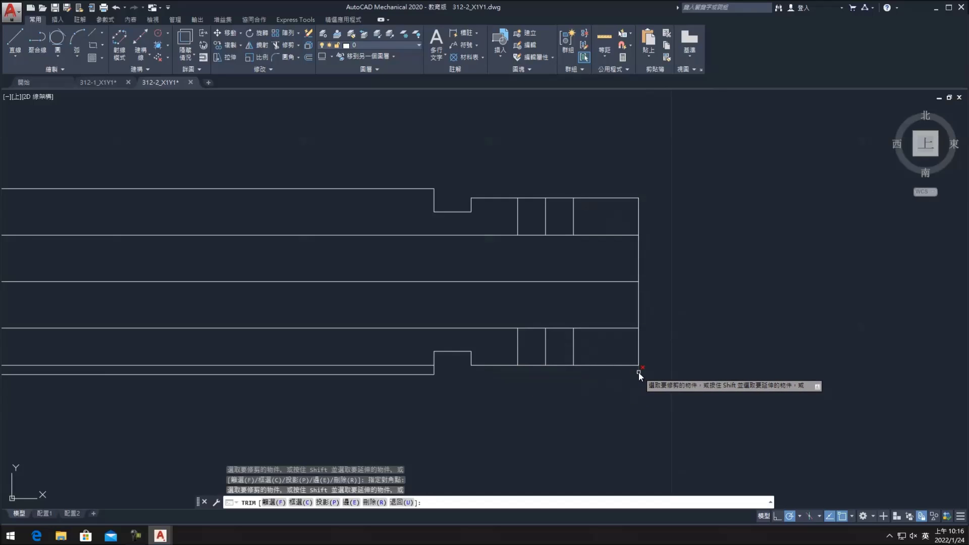
key("Escape")
left_click(414, 365)
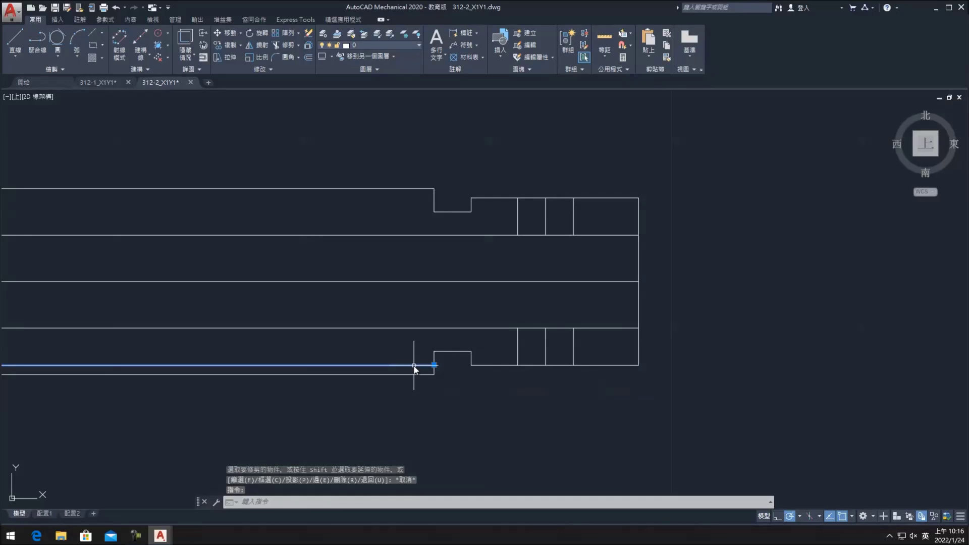
scroll(339, 398, "down", 4)
key("Delete")
middle_click_drag(340, 400, 518, 390)
middle_click_drag(700, 328, 600, 348)
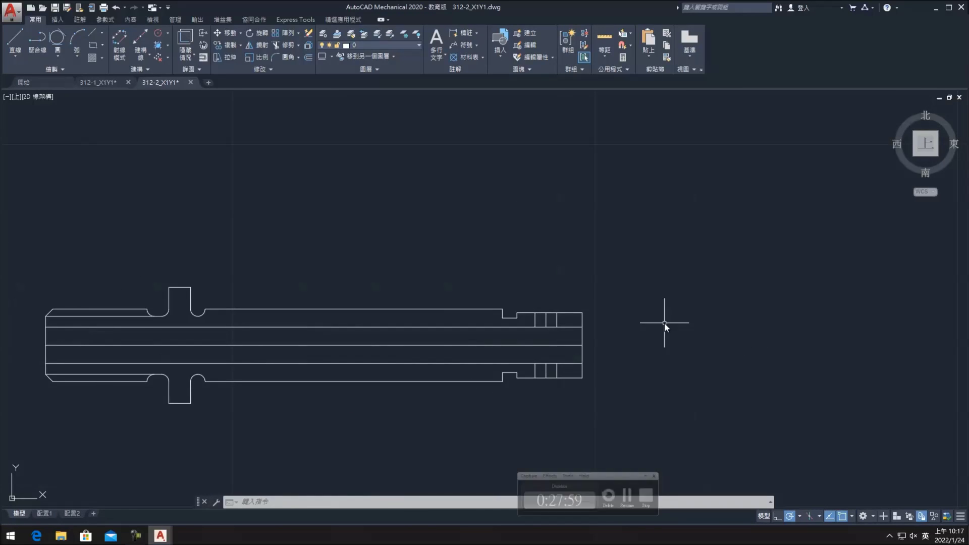
- Erase the three short vertical lines at the shaft's right end
left_click(572, 374)
left_click(527, 371)
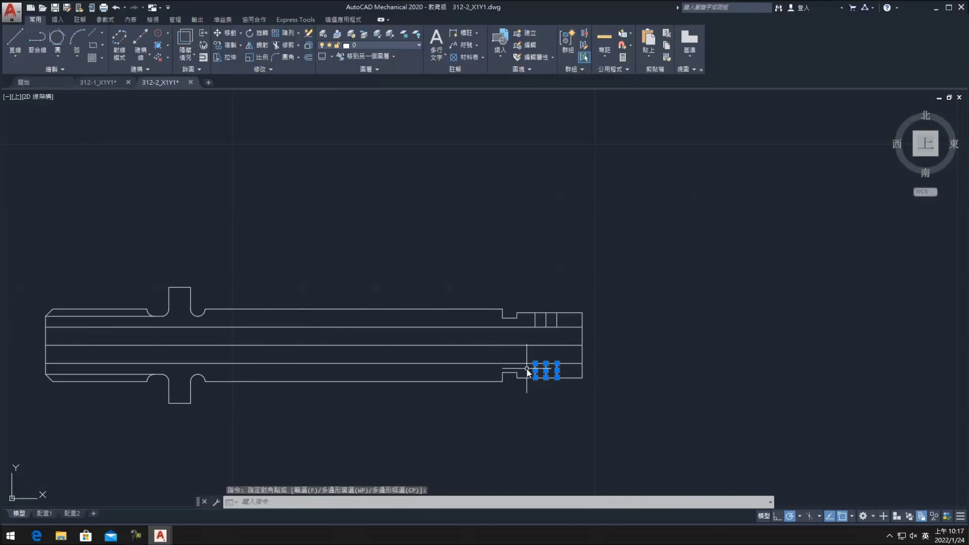
key("Delete")
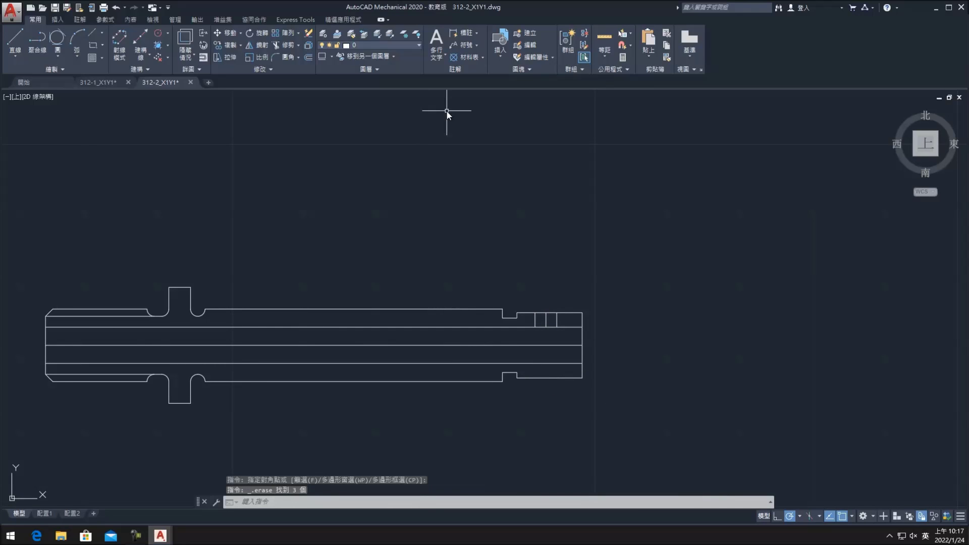
- Lengthen both ends of the right-end vertical line and the horizontal centre line by 3
left_click(233, 67)
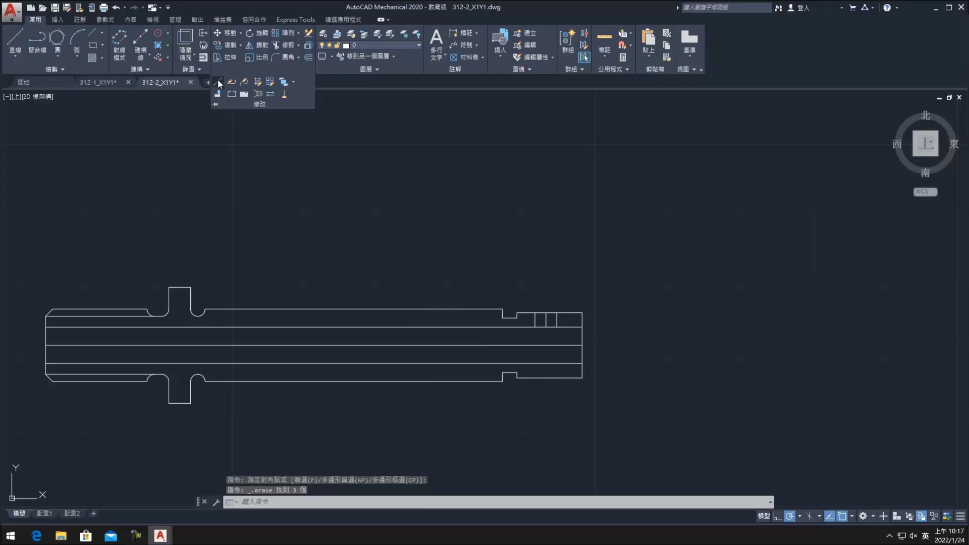
left_click(219, 83)
key("Return")
key("Return")
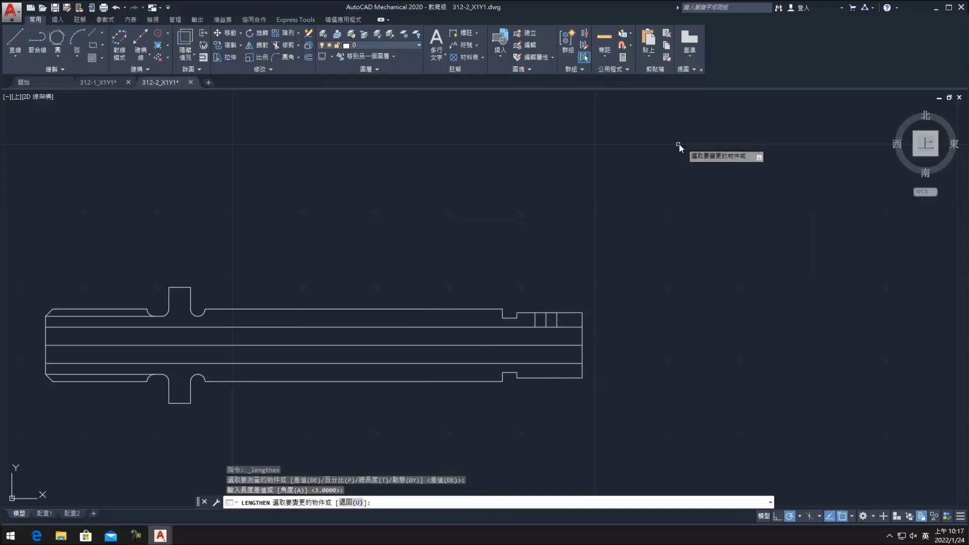
left_click(546, 323)
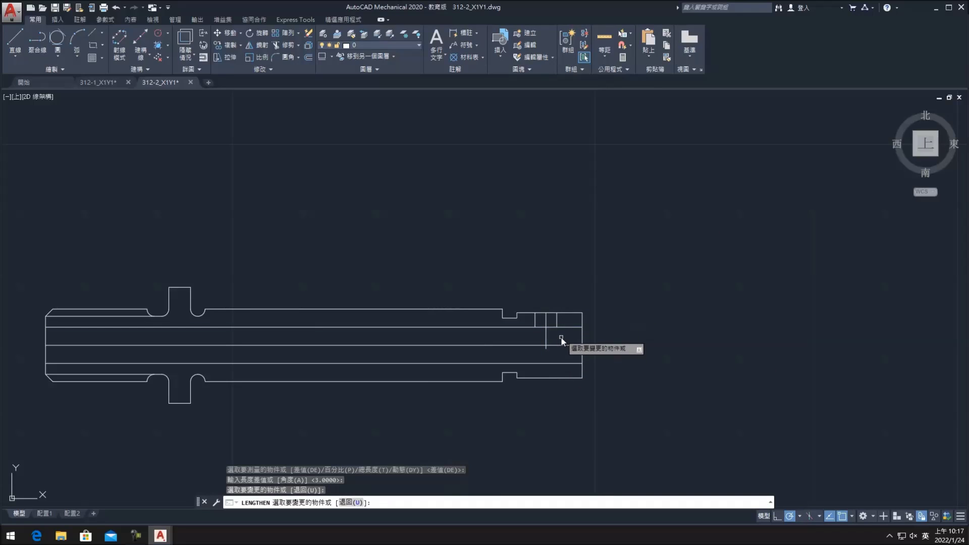
left_click(547, 326)
left_click(564, 345)
left_click(68, 345)
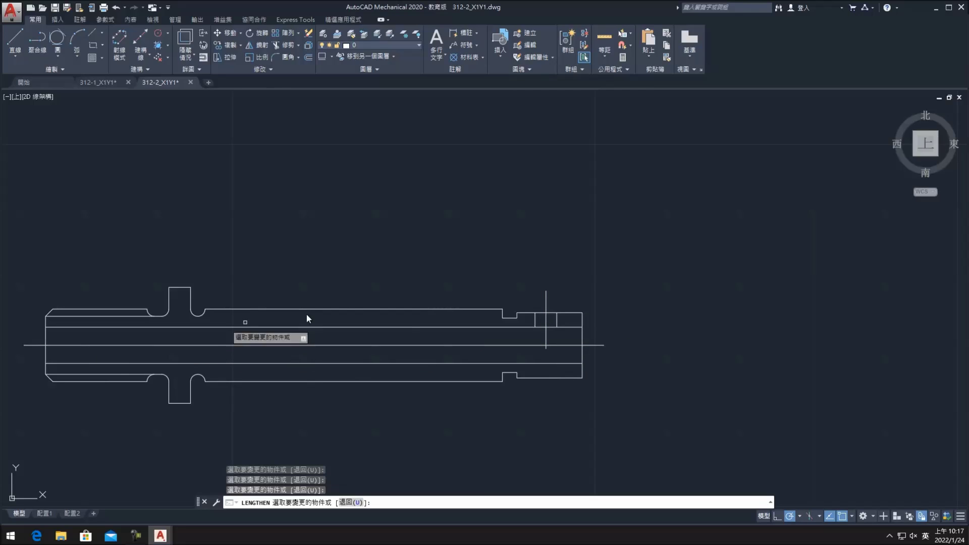
key("Escape")
- Put the horizontal centre line on layer C20 and the right-end vertical on layer C05
left_click(403, 344)
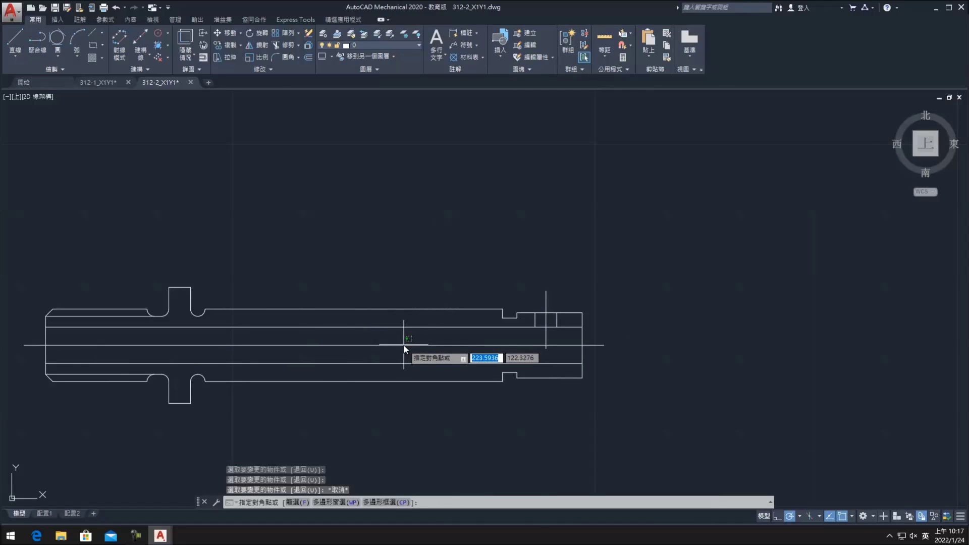
left_click(369, 45)
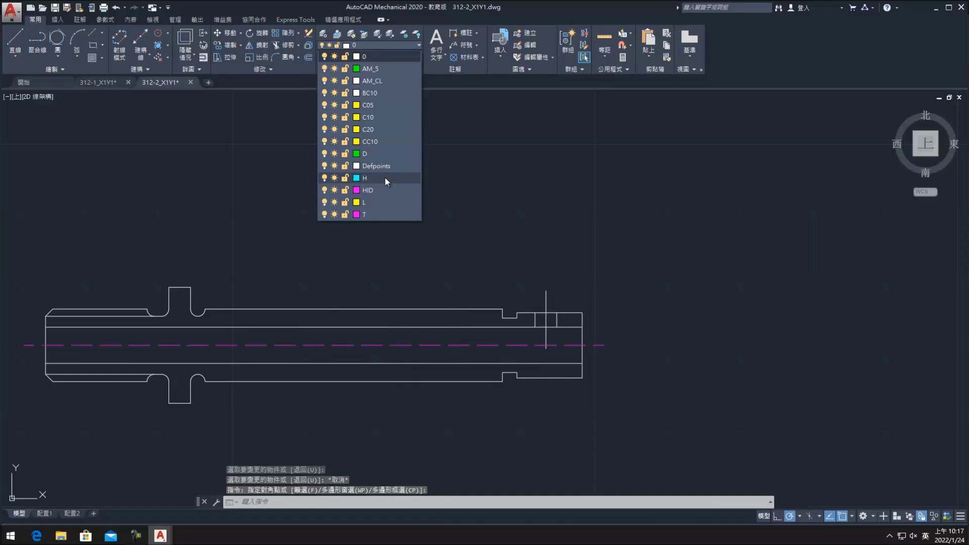
left_click(376, 130)
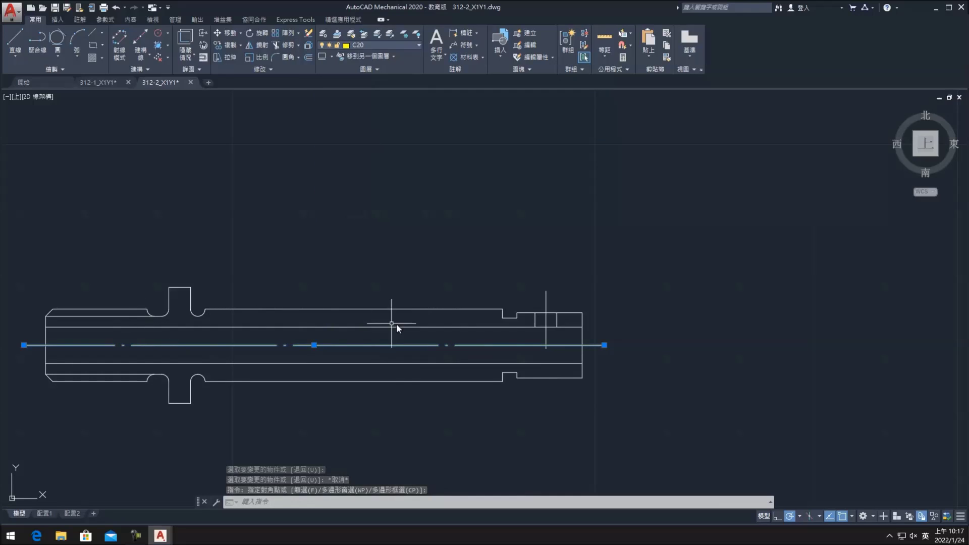
left_click(546, 323)
key("Escape")
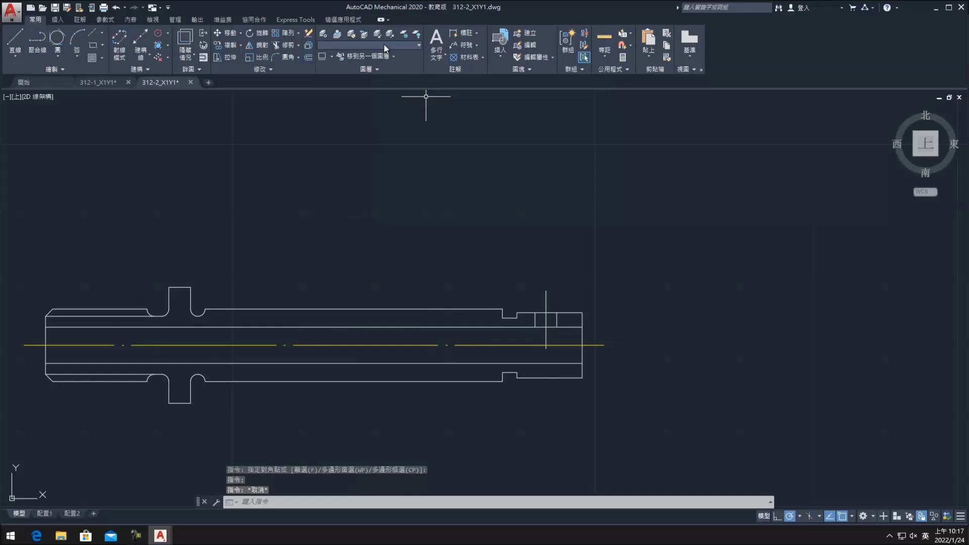
left_click(528, 286)
left_click(553, 354)
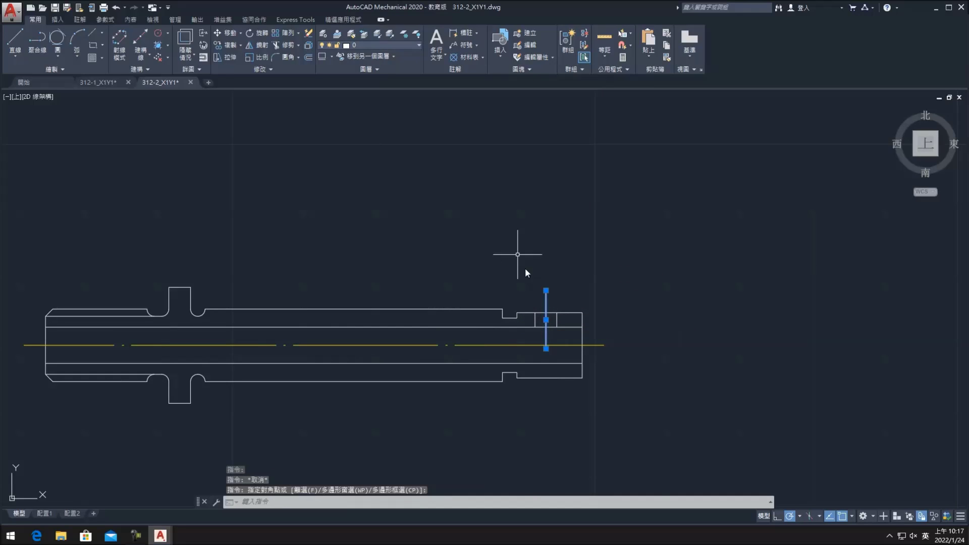
left_click(392, 46)
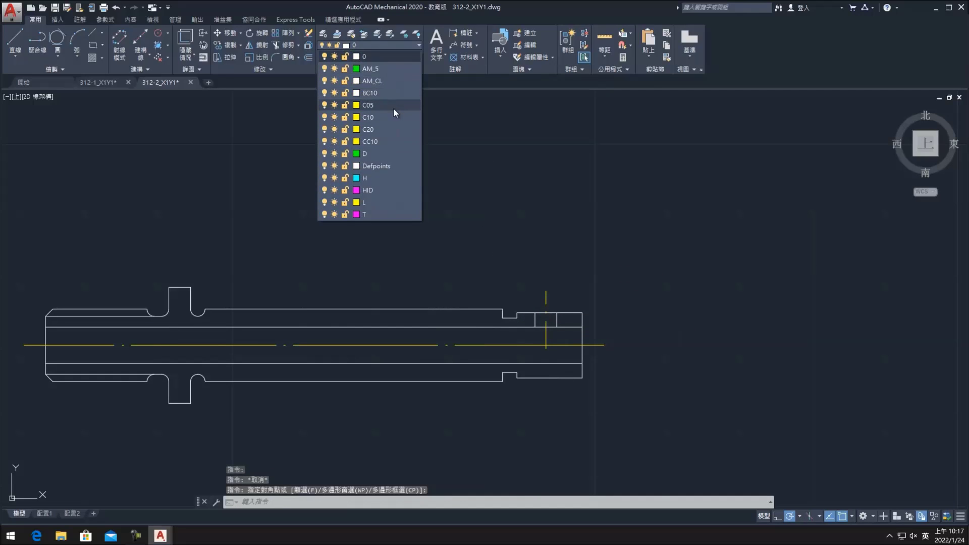
left_click(394, 112)
key("Escape")
- Move the two left inner horizontal lines onto layer L
left_click(129, 316)
left_click(117, 375)
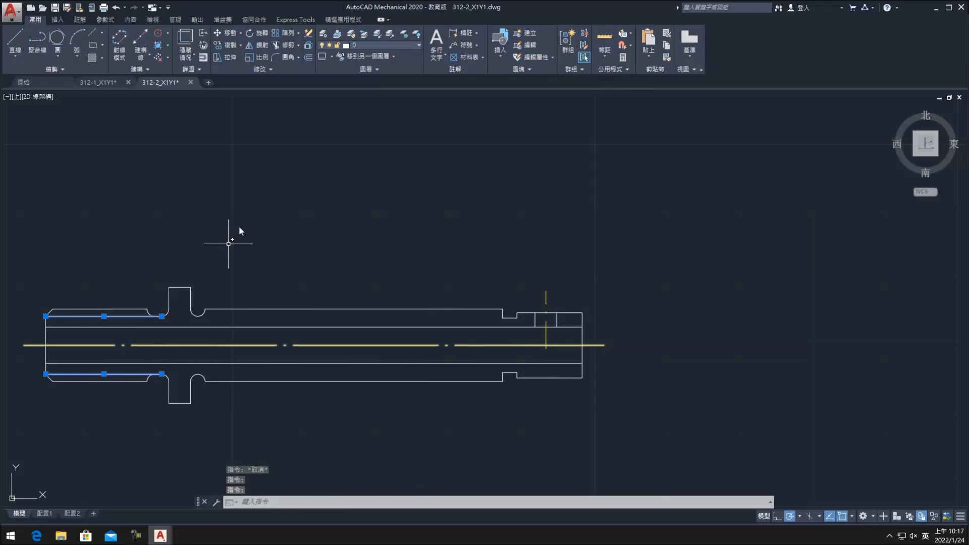
left_click(371, 44)
left_click(387, 200)
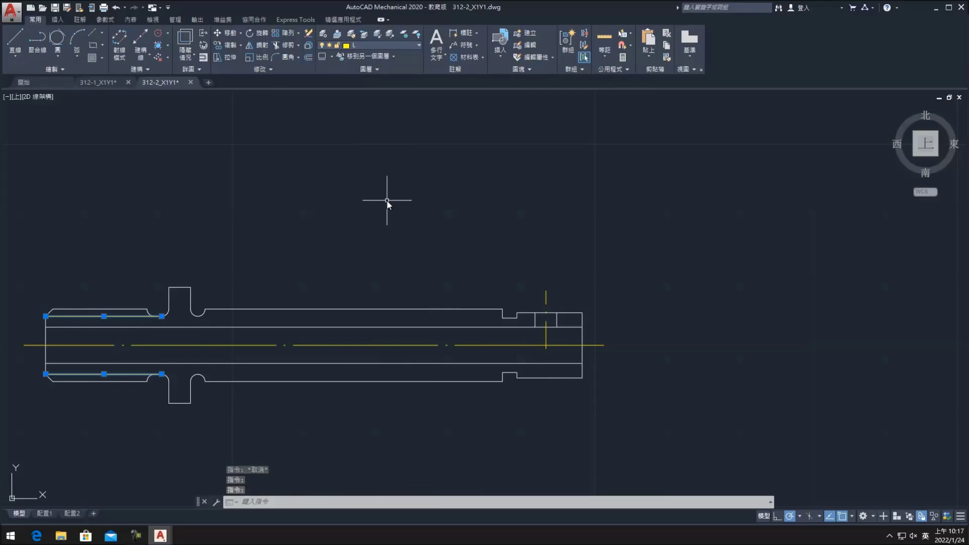
key("Escape")
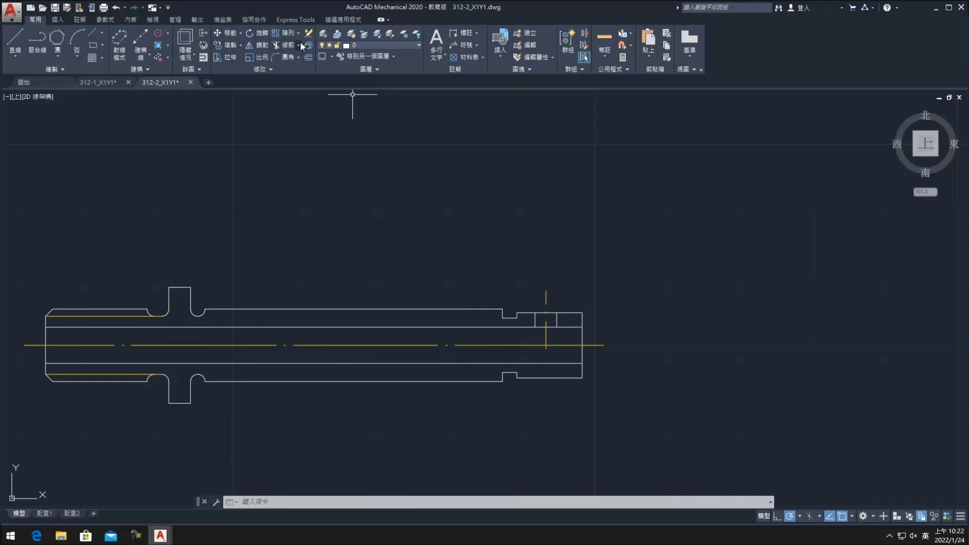
- Chamfer the top-right and bottom-right corners of the shaft
left_click(299, 57)
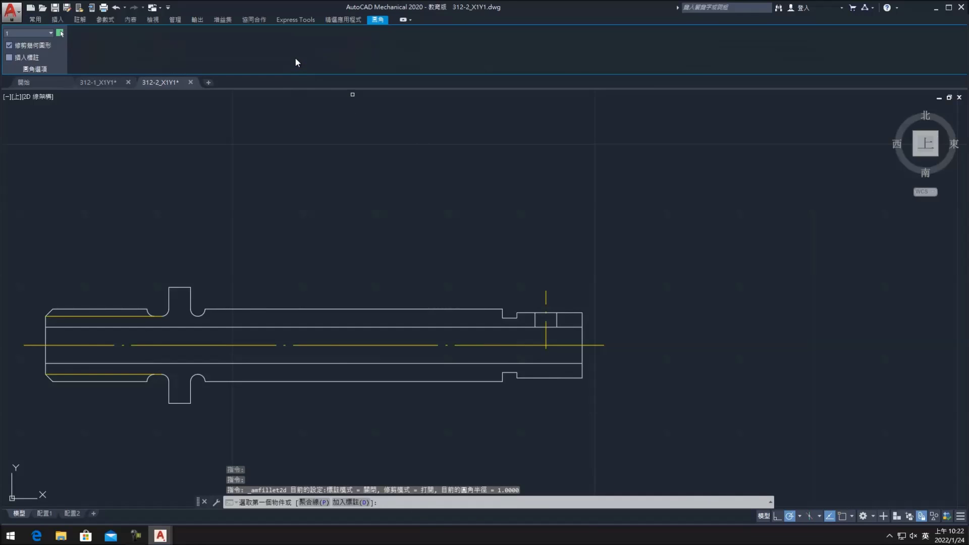
left_click(298, 59)
left_click(297, 94)
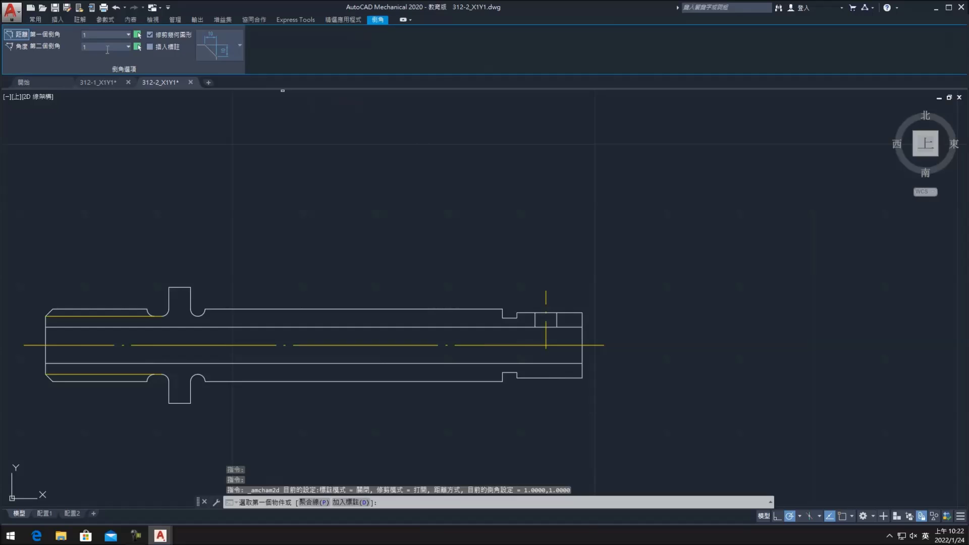
left_click(573, 312)
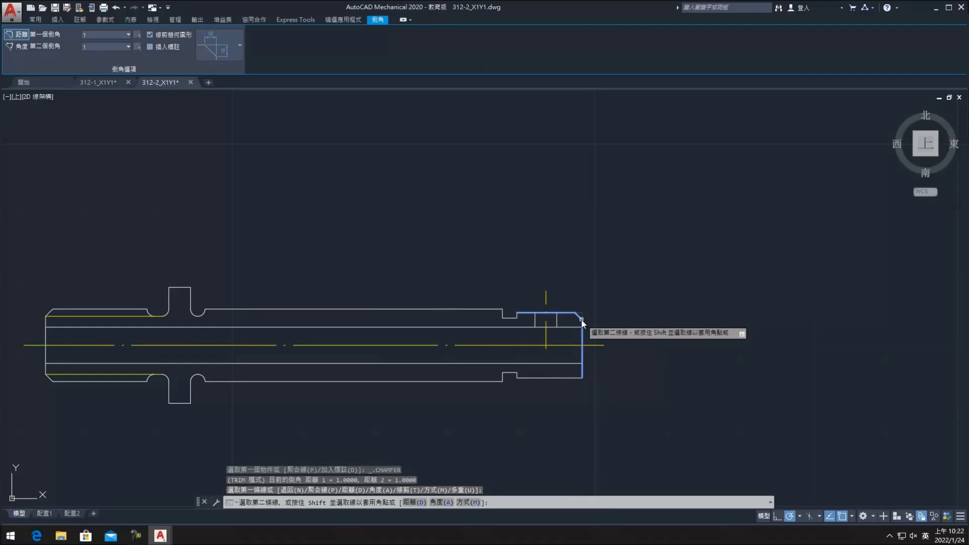
left_click(582, 376)
left_click(577, 376)
key("Escape")
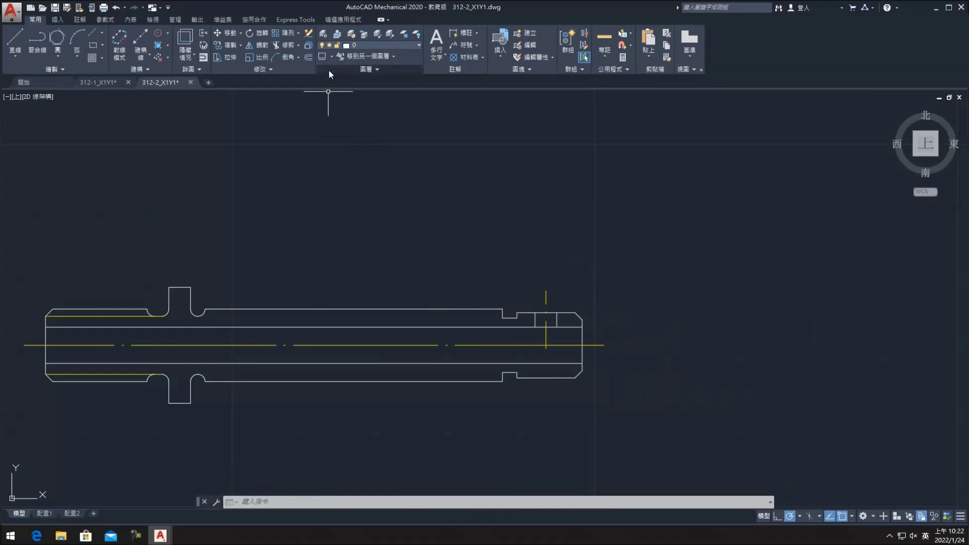
- Fillet the inner step corner of the upper groove
left_click(298, 57)
left_click(297, 73)
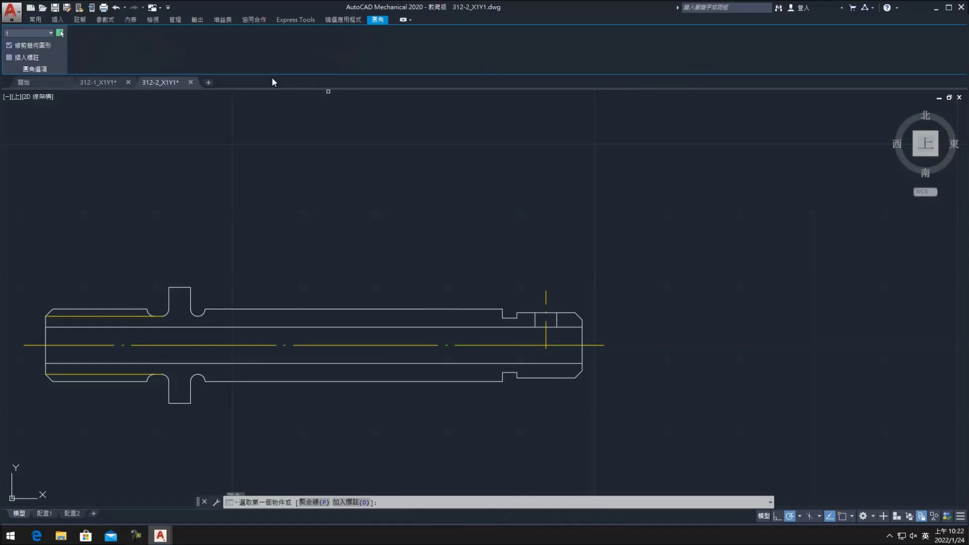
left_click(501, 317)
left_click(501, 314)
scroll(509, 317, "up", 4)
- Cancel the pending groove-corner fillet and zoom back in on the shaft's right end
left_click(517, 320)
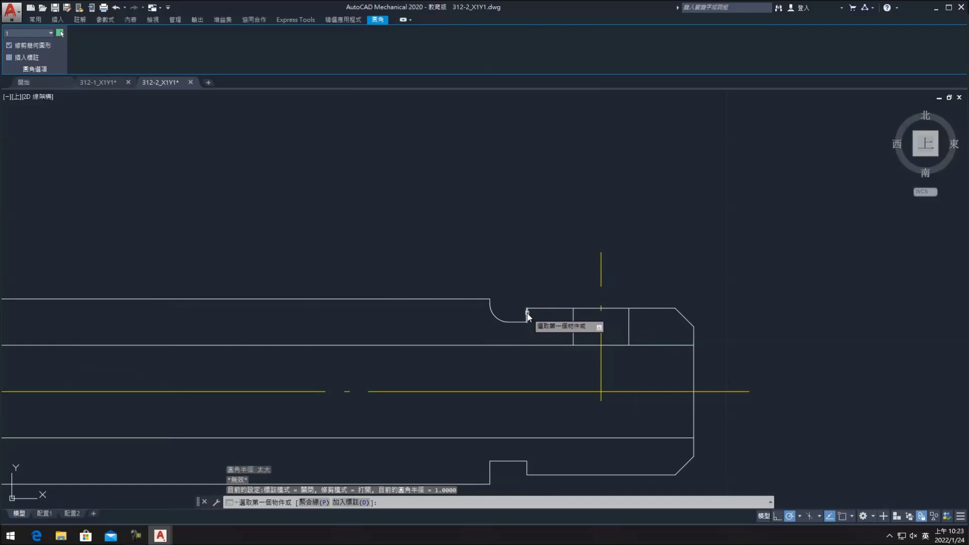
left_click(512, 320)
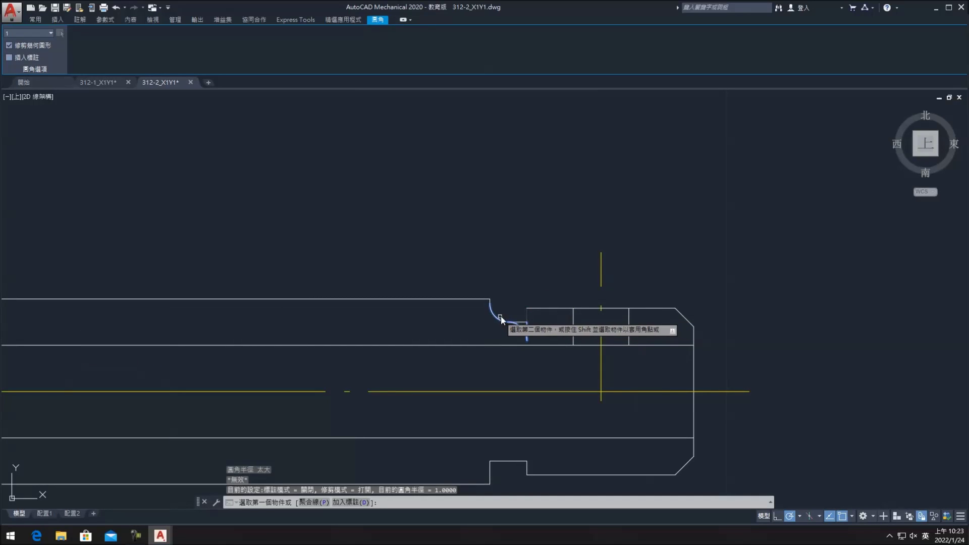
key("Escape")
key("Return")
scroll(516, 312, "down", 2)
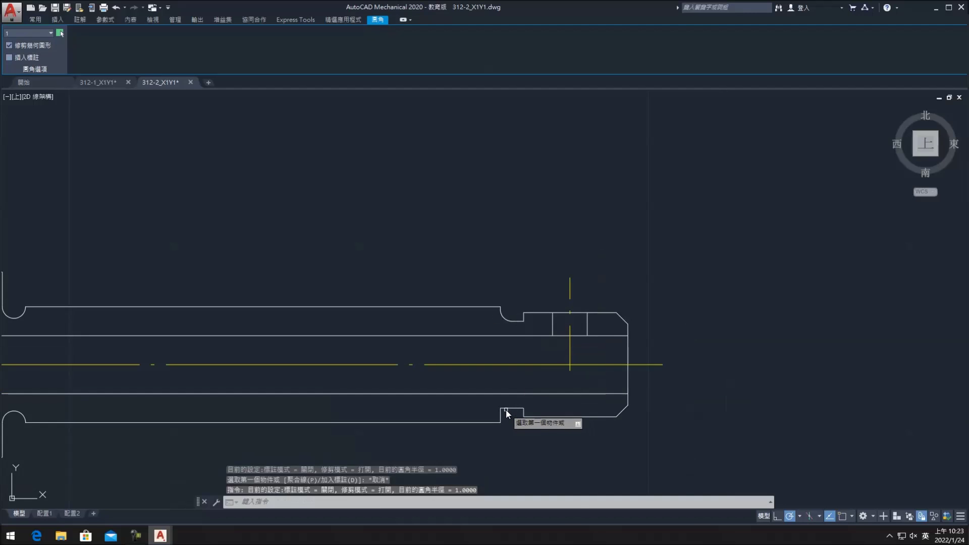
key("Escape")
scroll(515, 323, "down", 2)
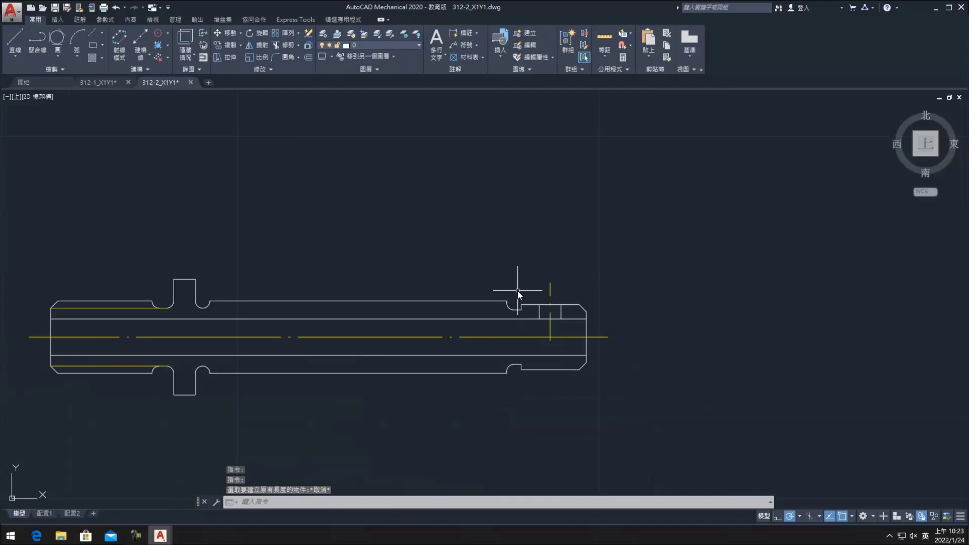
scroll(517, 290, "up", 4)
key("Escape")
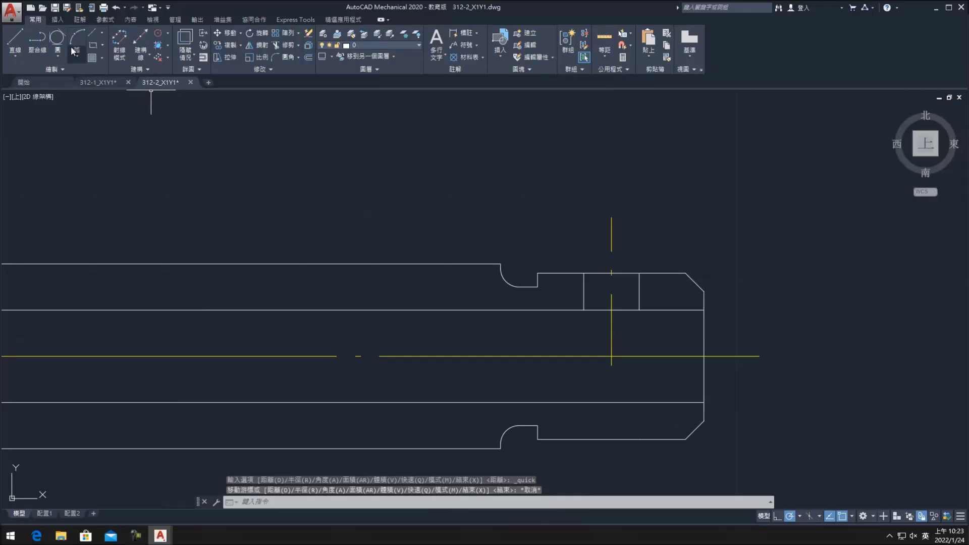
left_click(62, 43)
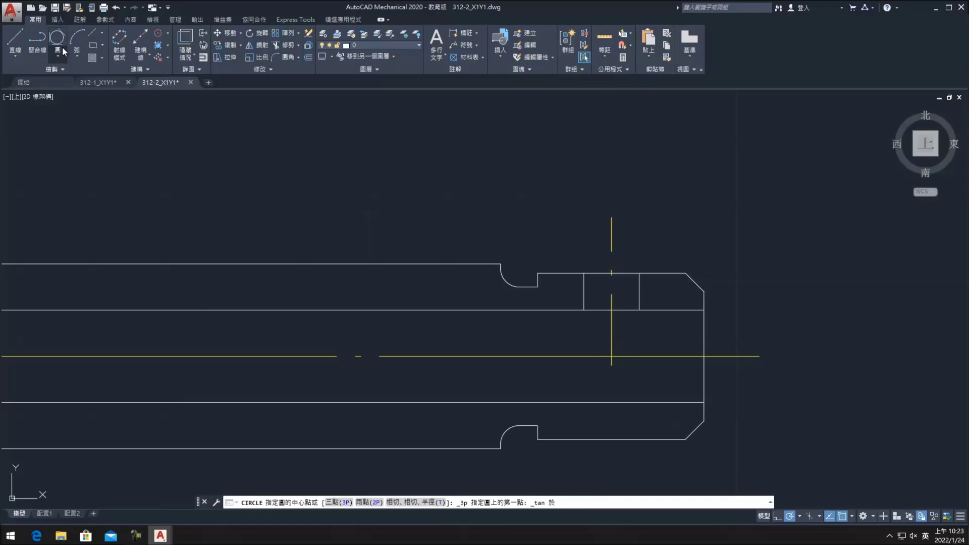
left_click(62, 50)
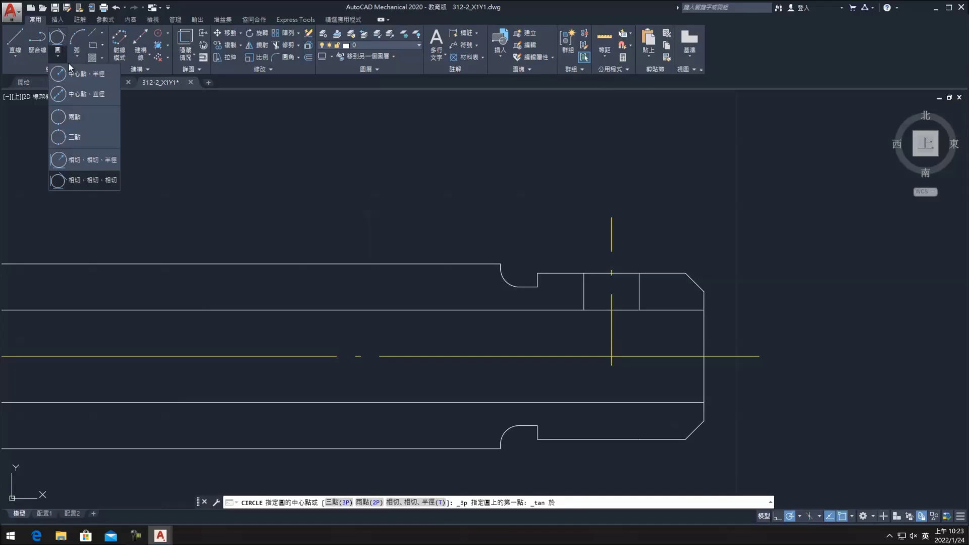
left_click(113, 161)
scroll(539, 282, "up", 4)
left_click(536, 278)
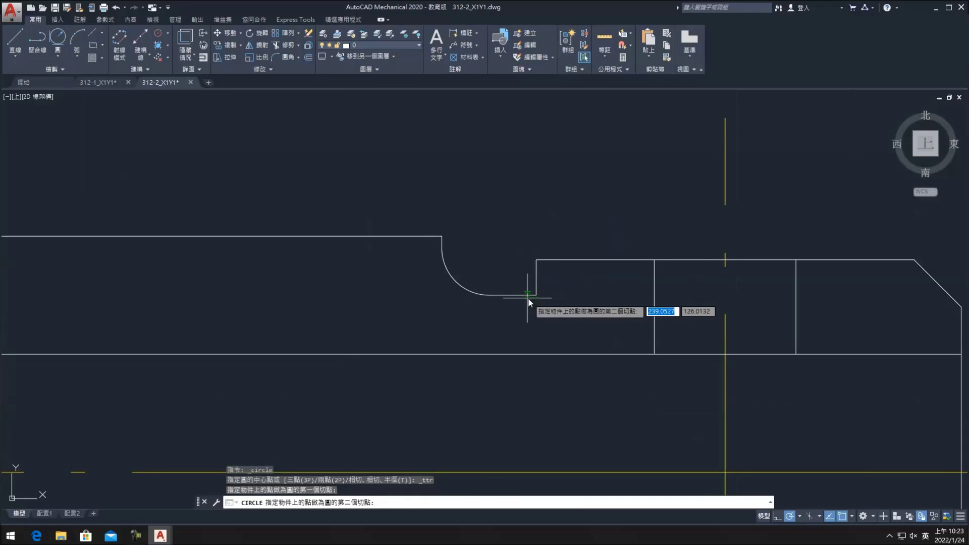
left_click(524, 295)
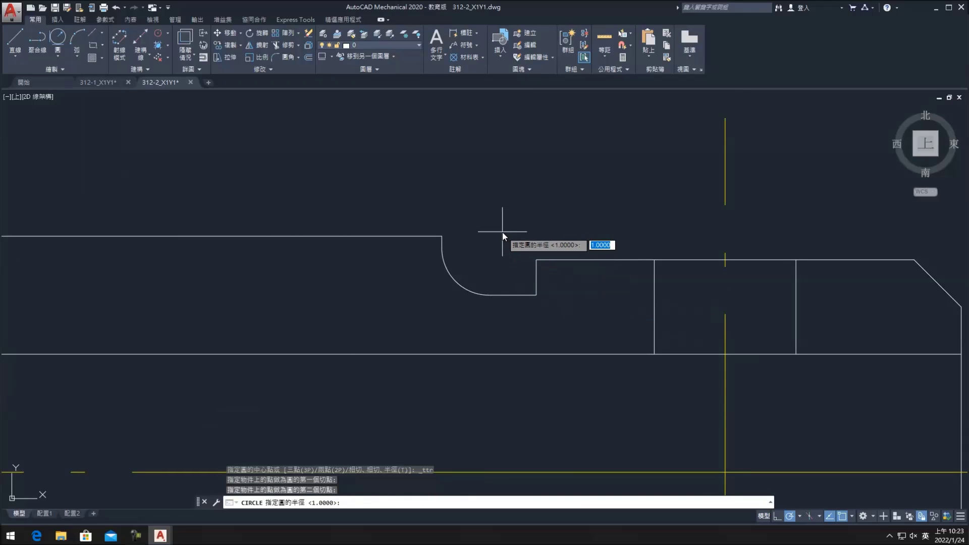
key("Return")
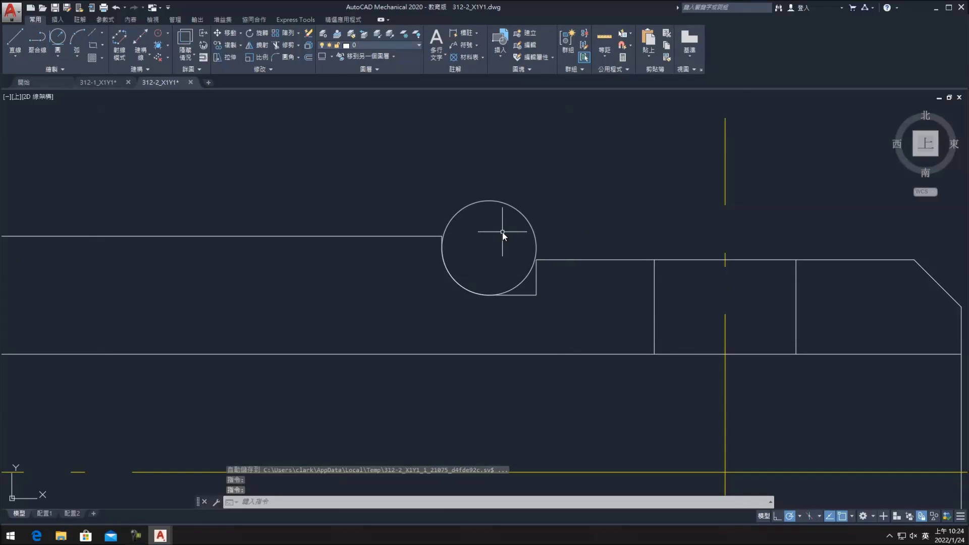
key("Escape")
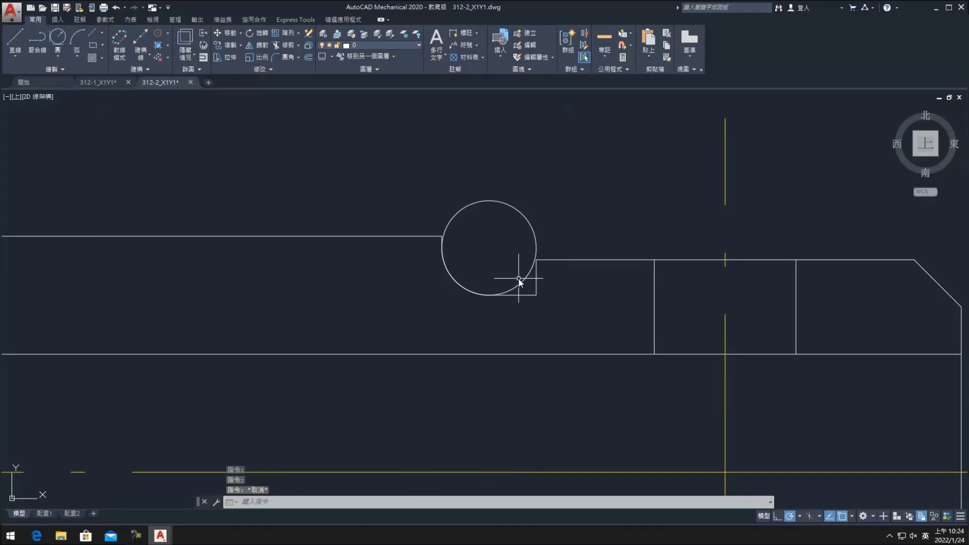
left_click(518, 278)
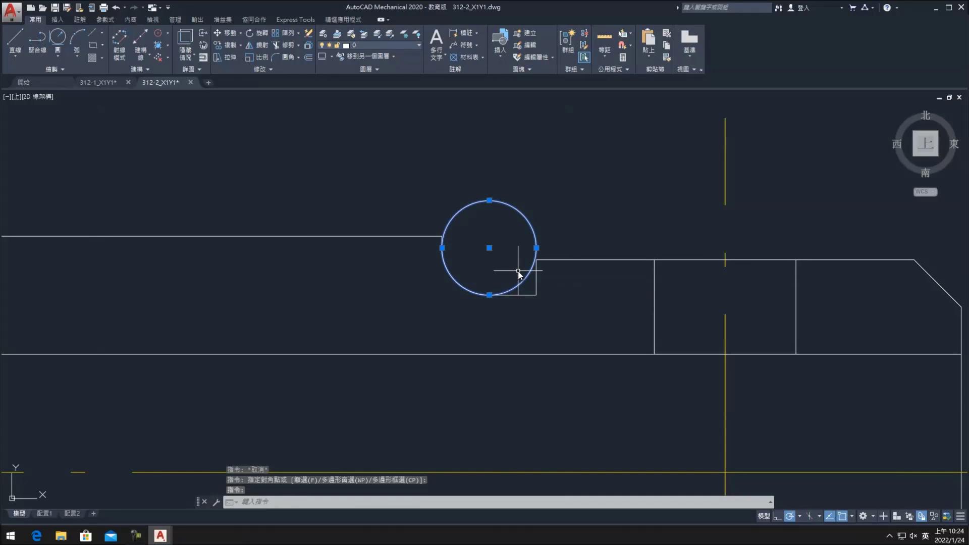
key("Delete")
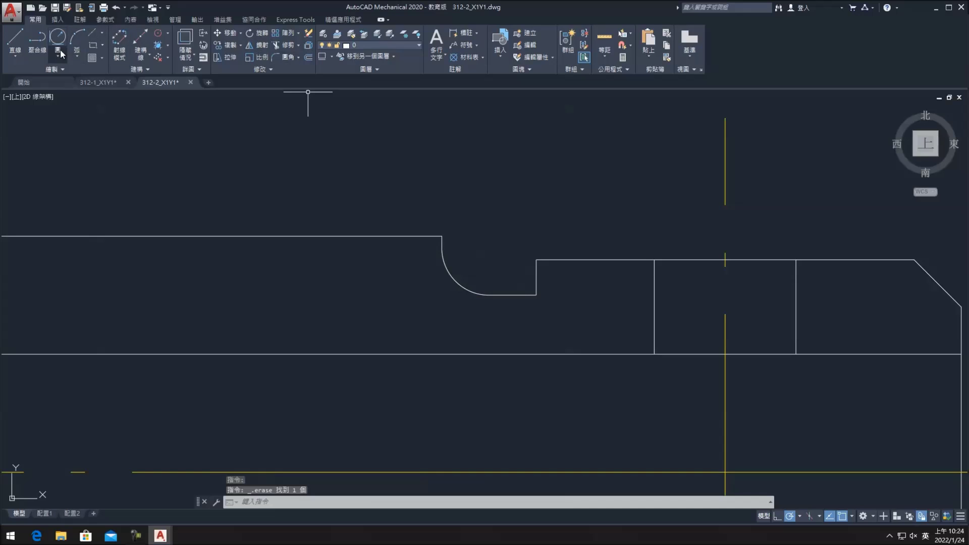
left_click(62, 51)
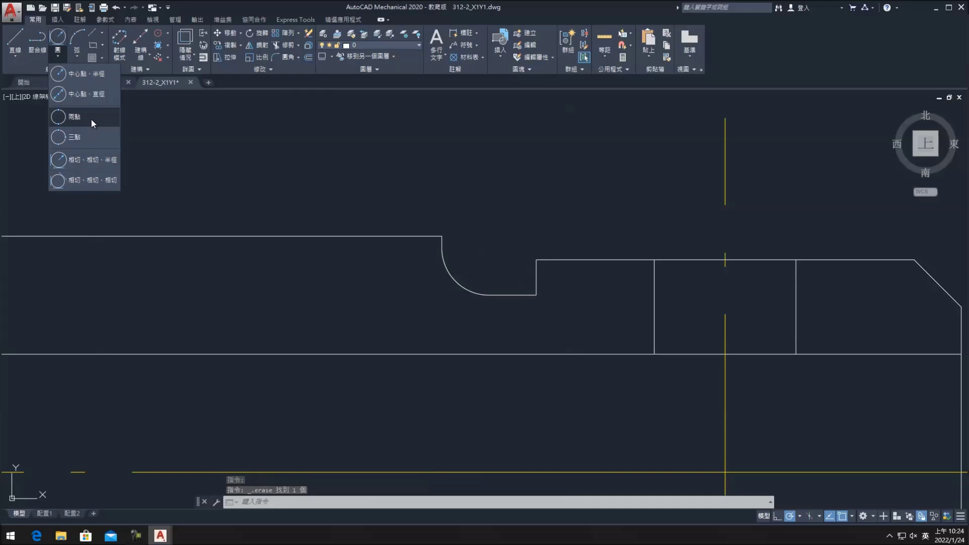
left_click(91, 119)
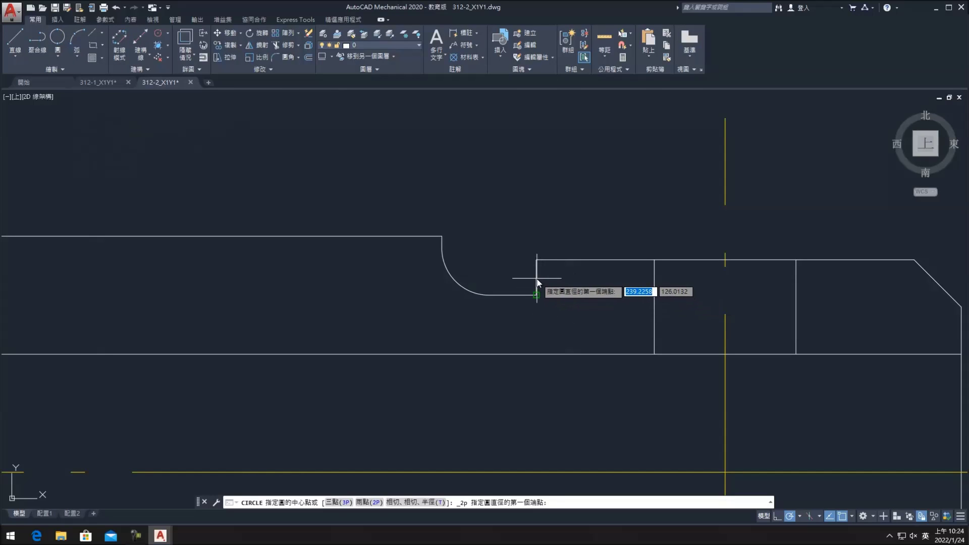
left_click(63, 53)
left_click(101, 182)
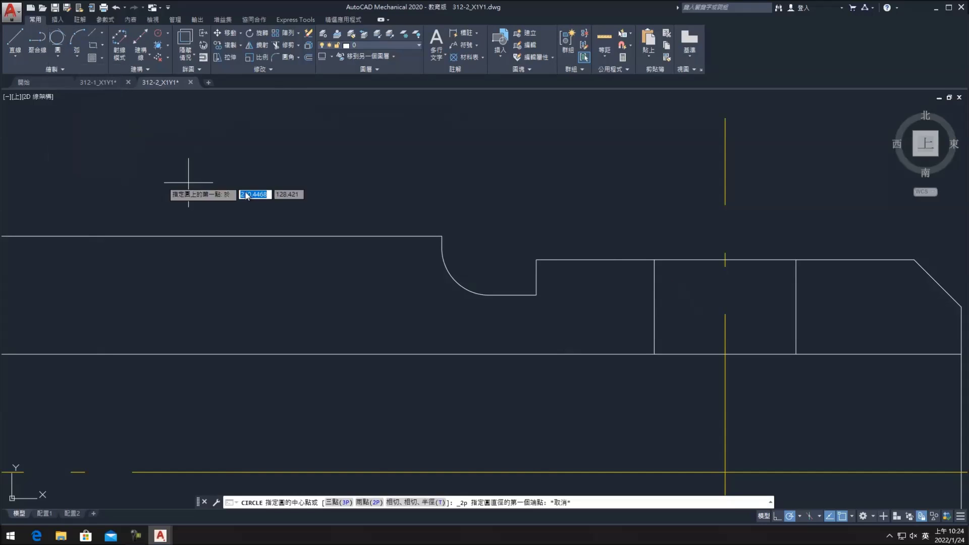
left_click(536, 275)
left_click(523, 293)
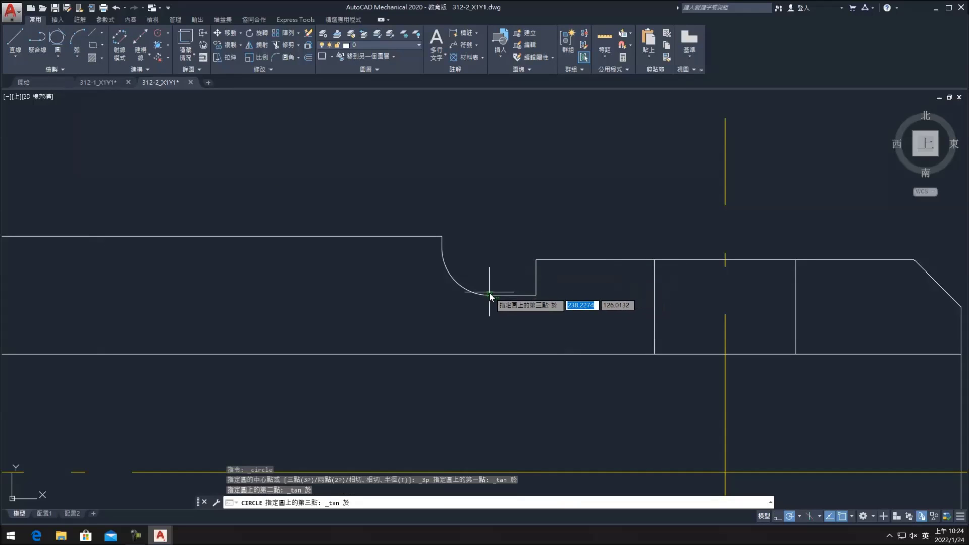
left_click(536, 273)
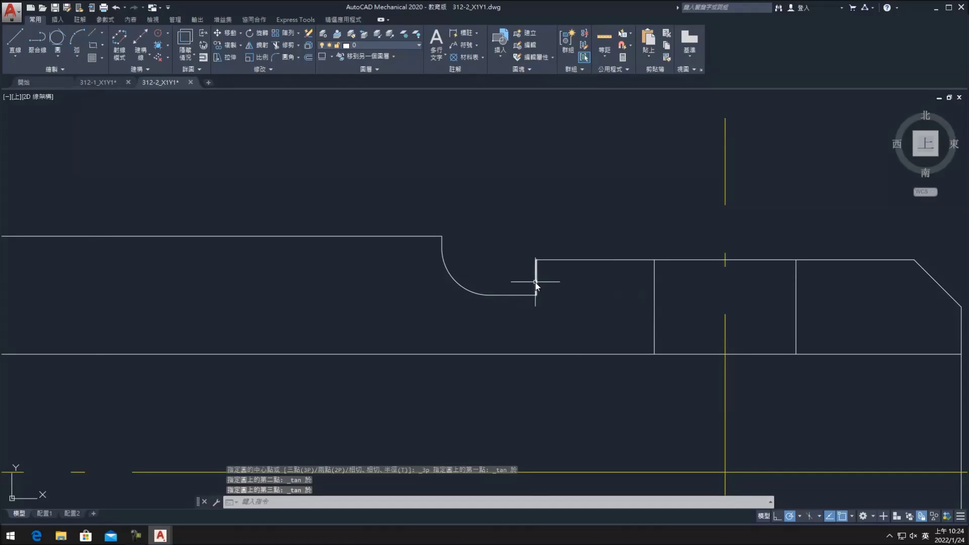
key("Escape")
scroll(525, 233, "down", 4)
scroll(526, 235, "up", 3)
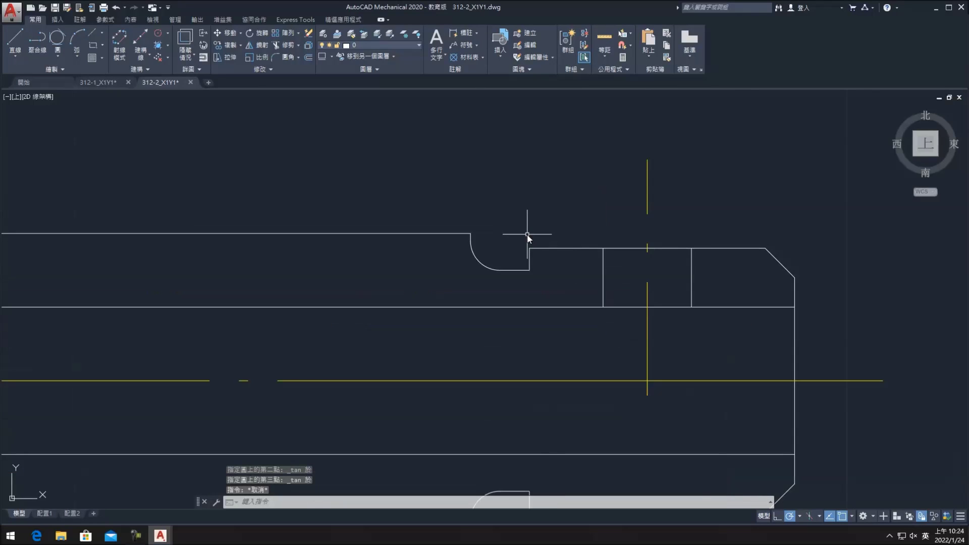
scroll(527, 234, "up", 2)
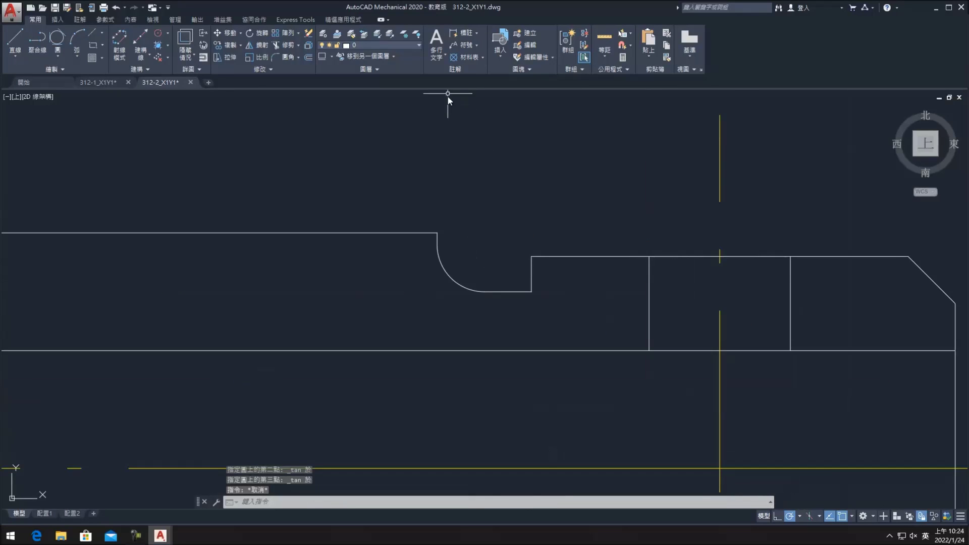
left_click(287, 57)
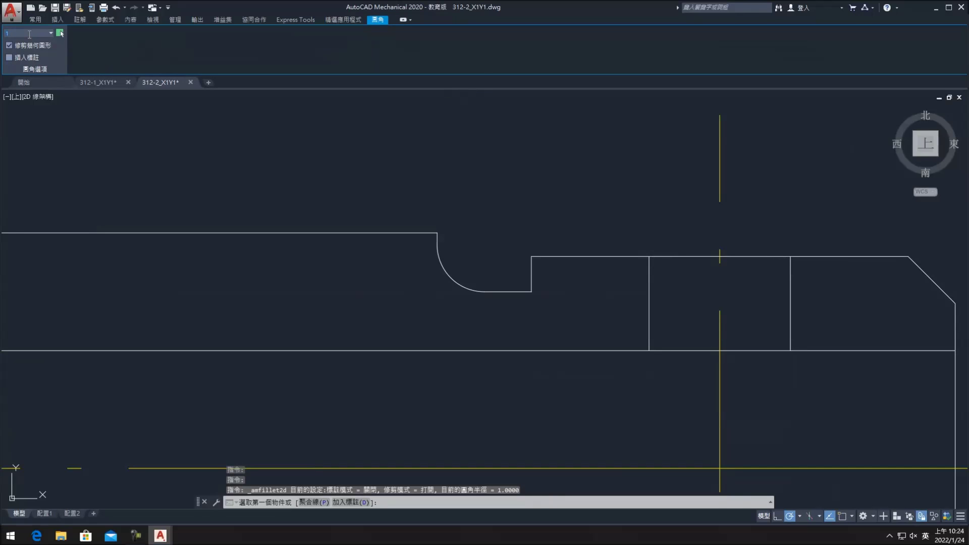
- Fillet the upper and lower groove corners with radius 0.75
type("0.0010.75")
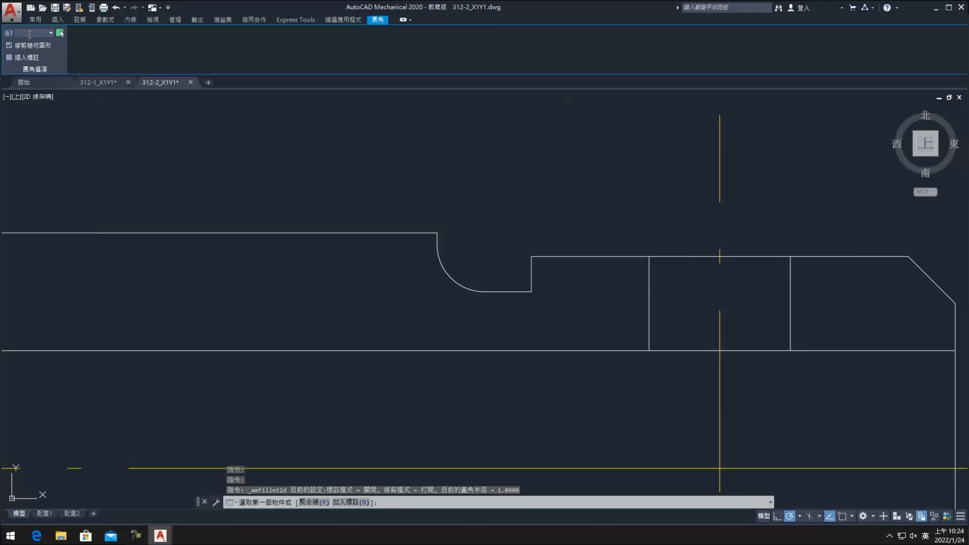
left_click(530, 268)
left_click(515, 292)
scroll(535, 323, "down", 5)
scroll(510, 335, "up", 2)
scroll(525, 346, "up", 1)
key("Return")
left_click(522, 346)
key("Escape")
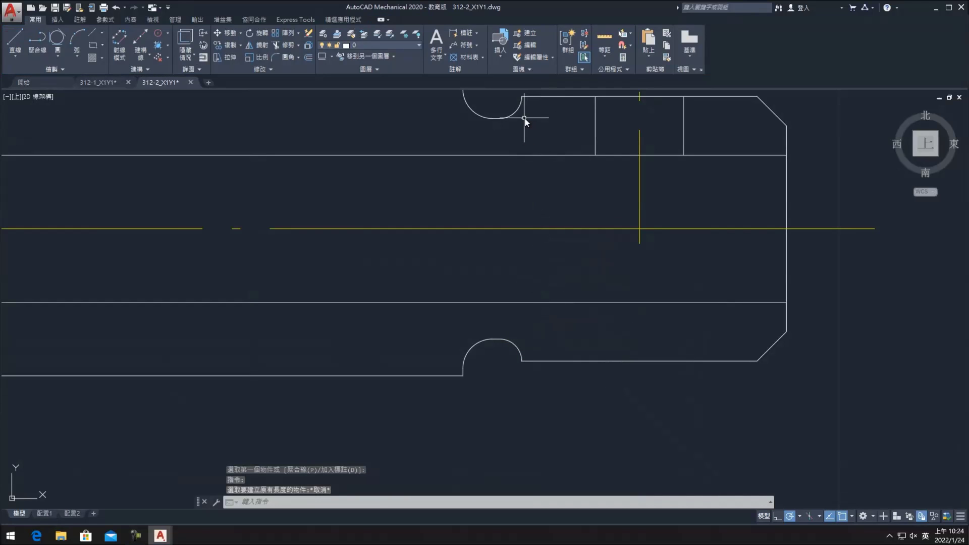
- Erase the stray point mark and zoom out to frame the whole shaft
scroll(556, 277, "down", 2)
scroll(555, 275, "up", 2)
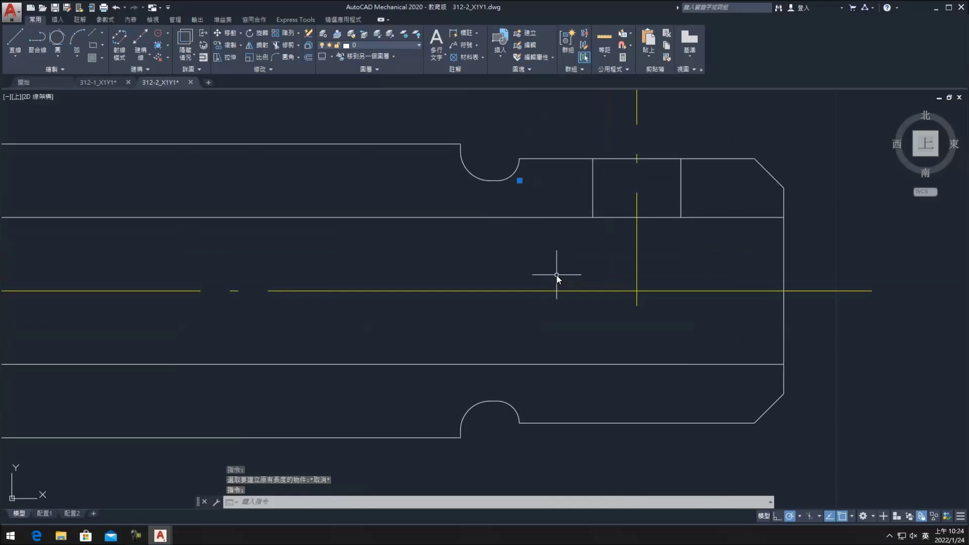
key("Delete")
scroll(530, 258, "down", 2)
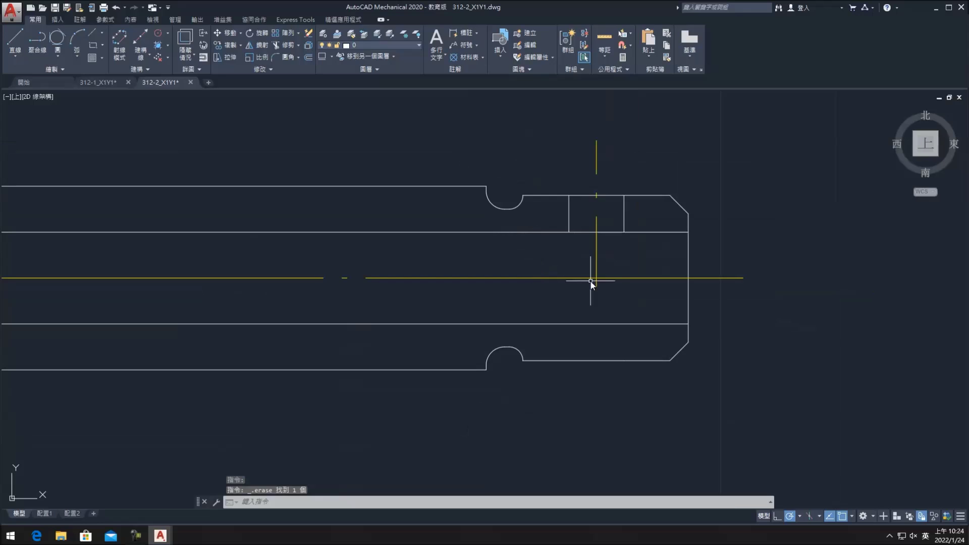
scroll(706, 281, "down", 2)
scroll(640, 316, "down", 2)
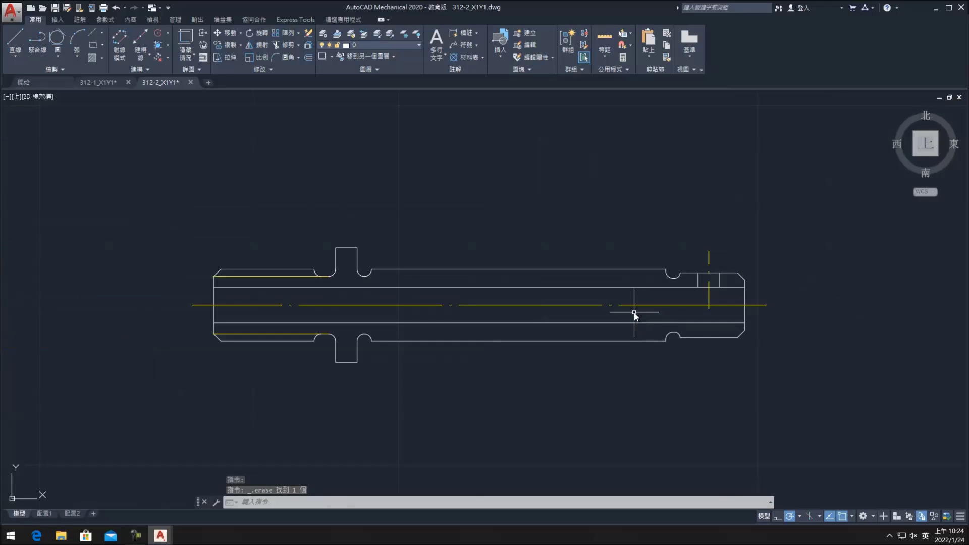
scroll(634, 313, "down", 2)
left_click(795, 427)
- Move the whole shaft, based at its right end, onto the title-block sheet below the pointed part
left_click(401, 302)
left_click(224, 37)
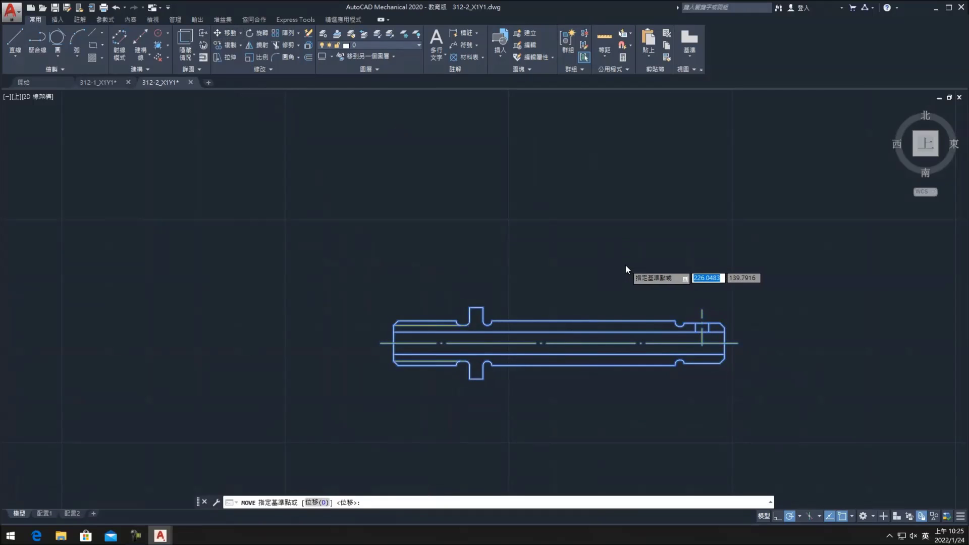
scroll(626, 265, "down", 2)
left_click(378, 339)
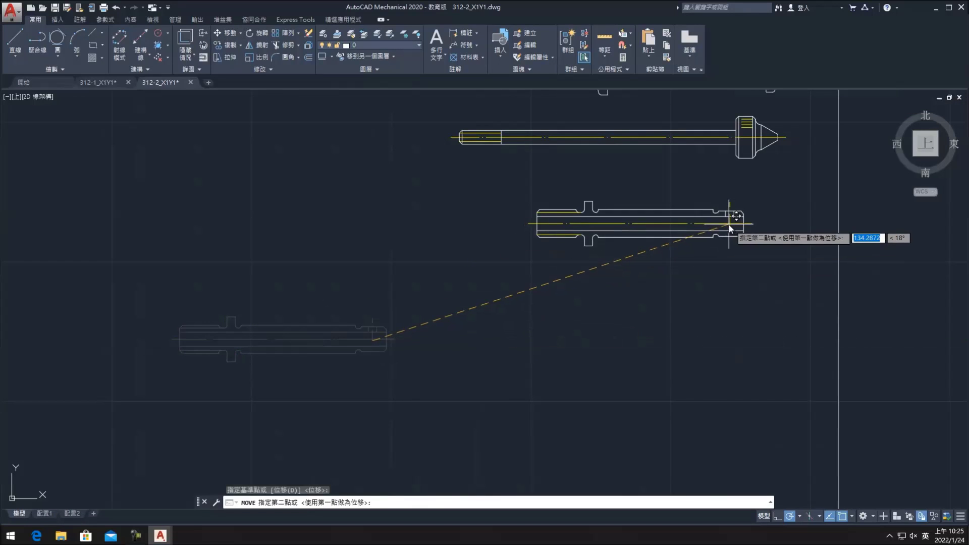
left_click(732, 218)
- Pan to frame the title block and parts, undoing an accidental line
key("Escape")
middle_click_drag(614, 302, 903, 226)
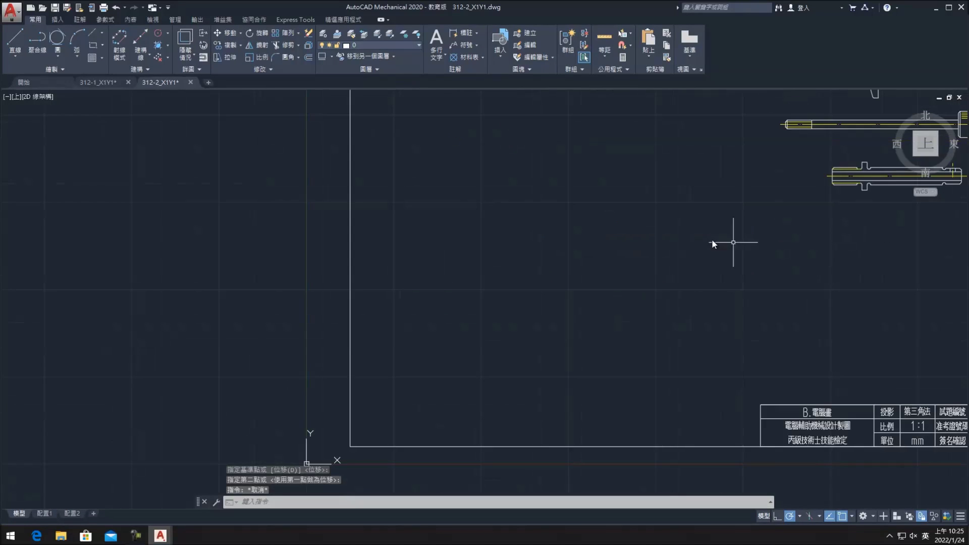
left_click(15, 41)
middle_click_drag(632, 262, 419, 272)
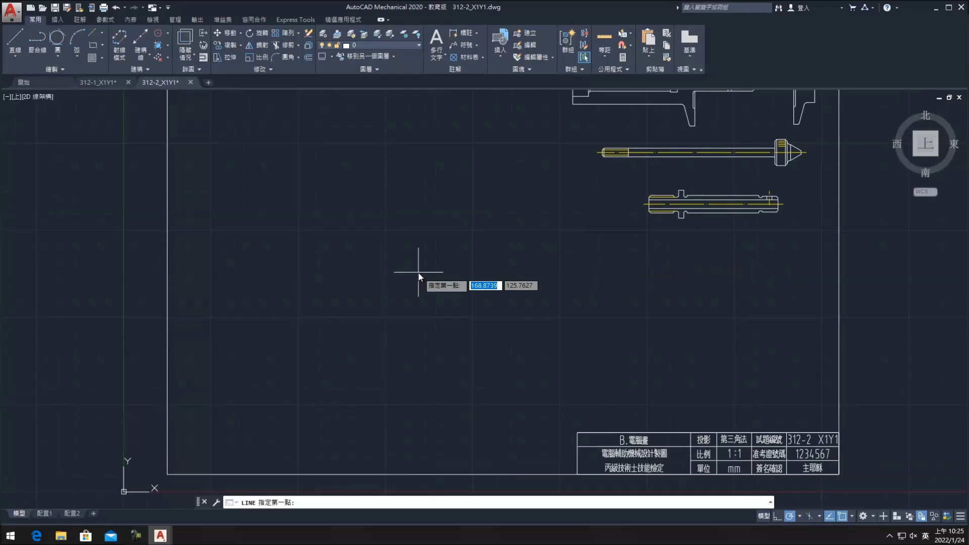
key("ctrl+z")
left_click(141, 36)
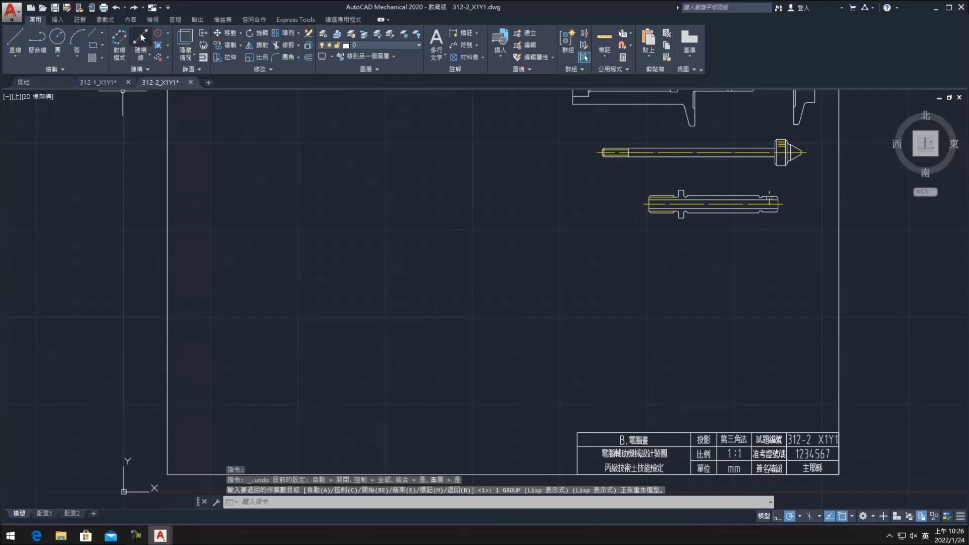
- Place two vertical construction lines and one horizontal construction line
left_click(378, 249)
left_click(325, 277)
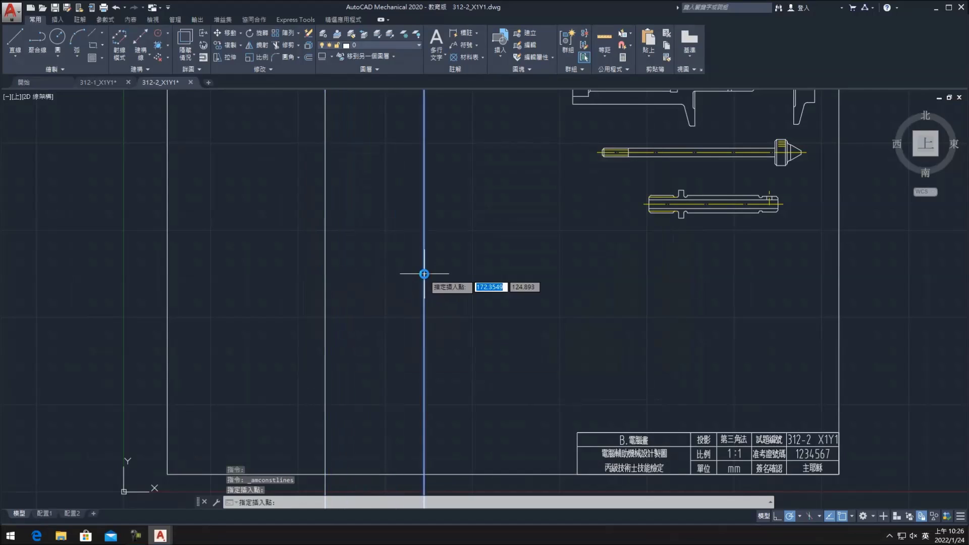
left_click(424, 275)
left_click(323, 202)
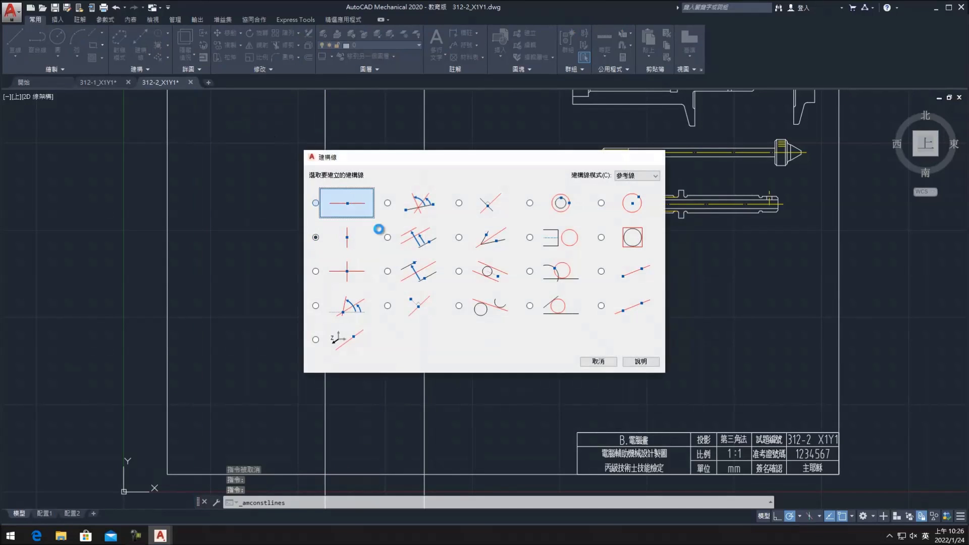
- Draw a radius 20.5 circle centred on the construction line intersection
left_click(60, 34)
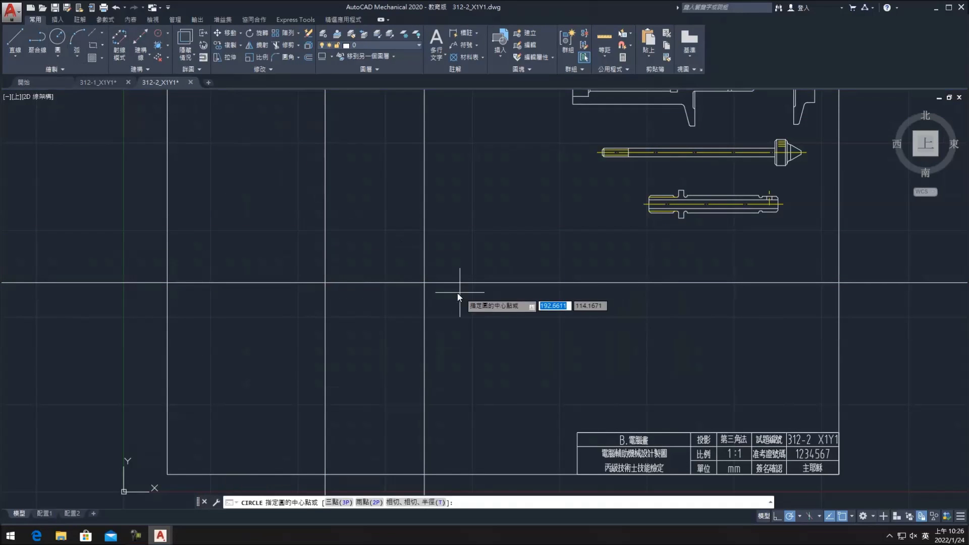
left_click(424, 282)
type("20.5")
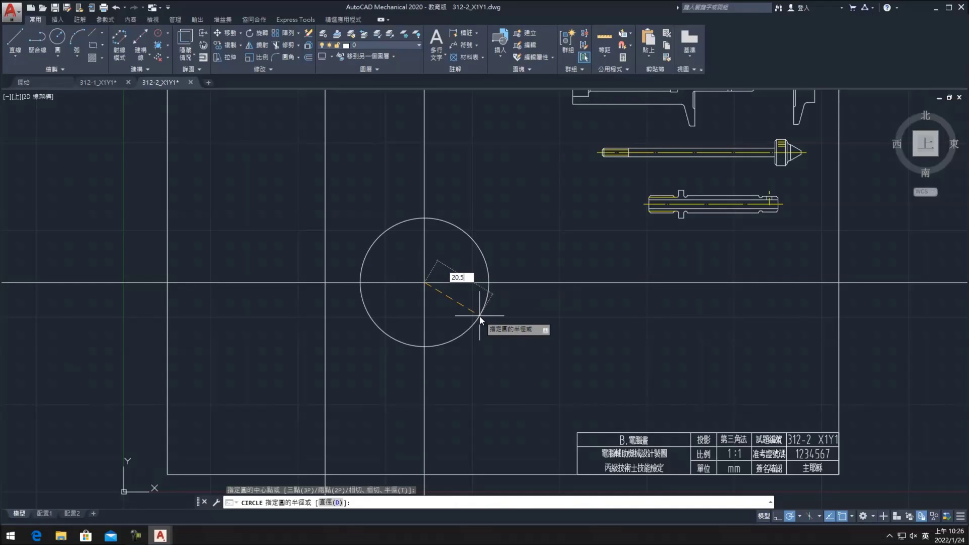
key("Return")
scroll(346, 136, "down", 1)
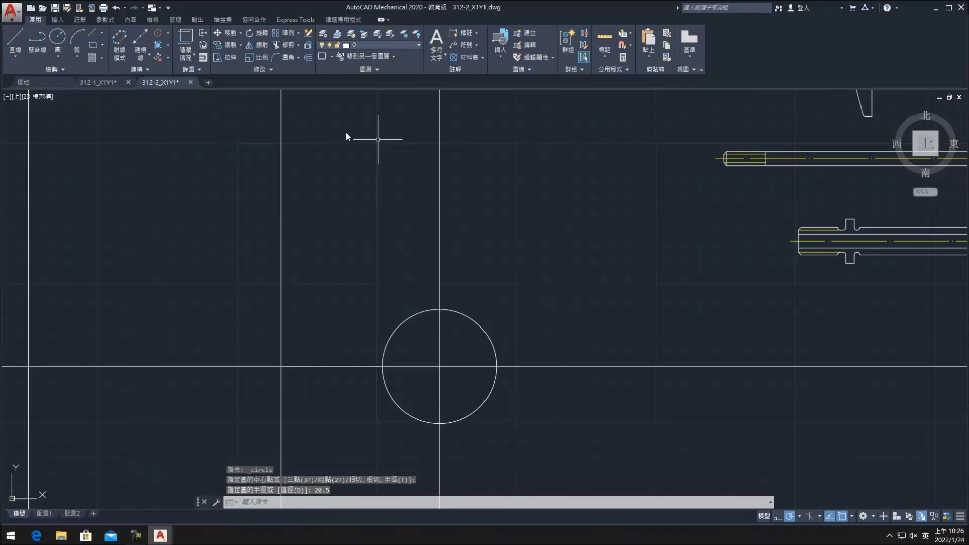
left_click(310, 56)
middle_click_drag(385, 260, 346, 201)
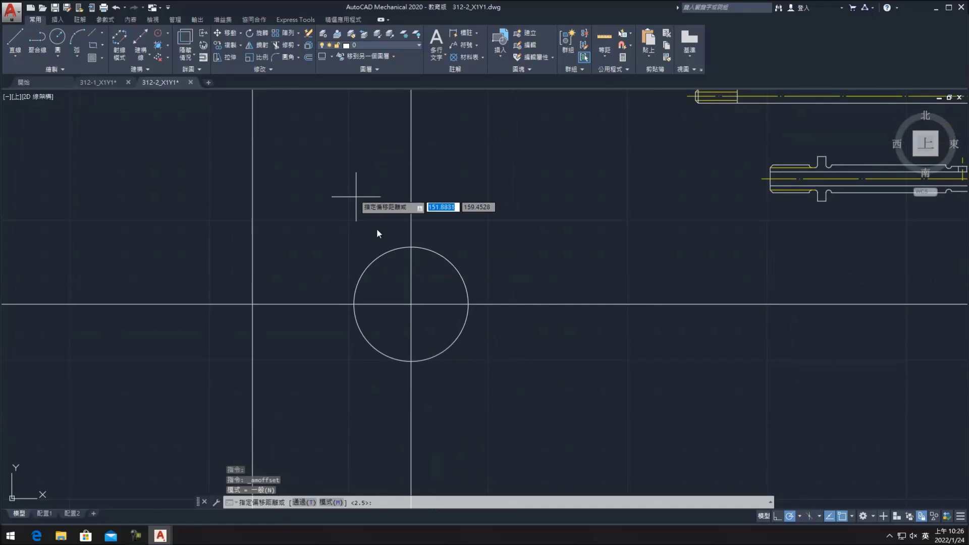
- Offset the horizontal centre line 15.5 downward and the vertical centre line 3 to the left
key("Return")
left_click(444, 304)
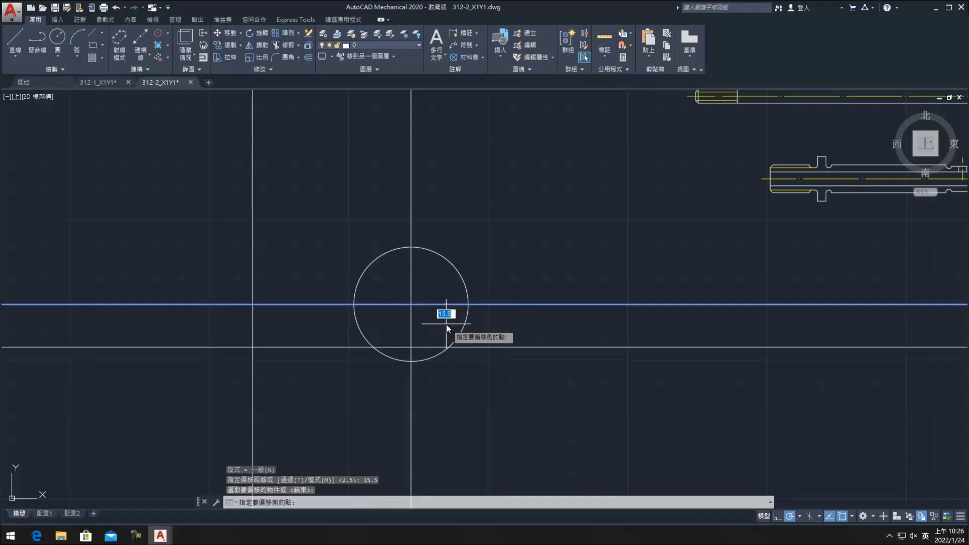
left_click(446, 323)
key("Return")
key("Return")
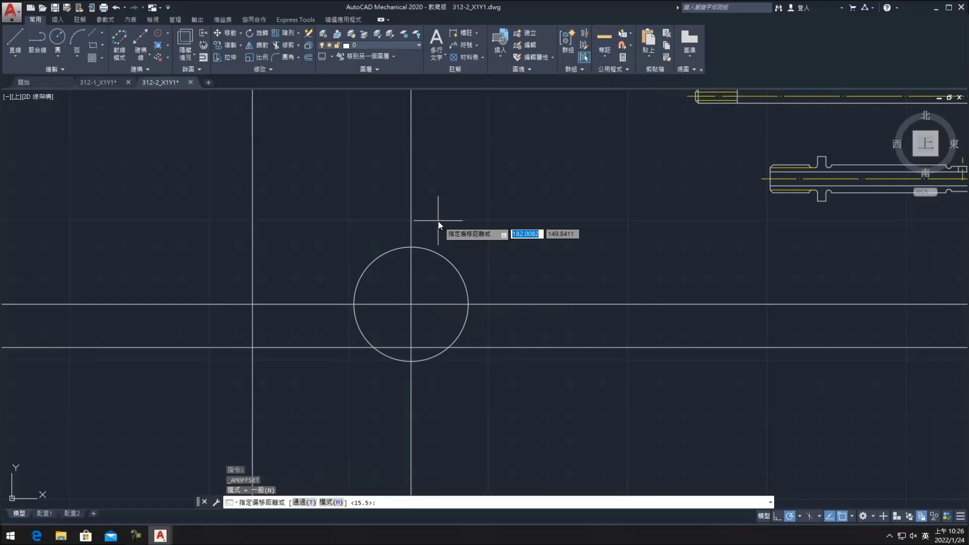
type("3")
key("Return")
left_click(411, 228)
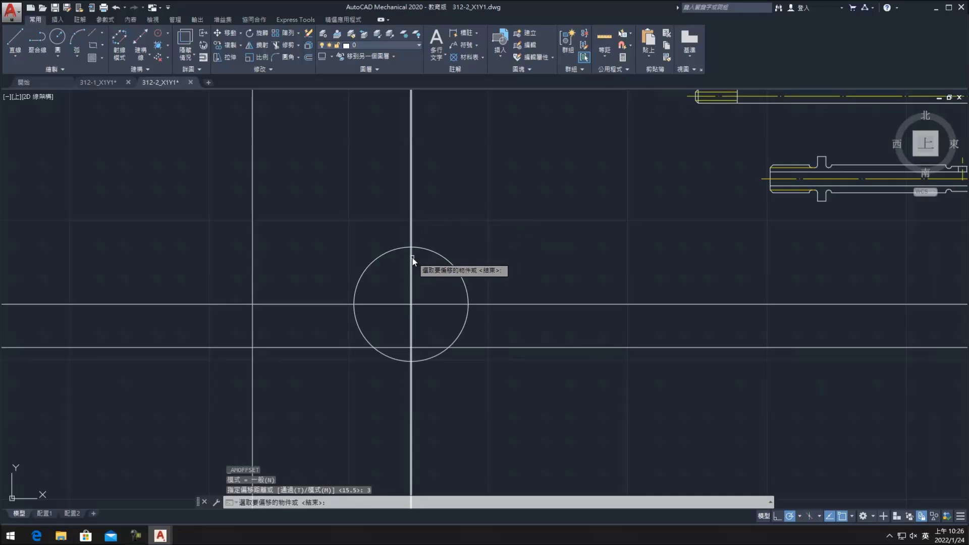
left_click(395, 264)
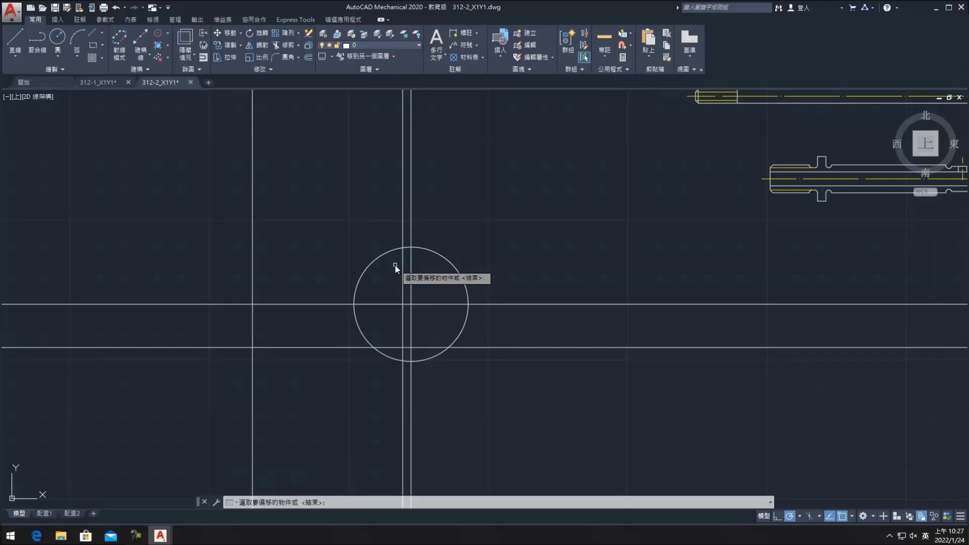
- Add vertical offset lines at 9 and 4.5 units on the left side
key("Return")
key("Return")
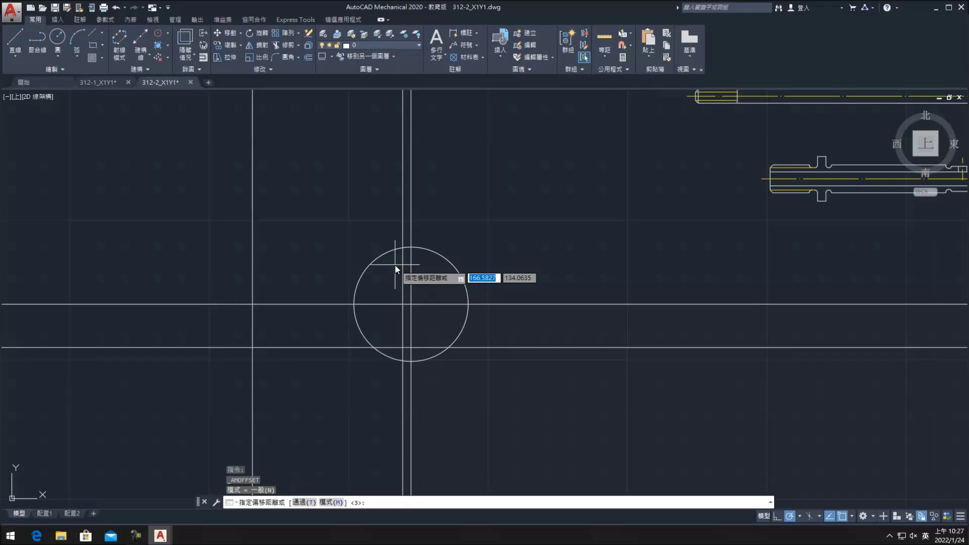
type("9")
key("Return")
left_click(252, 263)
left_click(191, 265)
key("Return")
key("Return")
type("4.5")
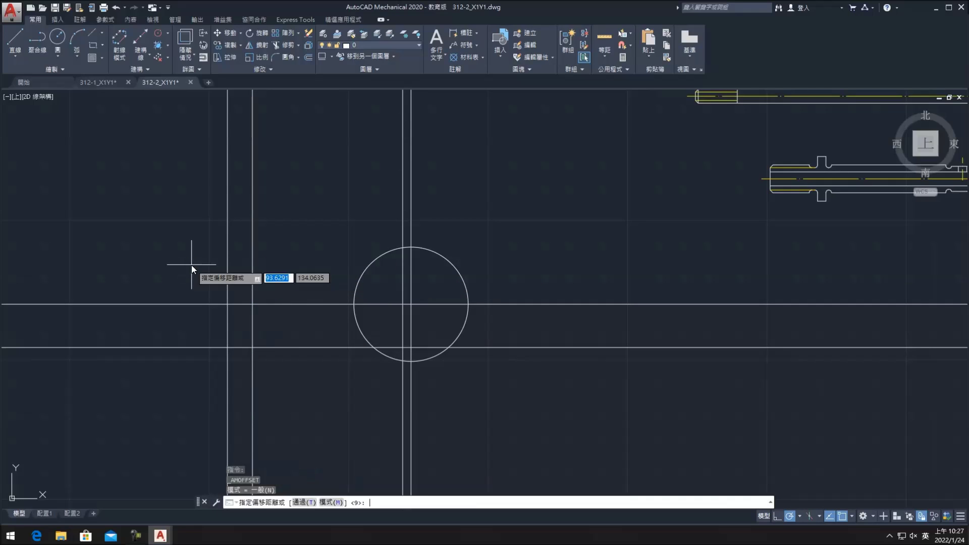
key("Return")
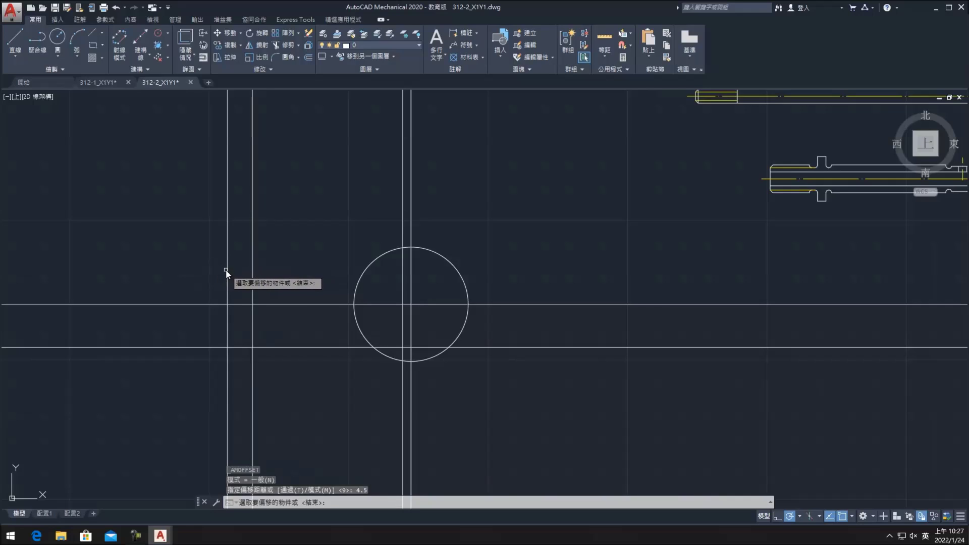
left_click(226, 270)
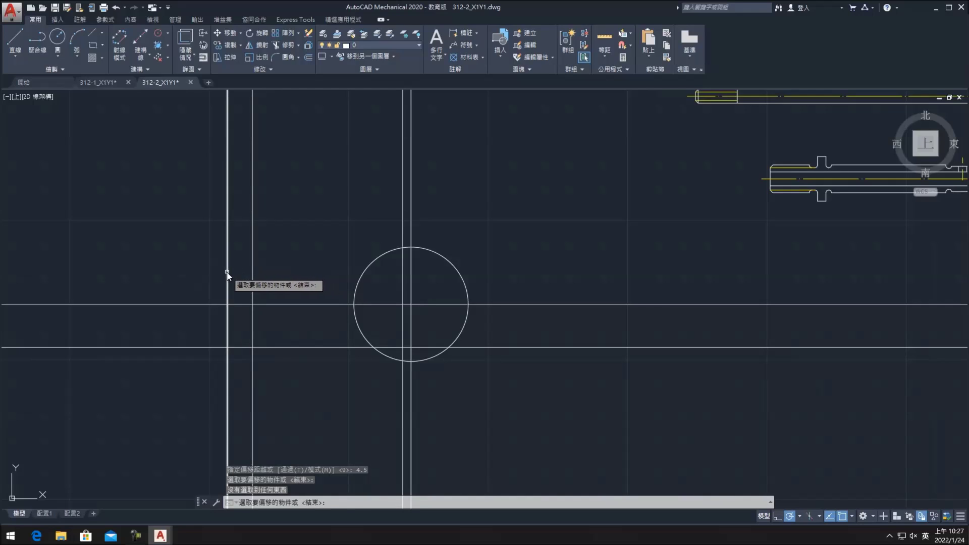
left_click(227, 271)
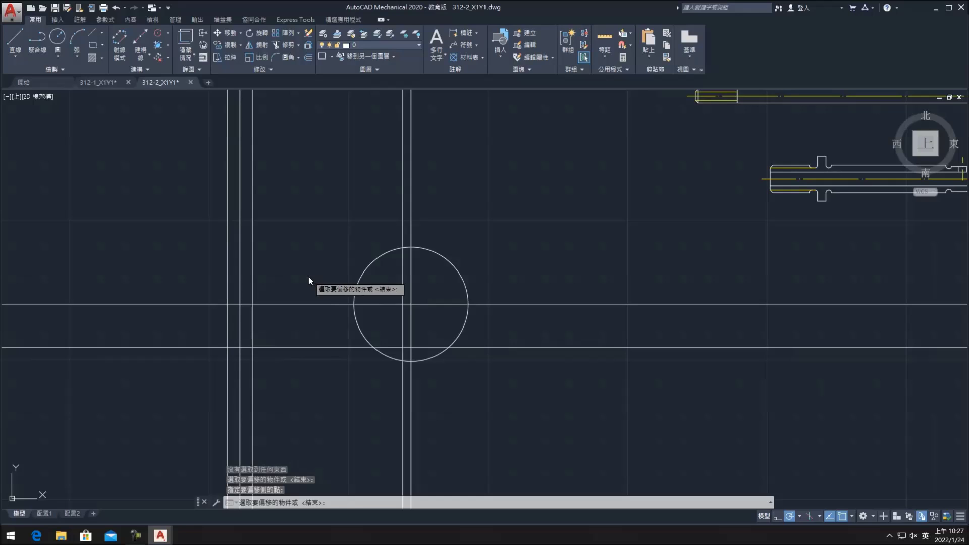
- Offset one more vertical line by 1 unit
key("Return")
key("Return")
type("1")
key("Return")
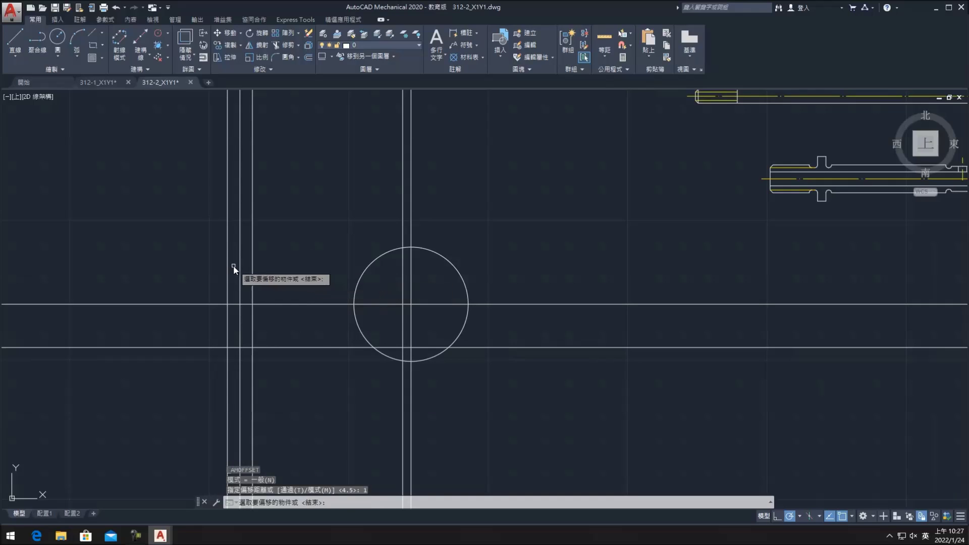
scroll(242, 263, "up", 2)
left_click(241, 270)
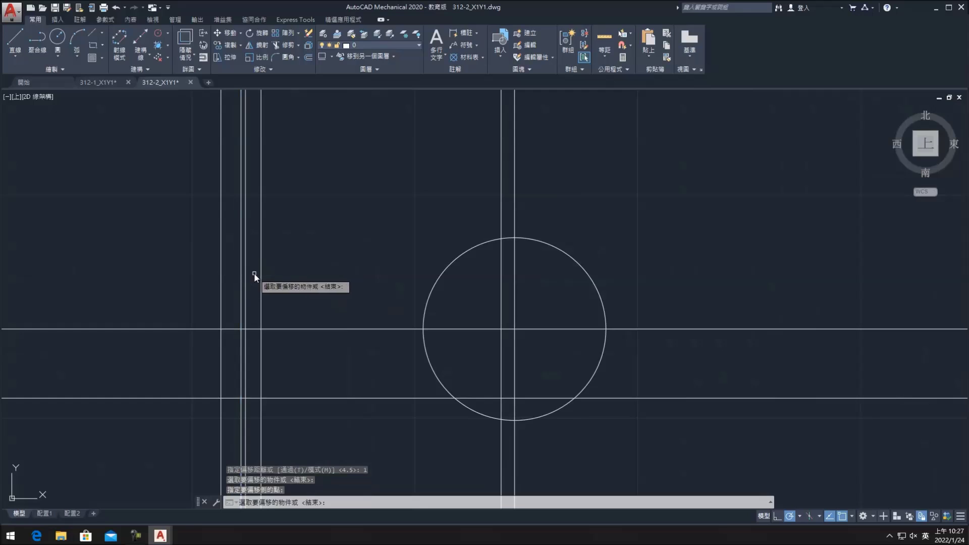
scroll(373, 272, "down", 3)
key("Escape")
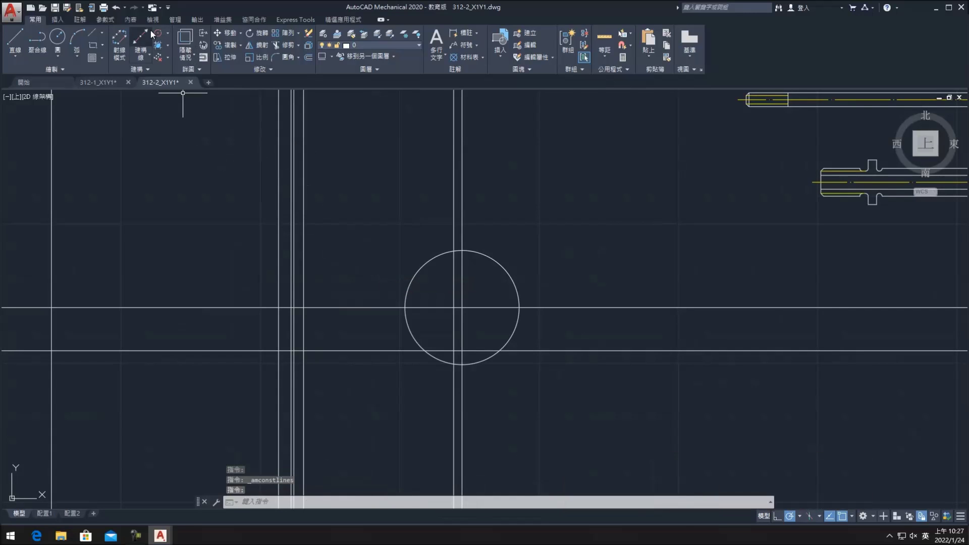
- Place horizontal construction lines along the circle's top and just below the lower offset line
left_click(348, 198)
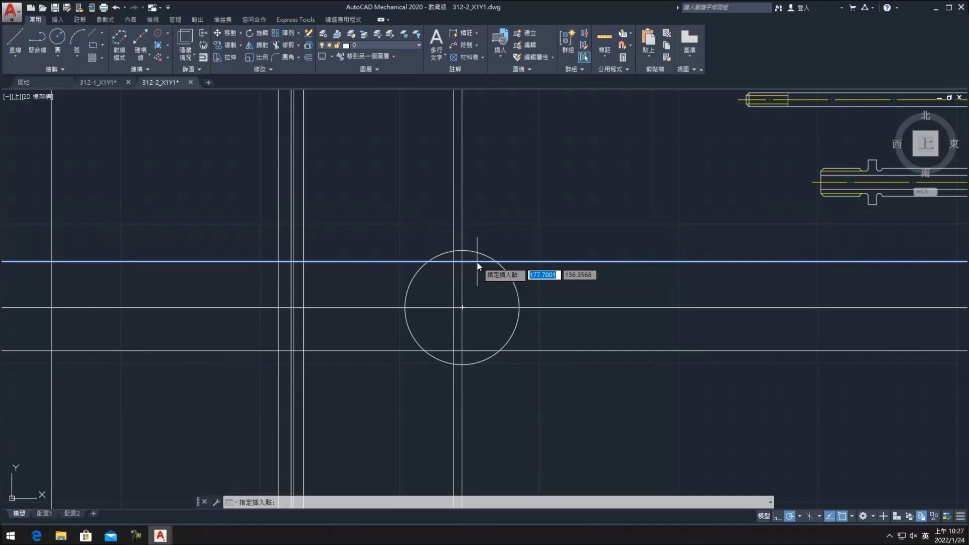
left_click(452, 362)
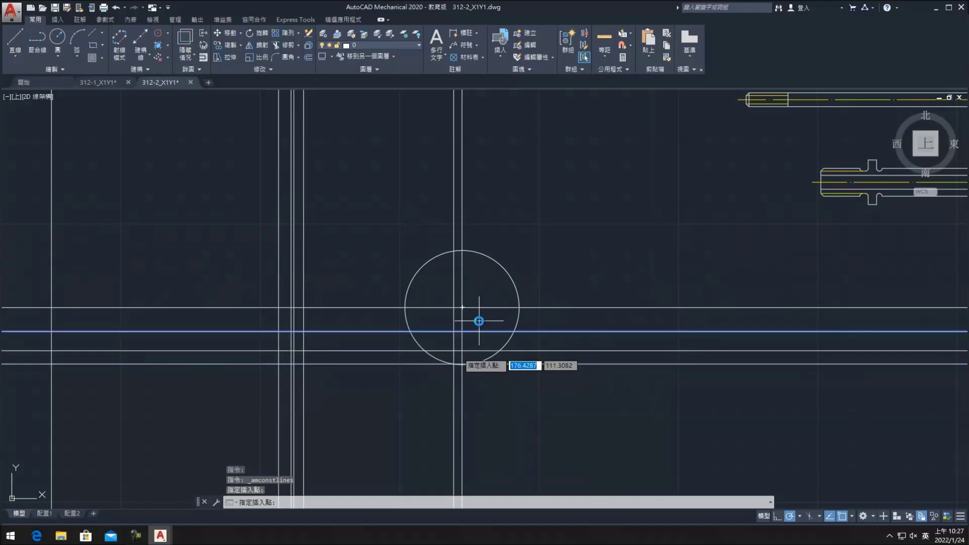
left_click(465, 250)
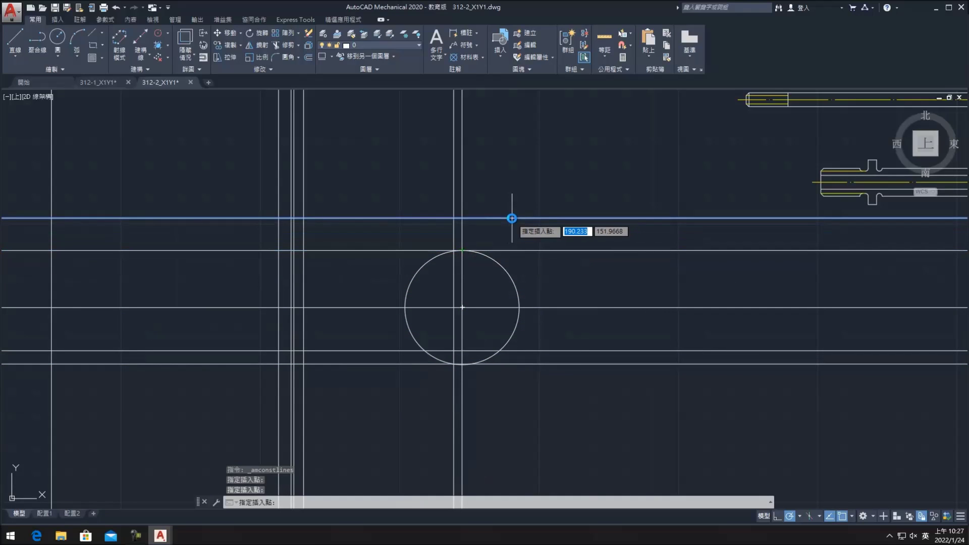
key("Escape")
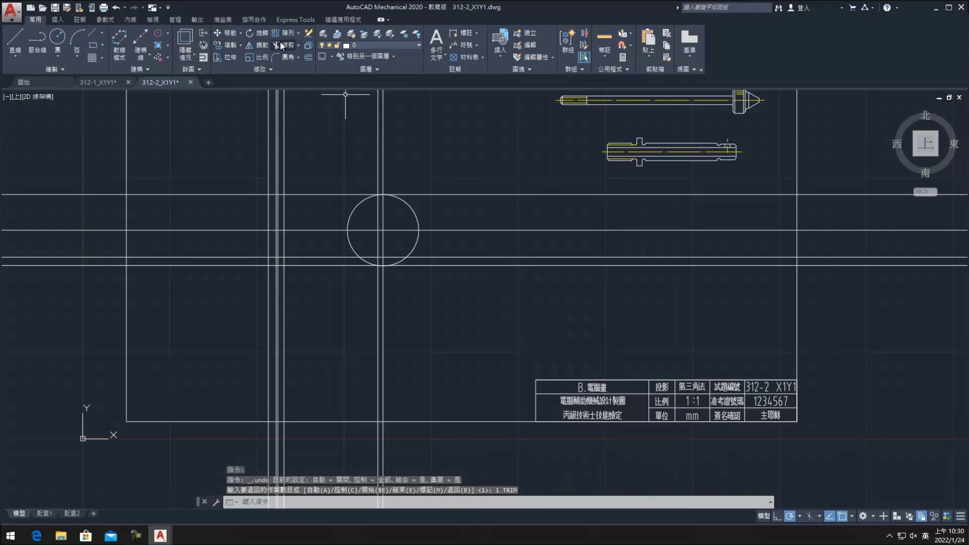
left_click(281, 45)
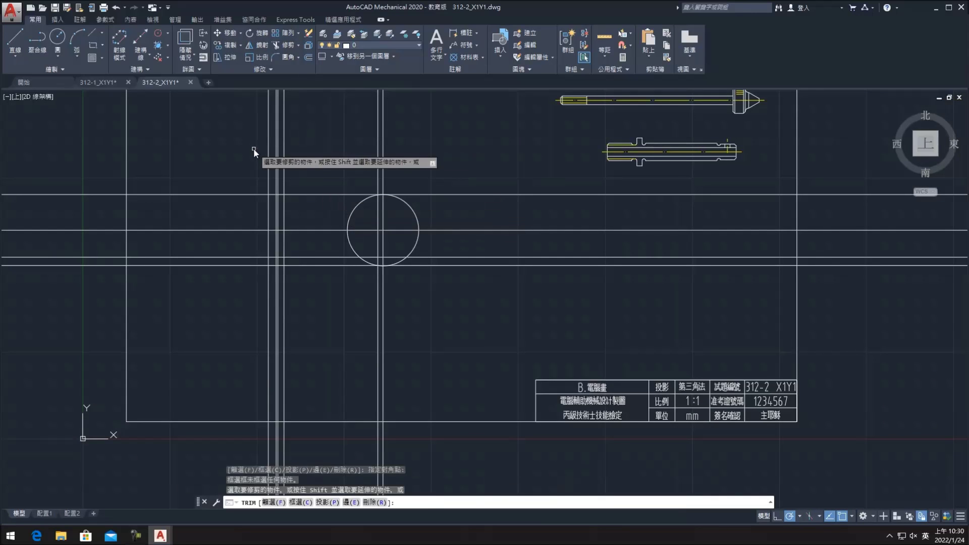
- Fence-trim the excess lines and trim the top line left of the circle
left_click(313, 158)
key("Return")
scroll(273, 175, "up", 4)
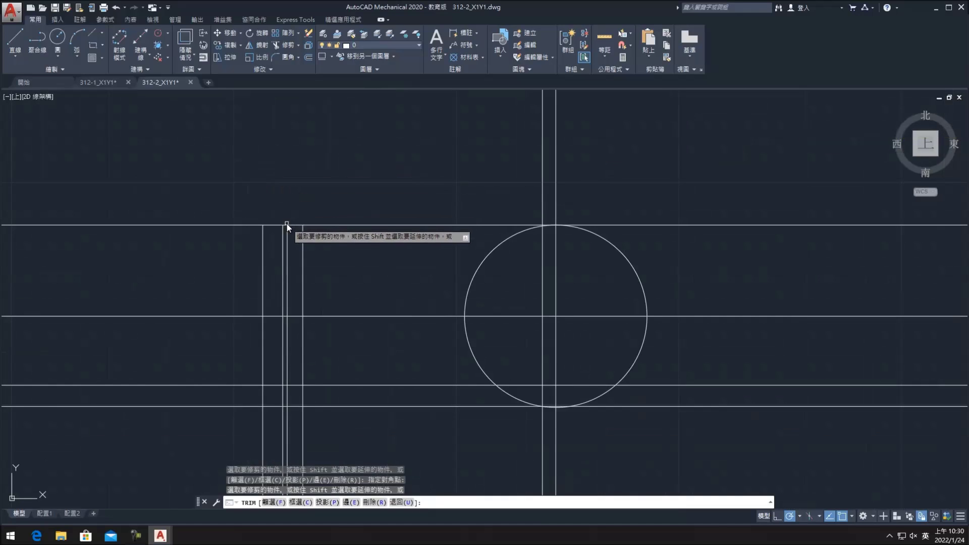
scroll(320, 273, "down", 2)
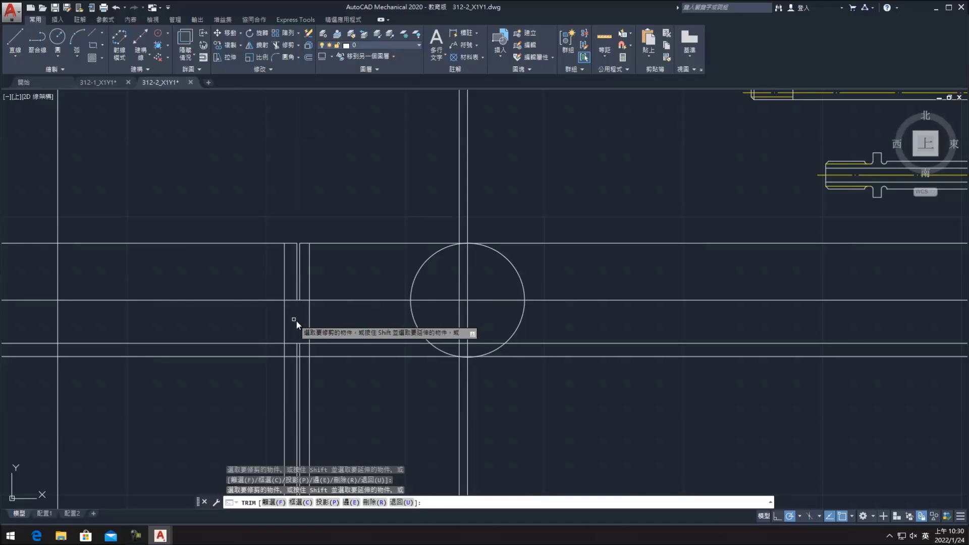
middle_click_drag(303, 329, 311, 310)
left_click(329, 195)
left_click(260, 237)
- Trim the horizontal lines left of the side view and the vertical pieces below it
left_click(263, 244)
left_click(250, 341)
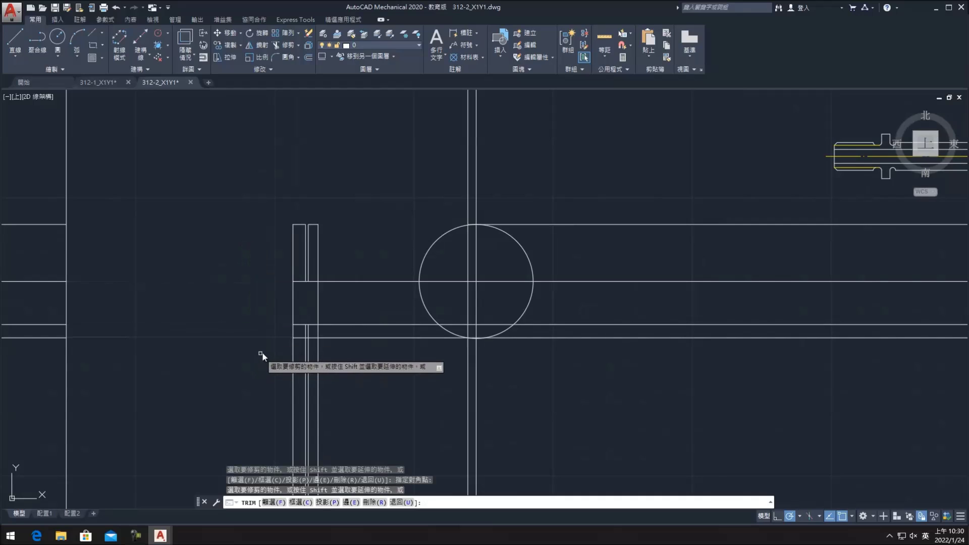
left_click(329, 359)
left_click(281, 350)
left_click(355, 359)
left_click(345, 265)
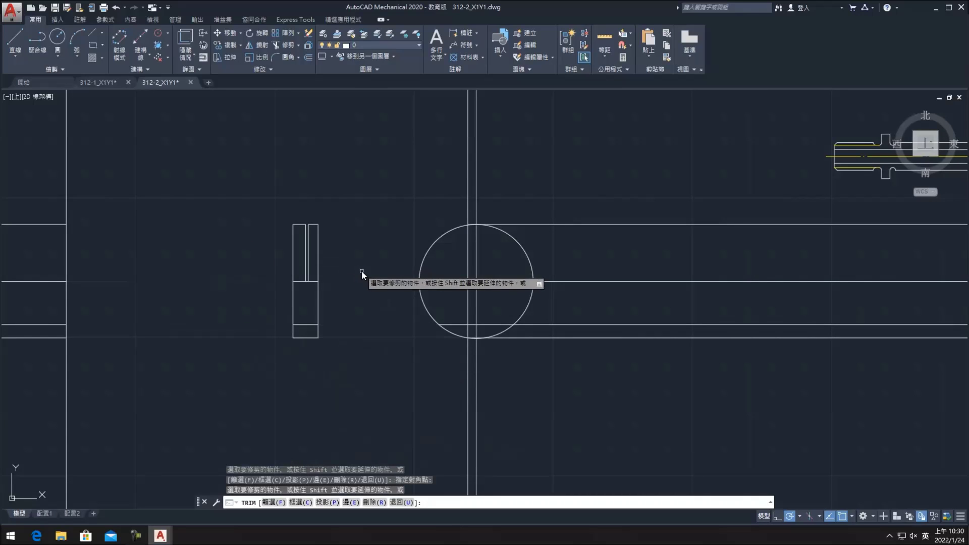
key("Escape")
- Window-select the four leftover horizontal line pieces and delete them
scroll(363, 272, "down", 4)
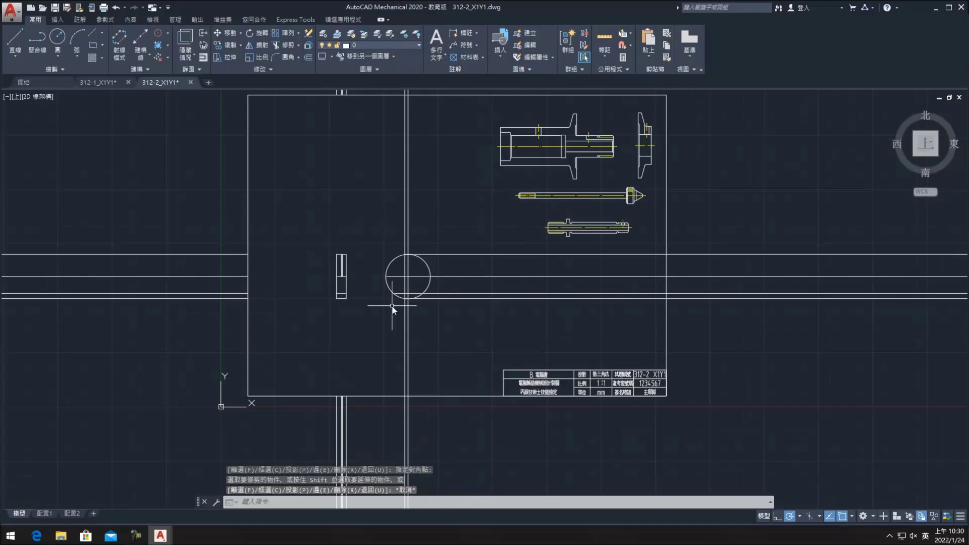
left_click(459, 447)
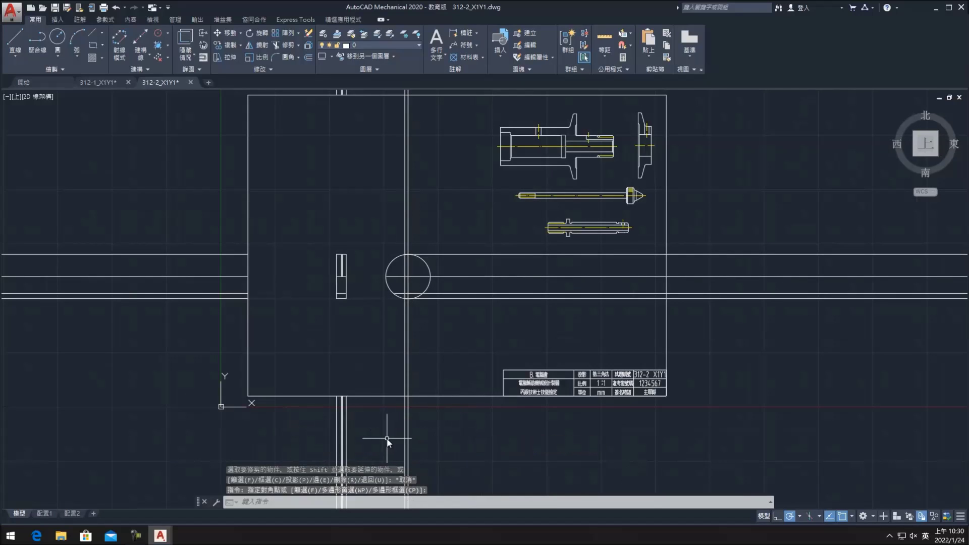
left_click(259, 400)
left_click(184, 356)
left_click(152, 226)
key("Delete")
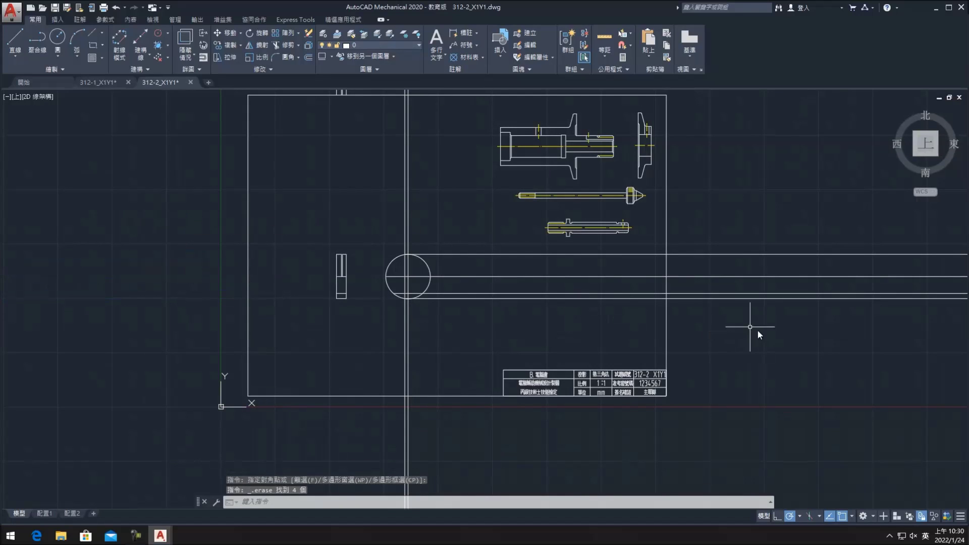
middle_click_drag(491, 207, 487, 277)
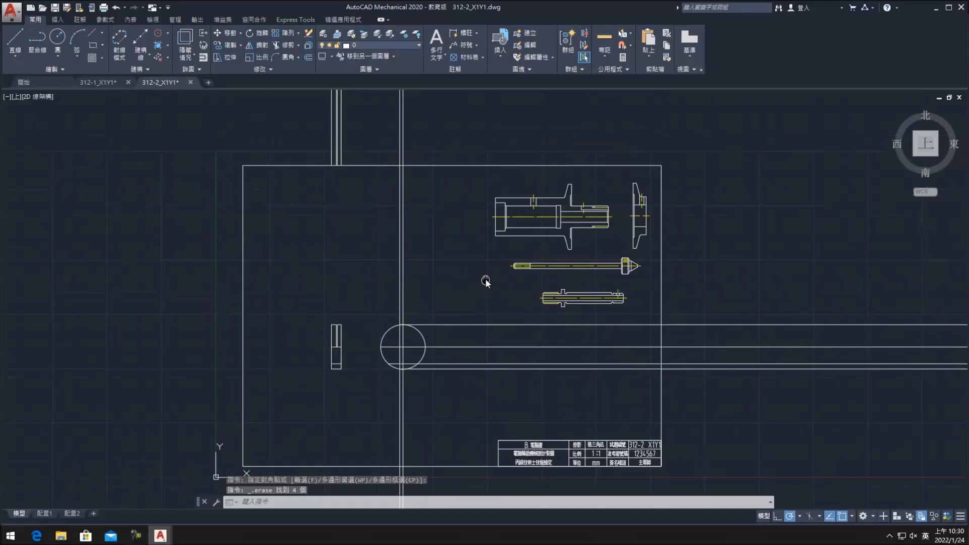
left_click(281, 49)
scroll(597, 262, "down", 2)
- Trim the lines caught in a crossing window on the side view
left_click(401, 420)
left_click(474, 379)
scroll(448, 297, "up", 2)
scroll(495, 243, "up", 4)
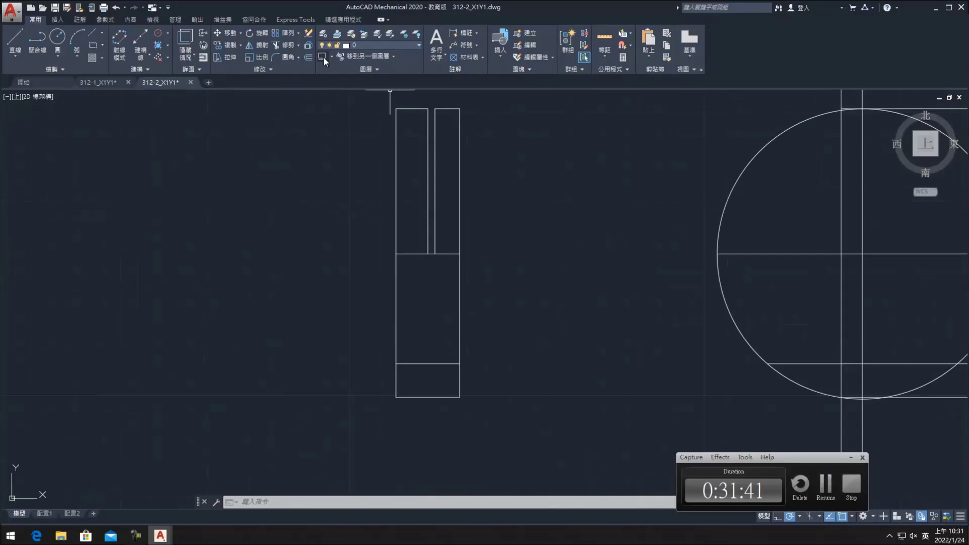
- Offset a horizontal side-view line 15 units upward
left_click(309, 57)
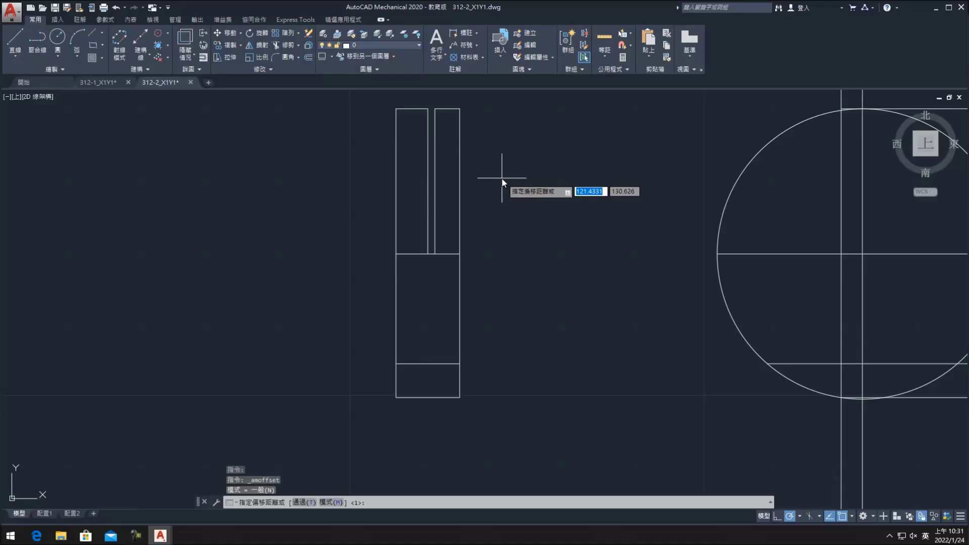
type("15")
key("Return")
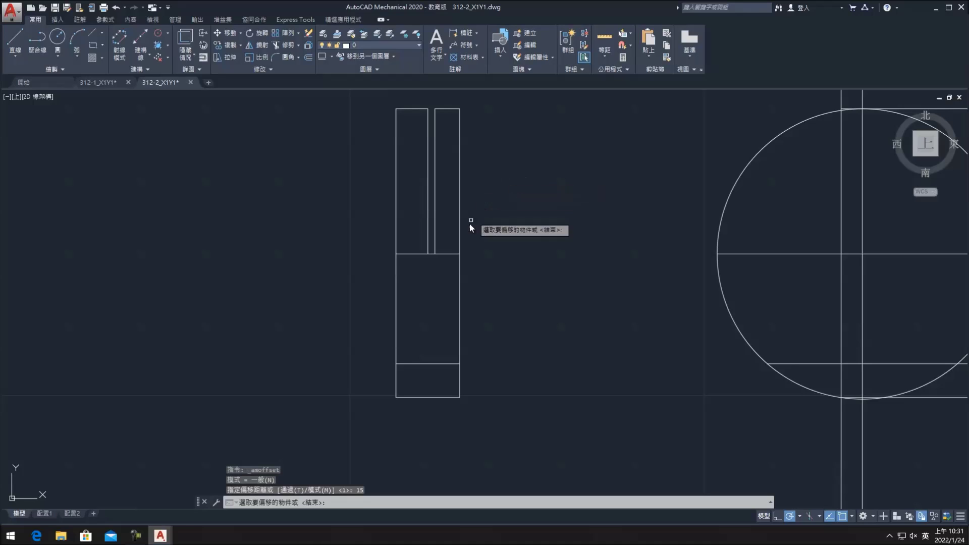
left_click(404, 254)
left_click(410, 202)
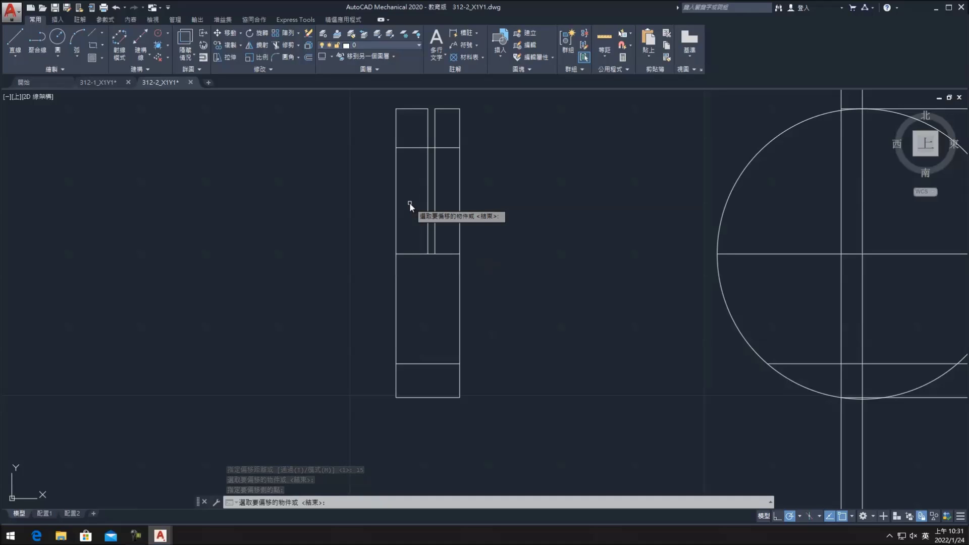
- Add three thin groove lines, each offset 1 unit from the previous
key("Return")
key("Return")
type("1")
key("Return")
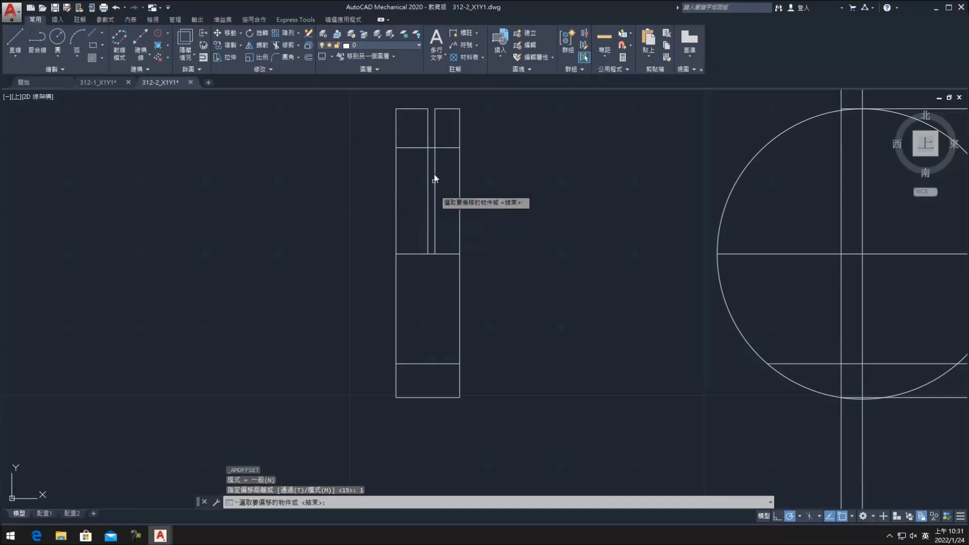
left_click(409, 148)
left_click(409, 160)
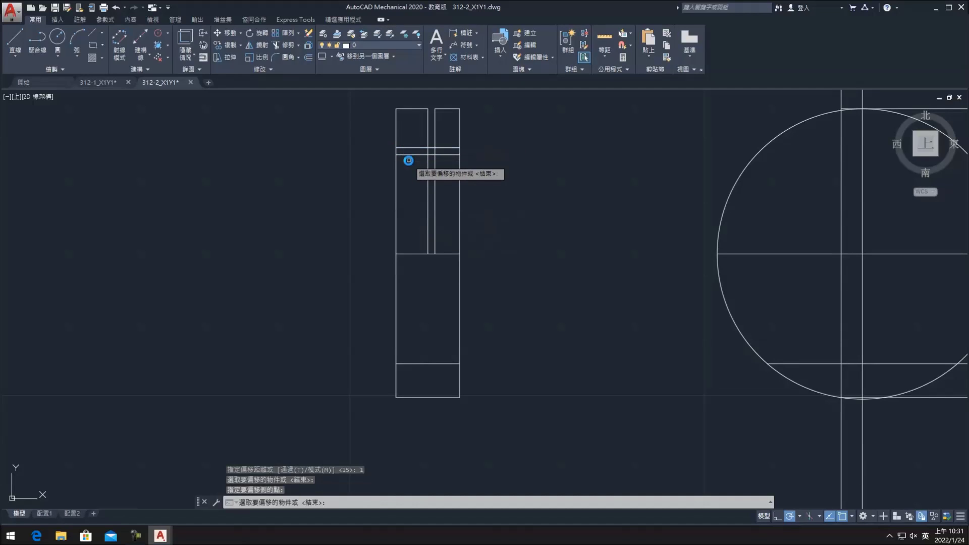
left_click(409, 154)
left_click(414, 135)
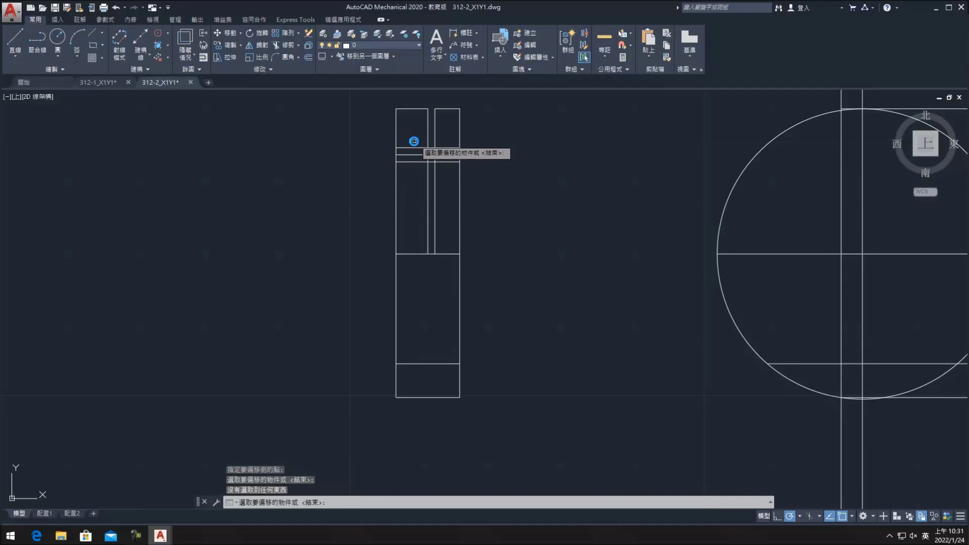
left_click(414, 137)
left_click(417, 141)
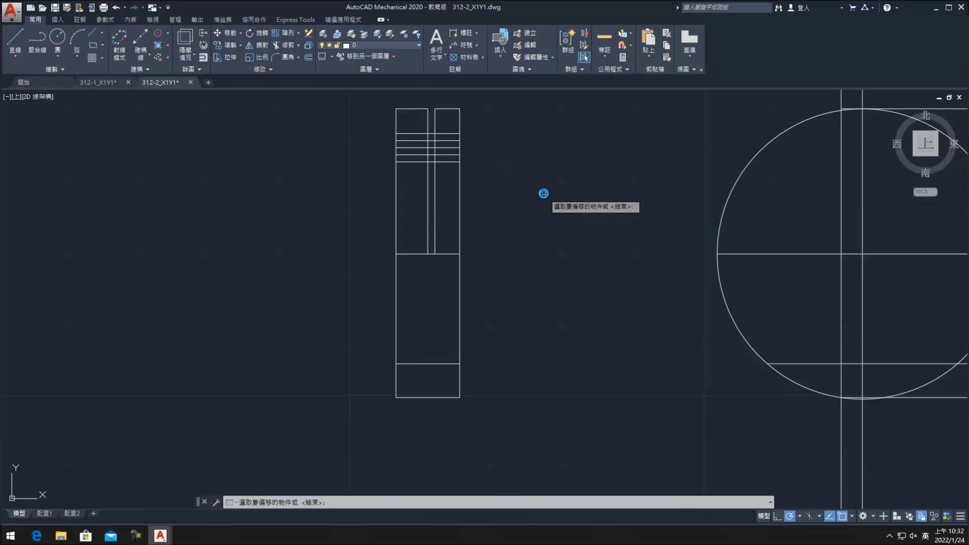
key("Return")
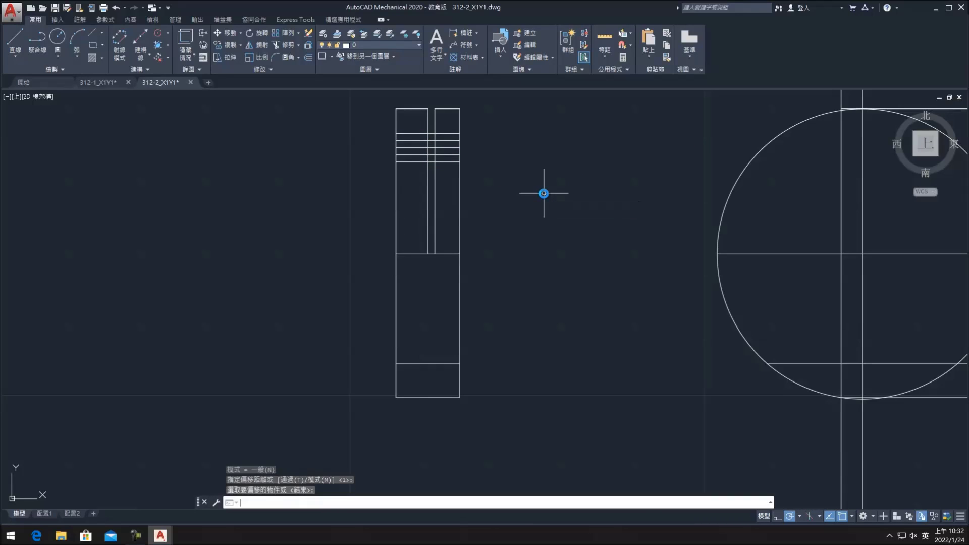
- Offset the middle step line 9 units both above and below
key("Return")
type("9")
key("Return")
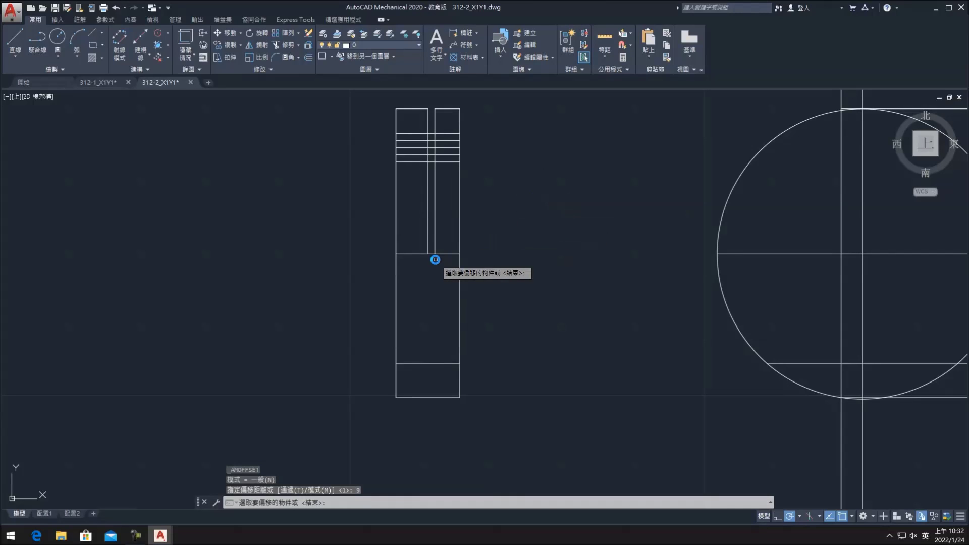
left_click(445, 253)
left_click(449, 217)
left_click(449, 253)
left_click(449, 280)
- Offset the middle step line by 10 units, adding two copies
key("Return")
key("Return")
type("10")
key("Return")
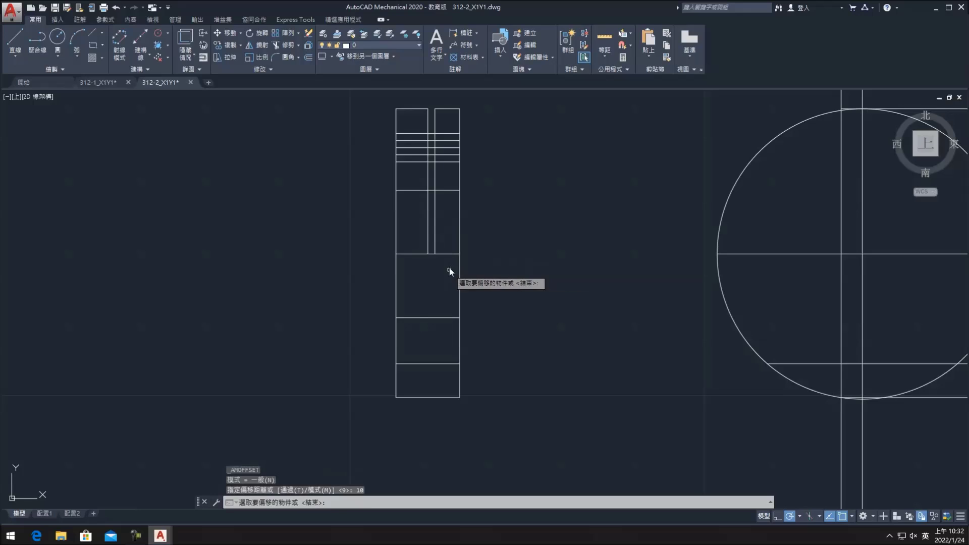
left_click(449, 253)
left_click(447, 252)
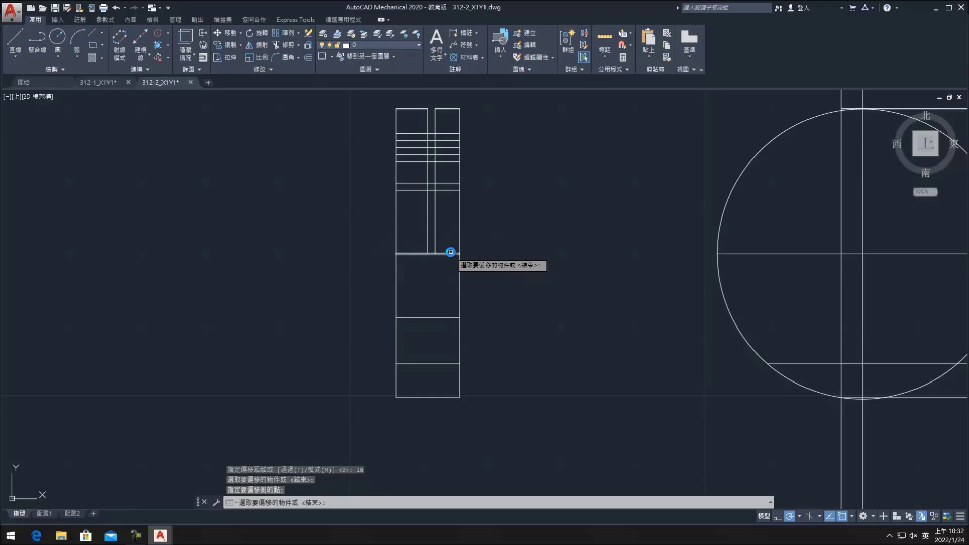
left_click(450, 278)
key("Escape")
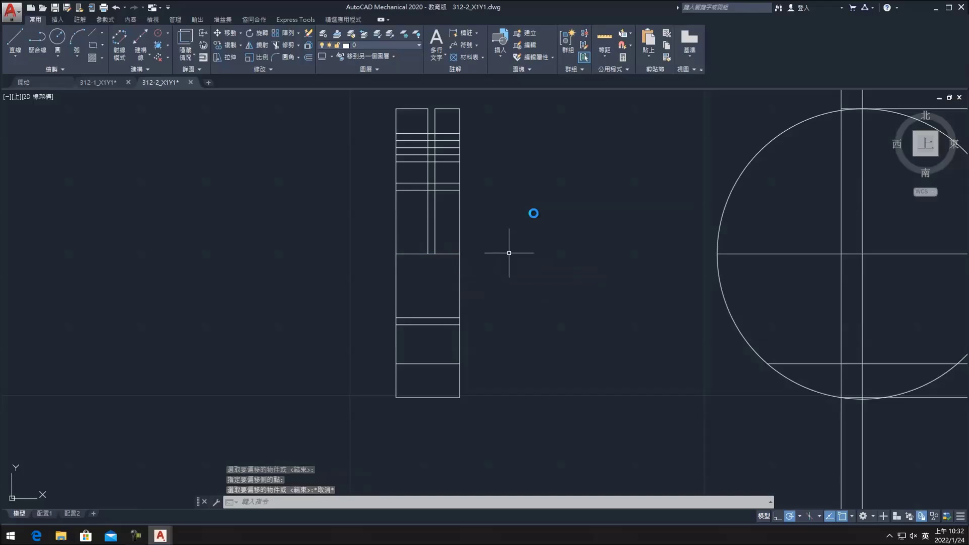
scroll(509, 252, "down", 2)
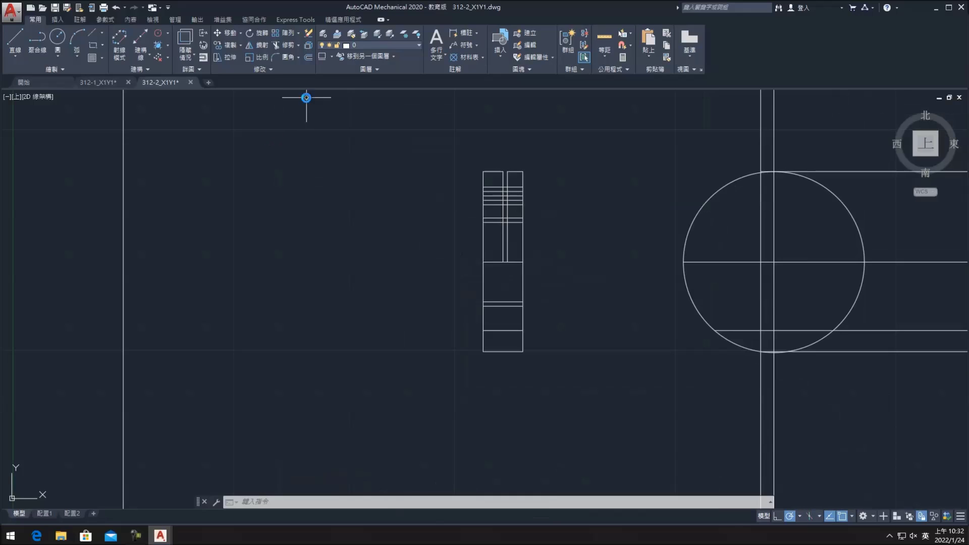
- Trim every horizontal line crossing the gap between the two inner verticals
left_click(275, 45)
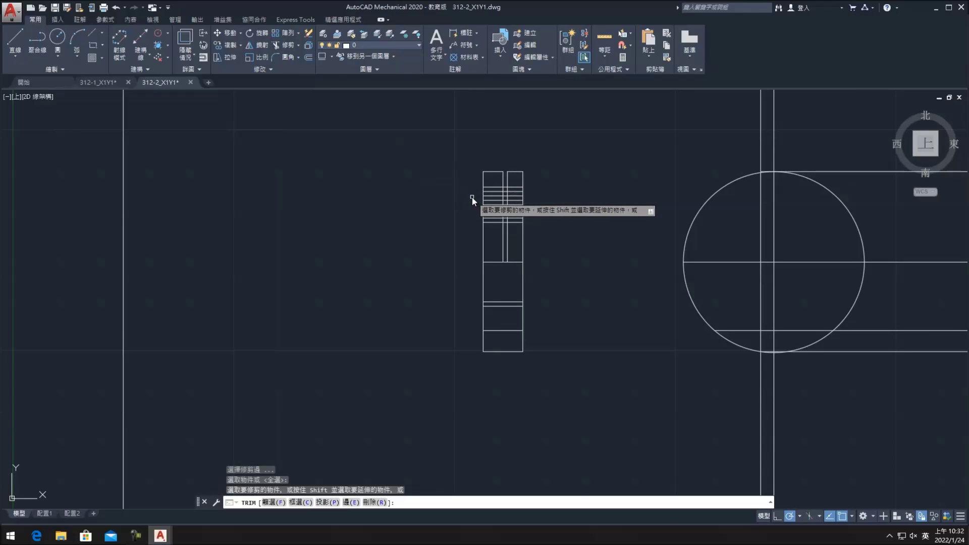
scroll(472, 200, "up", 4)
scroll(490, 208, "up", 2)
left_click(565, 280)
left_click(564, 245)
left_click_drag(565, 171, 556, 210)
left_click_drag(564, 115, 557, 151)
scroll(666, 210, "down", 4)
middle_click_drag(671, 211, 563, 244)
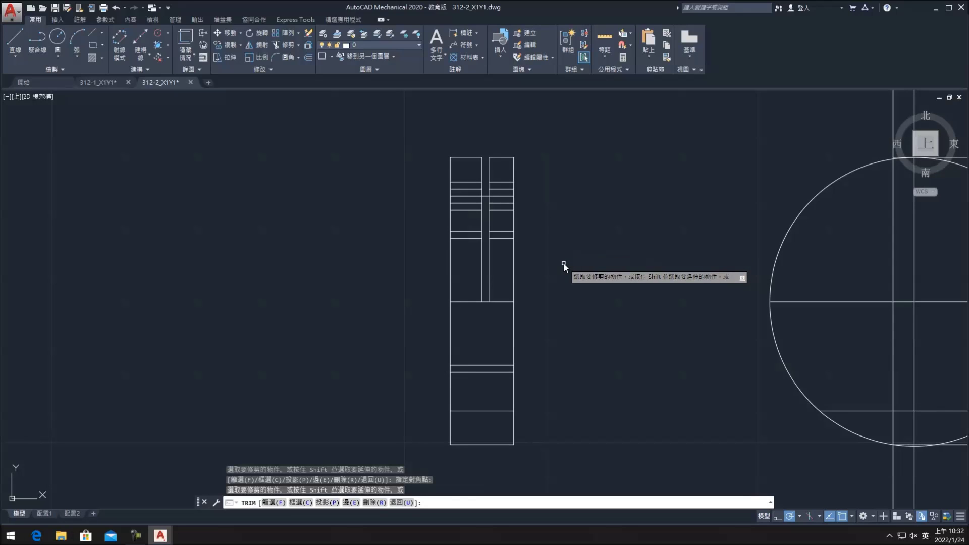
scroll(499, 148, "up", 2)
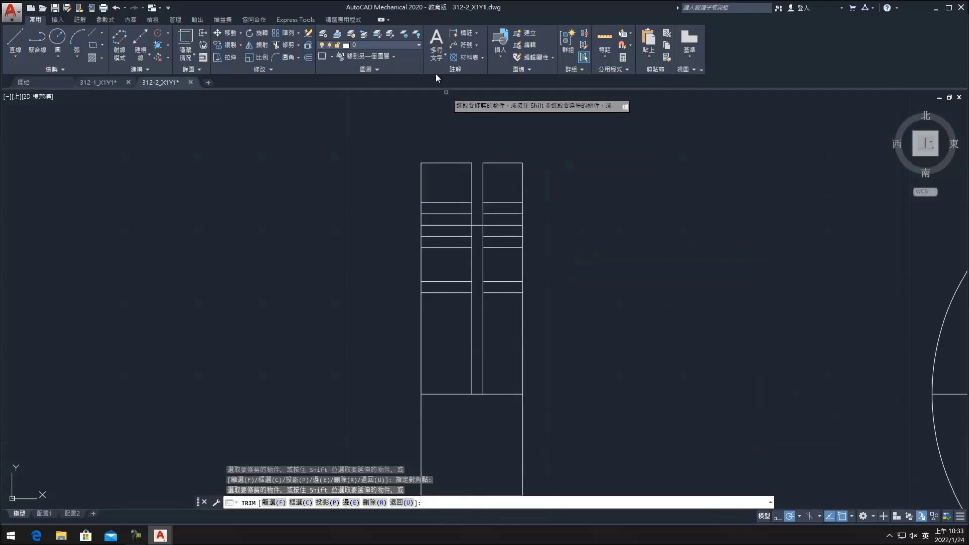
left_click(308, 58)
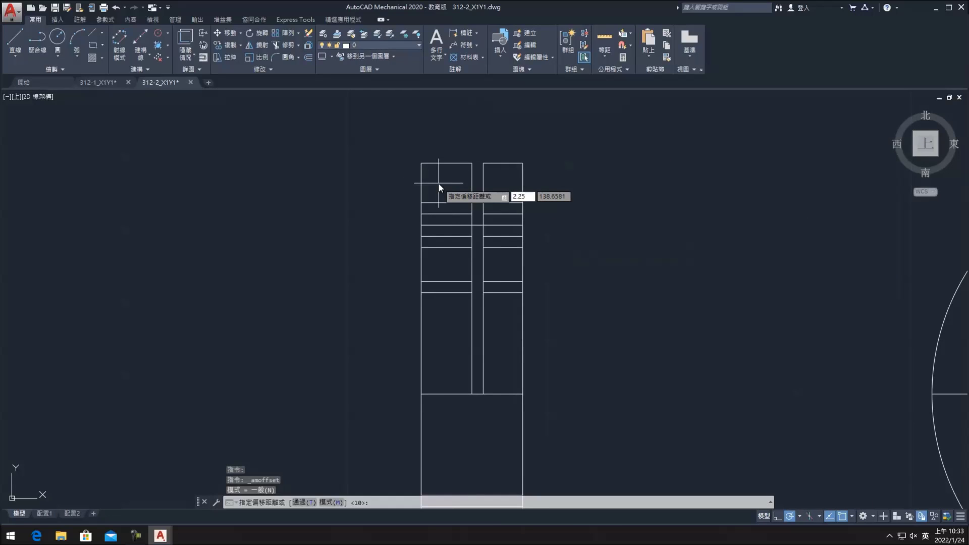
- Offset a groove line 2.25 units to both sides
key("Return")
left_click(476, 225)
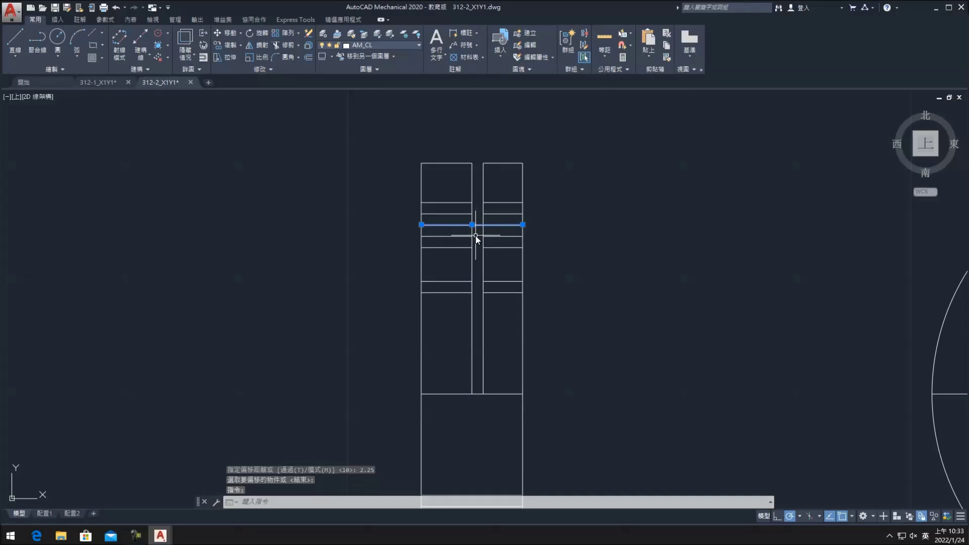
left_click(308, 58)
type("2.25")
key("Return")
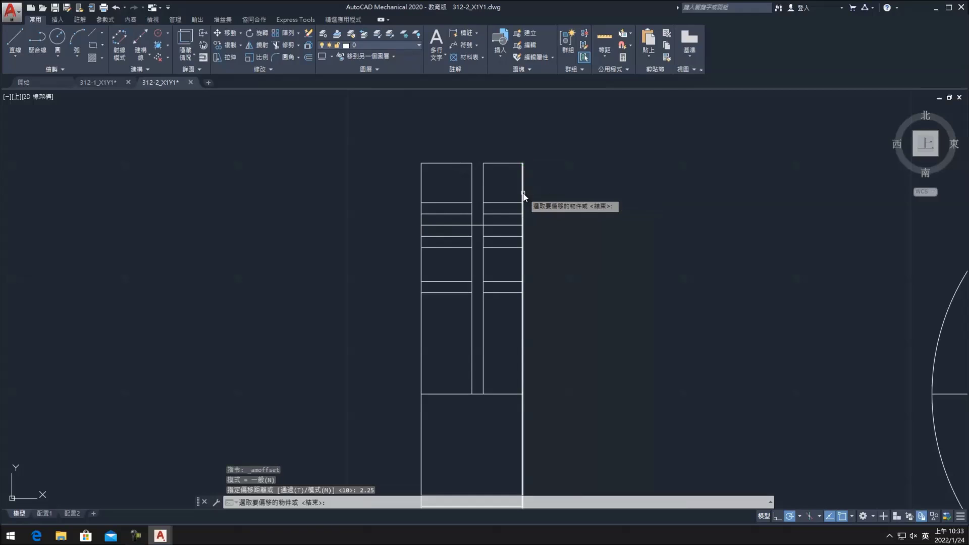
left_click(474, 226)
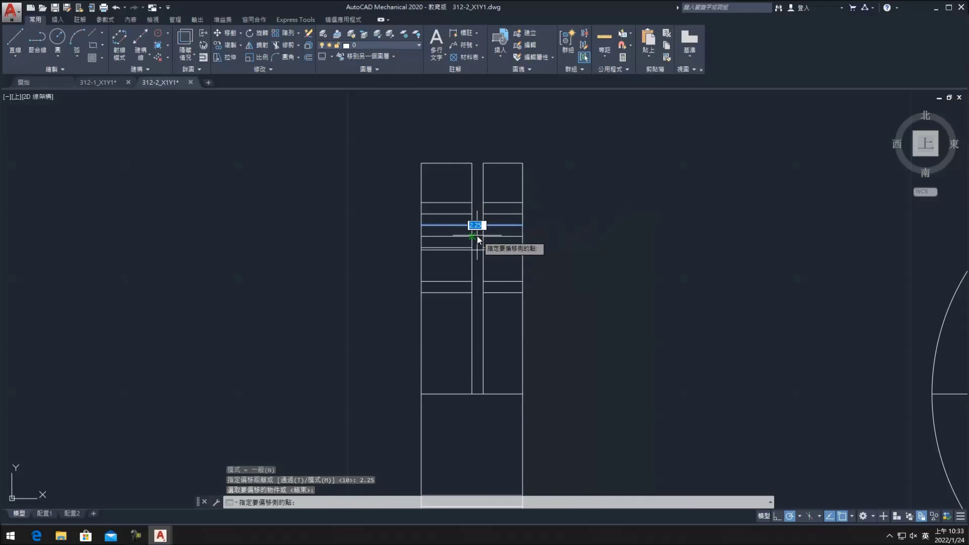
left_click(477, 235)
left_click(479, 212)
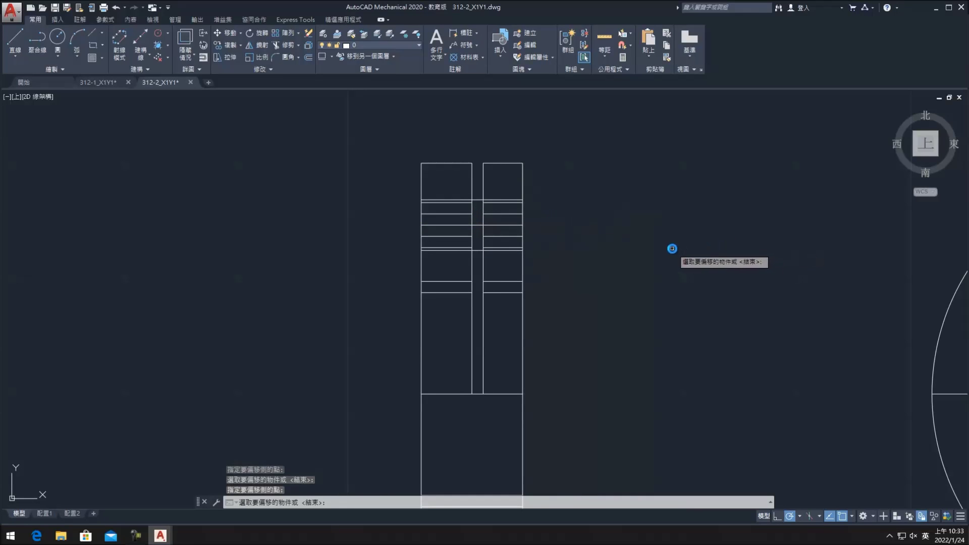
key("Escape")
- Offset the columns' top line and another horizontal line by 4.7 units
key("Return")
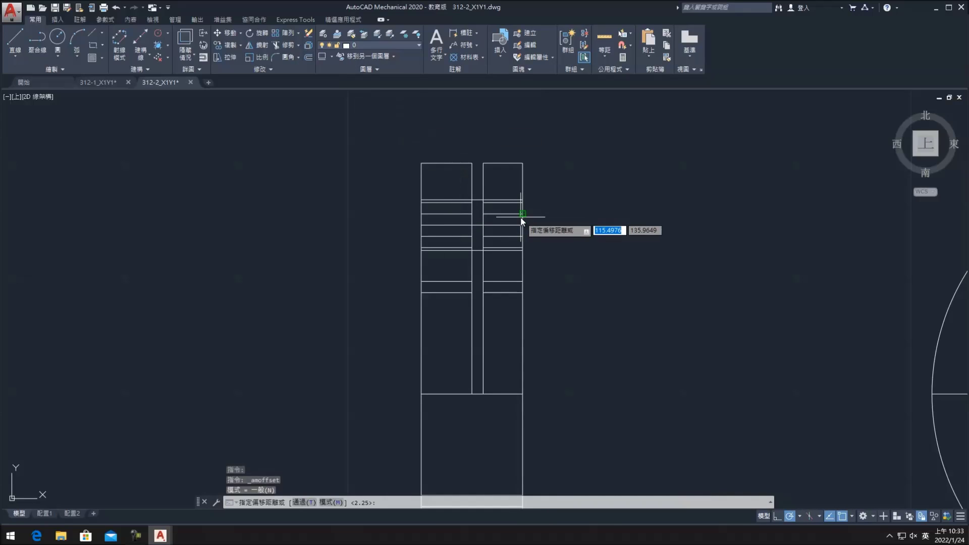
type("4.7")
key("Return")
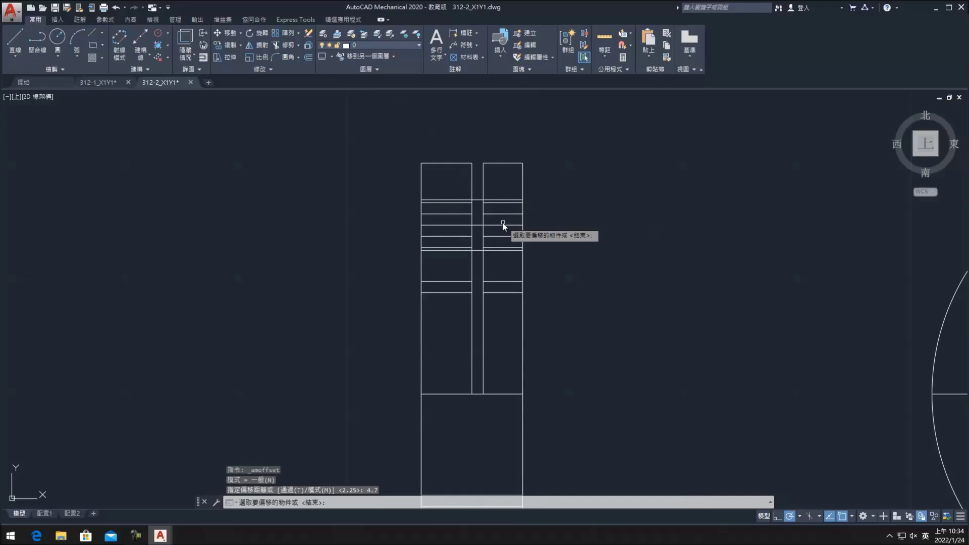
left_click(501, 225)
left_click(502, 202)
left_click(505, 250)
left_click(511, 273)
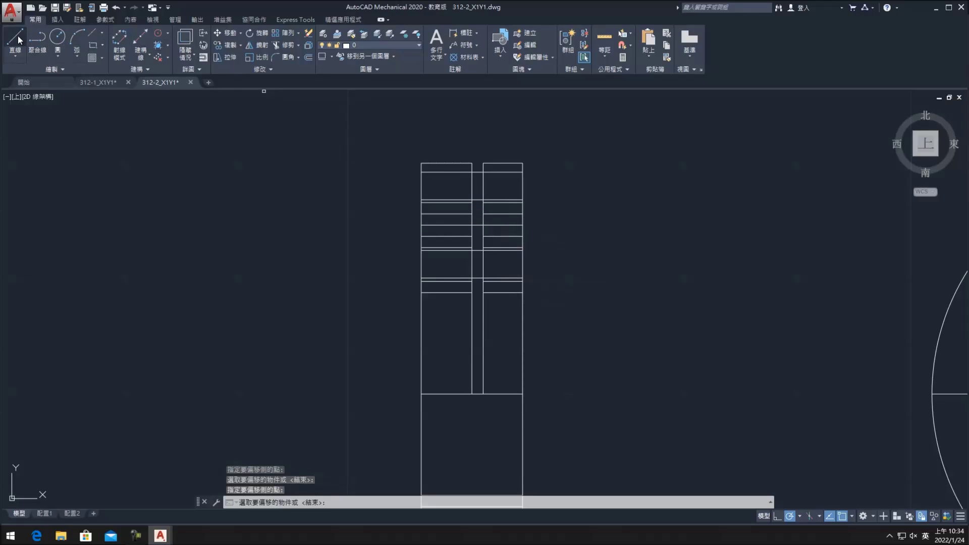
- Abandon the first line attempt and pick a new polar tracking angle increment for chamfer lines
left_click(18, 40)
left_click(522, 278)
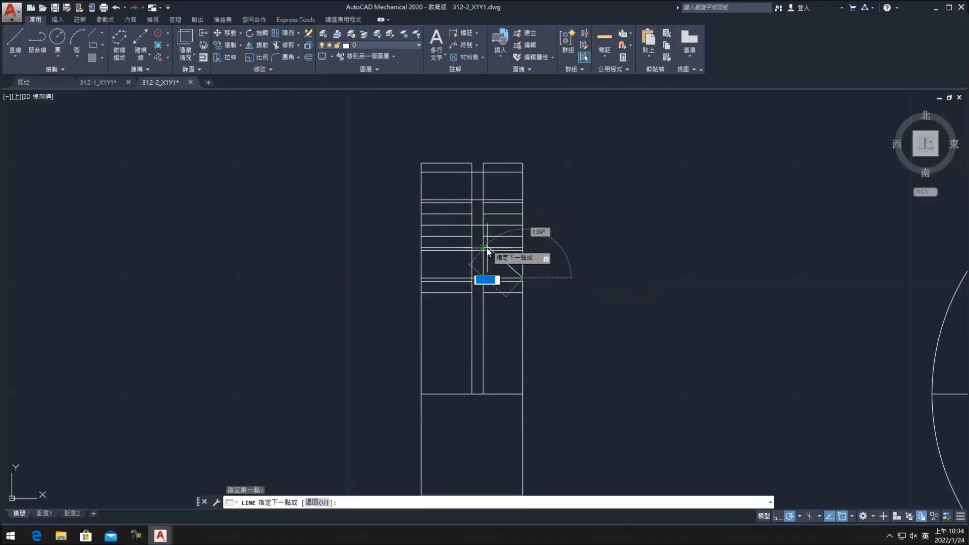
key("Escape")
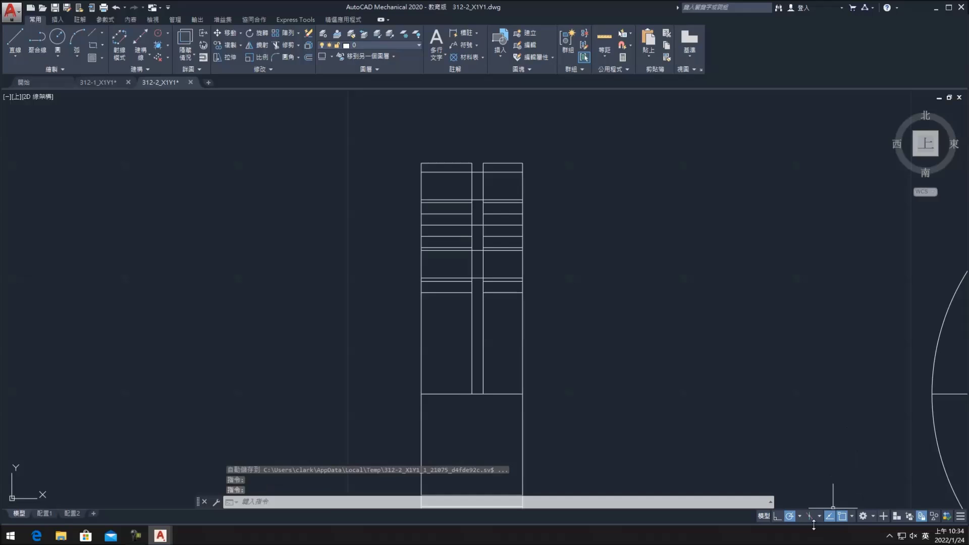
right_click(792, 516)
left_click(810, 466)
- Begin the chamfer line at the right edge of the side view's right column
left_click(15, 40)
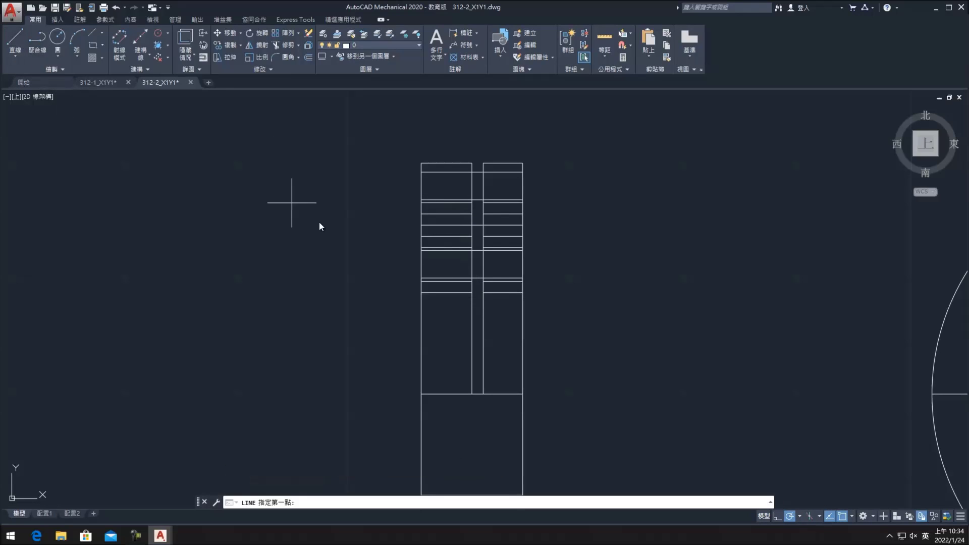
left_click(523, 278)
scroll(485, 253, "up", 2)
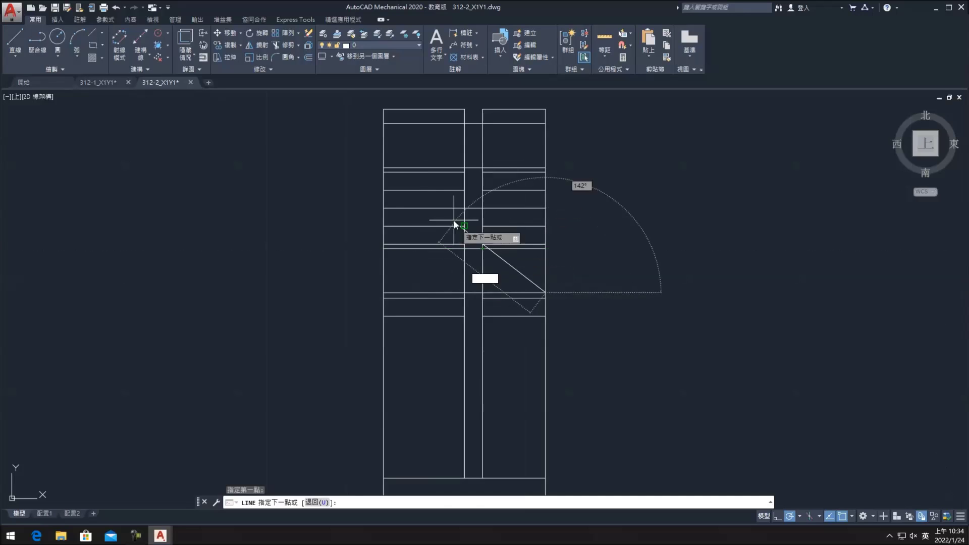
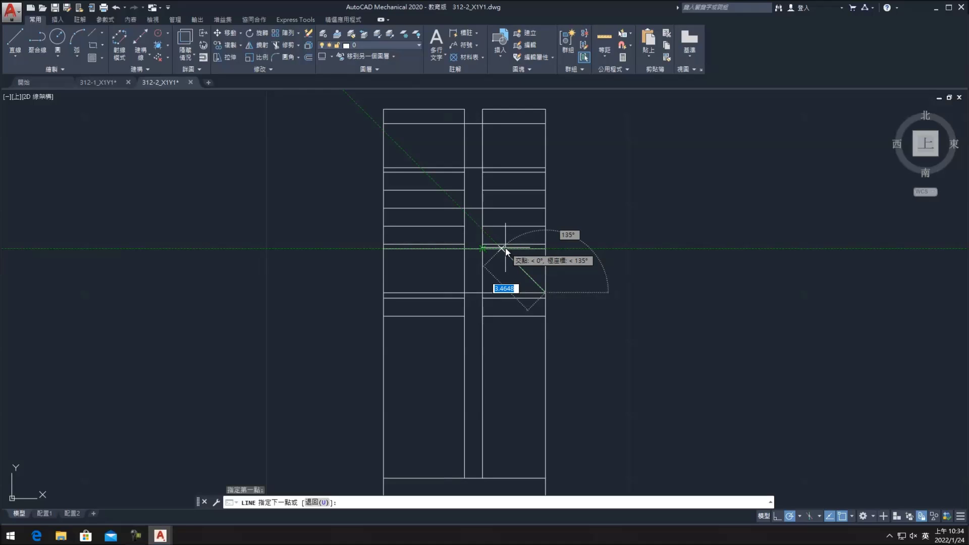
- Finish the first diagonal, then draw a second diagonal from the column's top corner to the narrow column
left_click(464, 212)
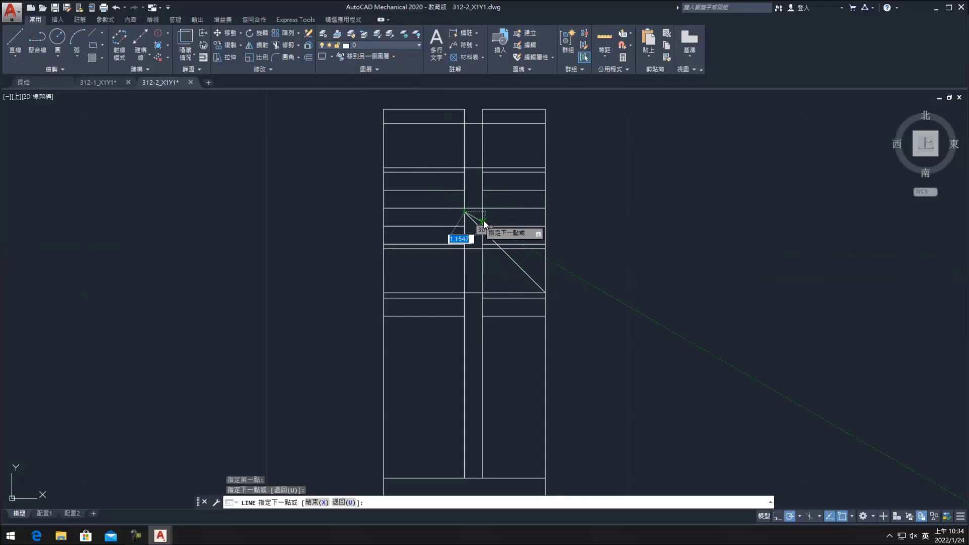
key("Escape")
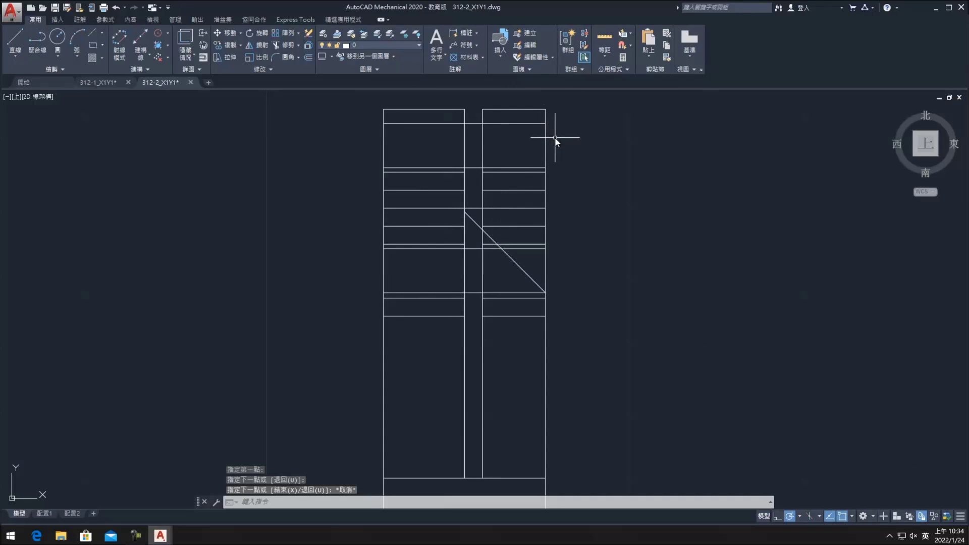
key("space")
left_click(545, 123)
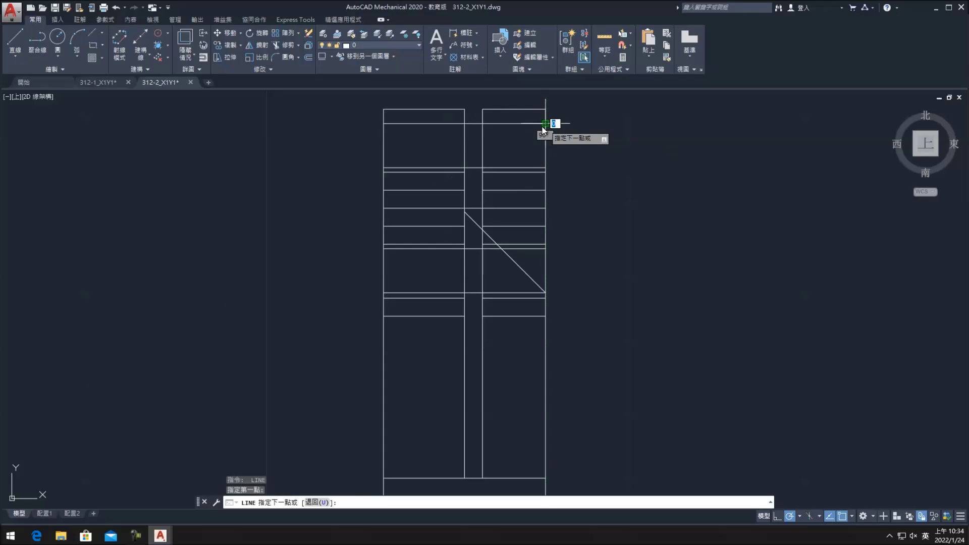
left_click(465, 204)
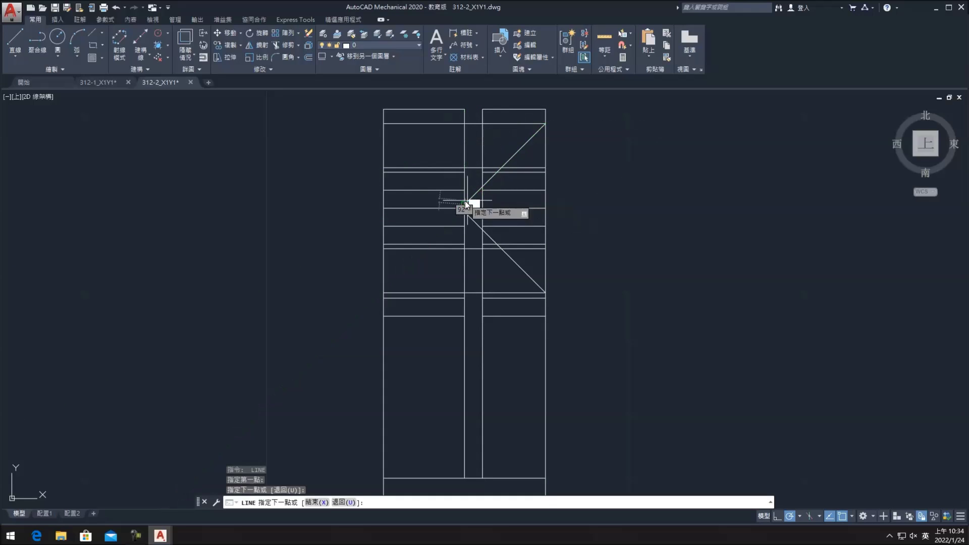
key("Escape")
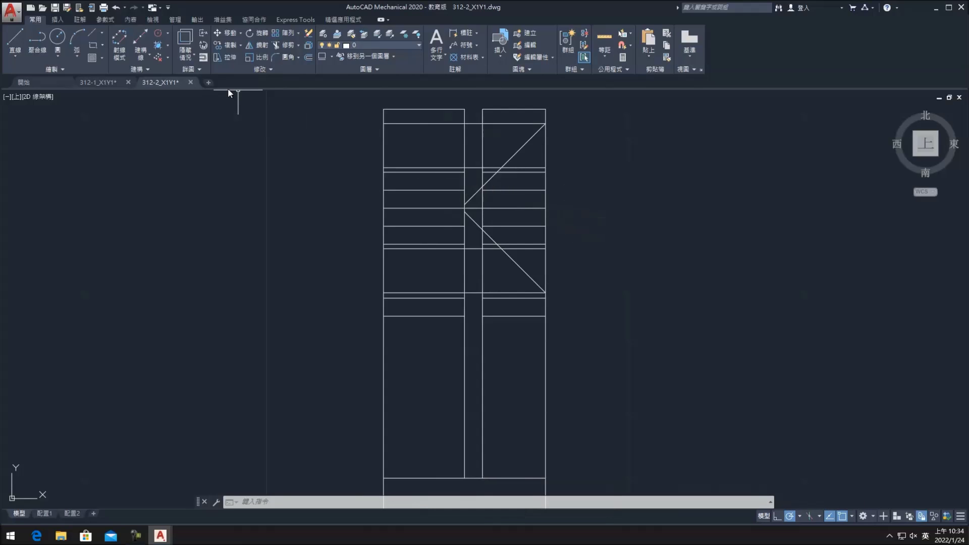
- Draw a vertical line from the lower intersection up to the upper diagonal
left_click(15, 39)
scroll(555, 237, "up", 2)
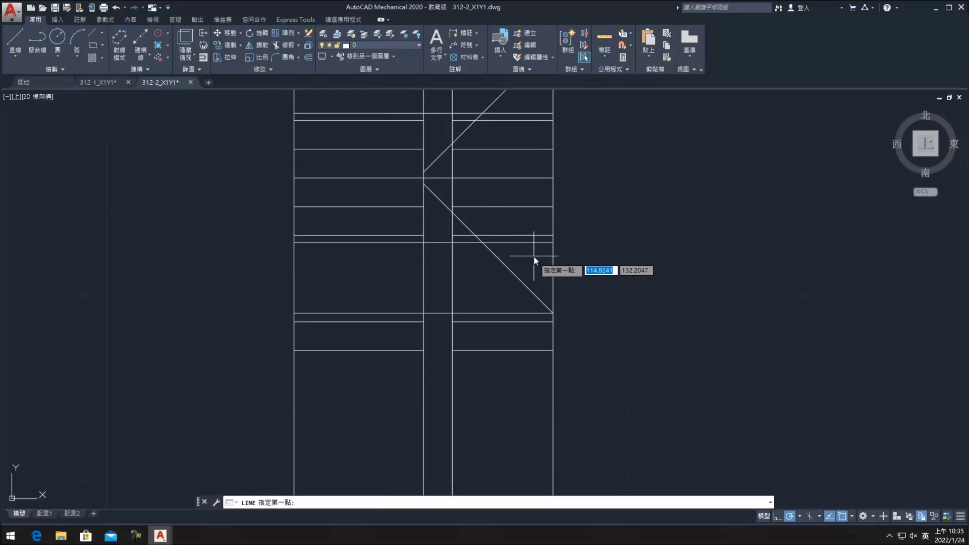
left_click(484, 243)
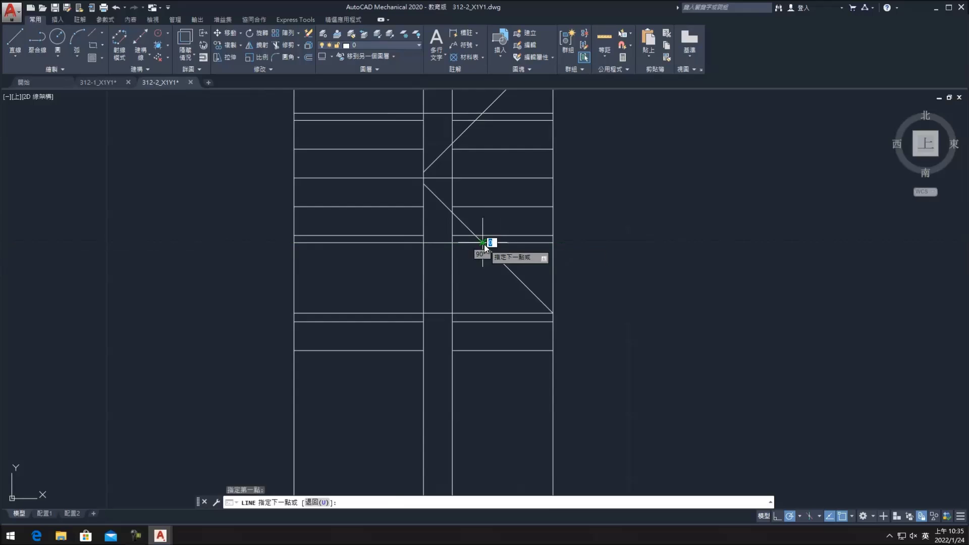
middle_click_drag(519, 200, 517, 306)
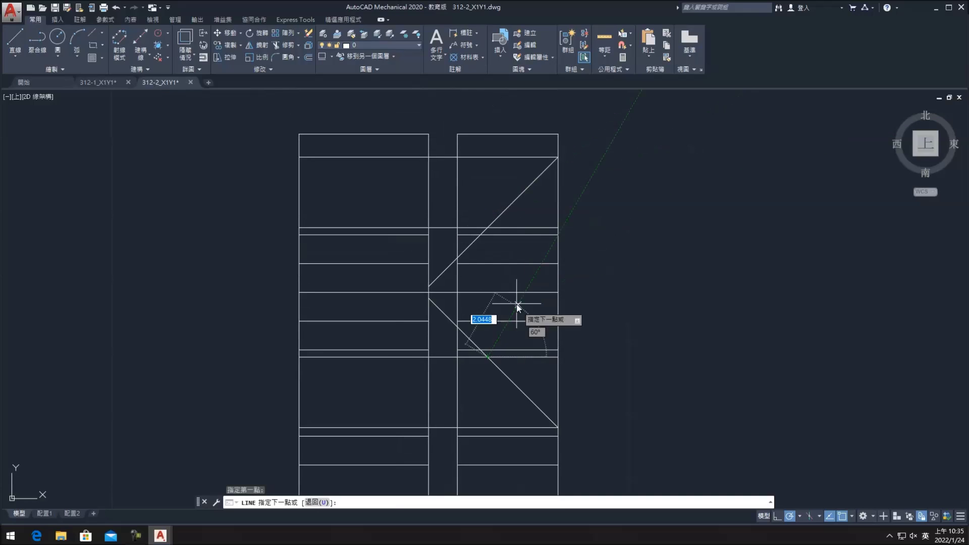
left_click(489, 227)
key("Escape")
left_click(286, 42)
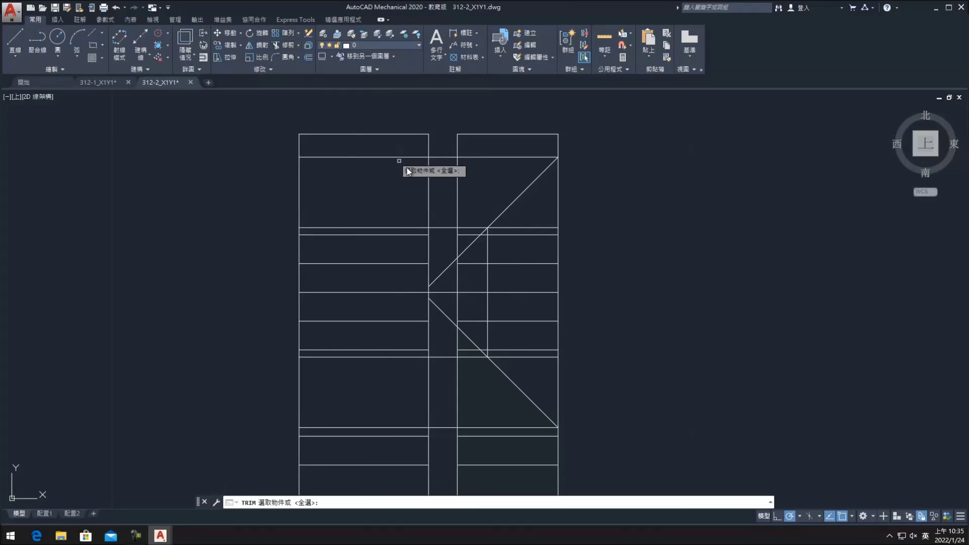
- Trim the horizontal between the columns and erase the left column's upper and lower horizontals
left_click(444, 228)
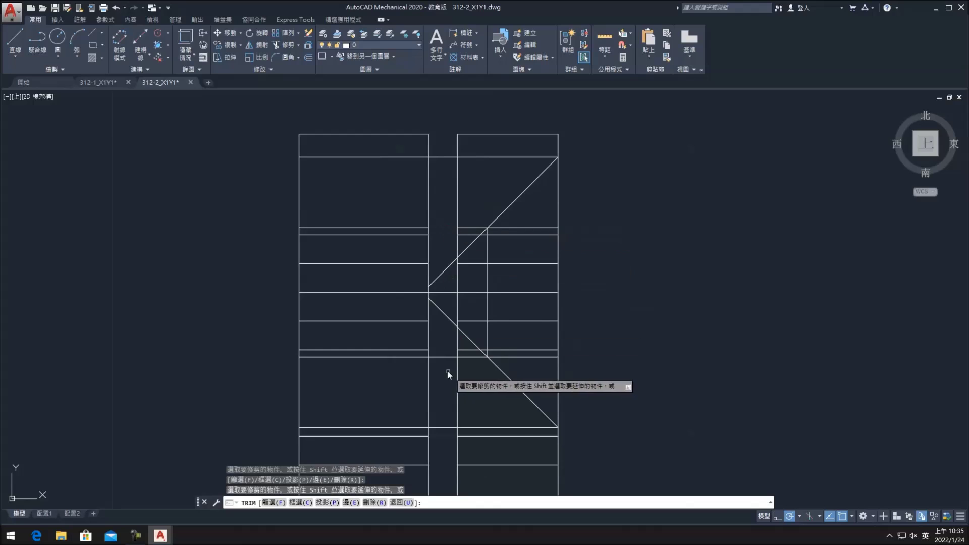
left_click(444, 356)
key("Escape")
left_click(409, 358)
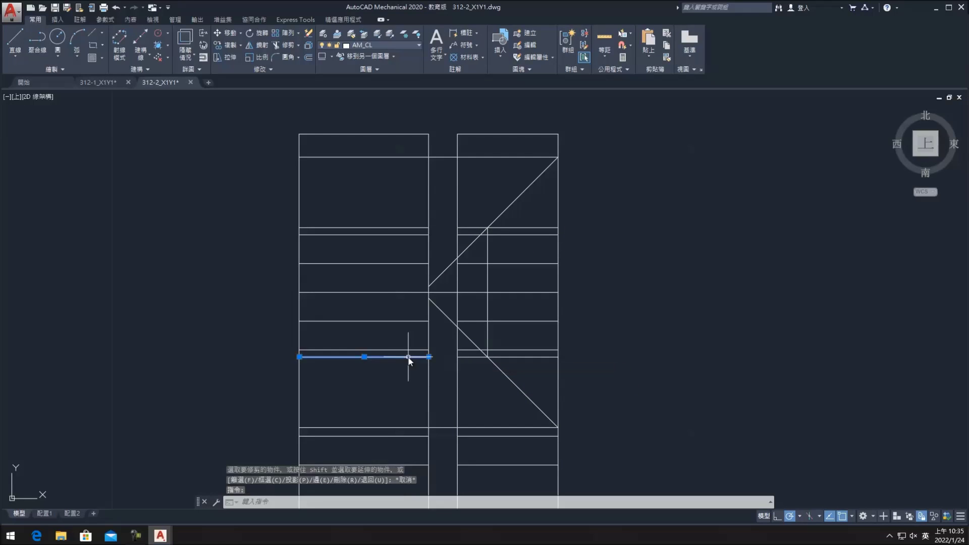
key("Delete")
left_click(403, 228)
key("Delete")
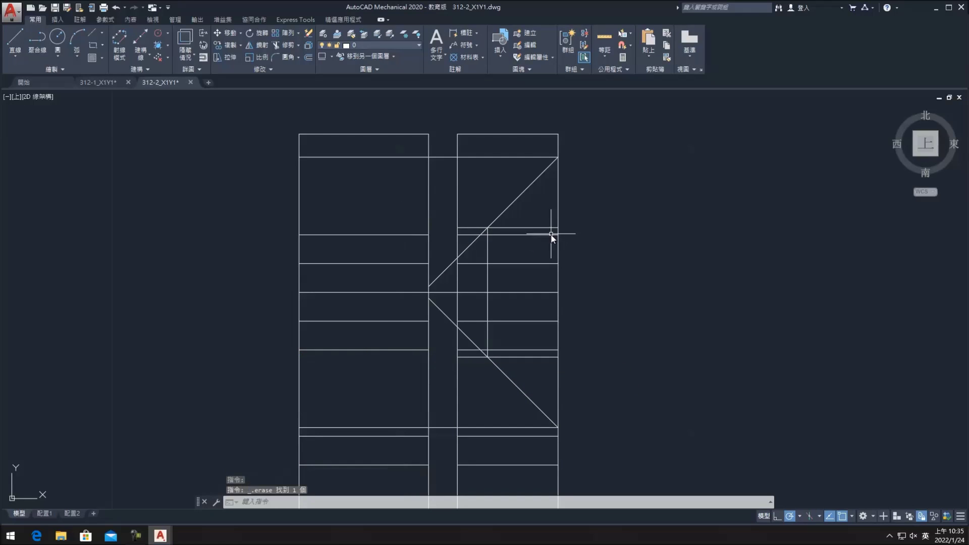
- Grip-stretch the right column's upper and lower horizontals back to the vertical line
left_click(545, 228)
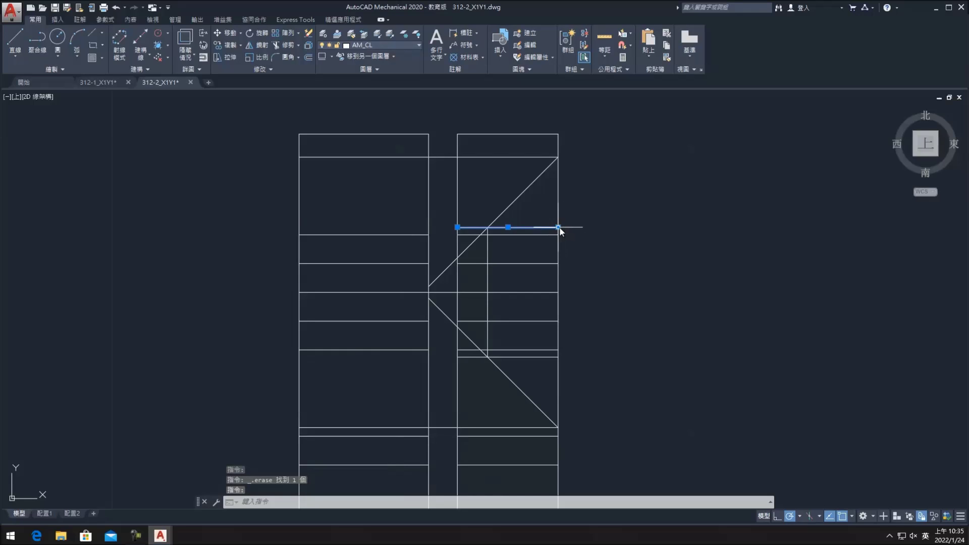
left_click(557, 227)
left_click(489, 232)
key("Escape")
left_click(557, 357)
left_click(558, 356)
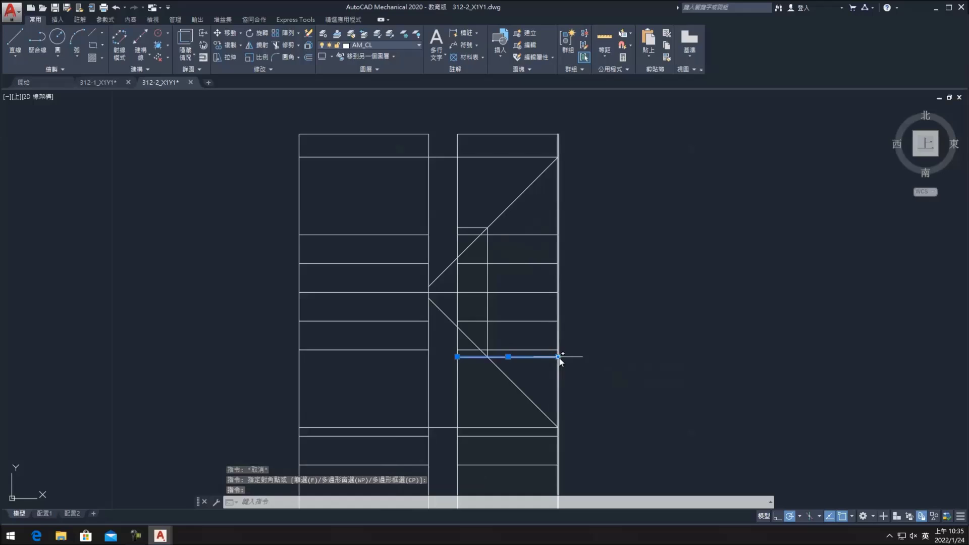
left_click(487, 357)
key("Escape")
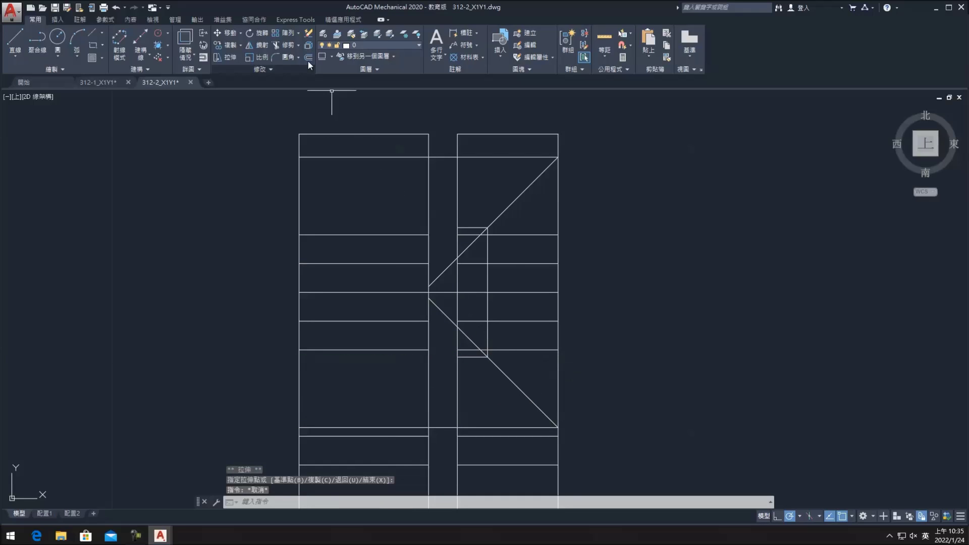
- Trim the excess diagonal pieces and short horizontal segments around the step
left_click(286, 44)
key("Return")
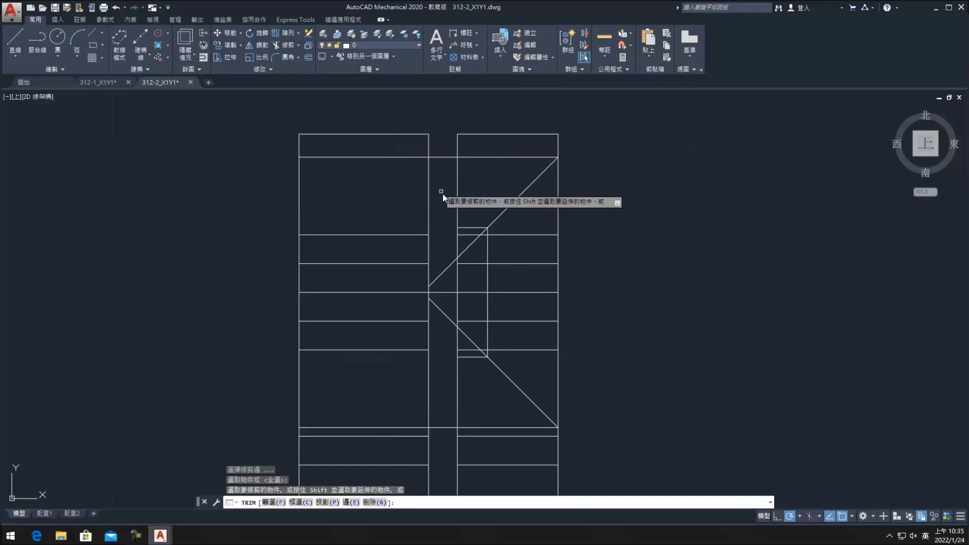
left_click(439, 307)
left_click(475, 344)
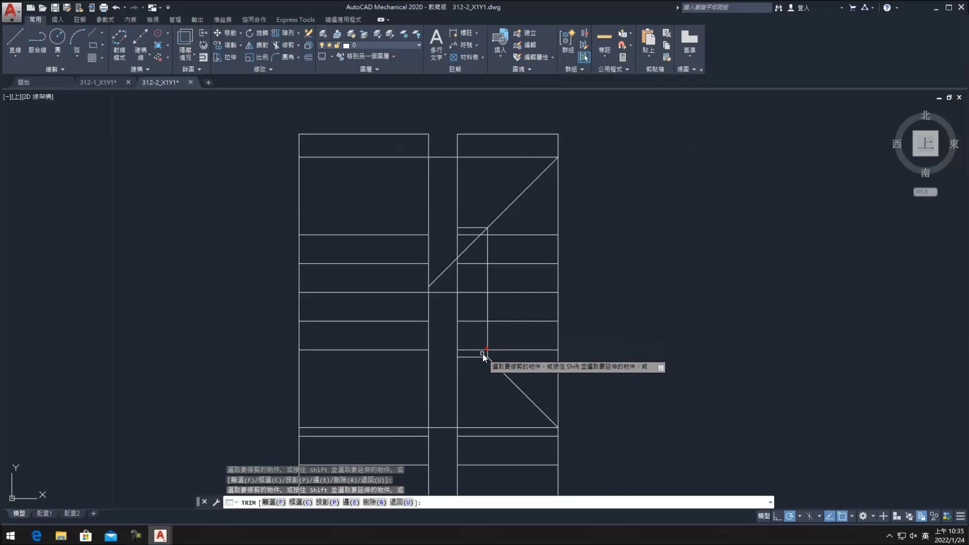
left_click(451, 264)
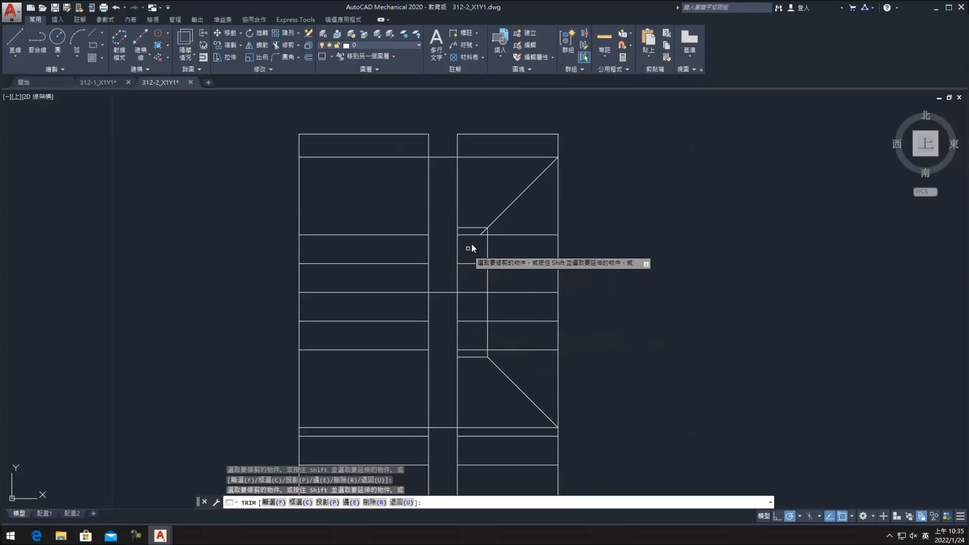
left_click(484, 231)
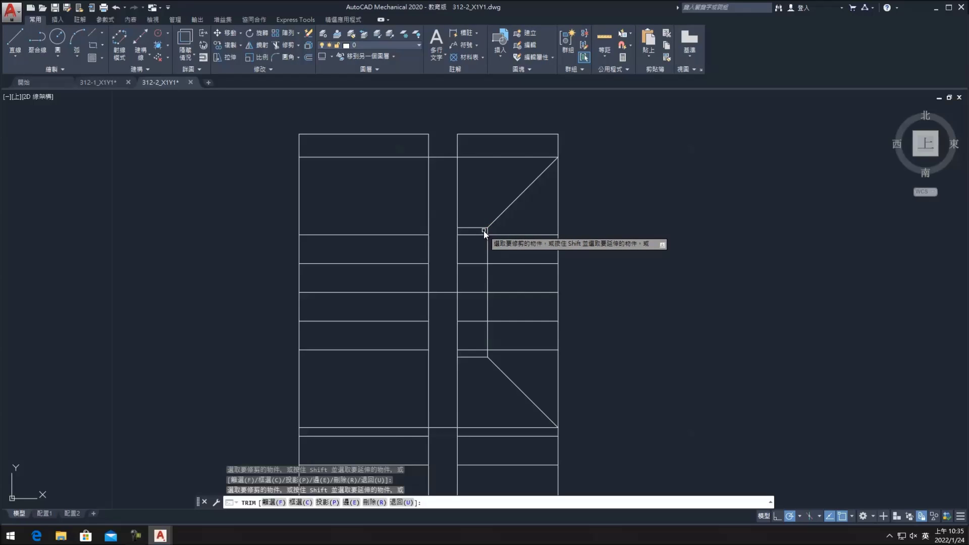
left_click(480, 273)
left_click(474, 235)
left_click(481, 316)
left_click(476, 346)
scroll(488, 327, "down", 2)
key("Escape")
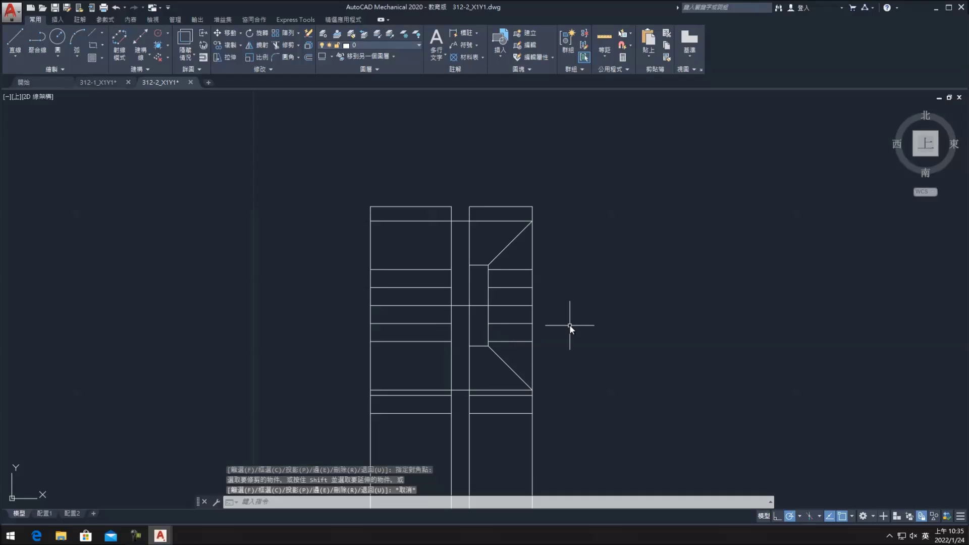
- Crossing-select and erase the leftover short segments near the step
left_click(528, 350)
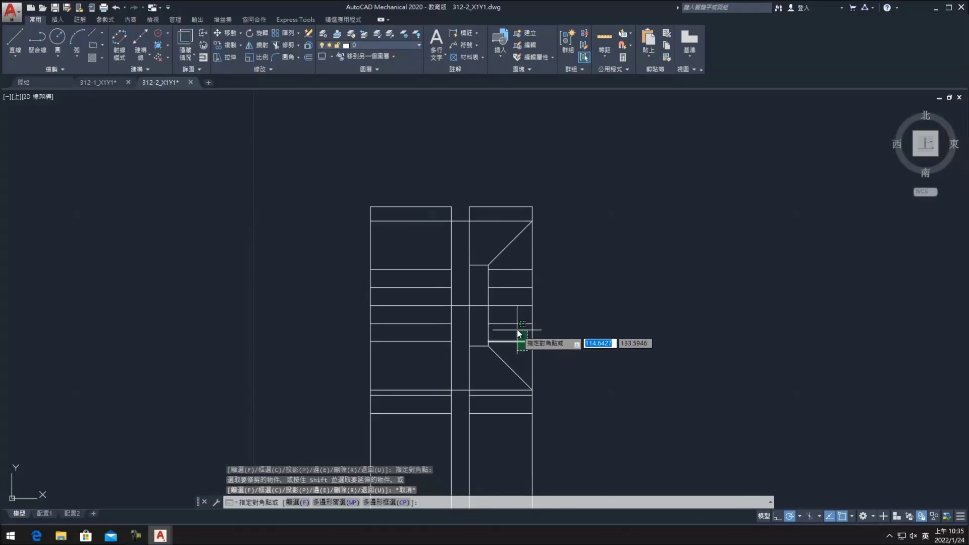
left_click(510, 309)
key("Delete")
left_click(512, 266)
left_click(512, 264)
left_click(512, 293)
key("Delete")
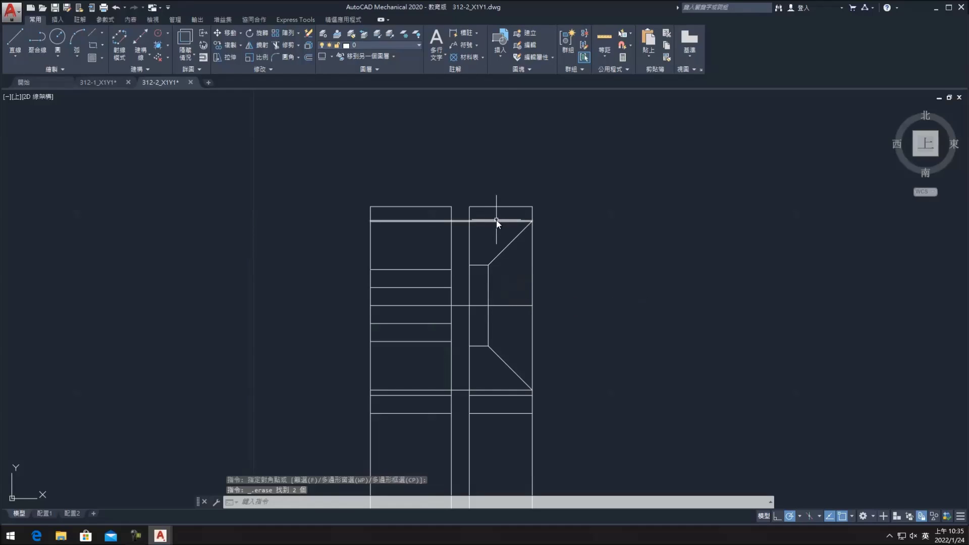
- Erase the right column's top line and the long lower horizontal, and start LENGTHEN with DElta
left_click(496, 220)
key("Delete")
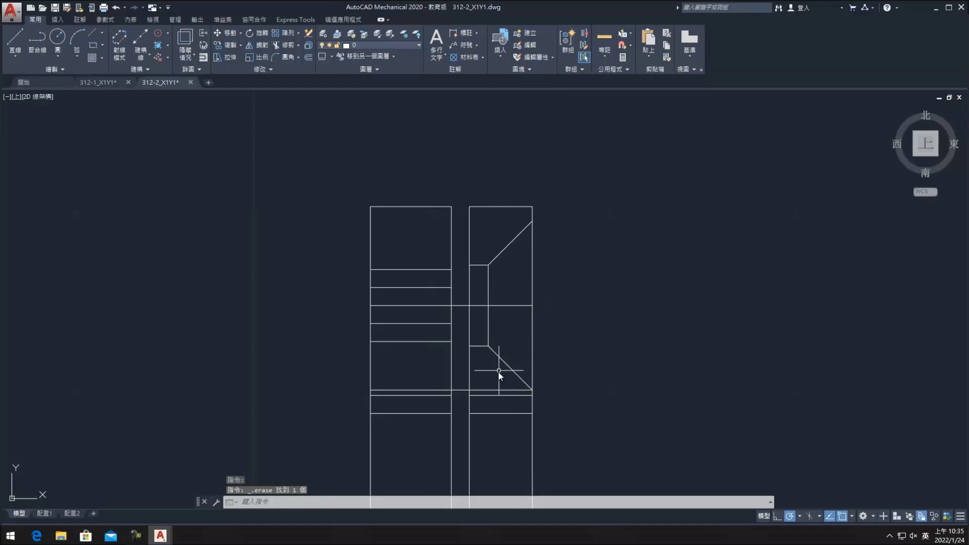
left_click(497, 390)
key("Delete")
scroll(571, 365, "down", 2)
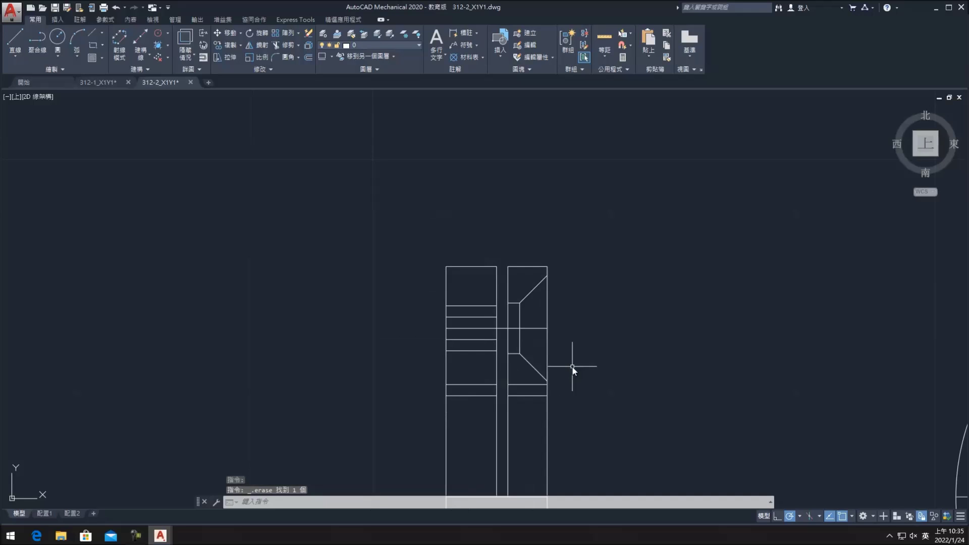
scroll(573, 354, "down", 2)
scroll(587, 366, "down", 2)
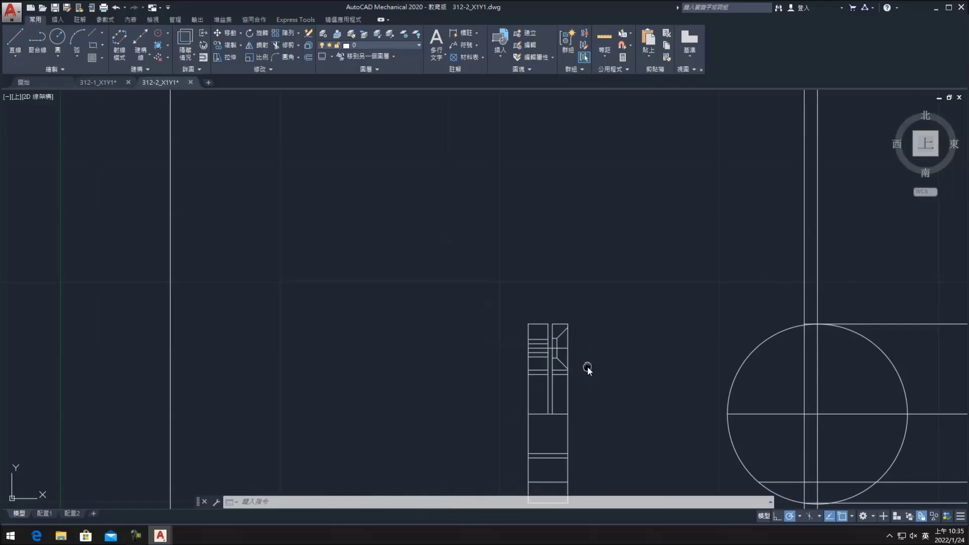
scroll(587, 365, "up", 2)
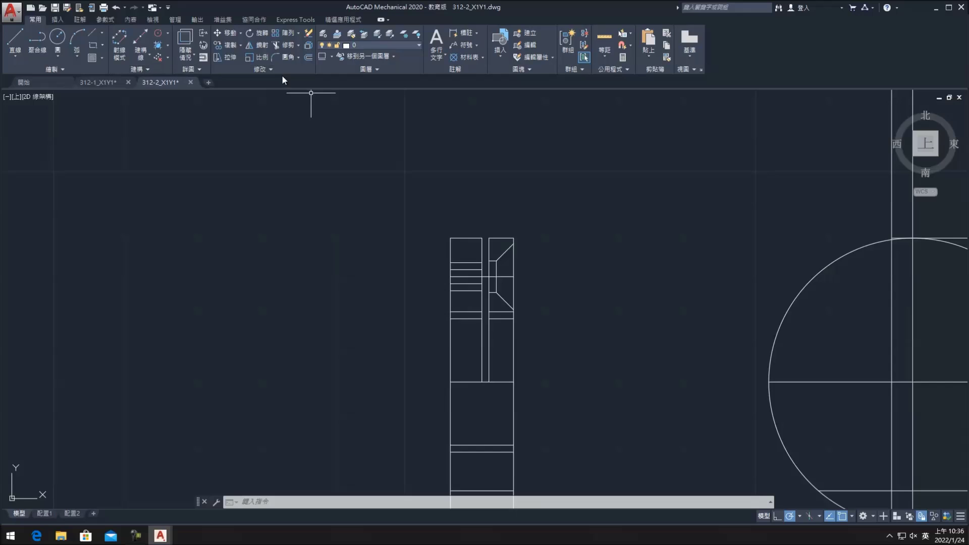
left_click(263, 70)
left_click(218, 81)
key("Return")
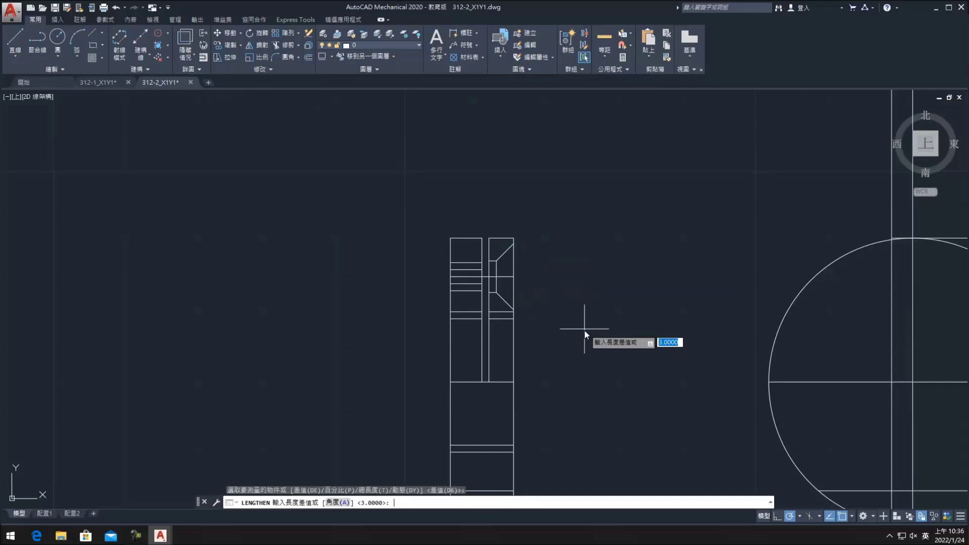
- Lengthen the vertical line and both ends of the bottom horizontal by 3 units
key("Return")
scroll(478, 279, "up", 2)
left_click(484, 276)
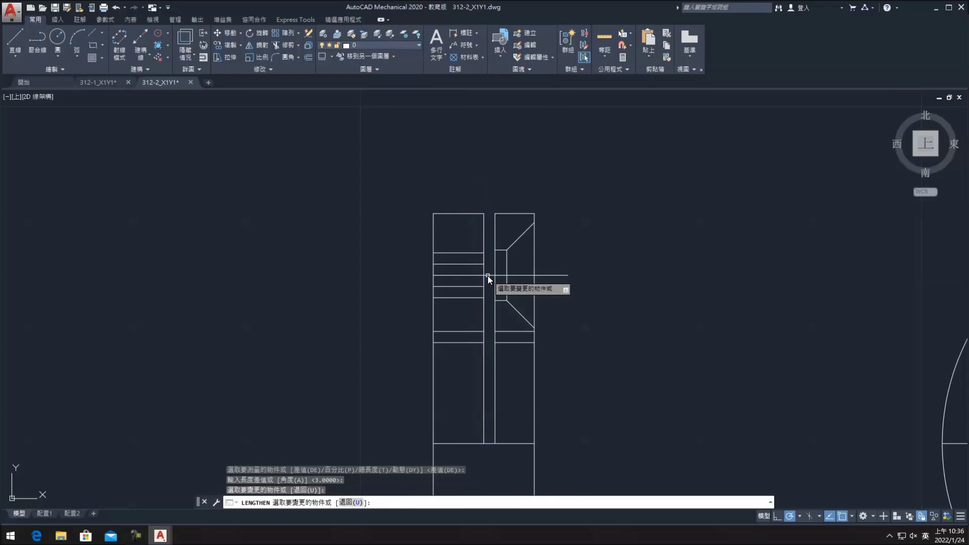
left_click(466, 275)
scroll(583, 242, "down", 2)
left_click(550, 367)
left_click(508, 366)
left_click(571, 367)
key("Escape")
- Put the bottom and upper horizontal lines onto layer C20
scroll(610, 365, "down", 1)
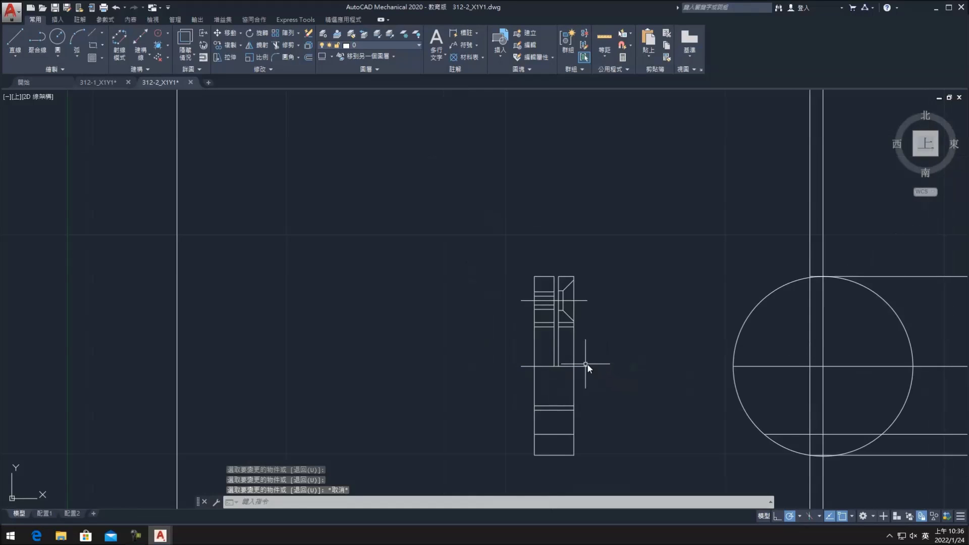
left_click(573, 367)
scroll(594, 341, "up", 3)
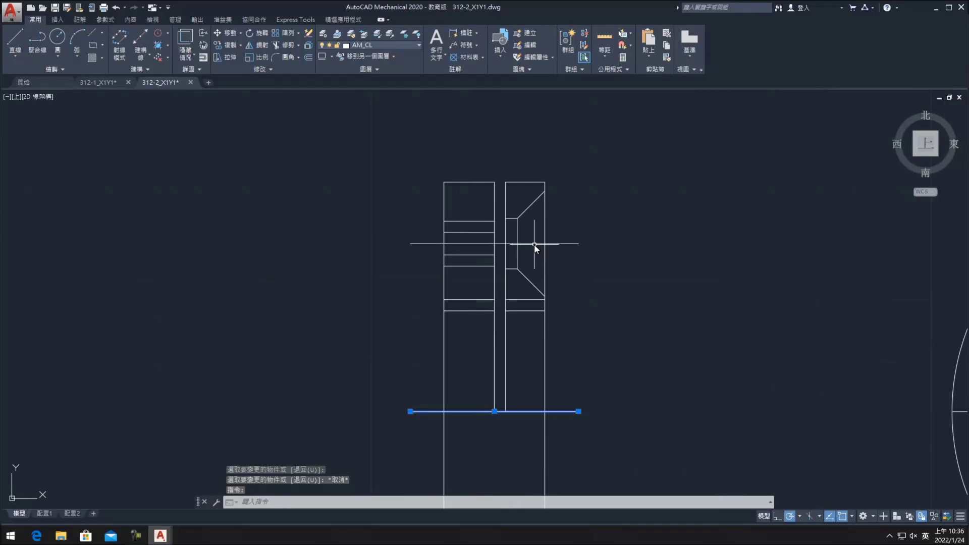
left_click(535, 244)
left_click(392, 44)
left_click(372, 130)
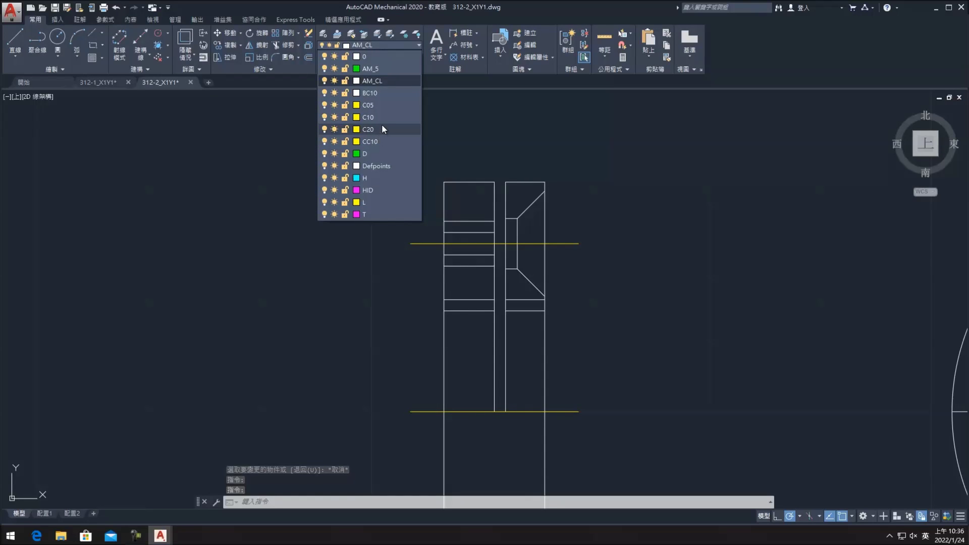
key("Escape")
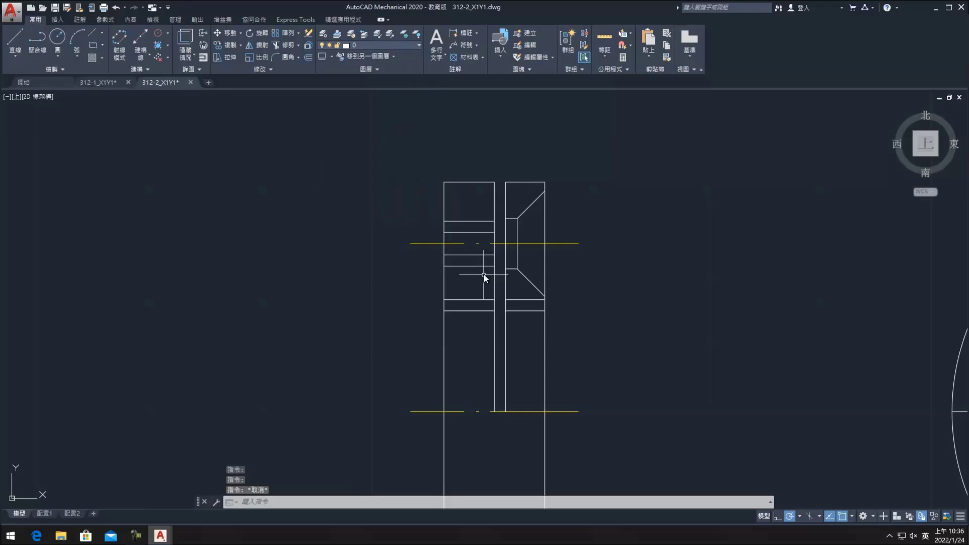
- Move the short horizontal, another horizontal and both parts of the split line onto the yellow layer
left_click(474, 261)
left_click(477, 265)
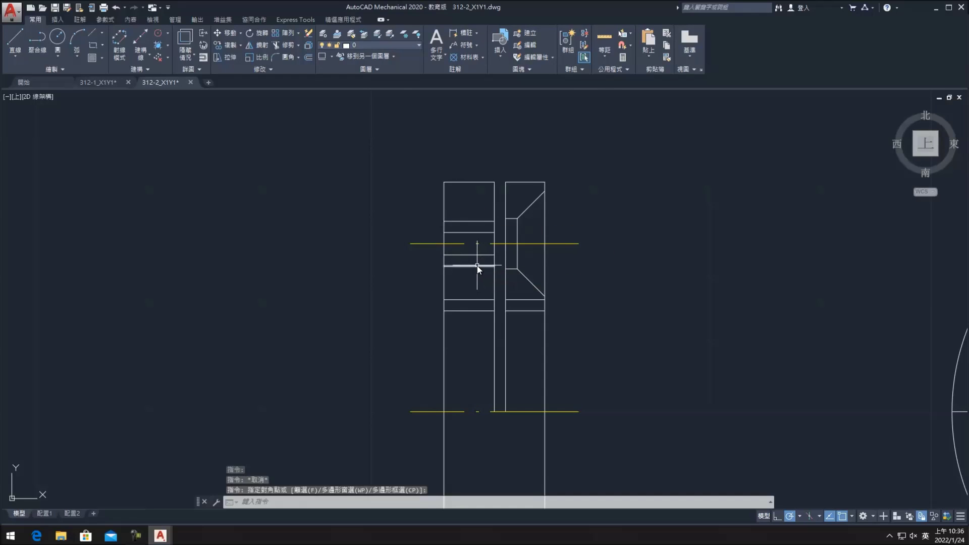
left_click(477, 221)
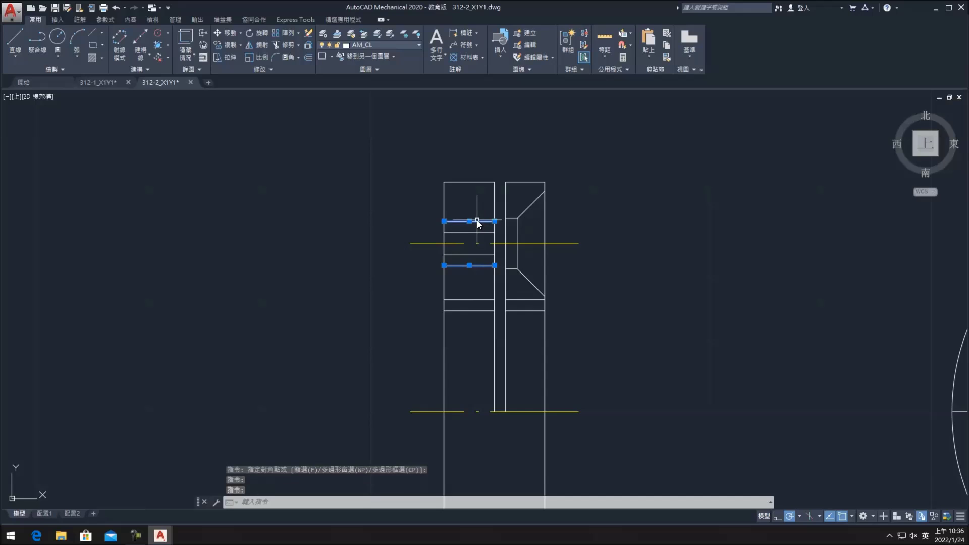
left_click(477, 299)
left_click(535, 299)
left_click(380, 53)
left_click(382, 202)
key("Escape")
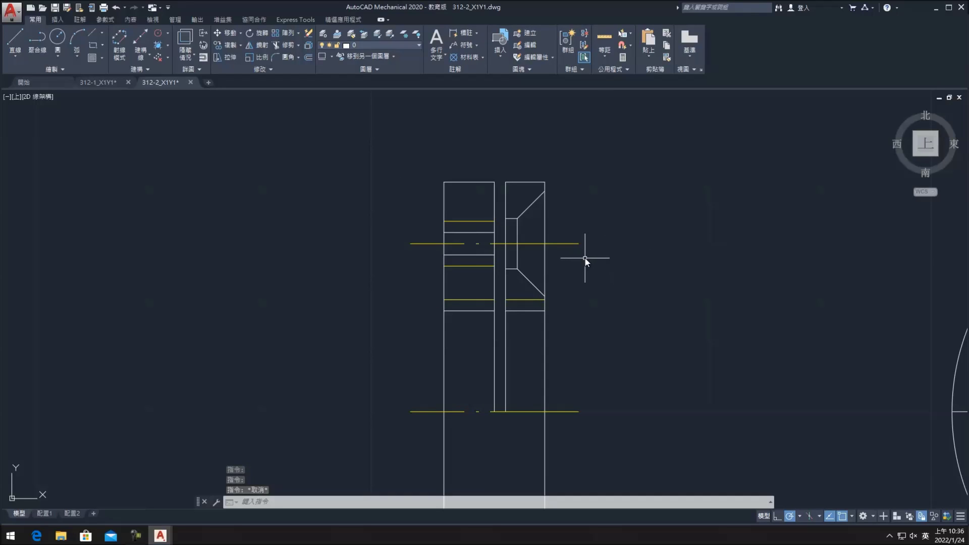
scroll(585, 256, "down", 2)
middle_click_drag(614, 359, 581, 303)
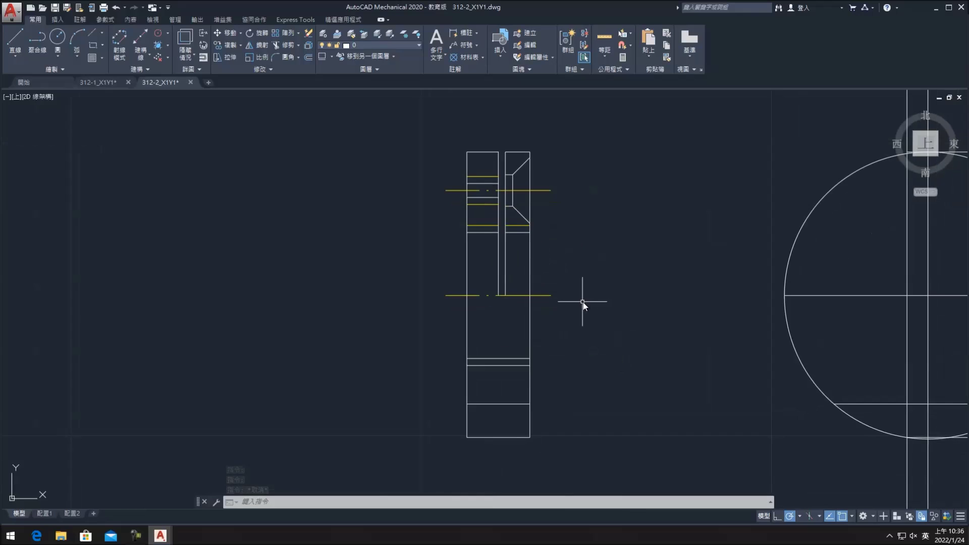
- Move the side view's lower horizontal line onto the yellow layer
left_click(514, 365)
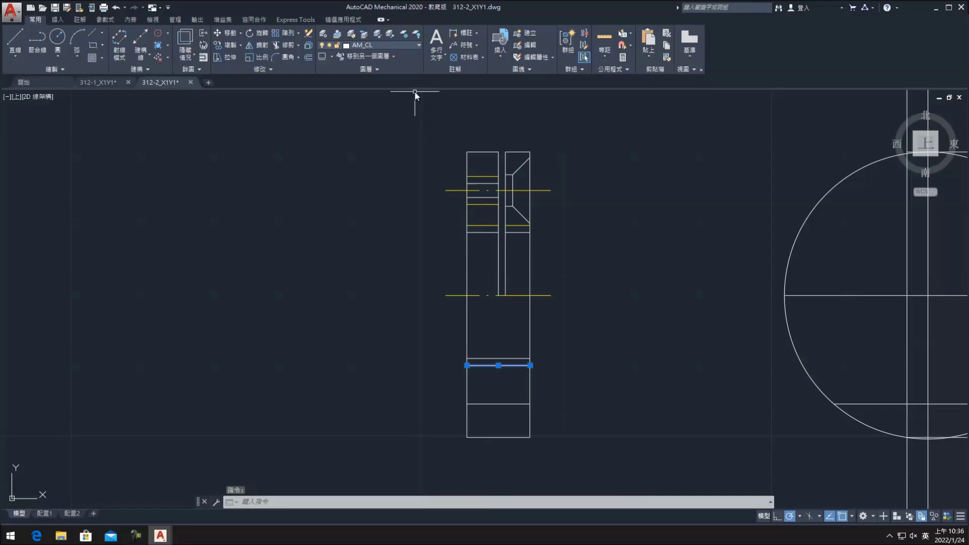
left_click(383, 46)
left_click(385, 202)
key("Escape")
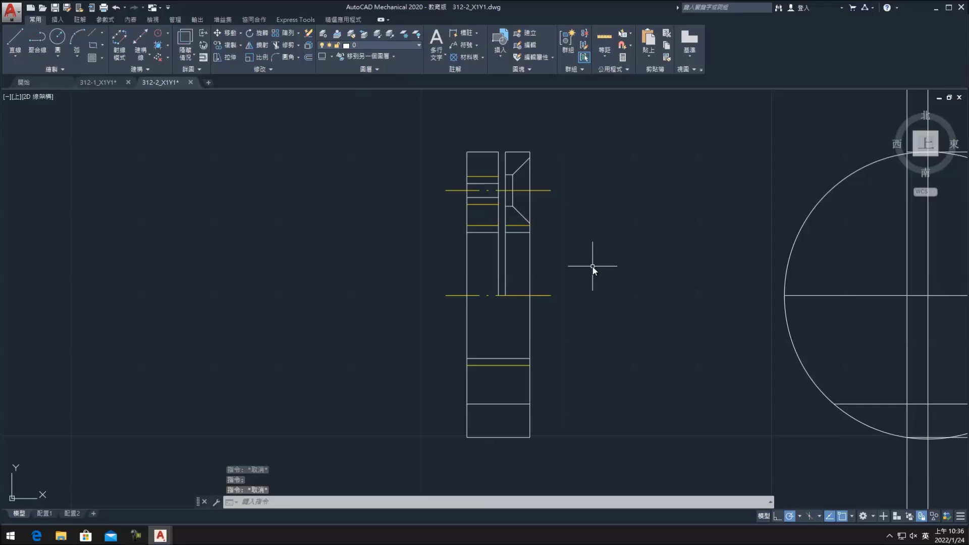
- Erase the big circle and its construction lines with a crossing window
scroll(562, 283, "down", 1)
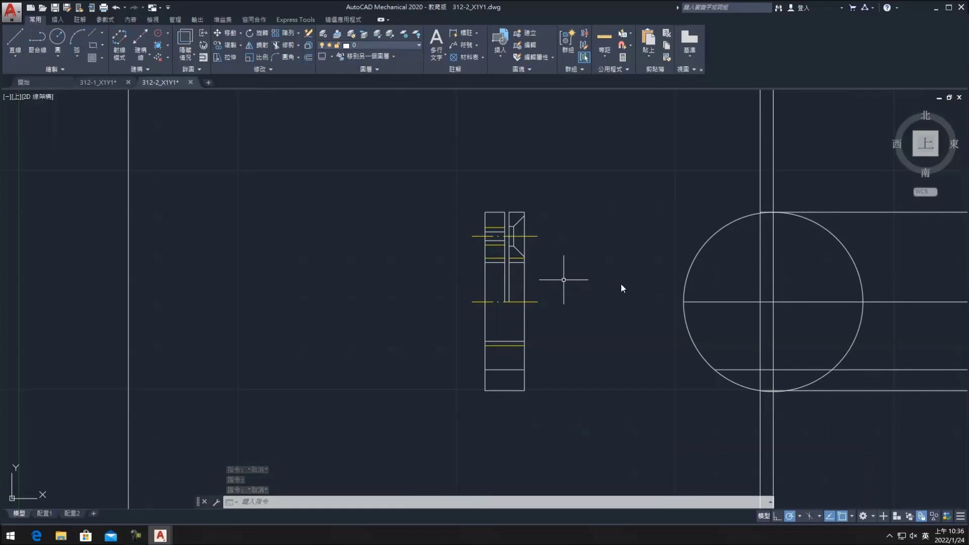
scroll(563, 284, "down", 3)
left_click(676, 356)
left_click(621, 251)
key("Delete")
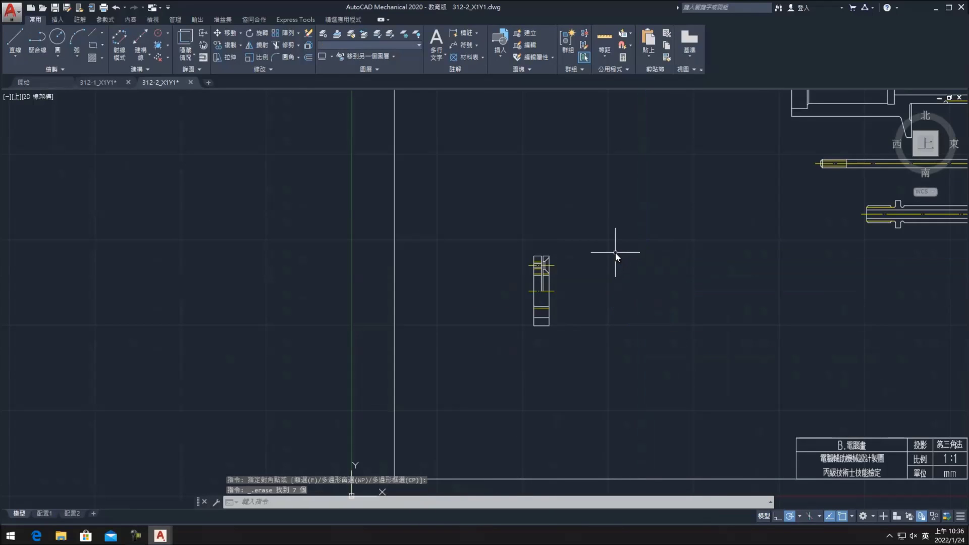
- Move the whole stepped side view to sit below the shafts
left_click(593, 351)
left_click(494, 232)
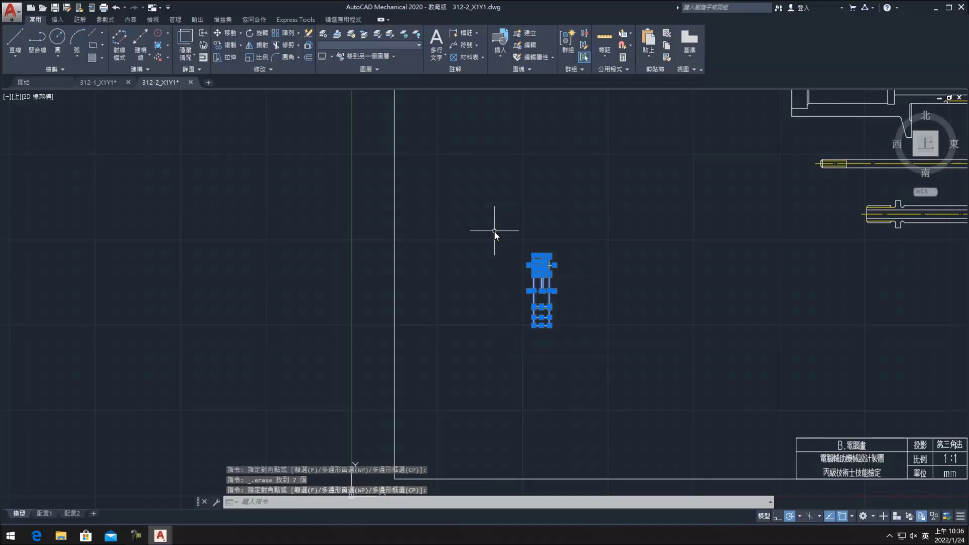
left_click(223, 33)
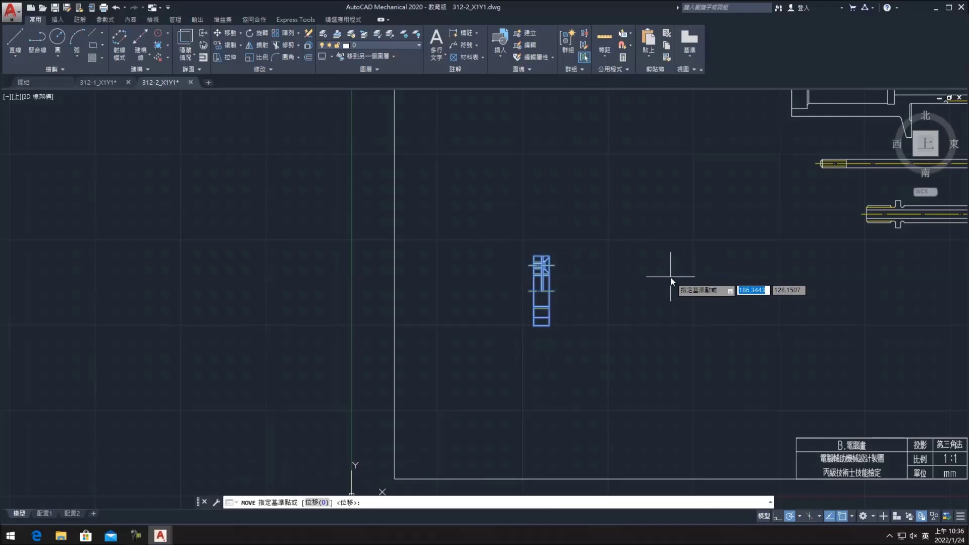
left_click(577, 295)
middle_click_drag(775, 312, 415, 276)
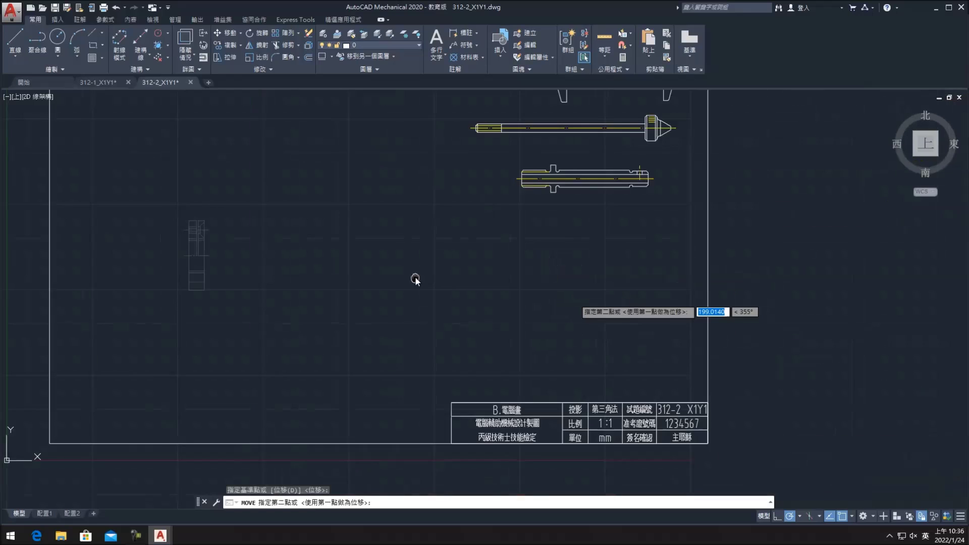
left_click(688, 255)
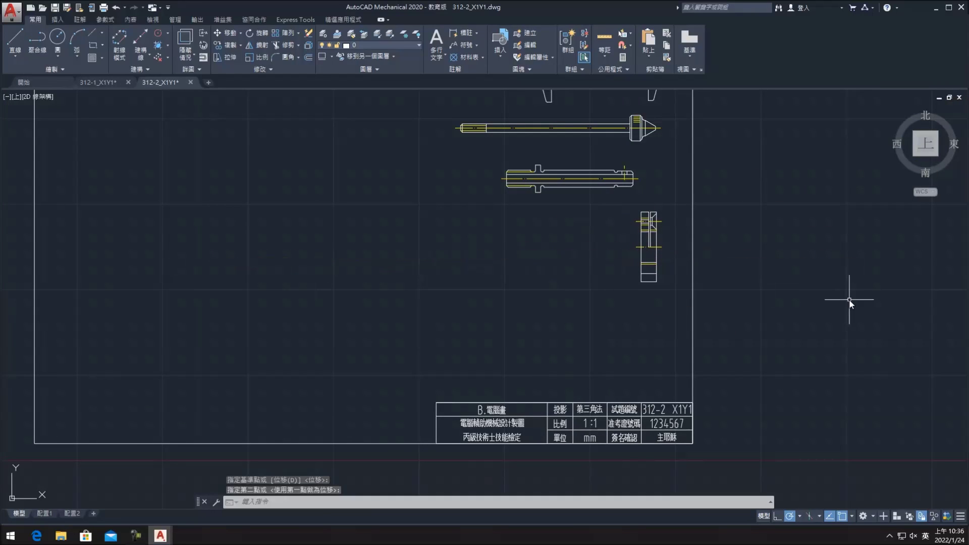
left_click(50, 44)
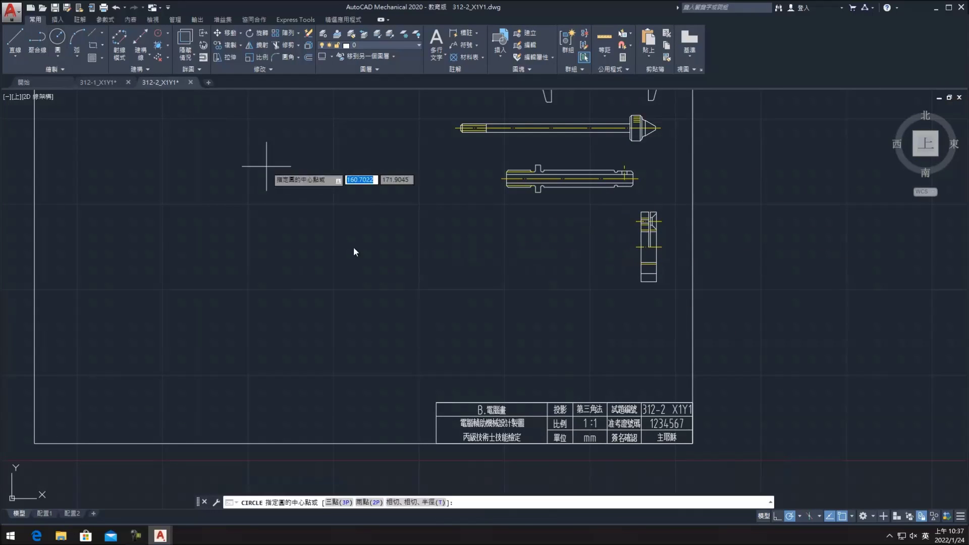
- Draw a radius 3 circle in the empty left area and erase the larger trial circle
left_click(322, 270)
left_click(353, 268)
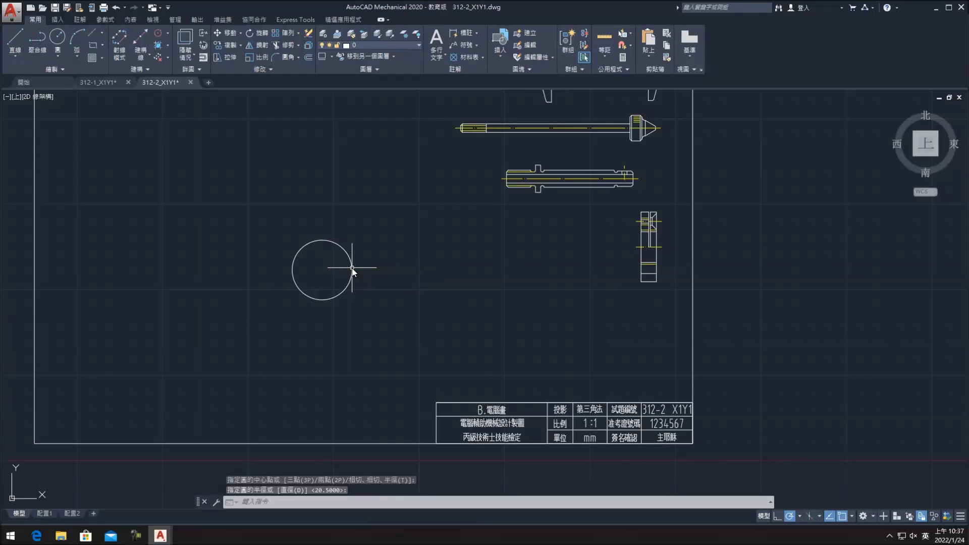
left_click(63, 32)
left_click(255, 288)
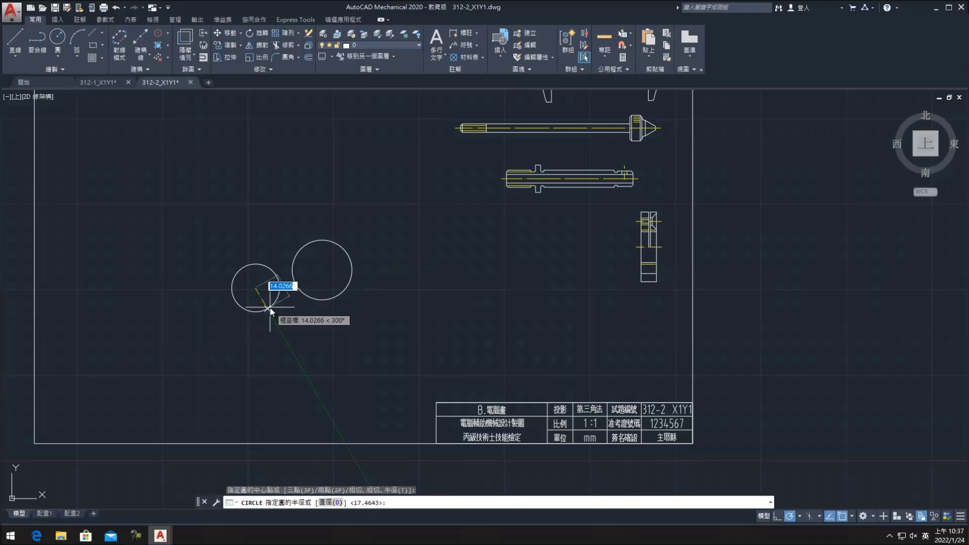
type("3")
key("Return")
left_click(313, 299)
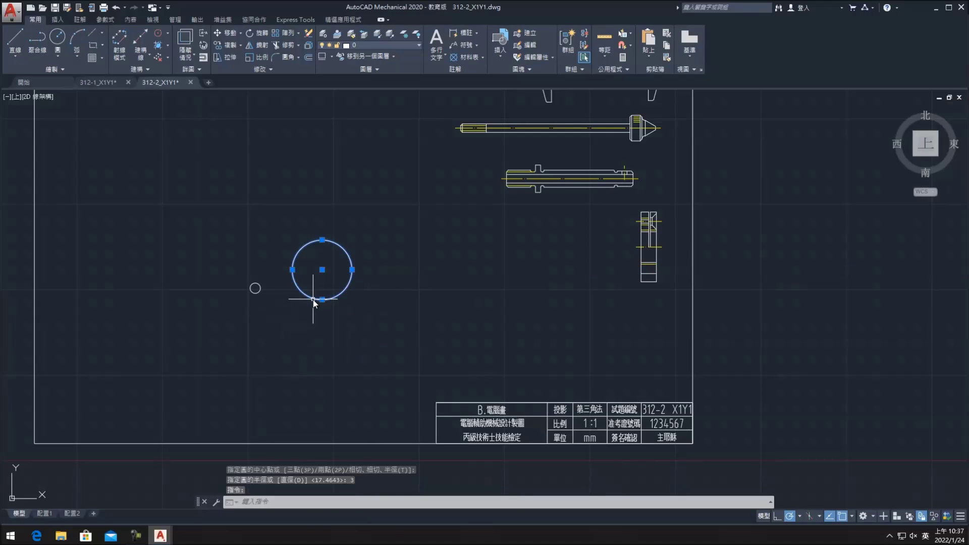
key("Delete")
scroll(250, 298, "up", 8)
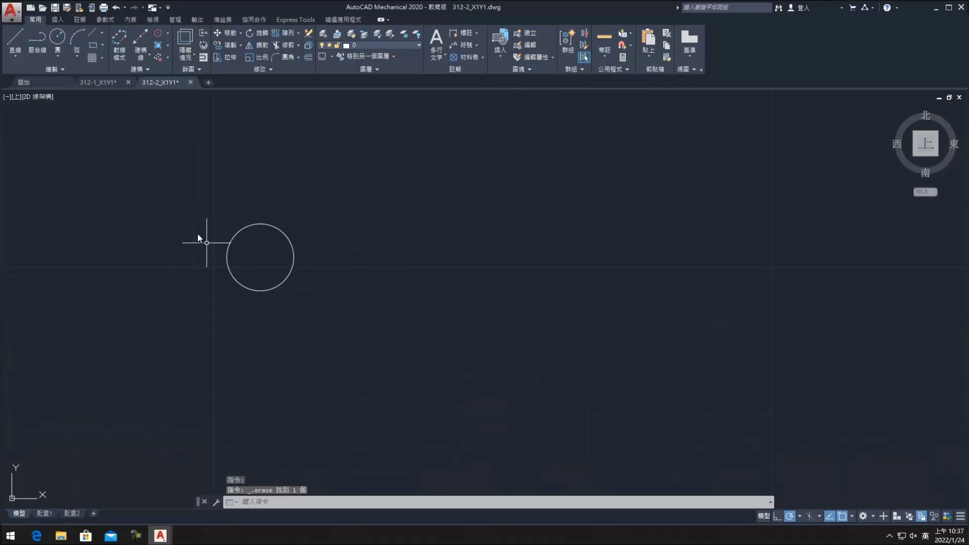
- Draw a vertical line through the circle near its centre and erase the short helper segment
left_click(15, 41)
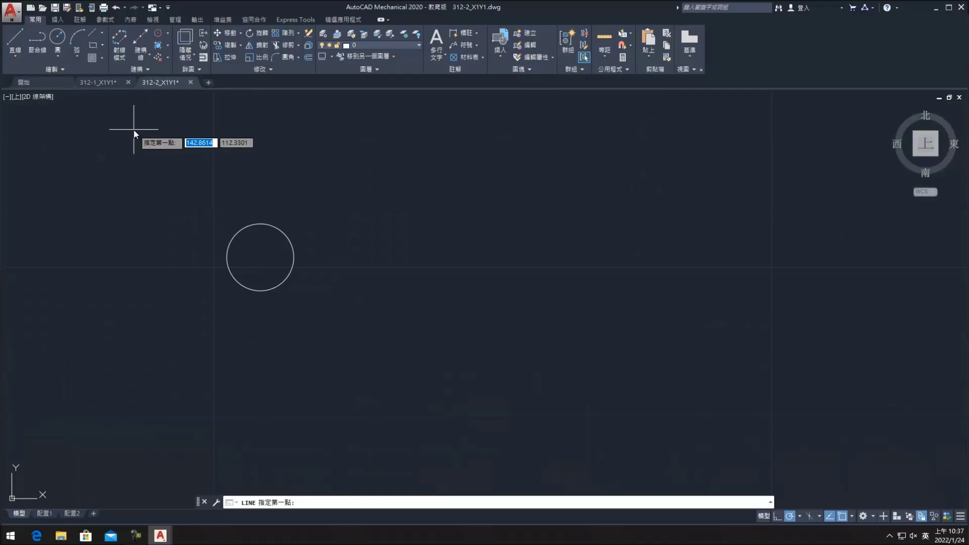
left_click(260, 257)
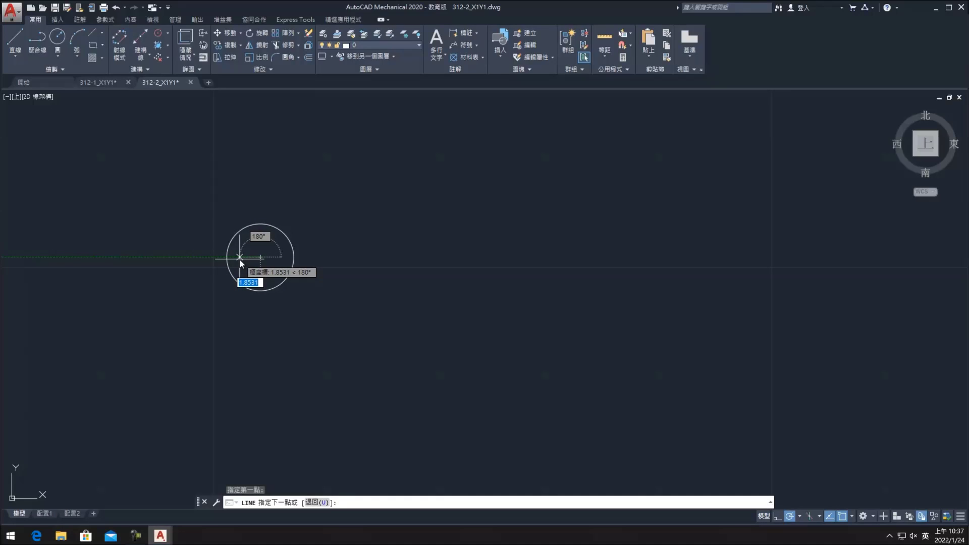
type("1")
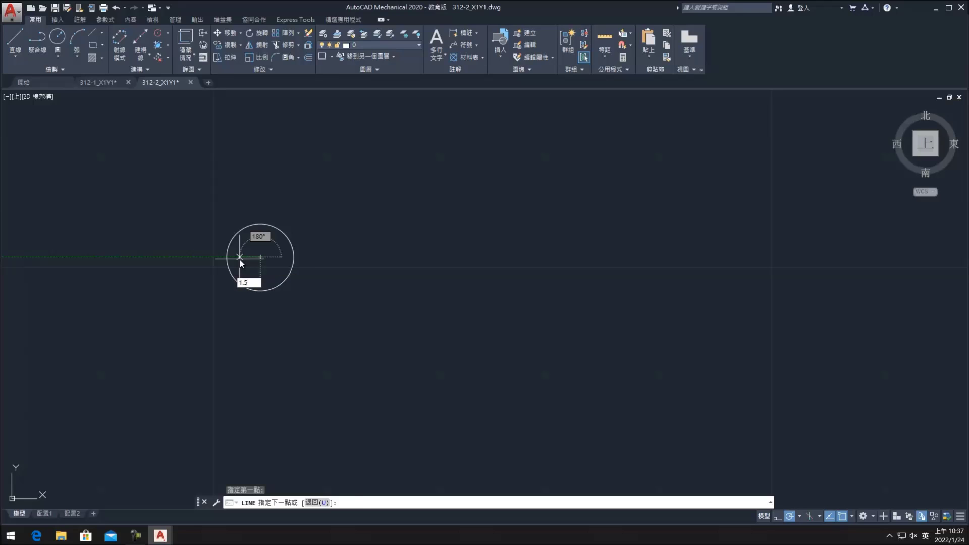
key("Return")
key("Return")
key("Return")
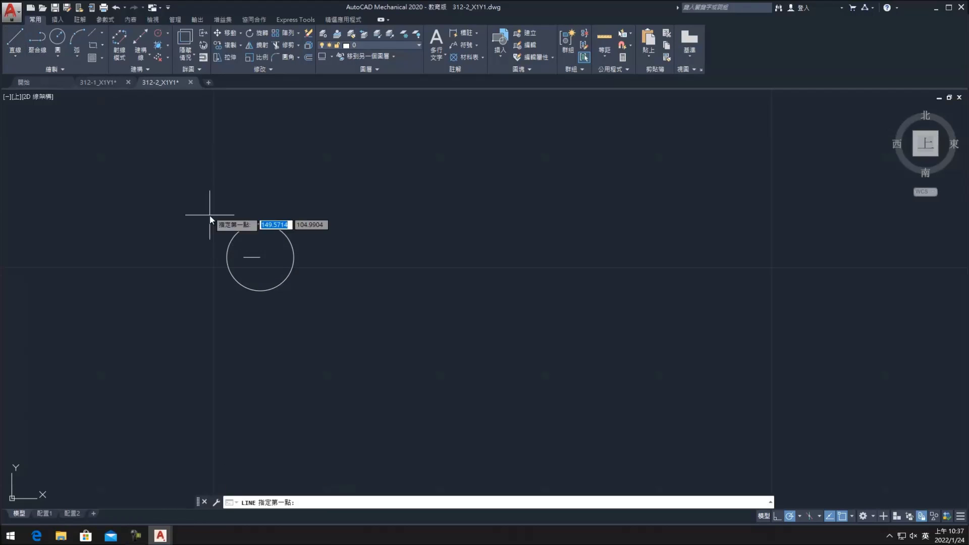
left_click(244, 196)
left_click(243, 303)
key("Escape")
left_click(253, 259)
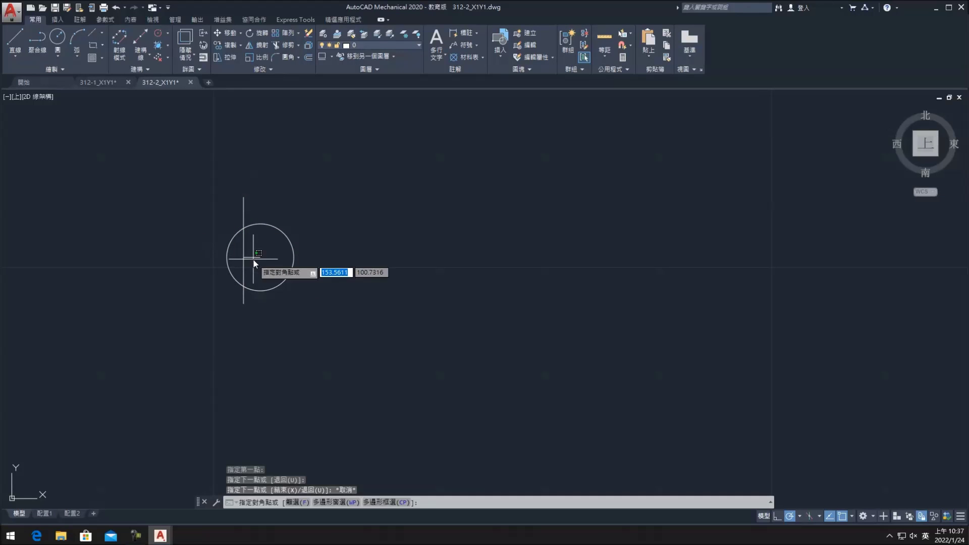
double_click(254, 262)
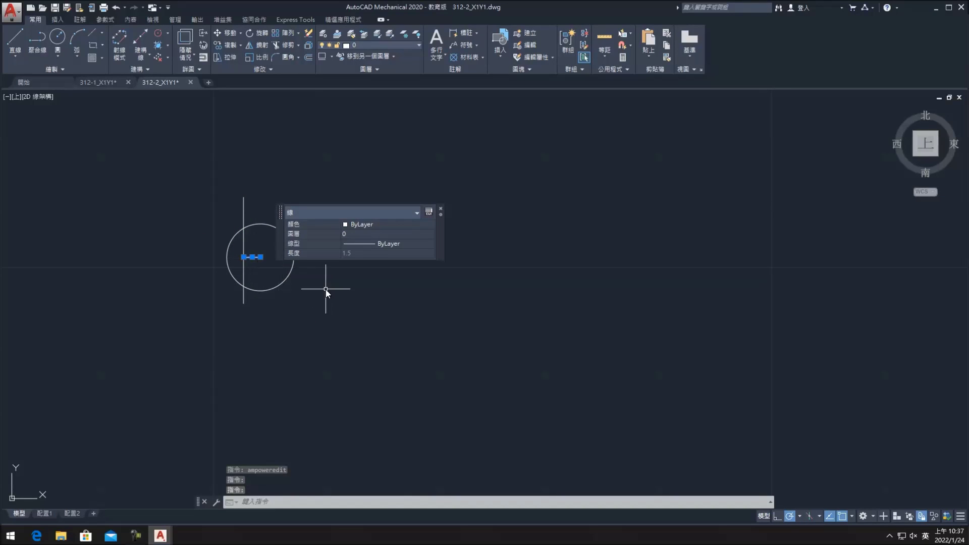
key("Delete")
- Offset the vertical line 3 units to create a parallel copy
left_click(308, 57)
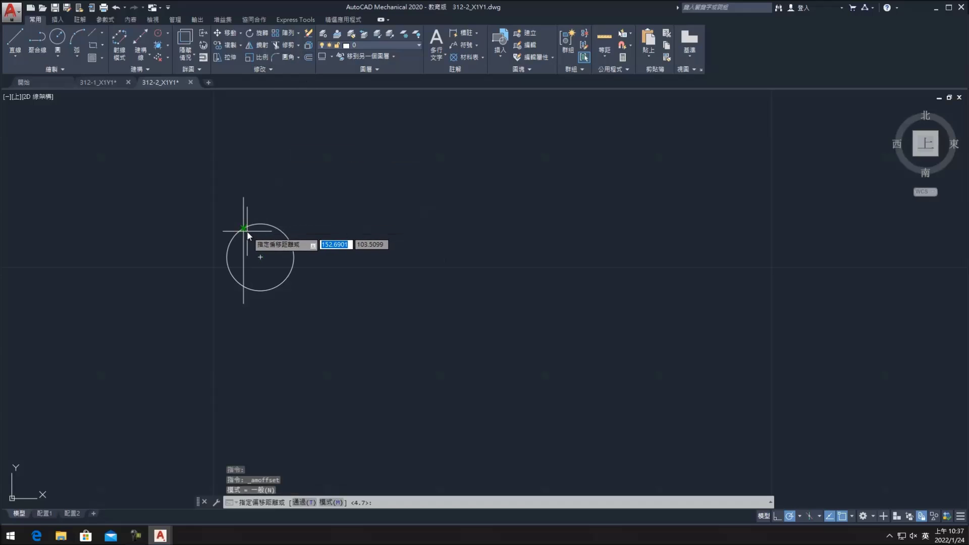
type("3")
key("Return")
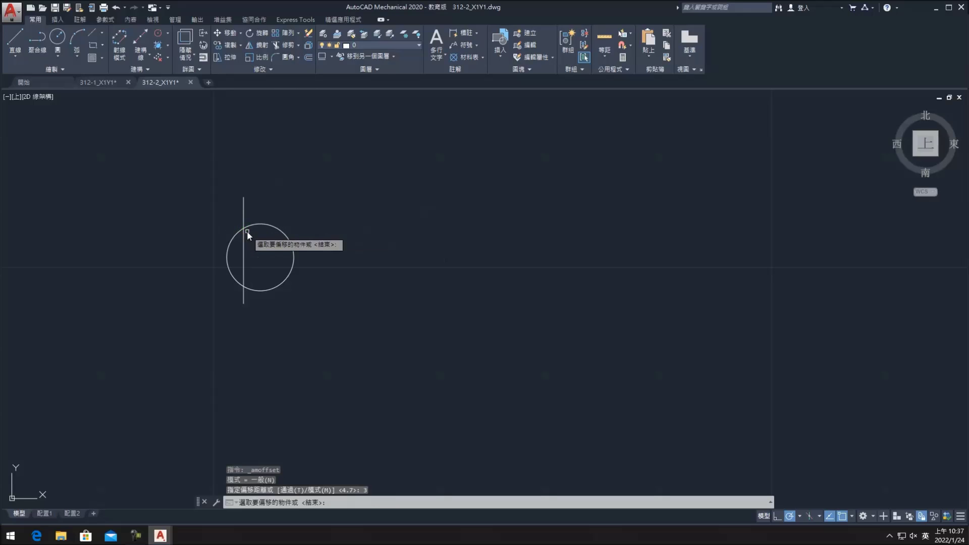
left_click(245, 240)
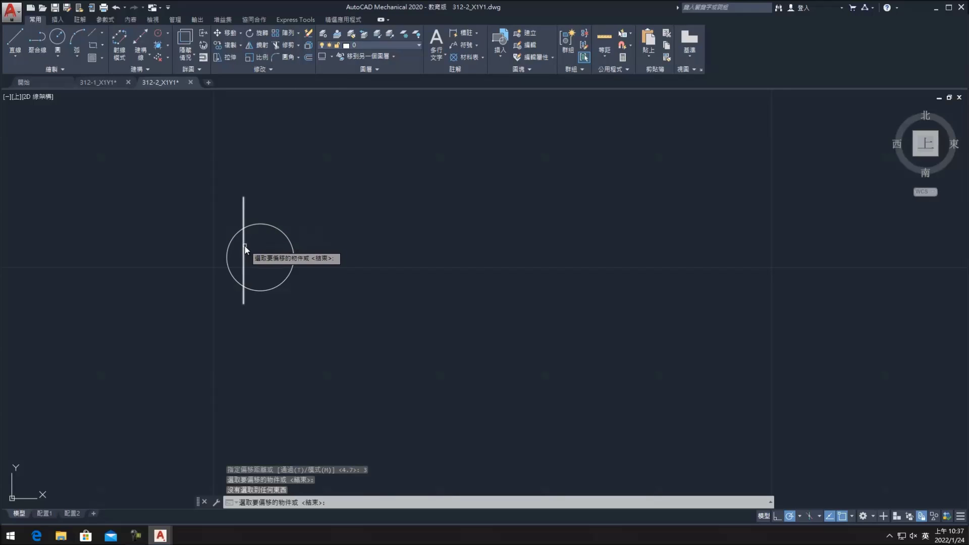
left_click(244, 243)
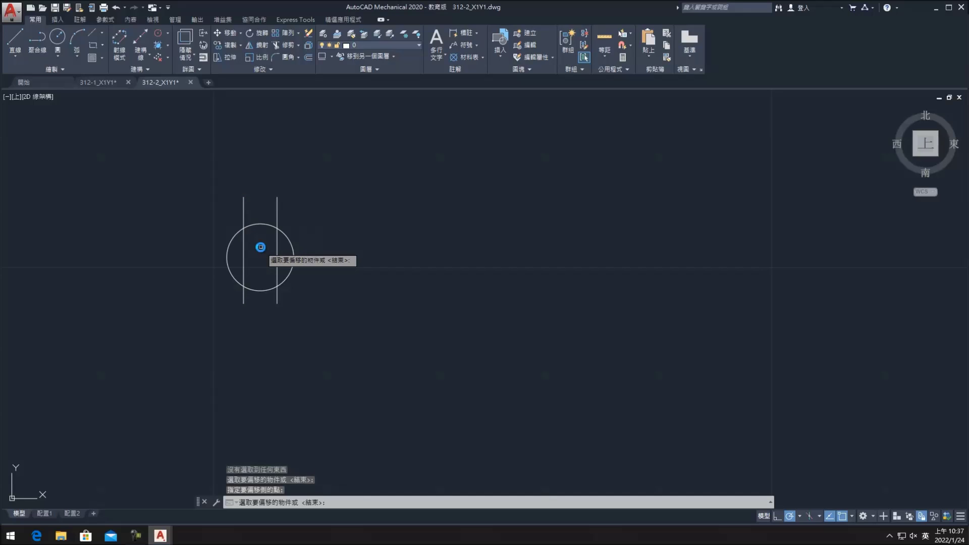
- Draw a horizontal line through the circle's centre
left_click(15, 40)
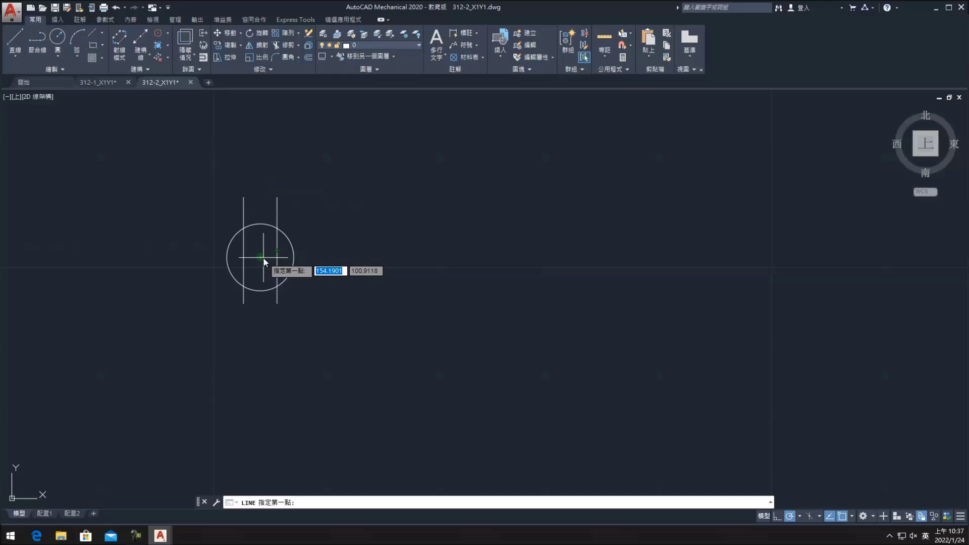
left_click(201, 257)
left_click(359, 257)
key("Escape")
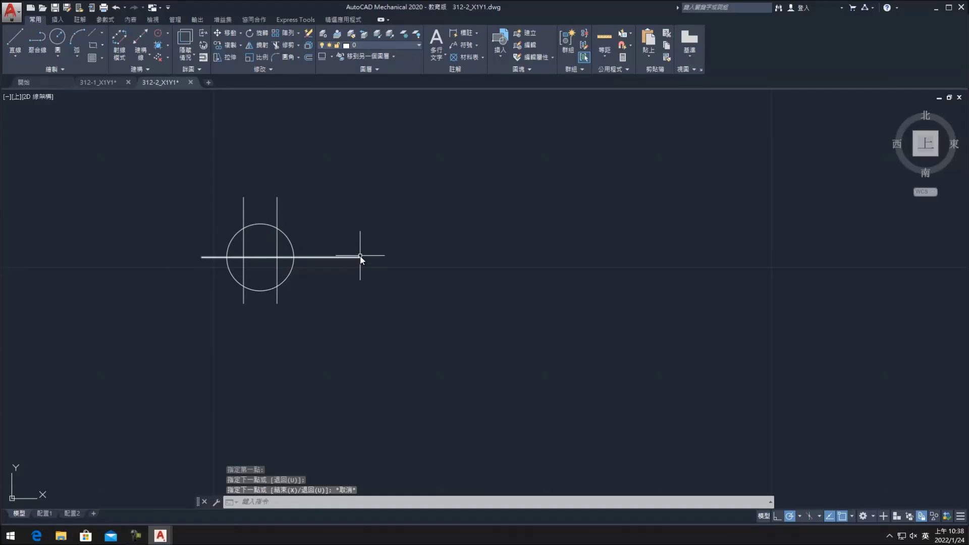
- Offset the horizontal line 3 units up and down, then erase the middle line
left_click(308, 57)
type("3")
key("Return")
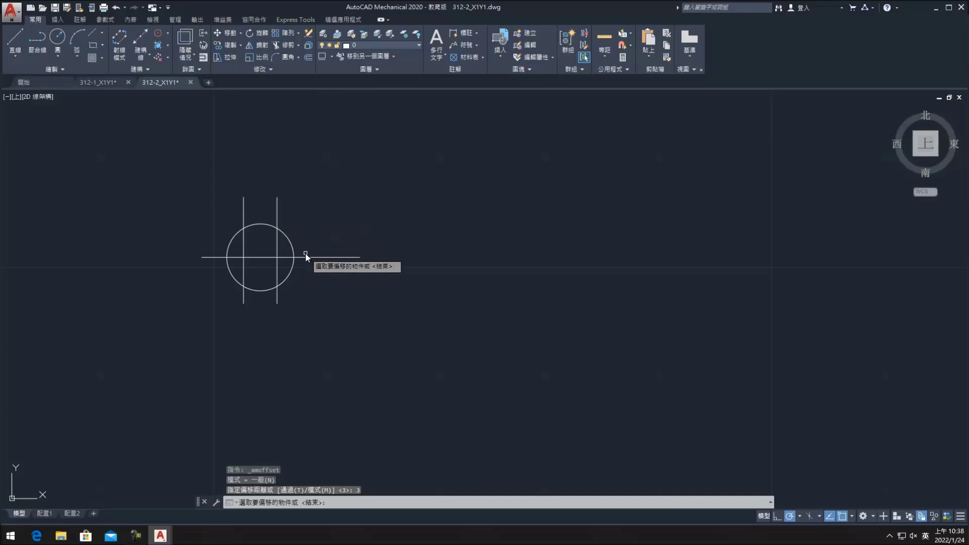
left_click(308, 256)
left_click(318, 235)
left_click(322, 256)
left_click(325, 273)
key("Escape")
left_click(328, 258)
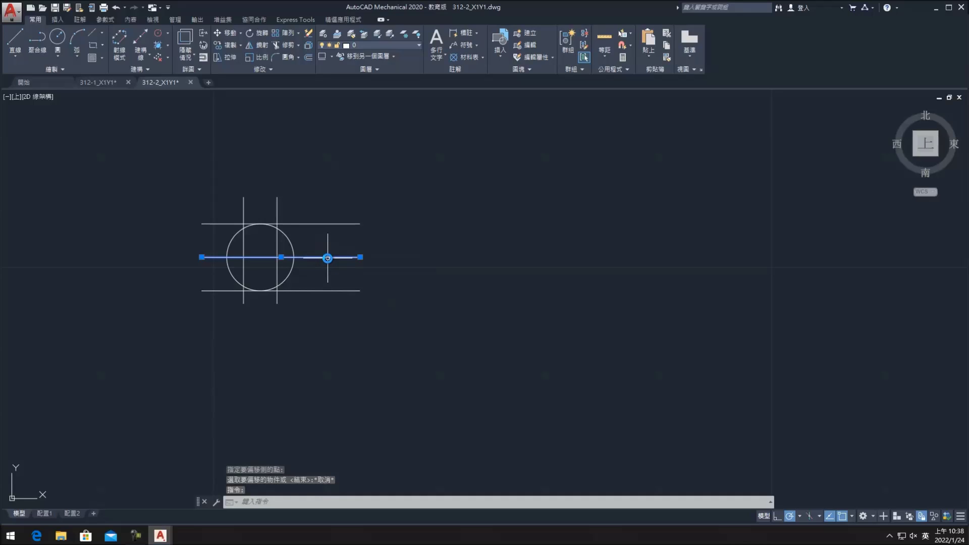
key("Delete")
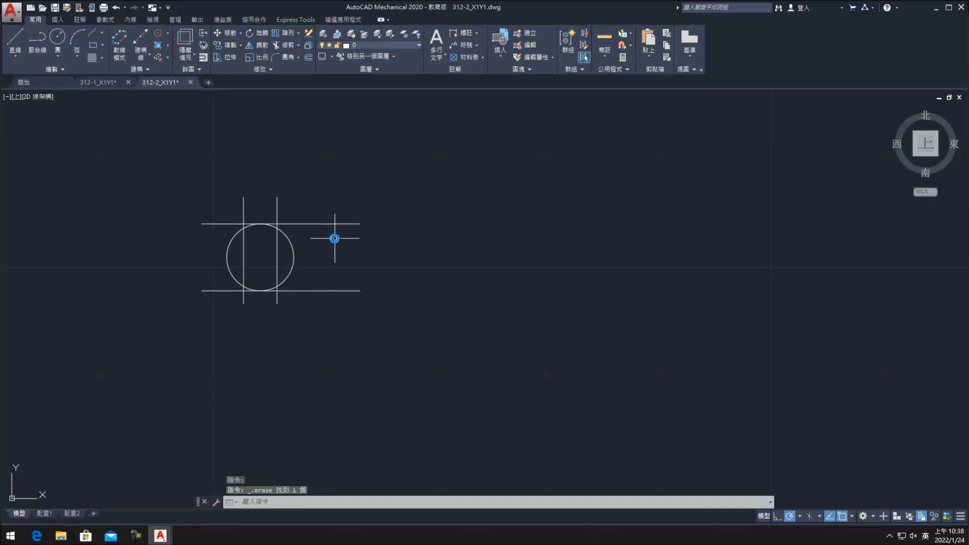
scroll(320, 238, "up", 2)
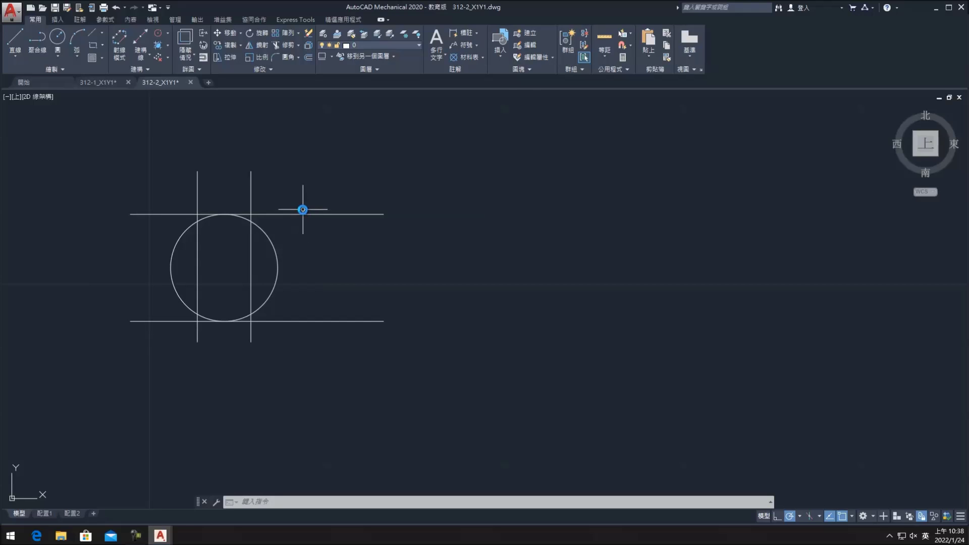
left_click(478, 32)
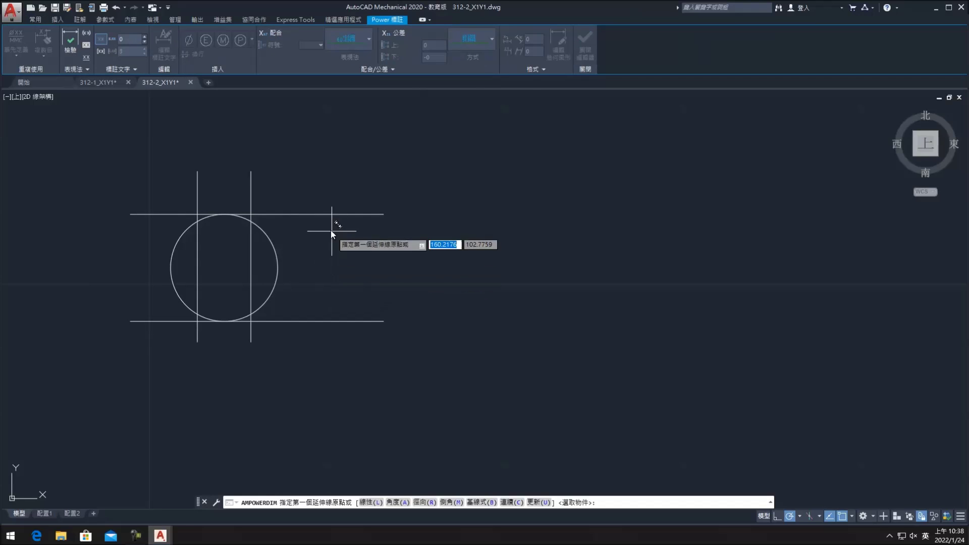
key("Escape")
left_click(458, 34)
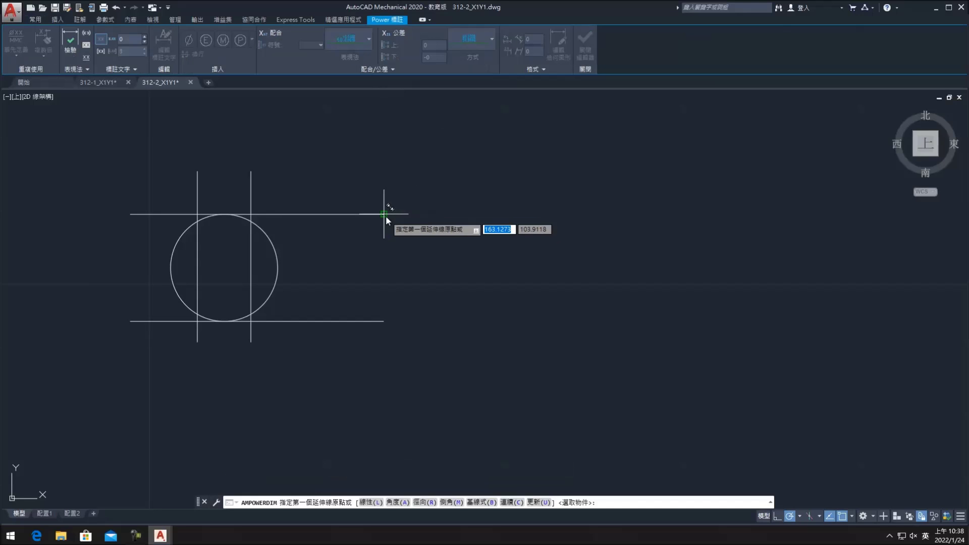
left_click(383, 214)
left_click(384, 322)
left_click(487, 306)
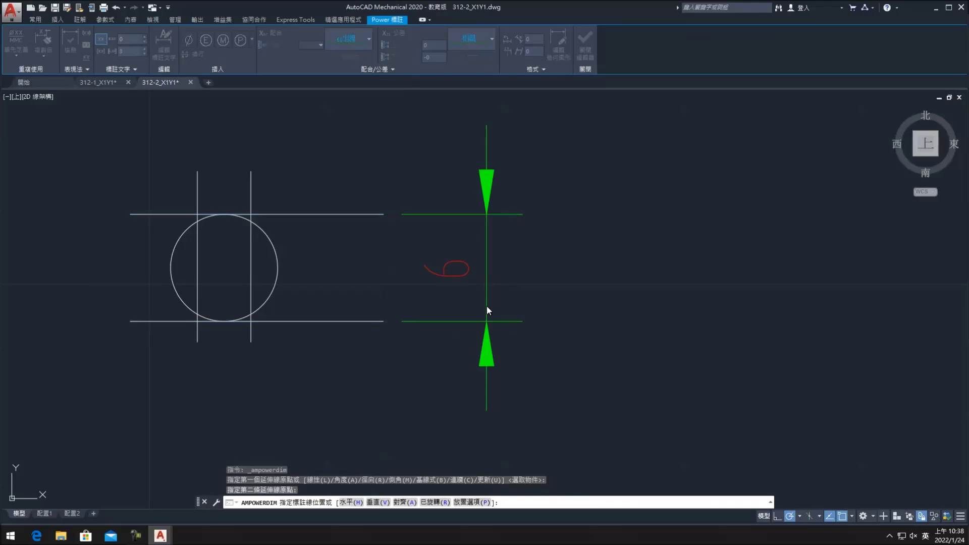
key("Escape")
scroll(455, 305, "down", 2)
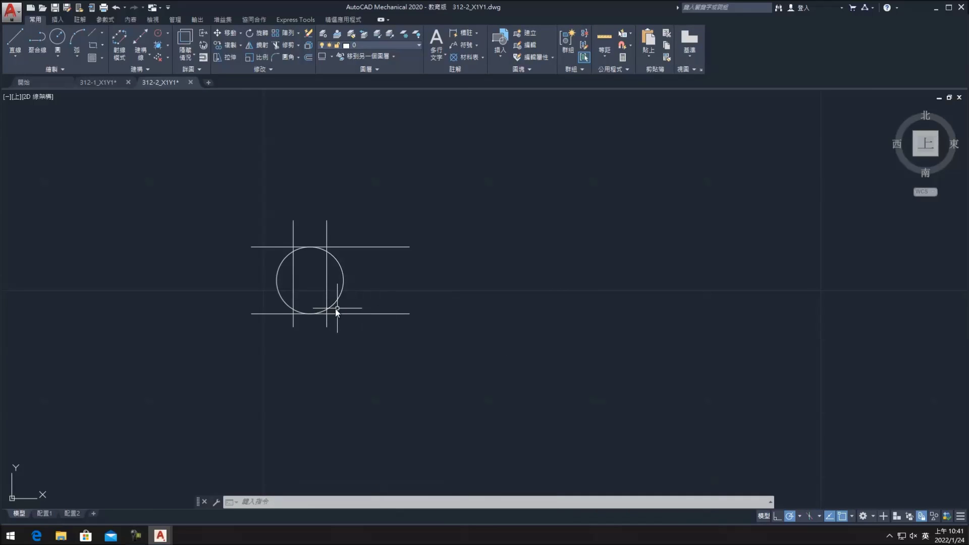
scroll(336, 309, "up", 2)
left_click(316, 314)
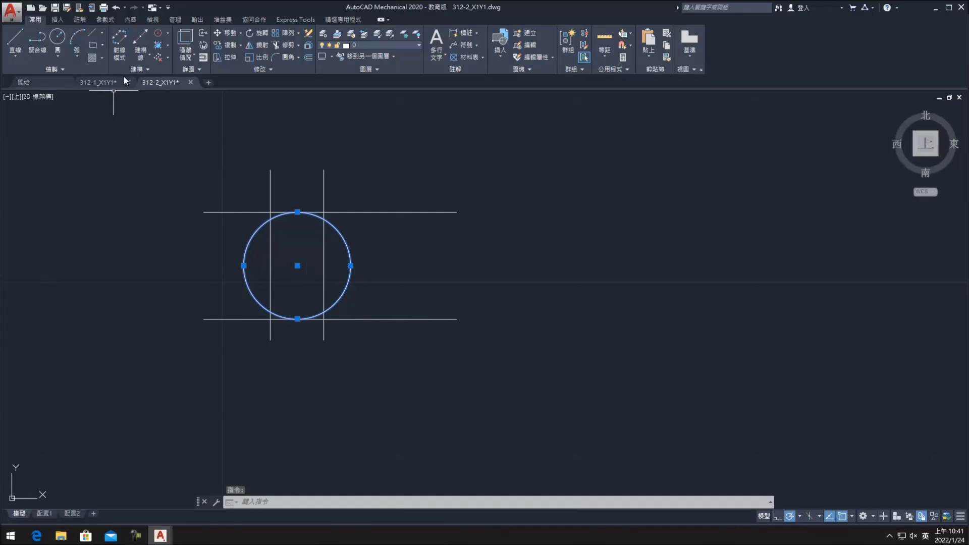
key("Escape")
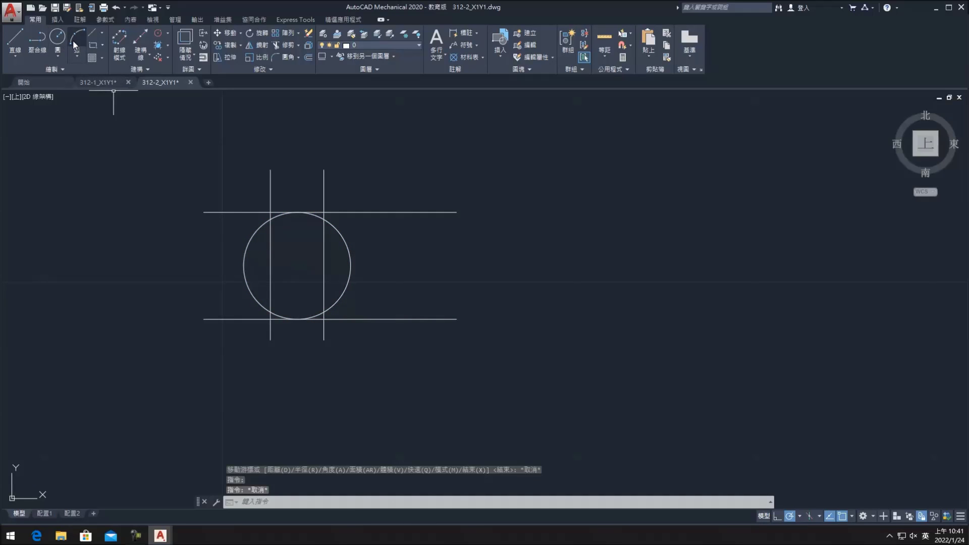
left_click(77, 50)
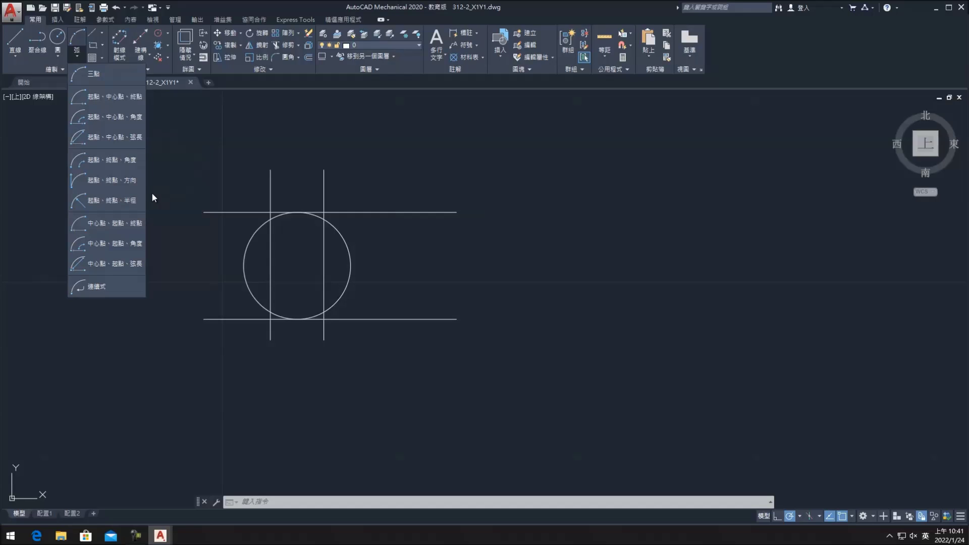
left_click(141, 200)
left_click(271, 212)
left_click(324, 213)
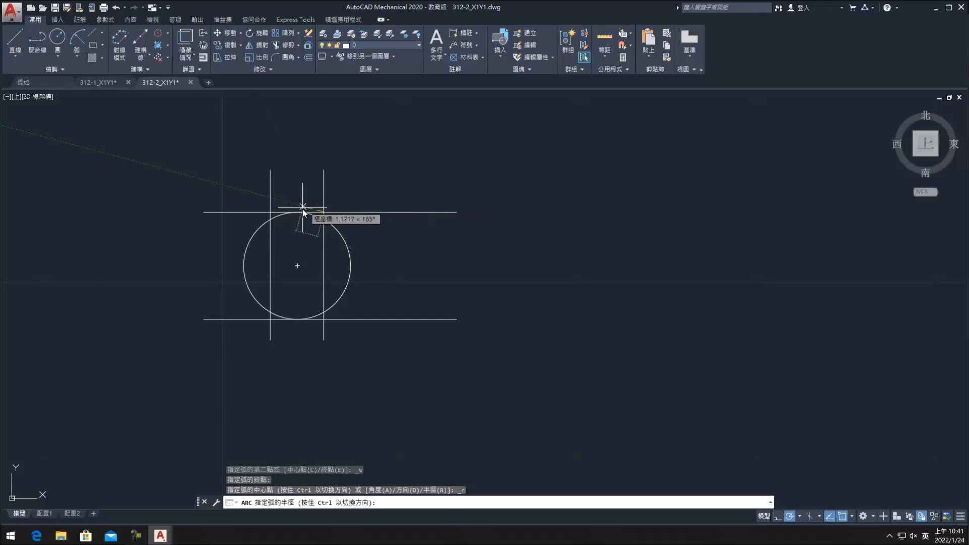
left_click(393, 180)
key("Return")
left_click(271, 212)
type("e")
key("Return")
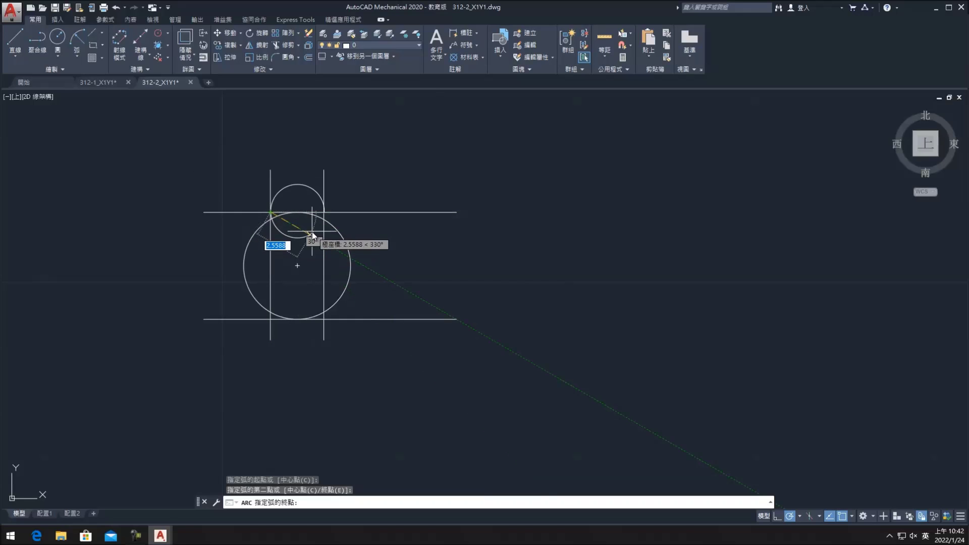
key("Escape")
key("Return")
left_click(323, 212)
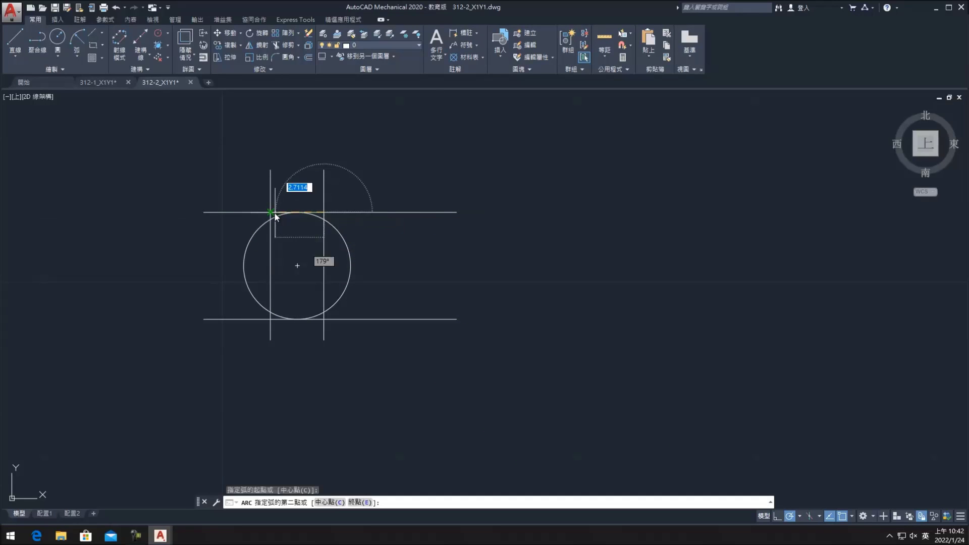
left_click(271, 212)
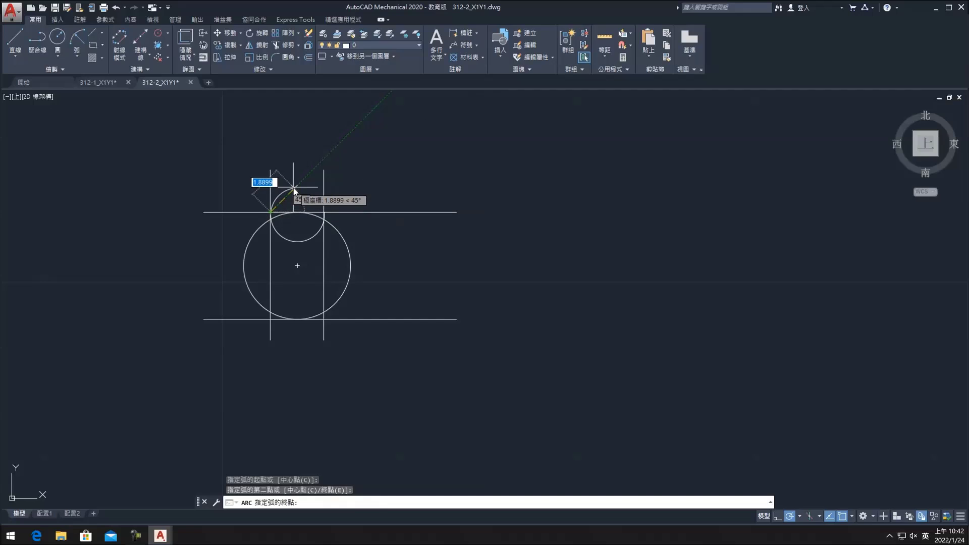
type("3")
key("Return")
left_click(300, 171)
left_click(291, 178)
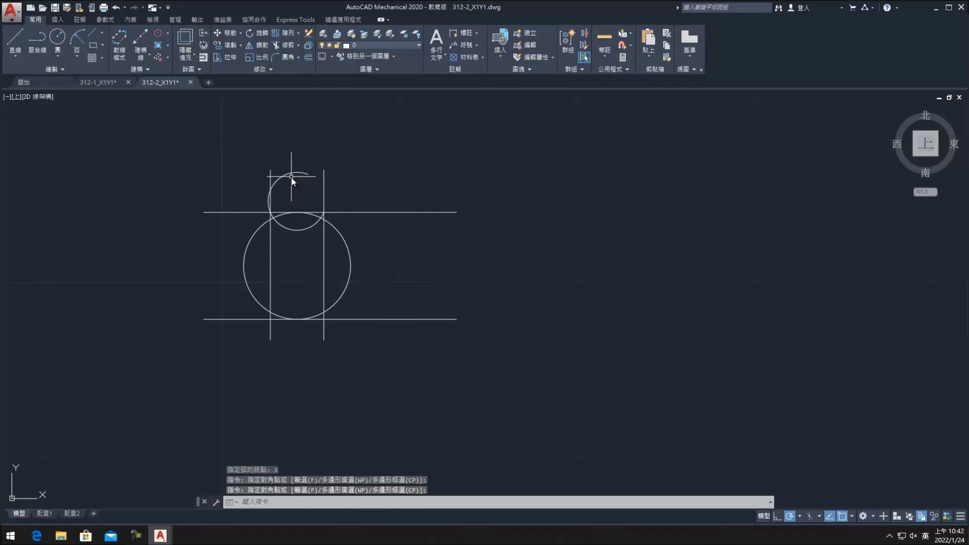
left_click(291, 177)
key("Delete")
left_click(60, 36)
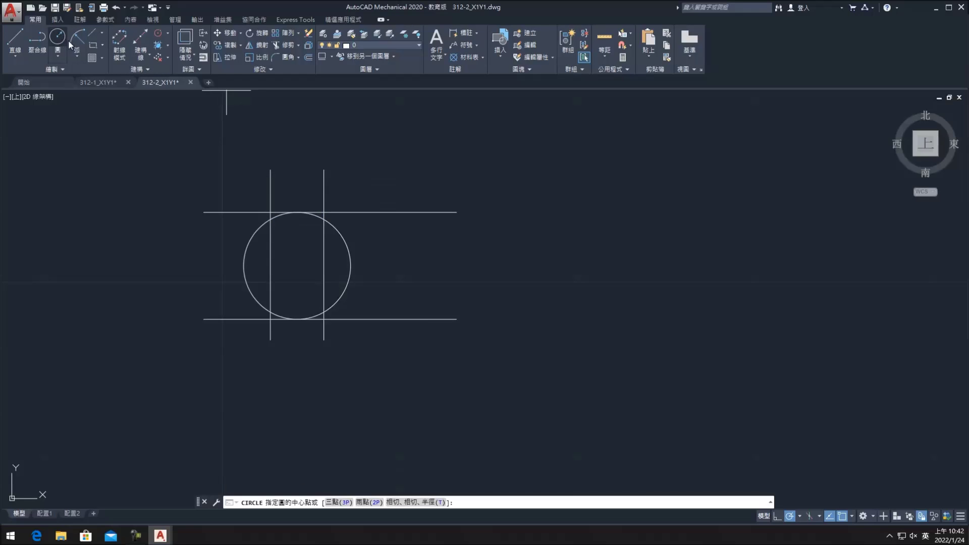
left_click(77, 51)
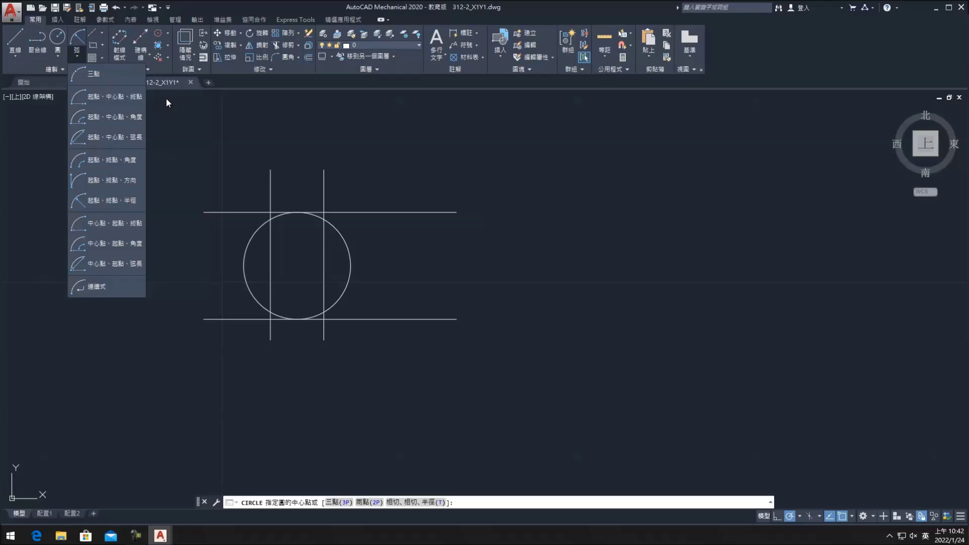
left_click(135, 202)
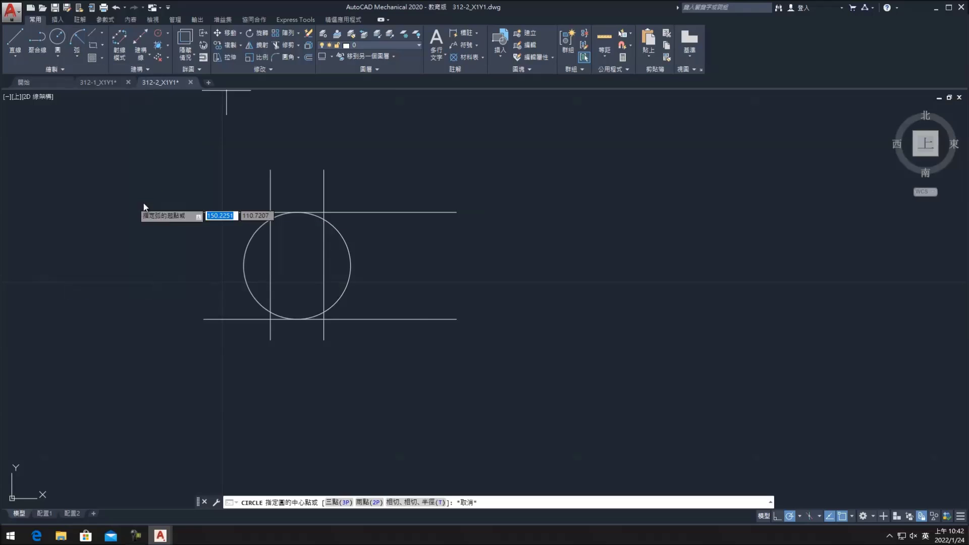
left_click(270, 212)
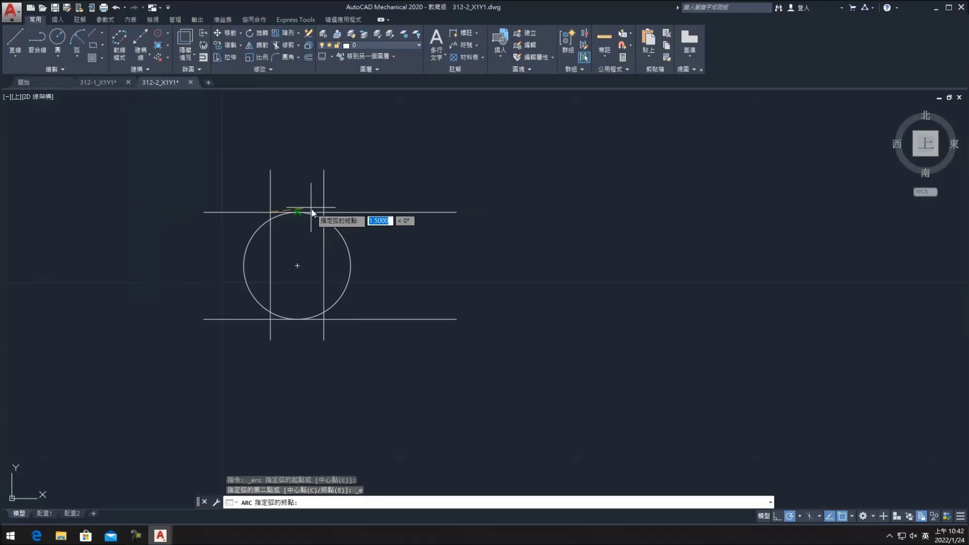
key("Escape")
key("space")
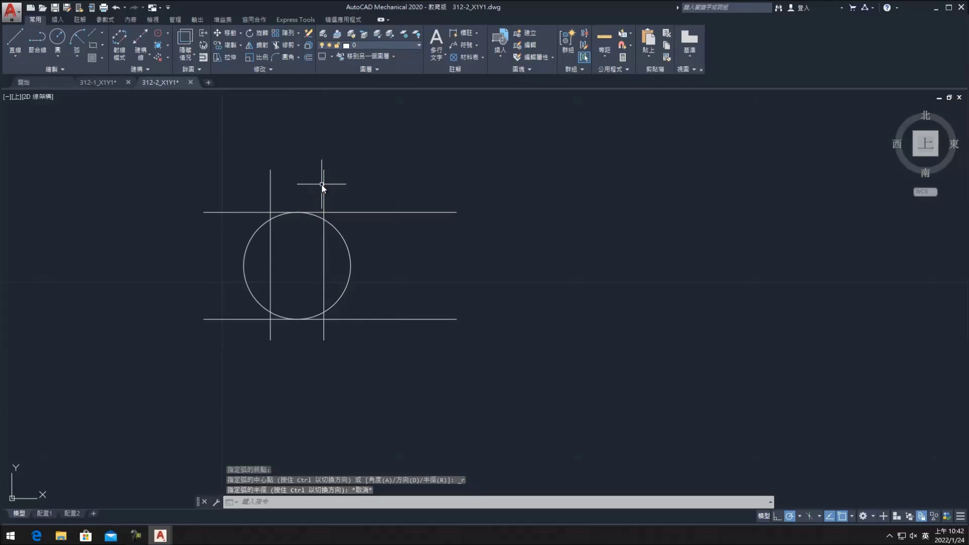
left_click(271, 212)
type("e")
key("space")
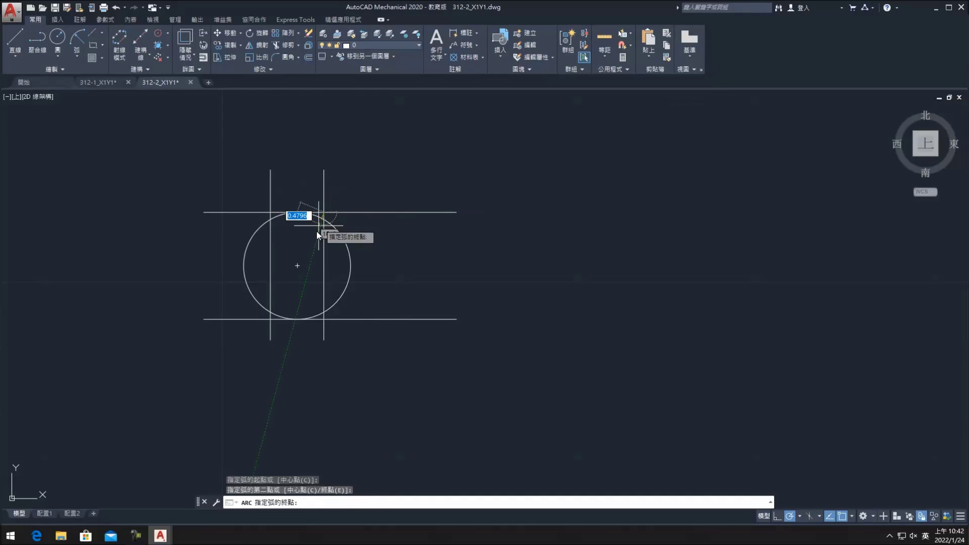
type("3")
key("Return")
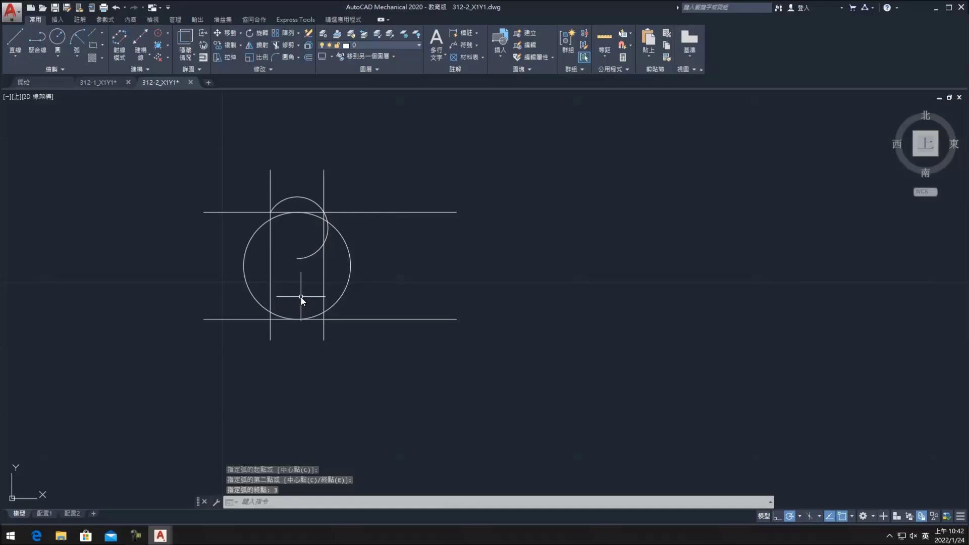
left_click(309, 257)
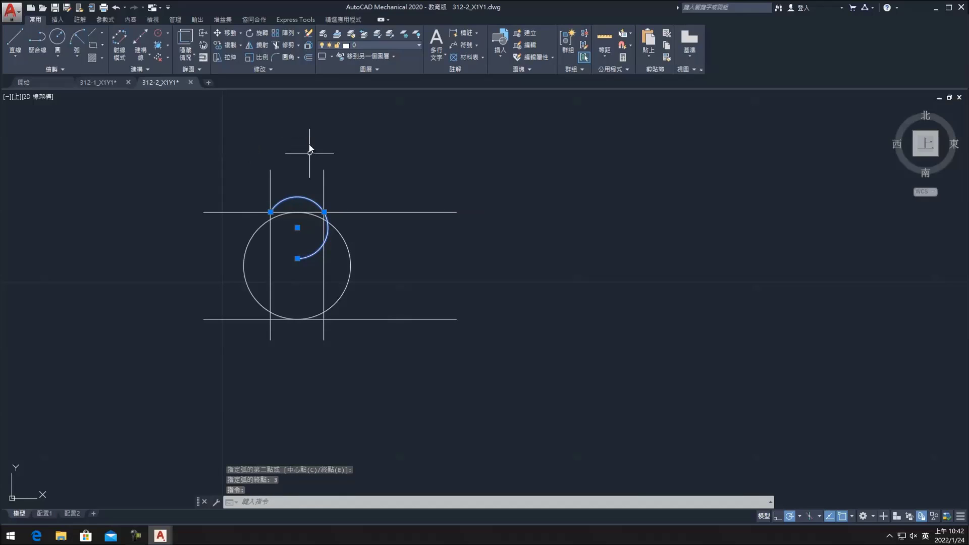
key("Delete")
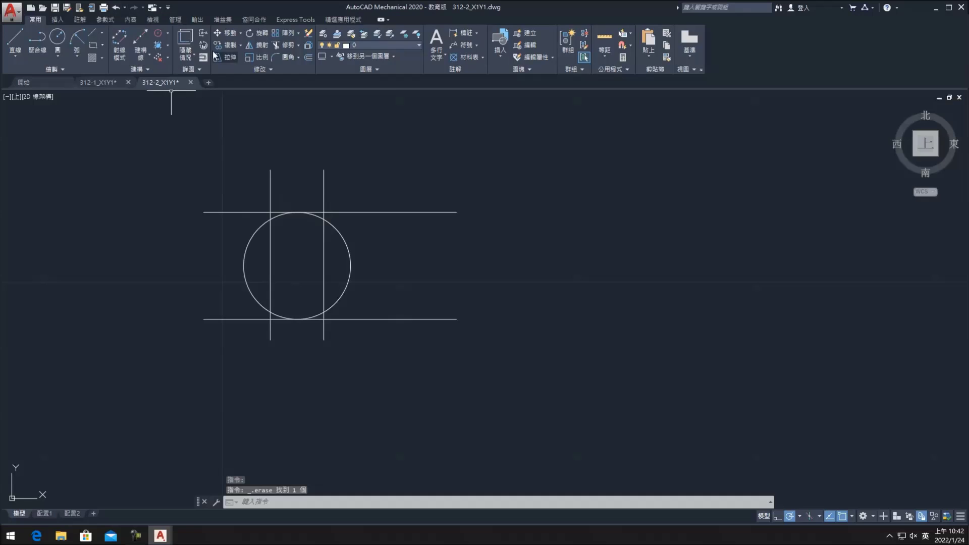
left_click(14, 45)
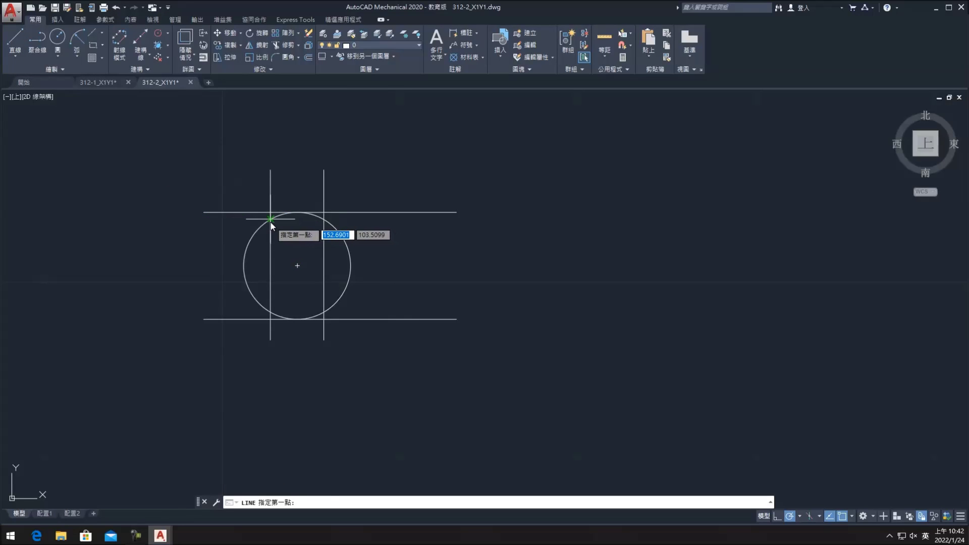
- Draw top and bottom horizontal lines joining the circle–vertical line intersections
left_click(272, 218)
left_click(324, 219)
key("Return")
key("Return")
left_click(271, 311)
left_click(323, 312)
key("Escape")
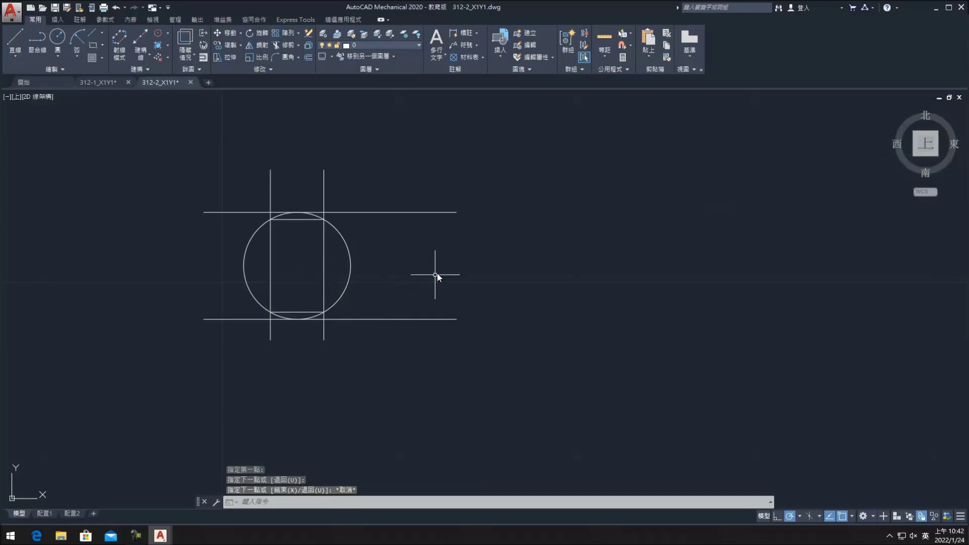
left_click(603, 37)
key("Escape")
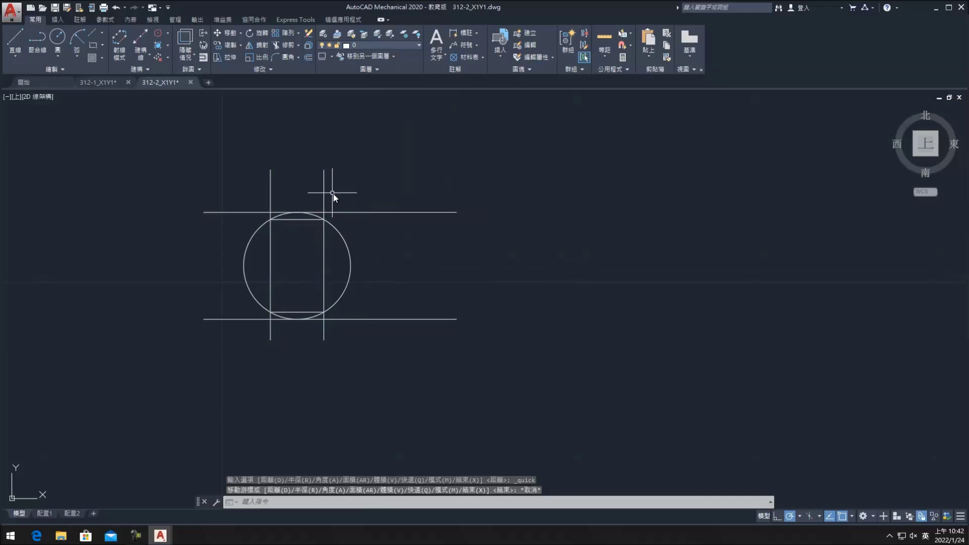
- Trim the bottom line ends and the circle's left and right arcs outside the verticals
left_click(289, 43)
left_click(414, 310)
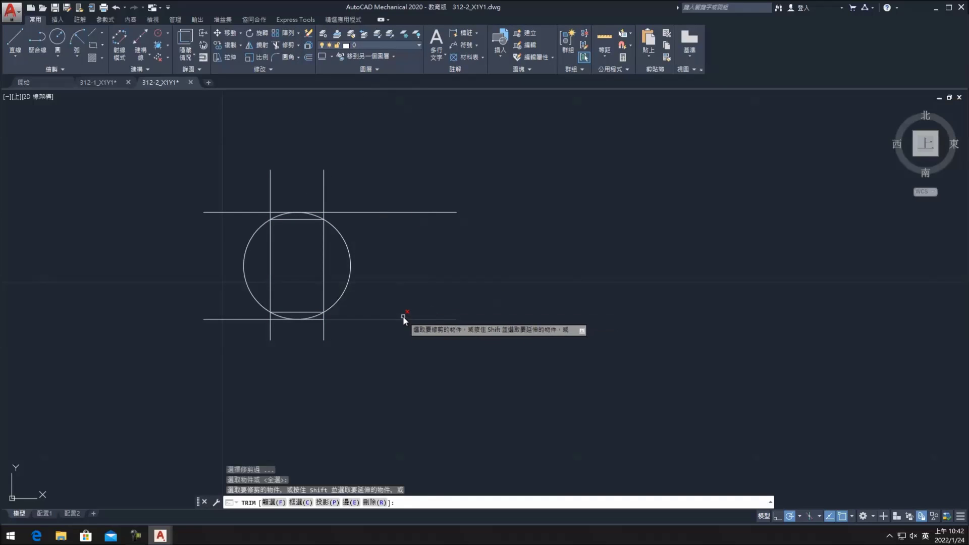
left_click(373, 333)
left_click(326, 322)
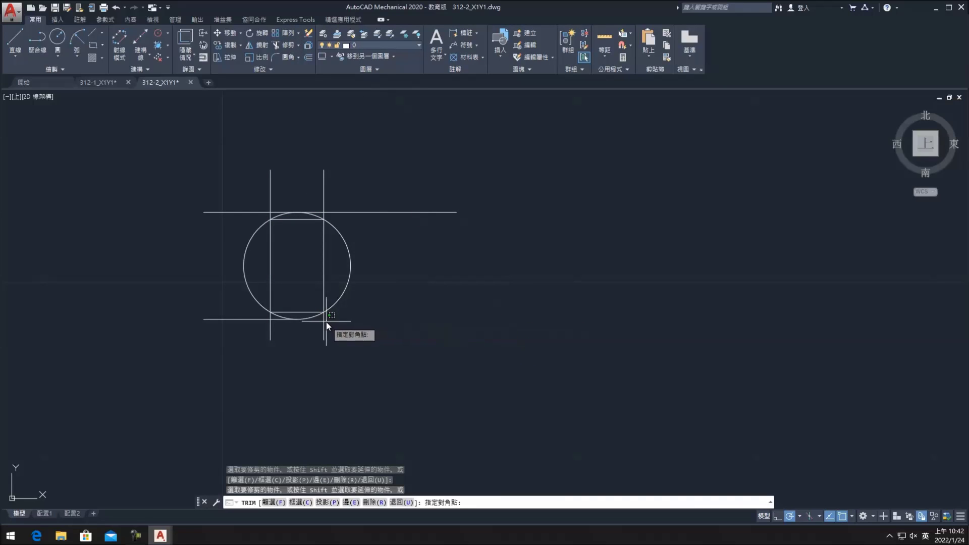
left_click(281, 319)
left_click(269, 319)
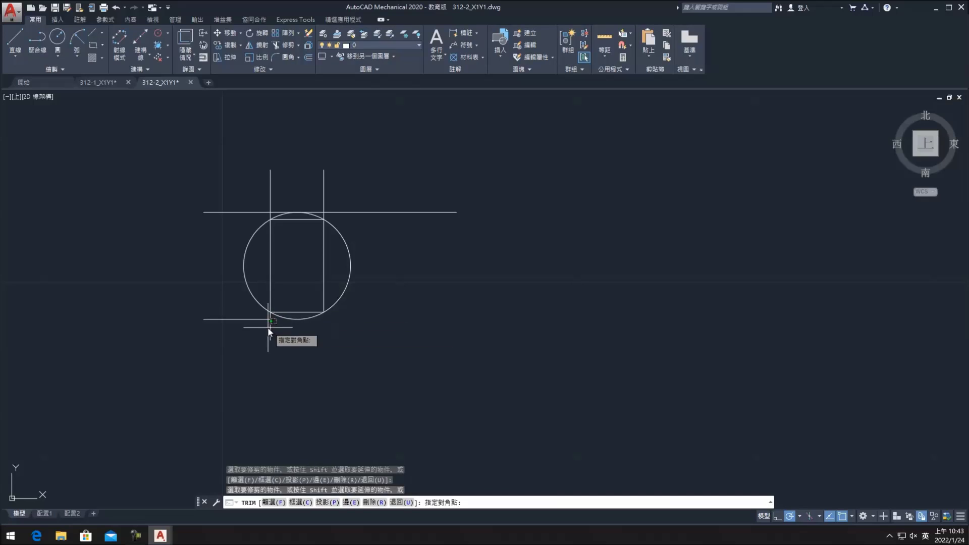
left_click(254, 296)
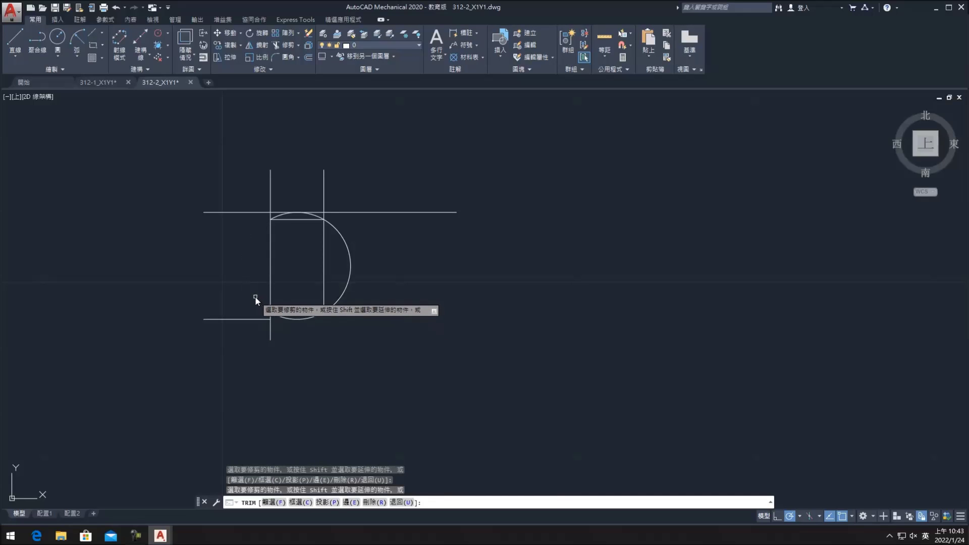
left_click(350, 267)
- Trim the leftover line ends around the top of the shape
left_click(278, 208)
left_click(282, 212)
left_click(326, 216)
left_click(326, 215)
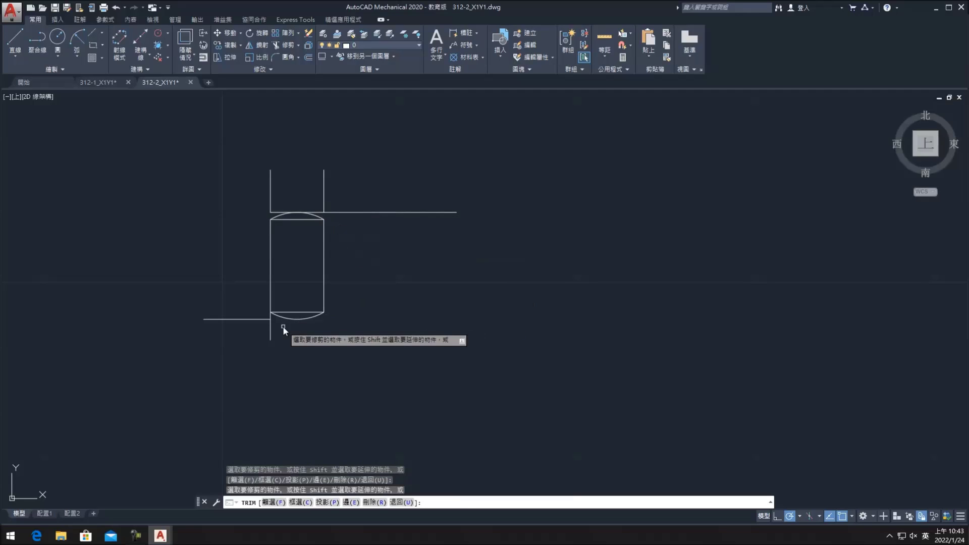
key("Escape")
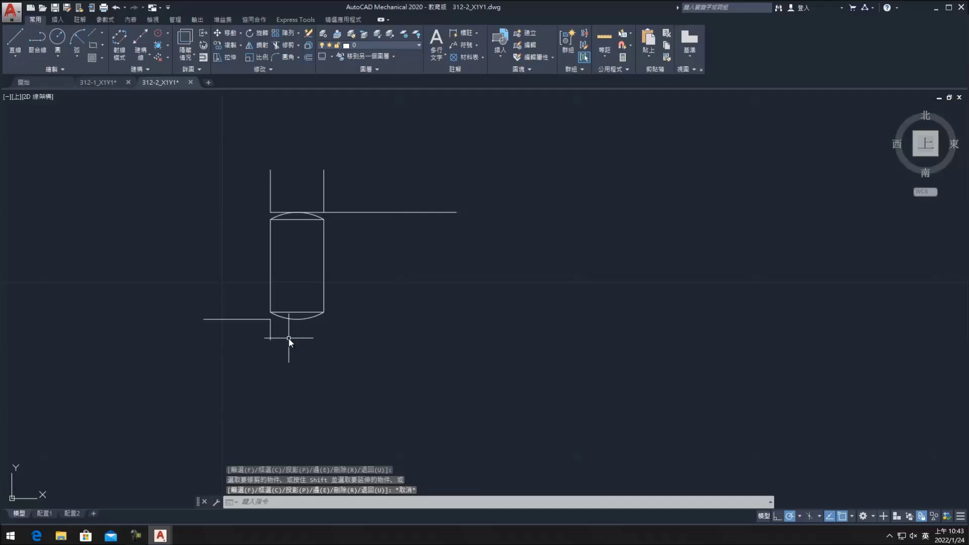
- Delete the short leftover horizontal line and select the remaining construction lines
left_click(268, 333)
key("Delete")
left_click(268, 325)
left_click(273, 276)
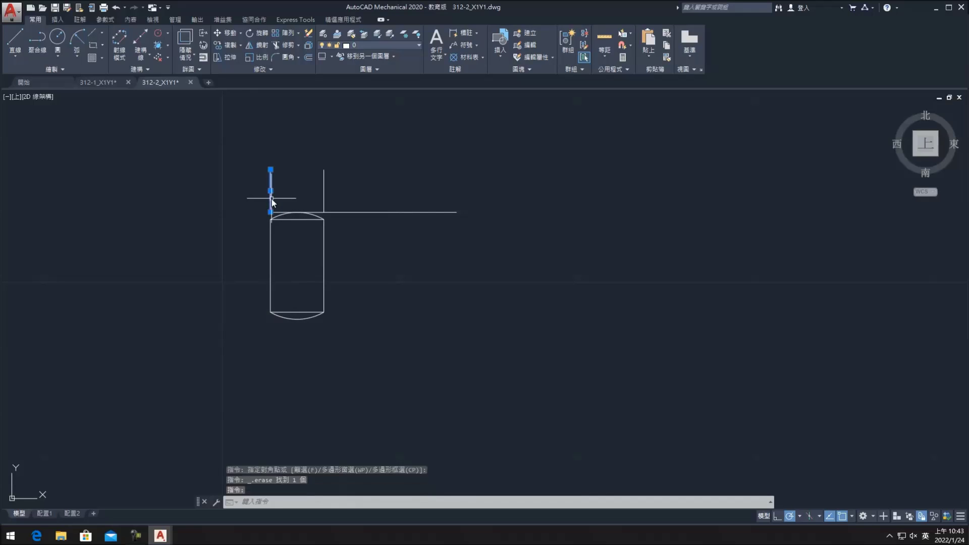
left_click(326, 194)
left_click(327, 203)
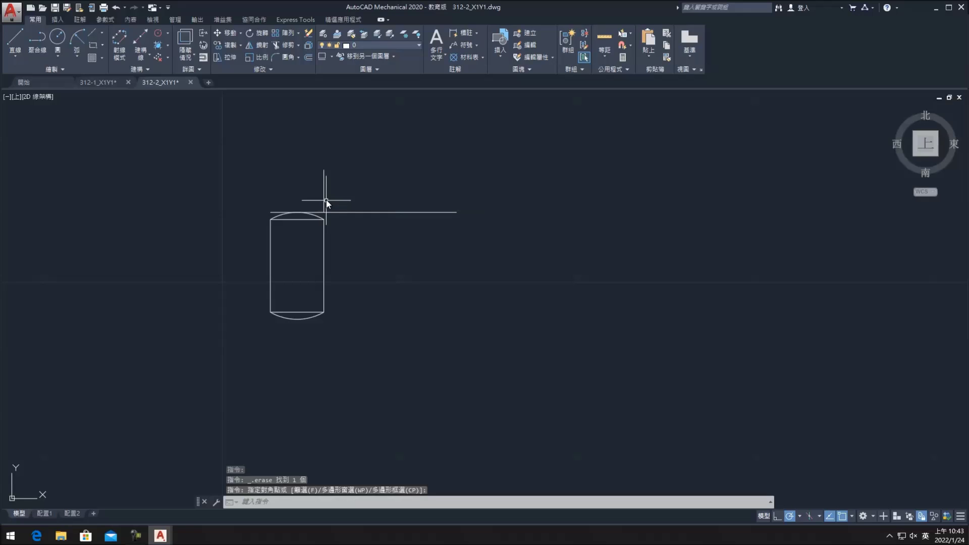
left_click(326, 198)
- Erase the remaining construction lines around the barrel outline
key("Delete")
scroll(452, 296, "down", 3)
left_click(15, 40)
left_click(505, 304)
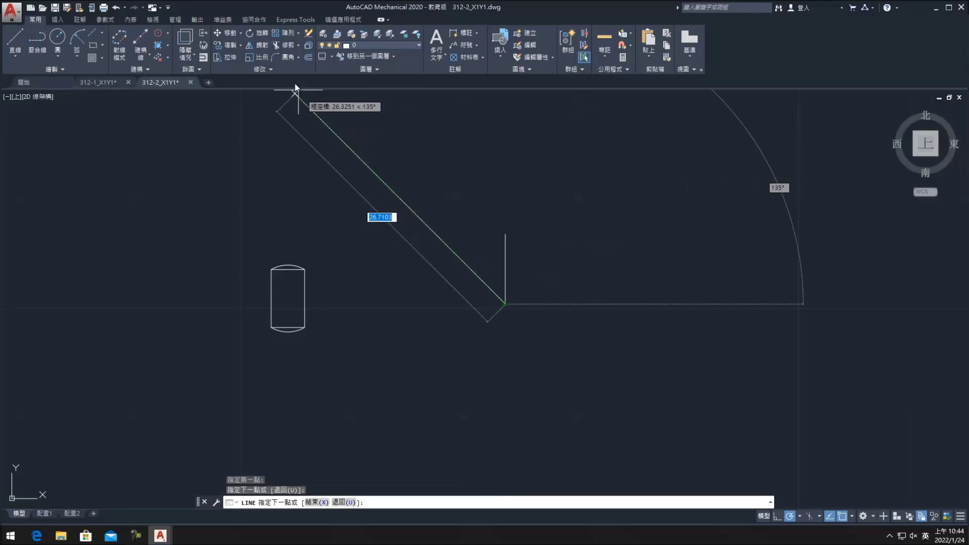
key("Escape")
- Offset the vertical line 8 to the right, then offset that copy 0.3 back left
left_click(308, 57)
type("8")
key("Return")
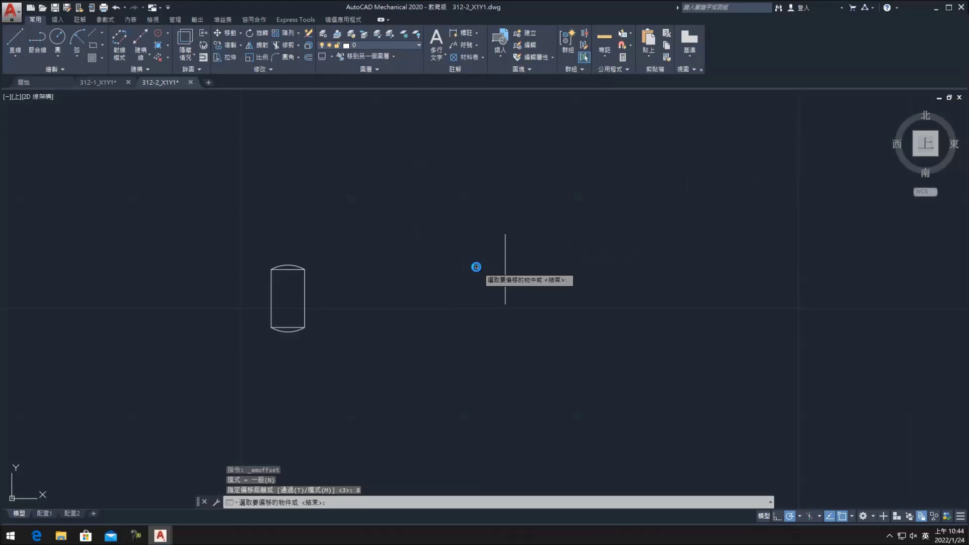
left_click(506, 271)
left_click(565, 273)
left_click(310, 56)
type("0.3")
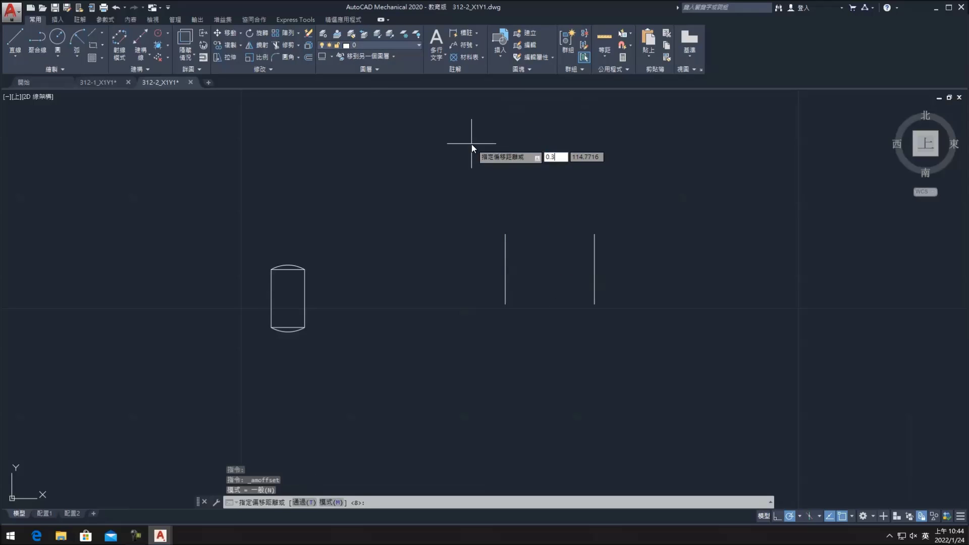
key("Return")
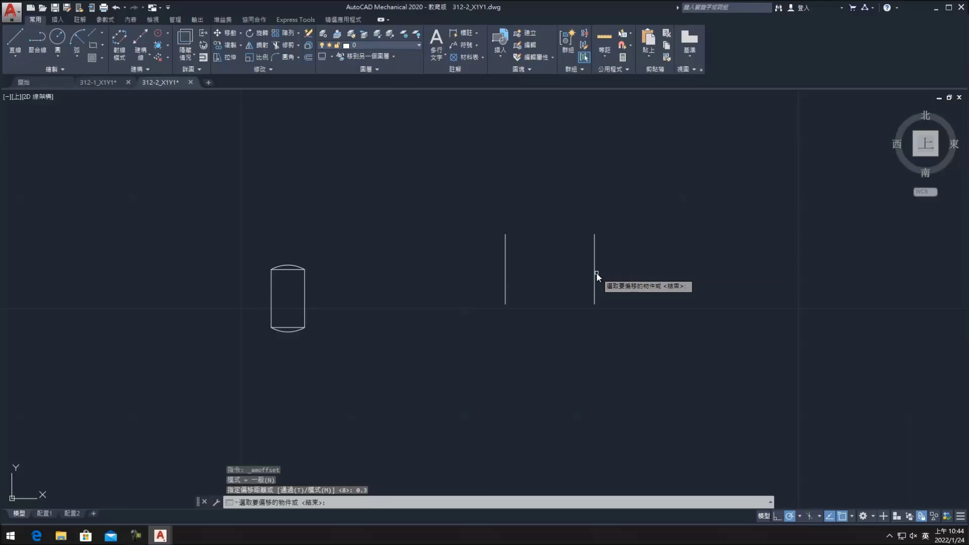
left_click(595, 275)
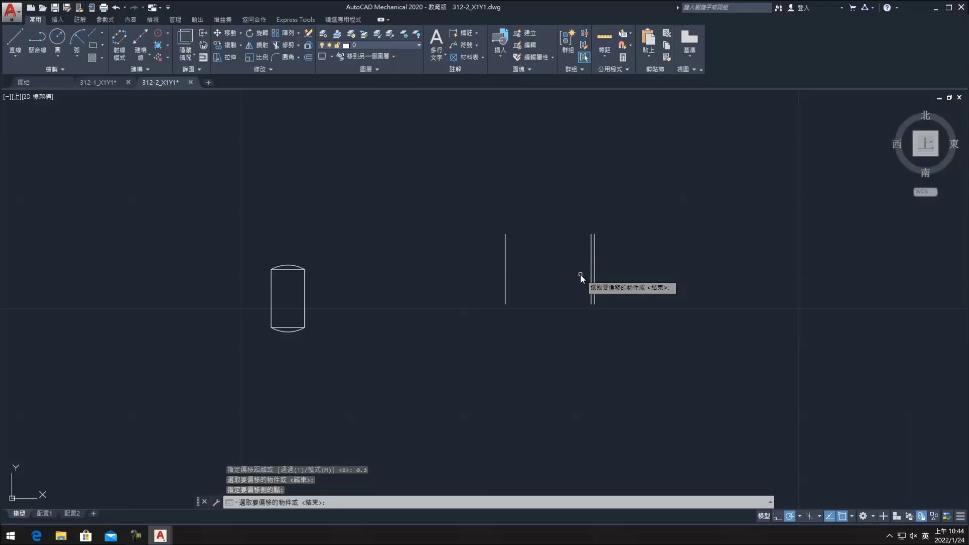
key("Return")
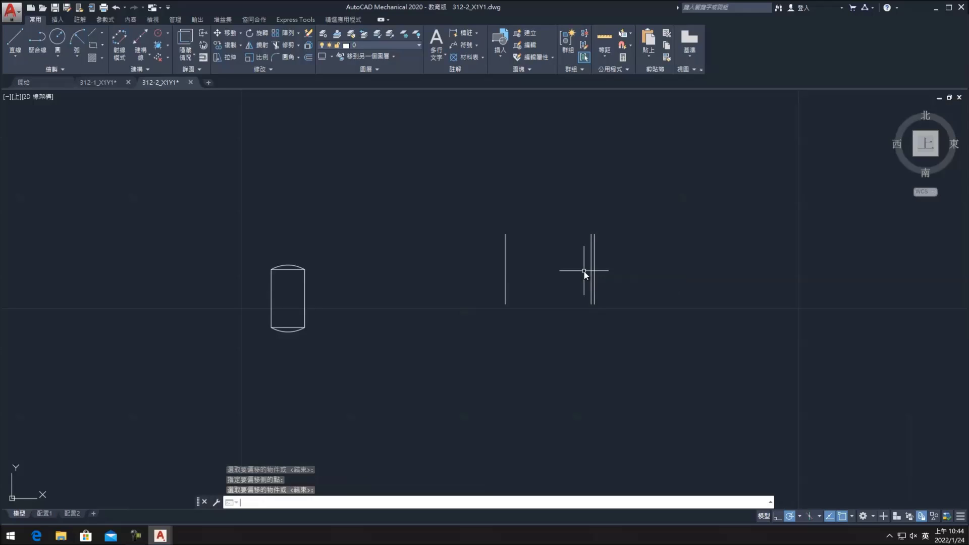
- Offset the original left vertical line 1 unit to the right
key("Return")
type("1")
key("Return")
left_click(505, 274)
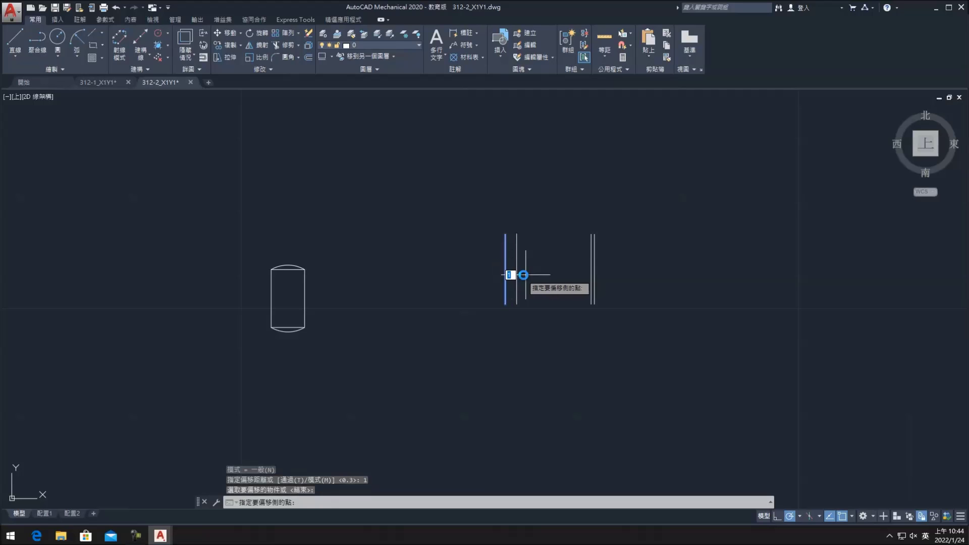
left_click(530, 277)
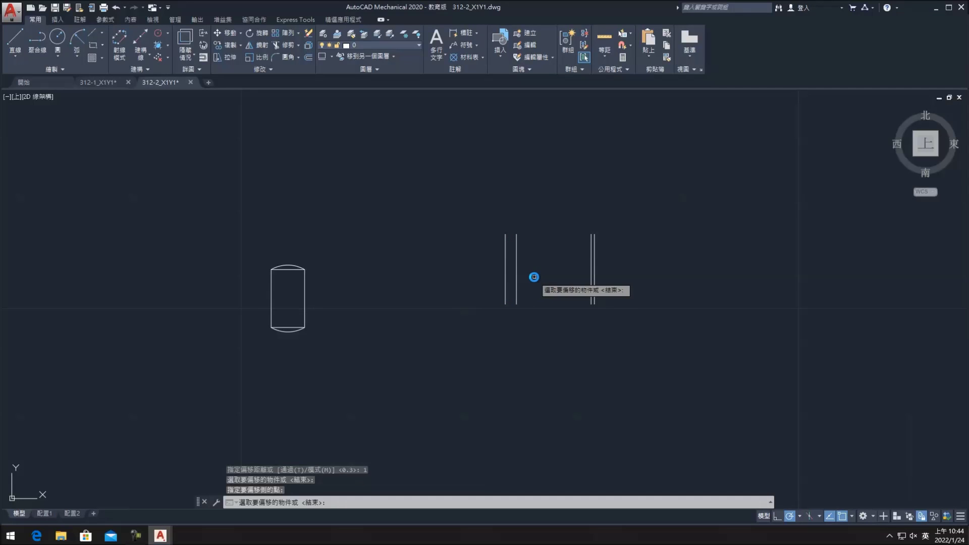
key("Escape")
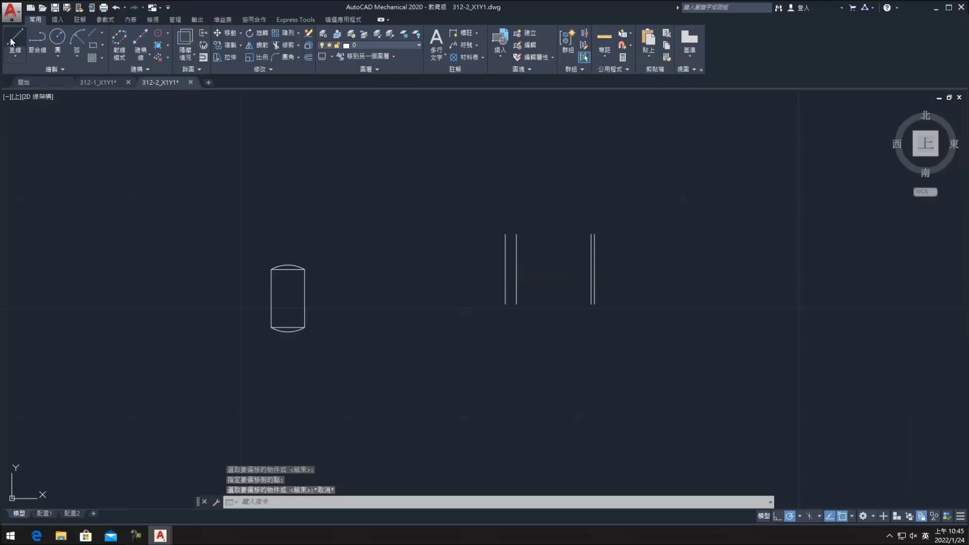
- Draw a horizontal line across the four vertical lines
left_click(11, 42)
left_click(486, 273)
left_click(657, 273)
key("Escape")
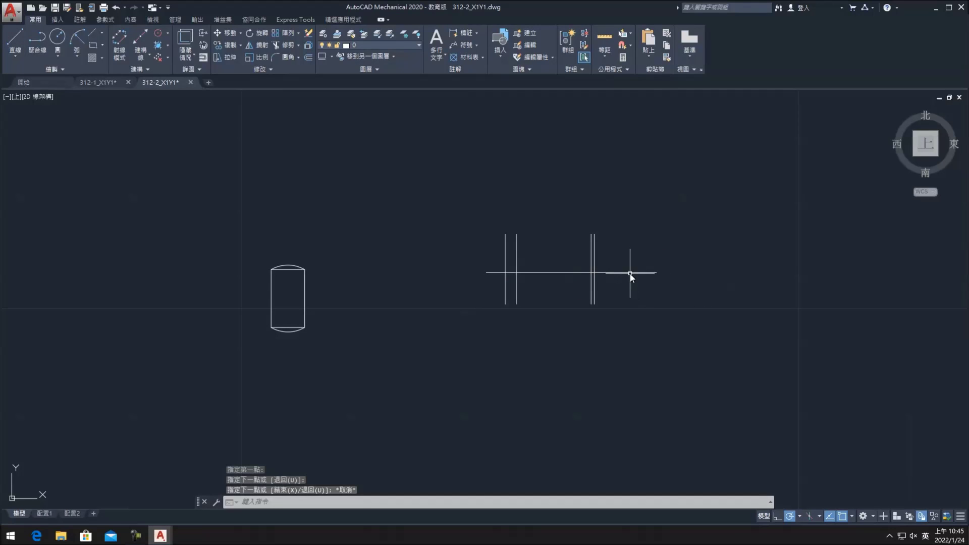
key("Escape")
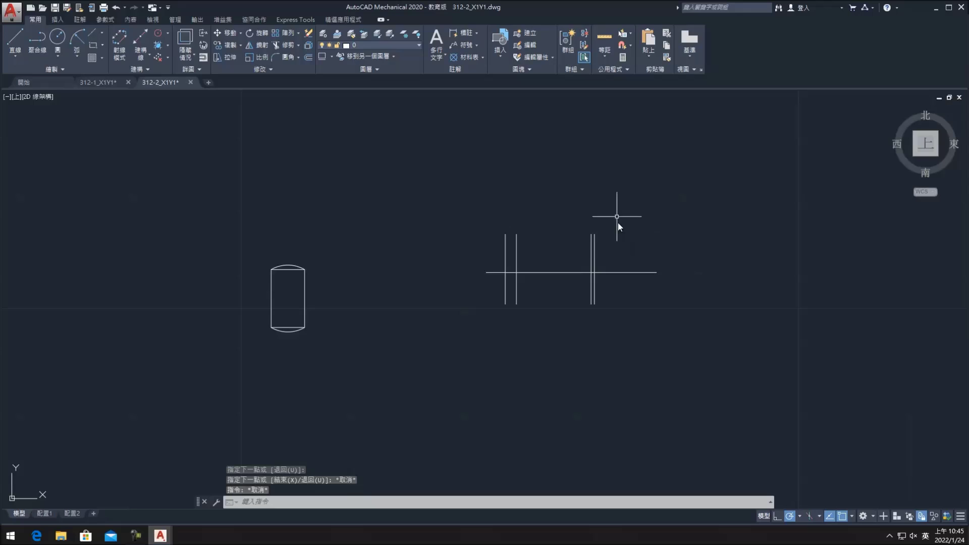
- Offset the horizontal line 4 units above and below
left_click(311, 56)
type("4")
key("Return")
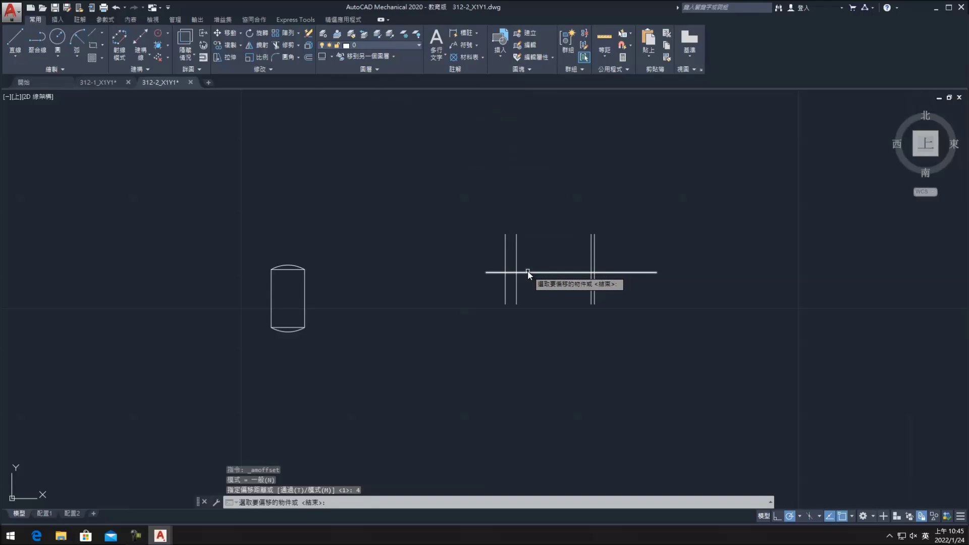
left_click(527, 271)
left_click(531, 287)
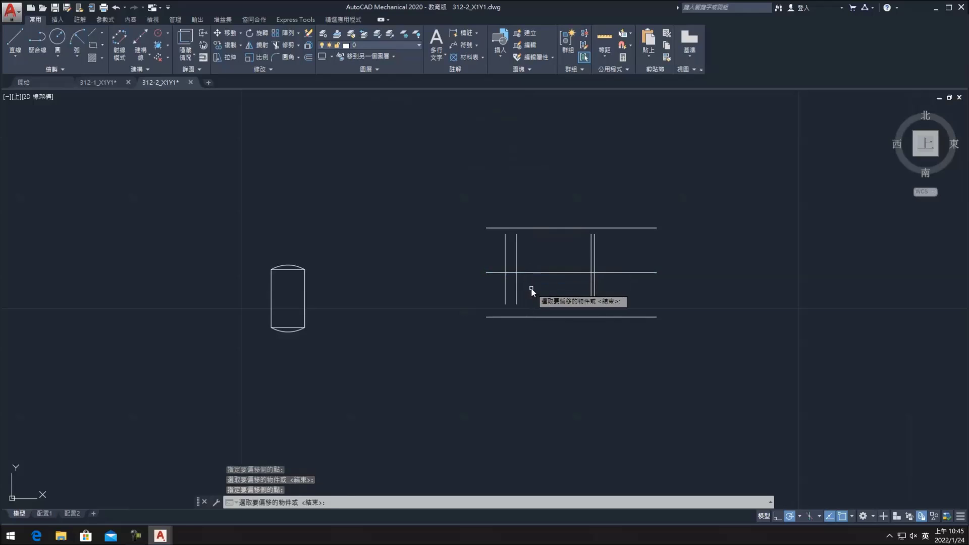
key("Escape")
- Try grip-stretching the left vertical line's ends, then undo the slanted edit
left_click(517, 288)
key("Escape")
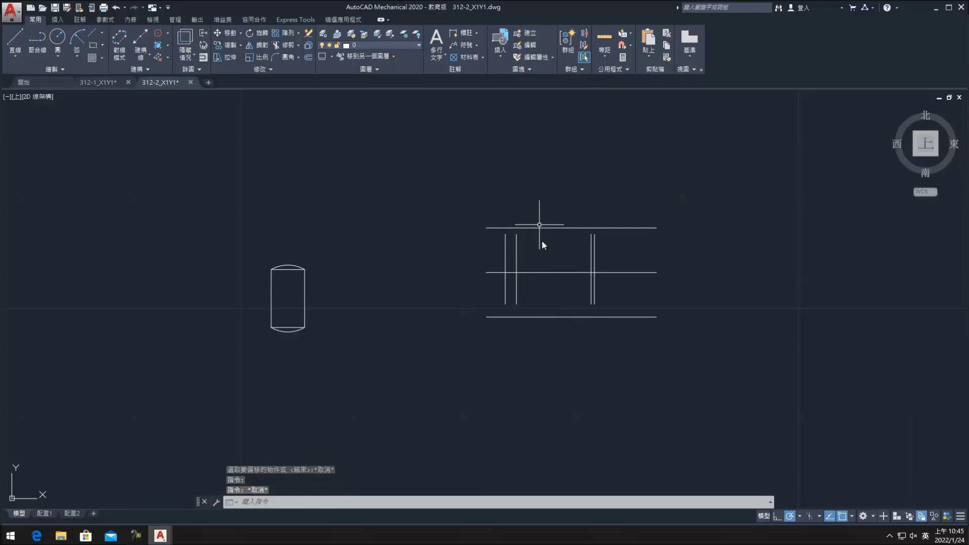
left_click(605, 38)
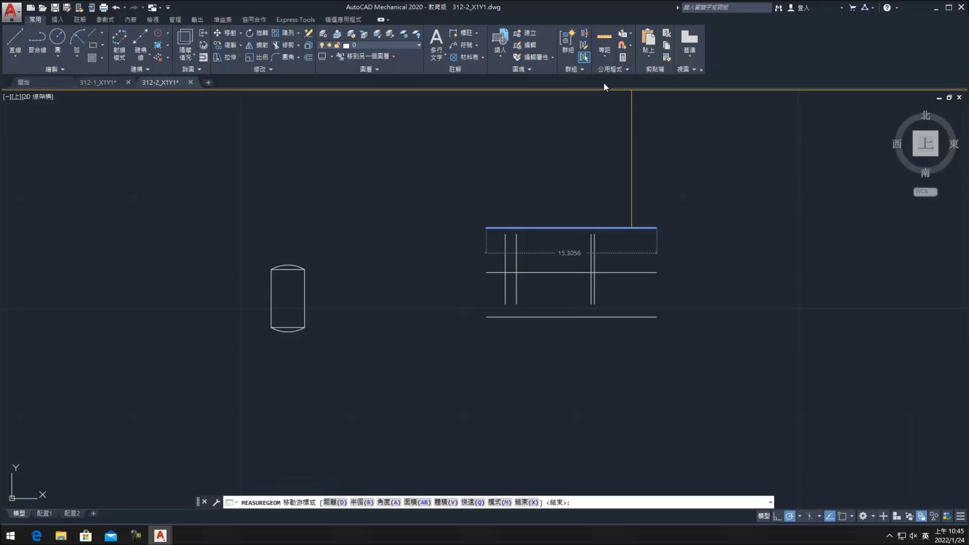
key("Escape")
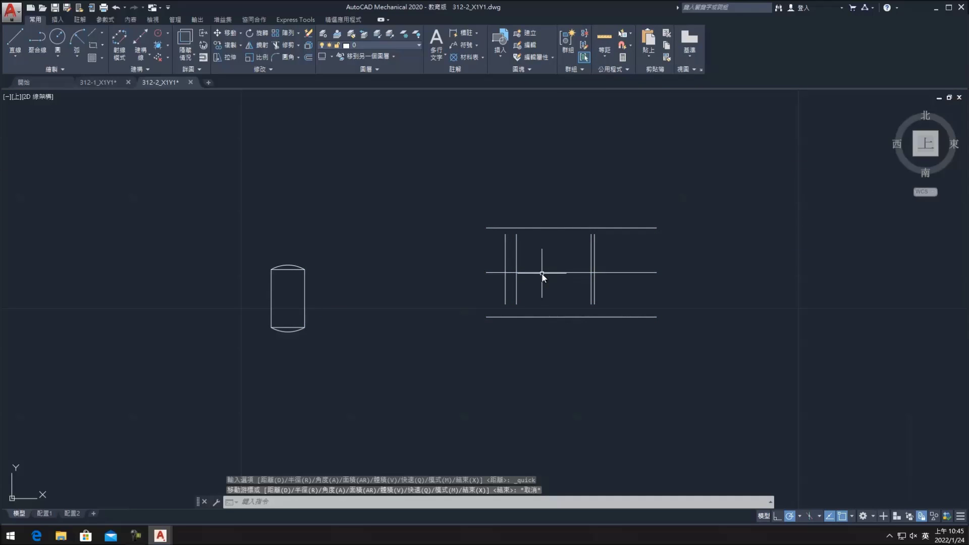
left_click(506, 293)
left_click(505, 313)
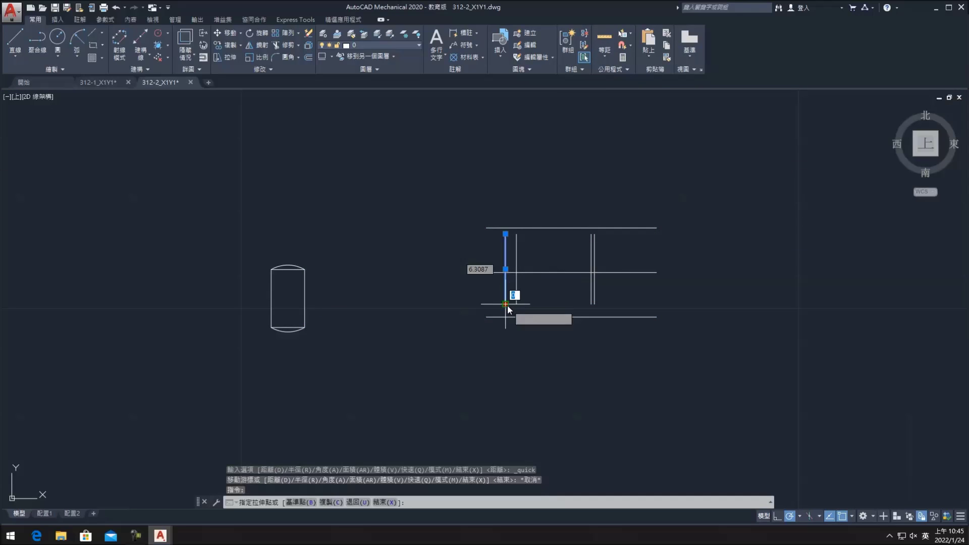
left_click(505, 334)
key("Escape")
left_click(505, 242)
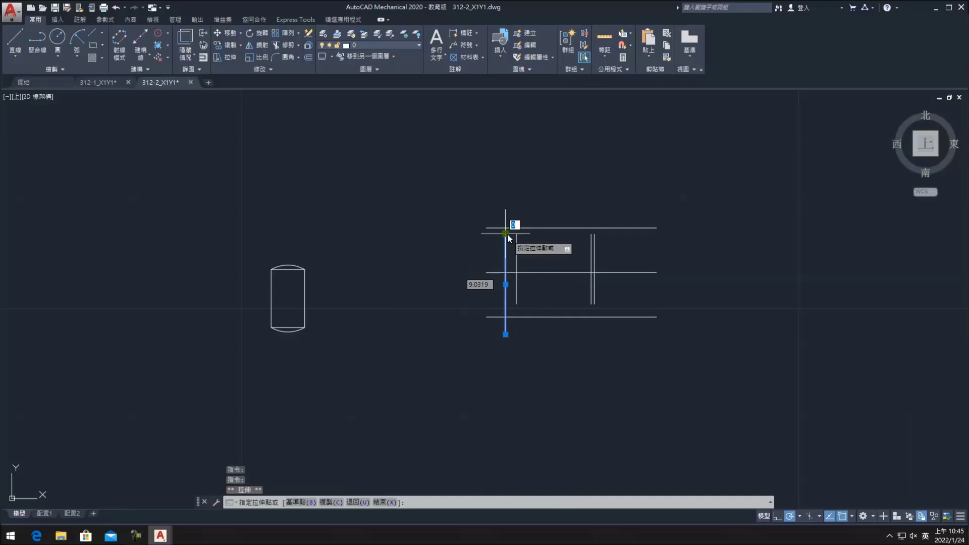
left_click(511, 213)
key("Escape")
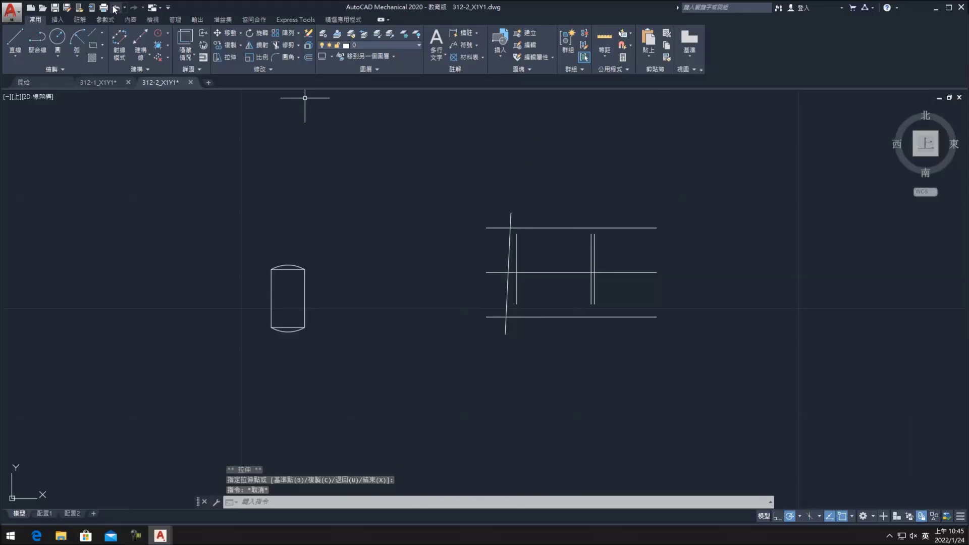
left_click(115, 7)
- Lengthen both ends of the two inner vertical lines by 3
left_click(255, 69)
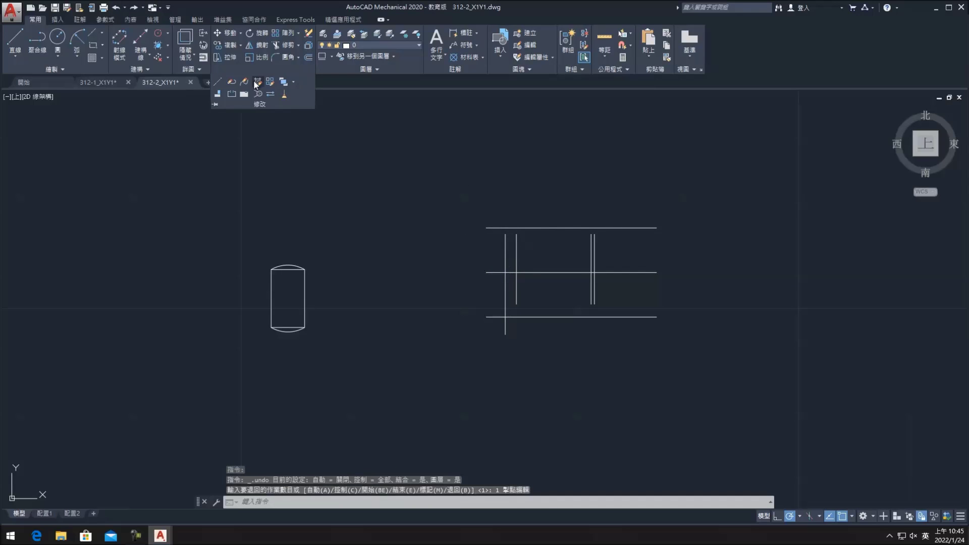
left_click(218, 81)
key("Return")
key("Return")
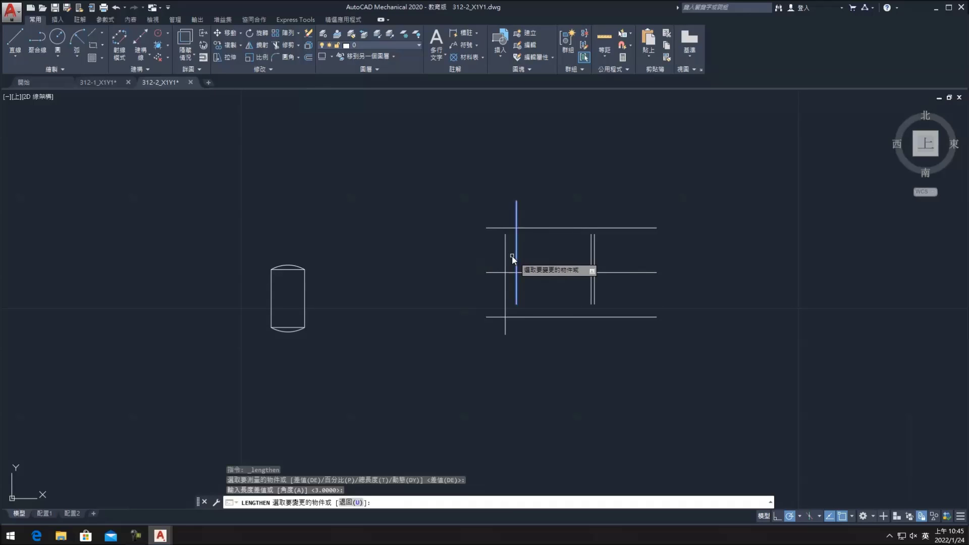
left_click(515, 256)
left_click(518, 282)
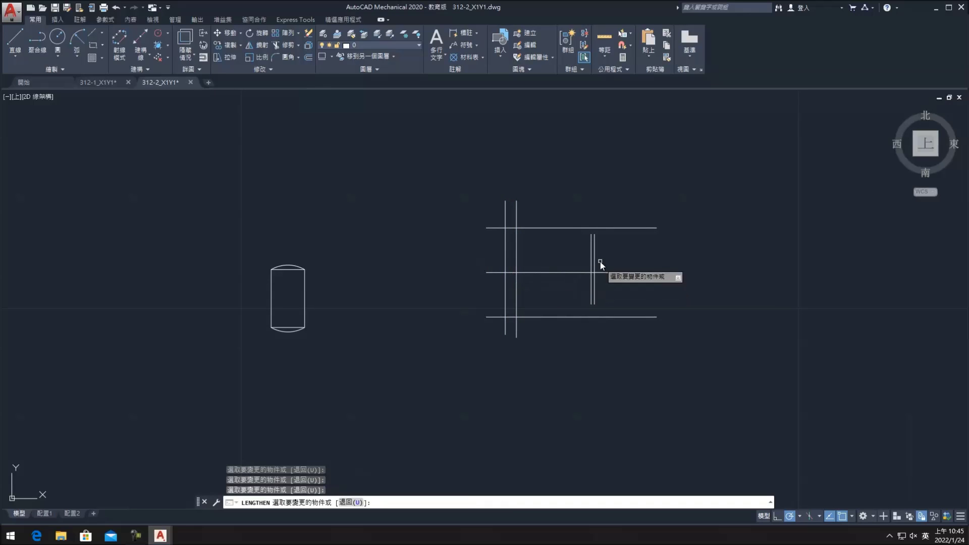
left_click(593, 255)
left_click(593, 288)
key("Escape")
scroll(558, 335, "down", 2)
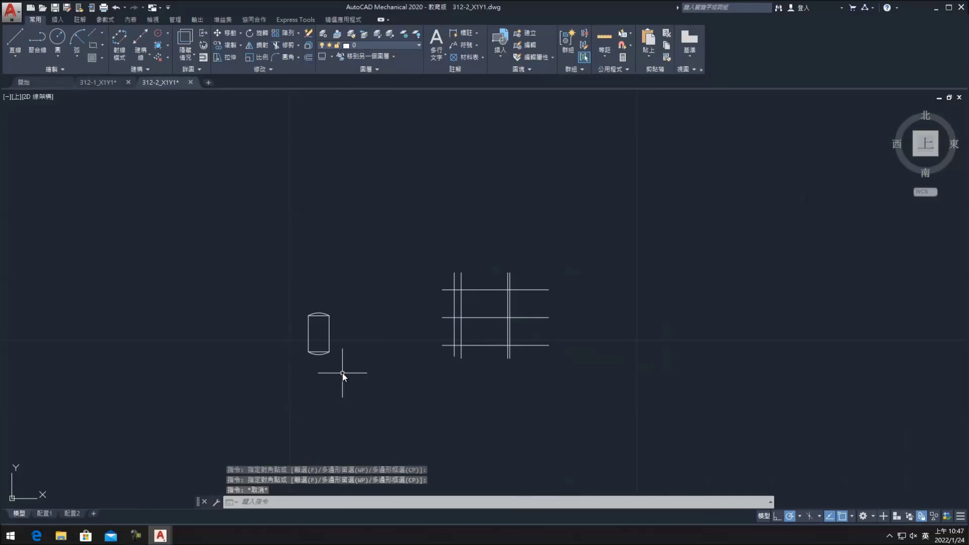
- Delete the cylinder and the top outer horizontal line
left_click(355, 374)
left_click(203, 266)
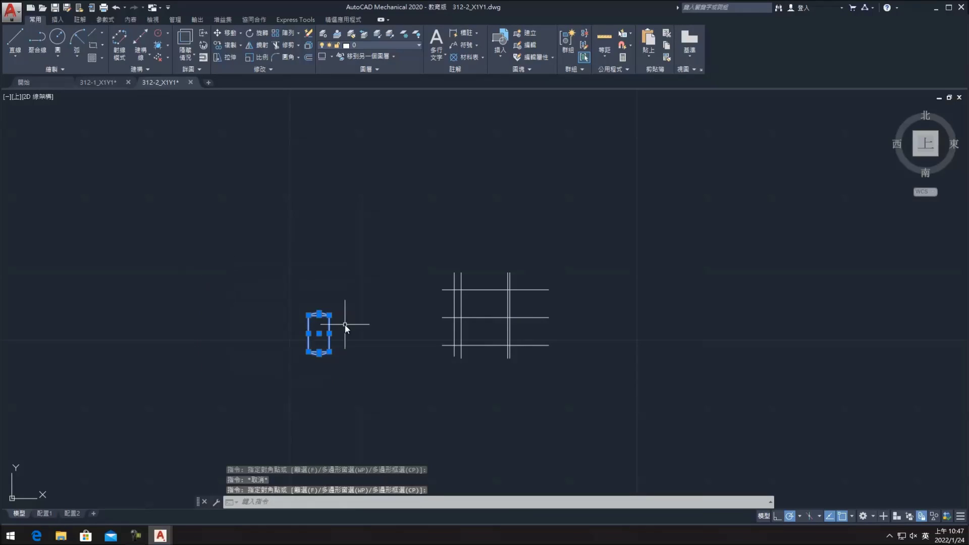
key("Delete")
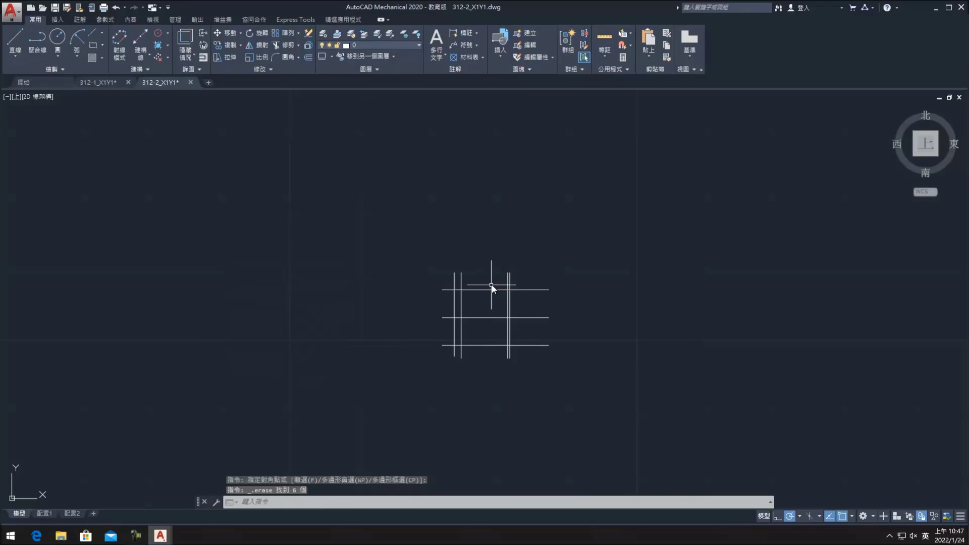
left_click(486, 289)
key("Delete")
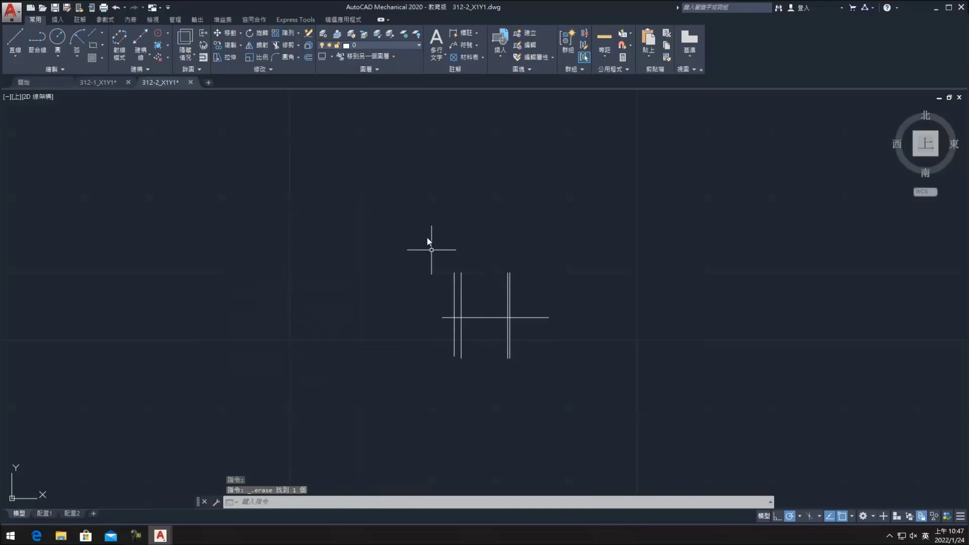
- Offset the middle horizontal line by 2
left_click(307, 57)
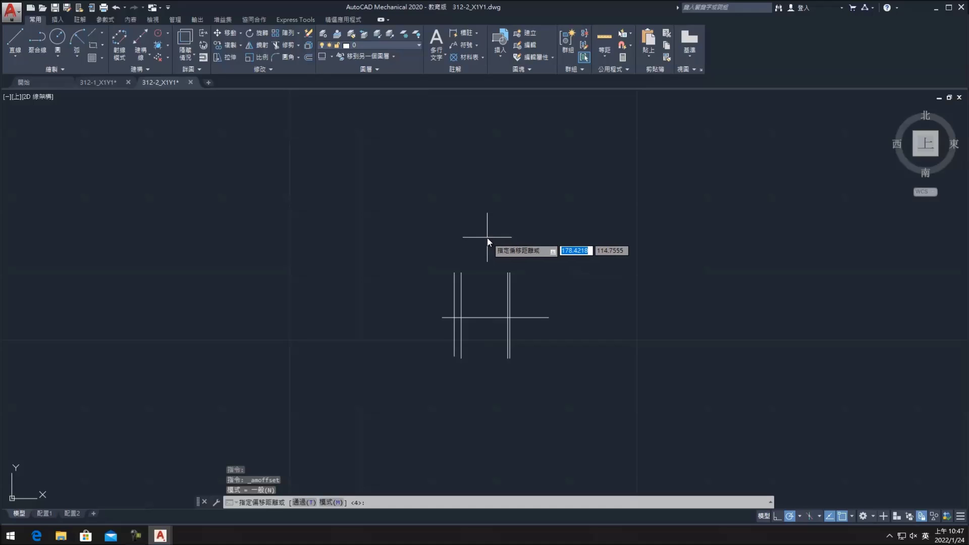
type("2")
key("Return")
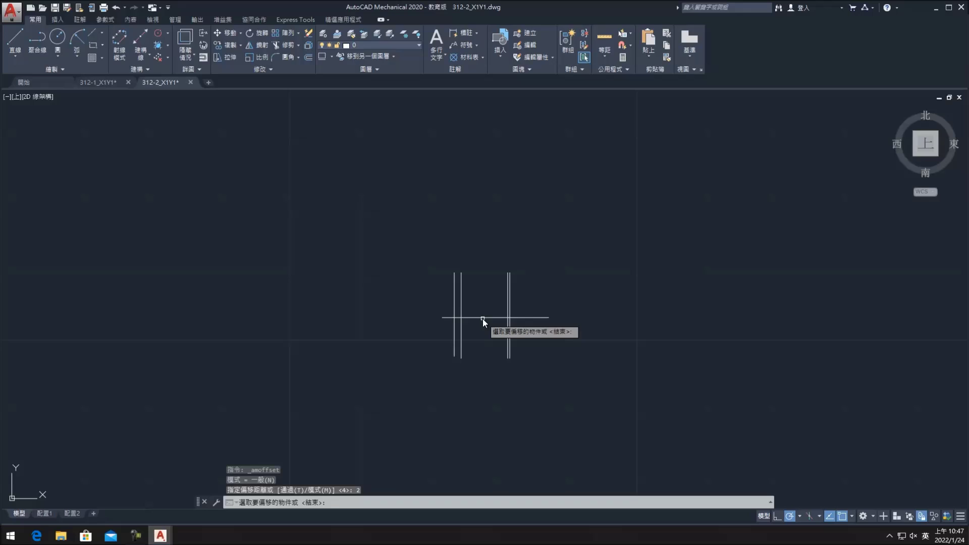
left_click(477, 318)
left_click(475, 324)
key("Escape")
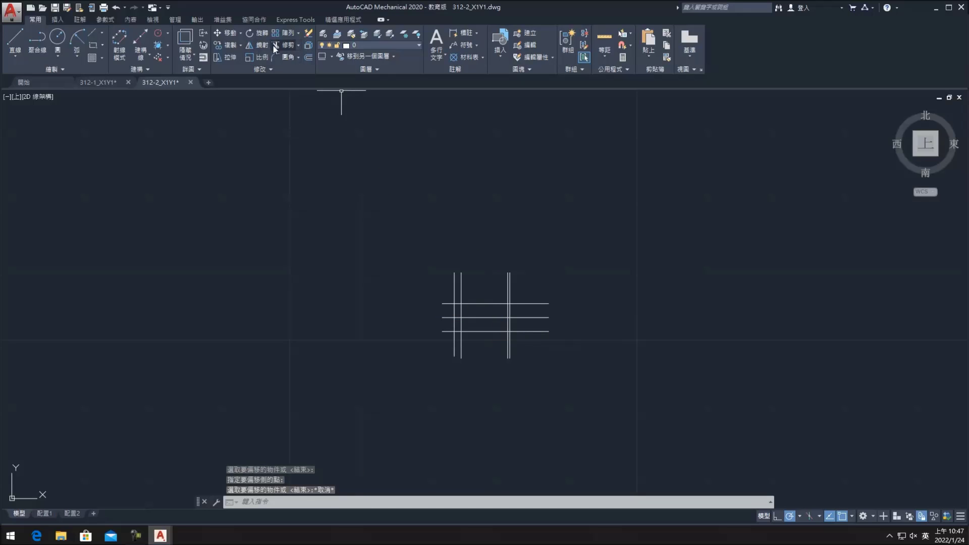
- Trim the left vertical stubs beyond the horizontals, using all objects as edges
left_click(276, 45)
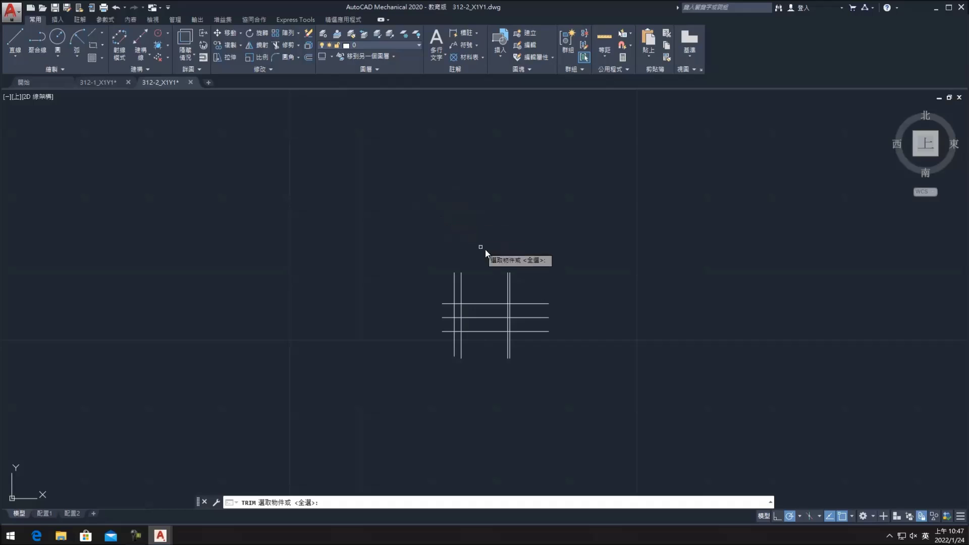
key("Return")
left_click(475, 340)
left_click_drag(444, 338, 472, 288)
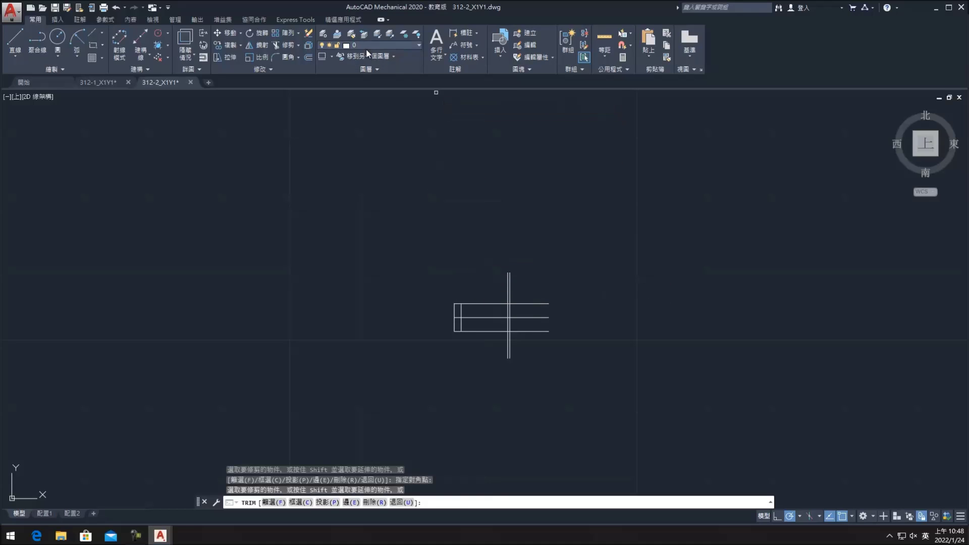
- Offset the middle horizontal line by 1 above and below
left_click(308, 57)
type("1")
key("Return")
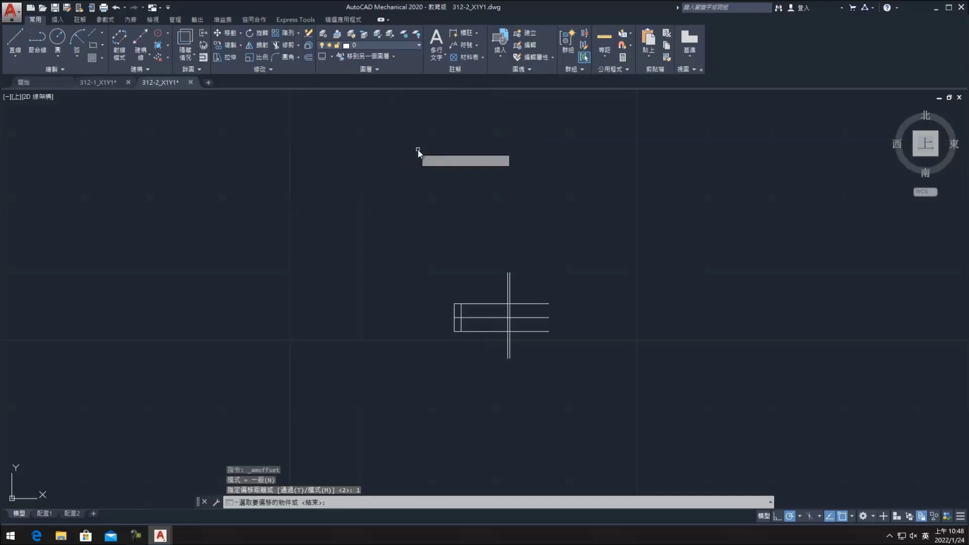
scroll(470, 240, "up", 2)
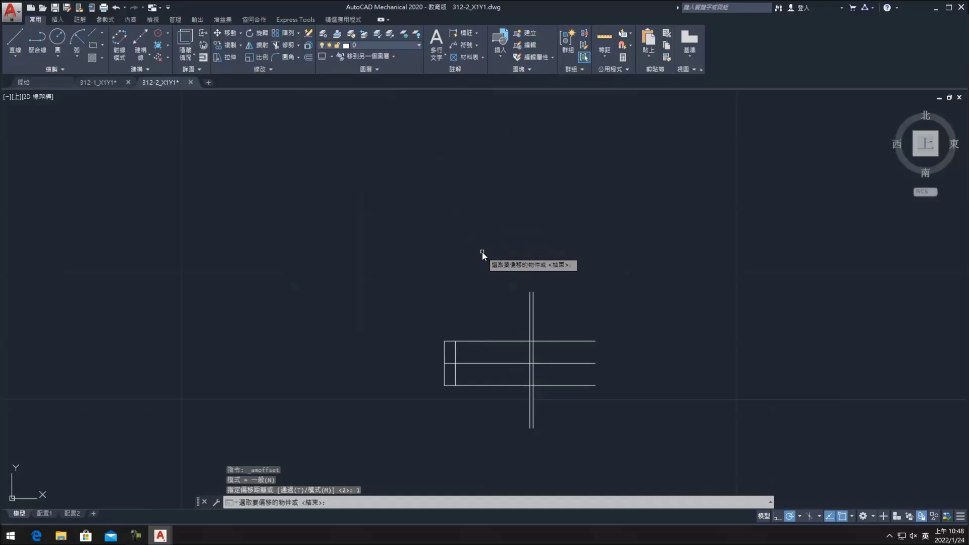
left_click(489, 364)
left_click(488, 364)
left_click(488, 357)
scroll(489, 356, "up", 2)
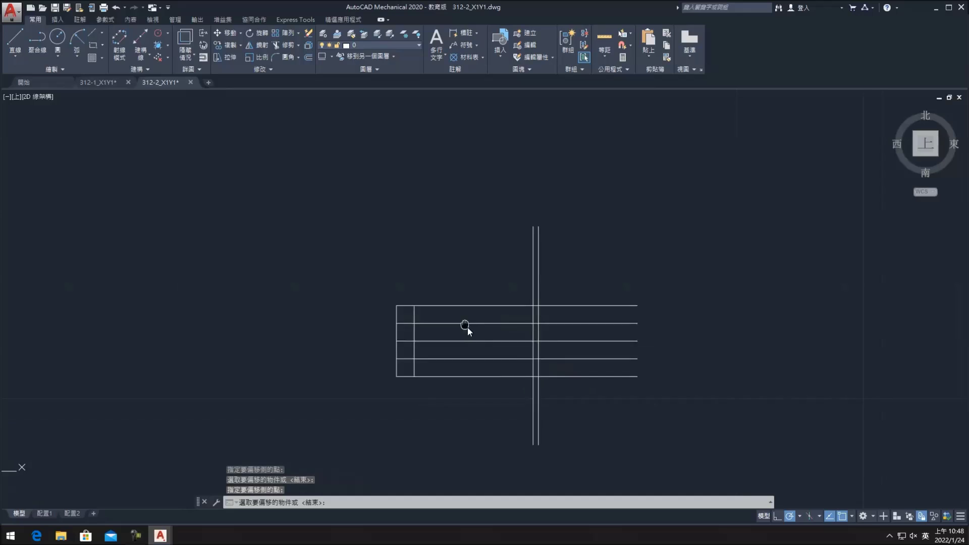
middle_click_drag(484, 348, 461, 308)
- Add a horizontal line offset 0.5 below the selected line
key("Return")
key("Return")
type("0.5")
key("Return")
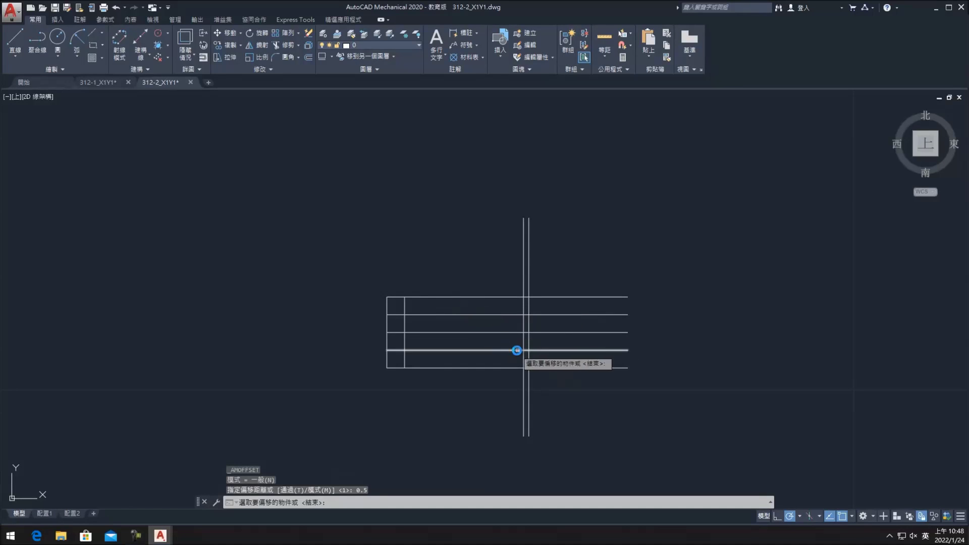
left_click(498, 331)
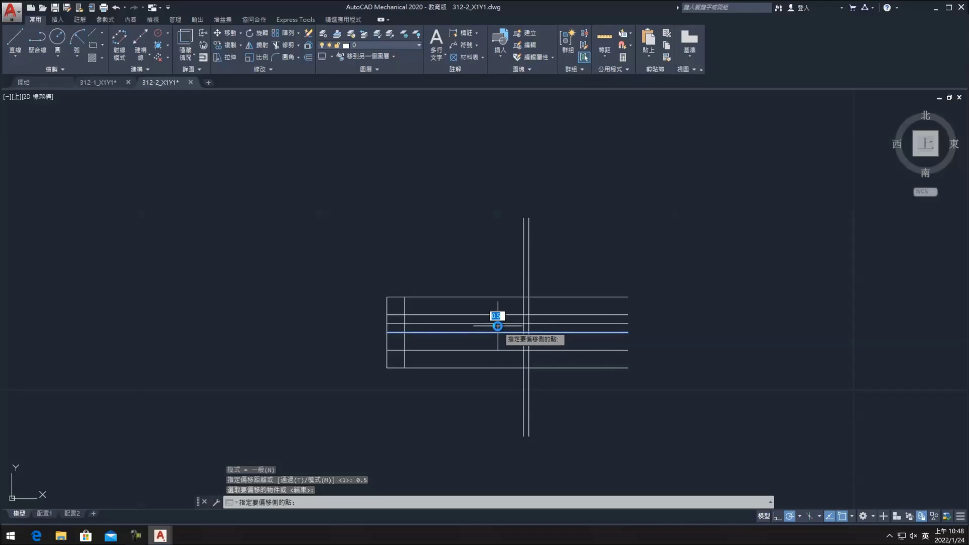
left_click(496, 336)
key("Escape")
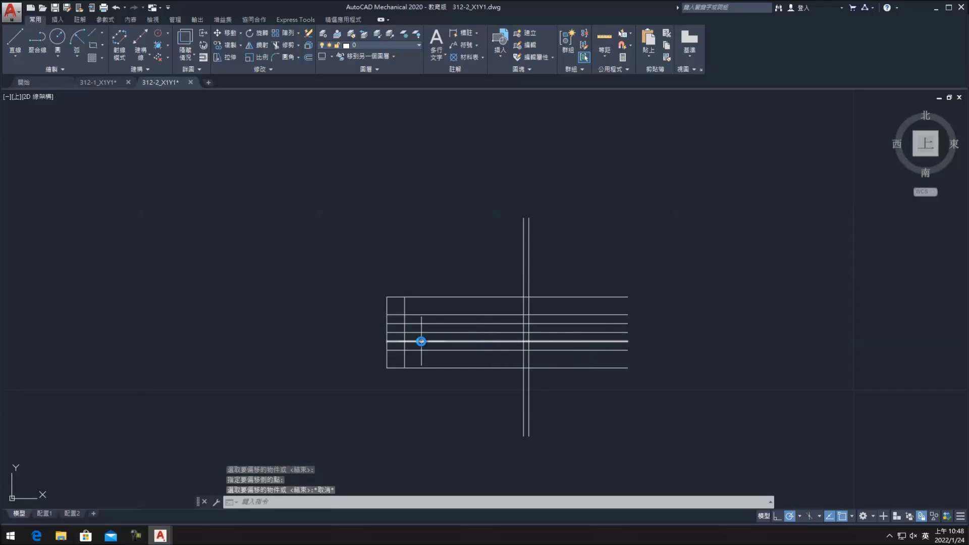
- Shorten the new 0.5 offset line and another horizontal from their left ends
left_click(421, 341)
left_click(386, 341)
left_click(474, 342)
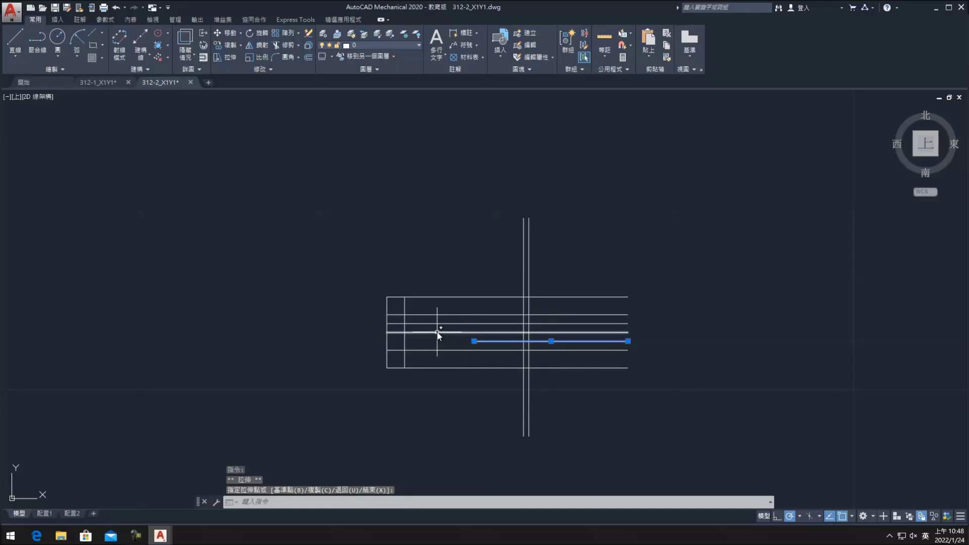
left_click(429, 321)
left_click(393, 327)
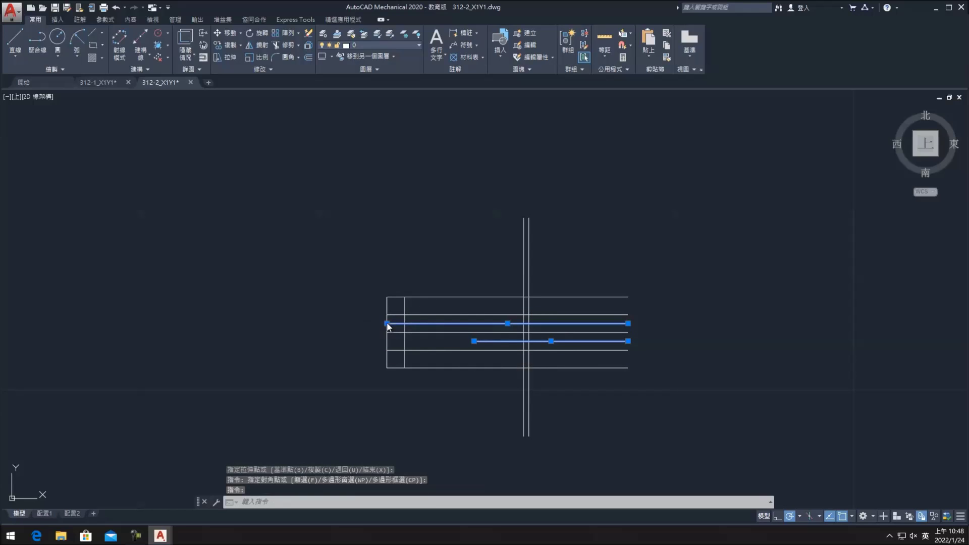
left_click(387, 323)
left_click(481, 324)
key("Escape")
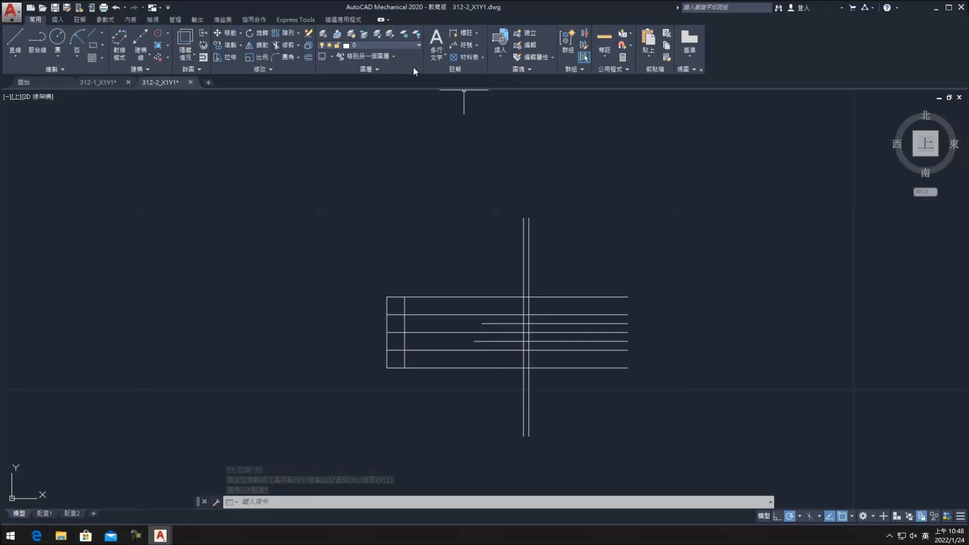
- Offset the right vertical line 0.9 to the left
left_click(317, 57)
type("0.9")
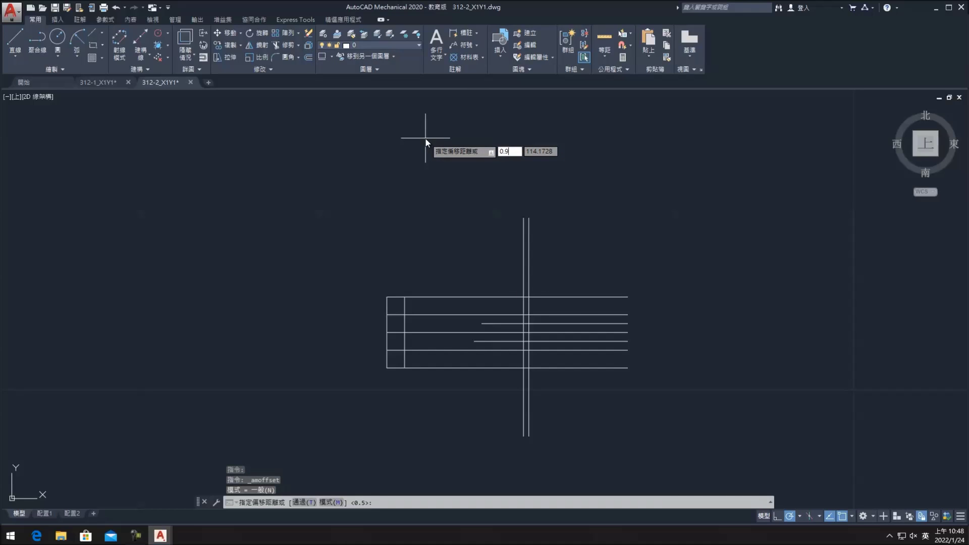
key("Escape")
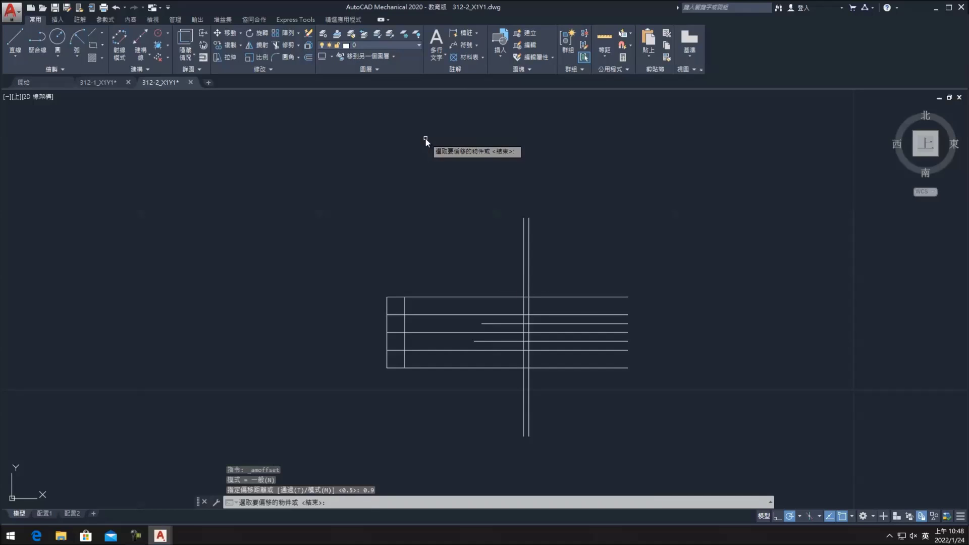
left_click(529, 223)
left_click(500, 233)
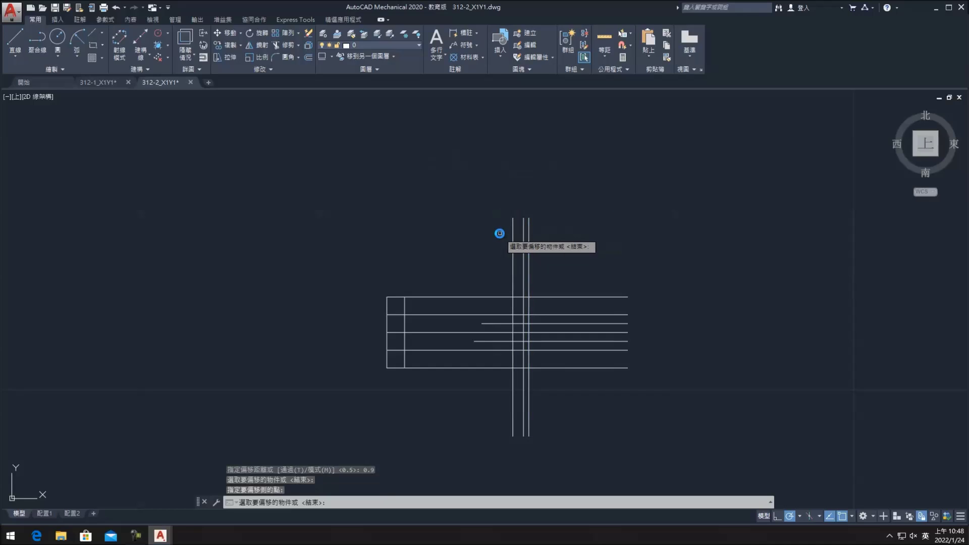